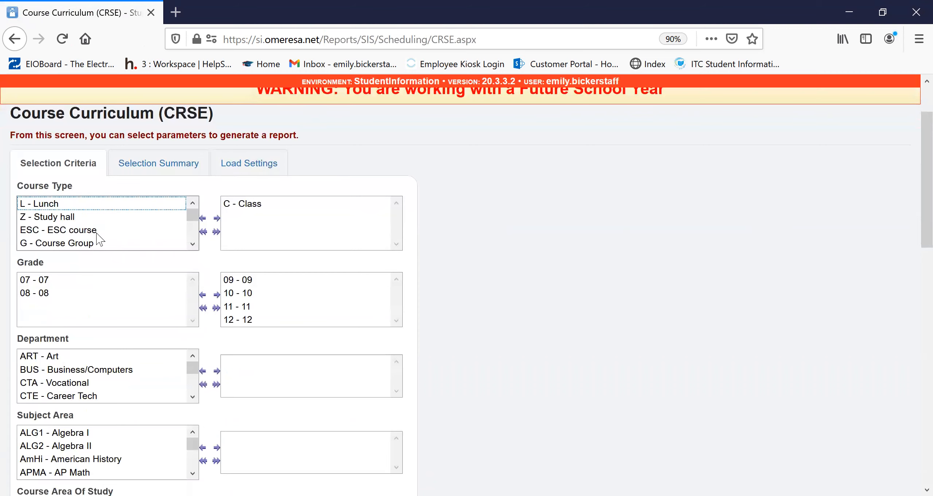
# - Review the Course Curriculum (CRSE) report criteria and submit the report
pyautogui.scroll(-10, 454, 289)
pyautogui.scroll(-8, 454, 289)
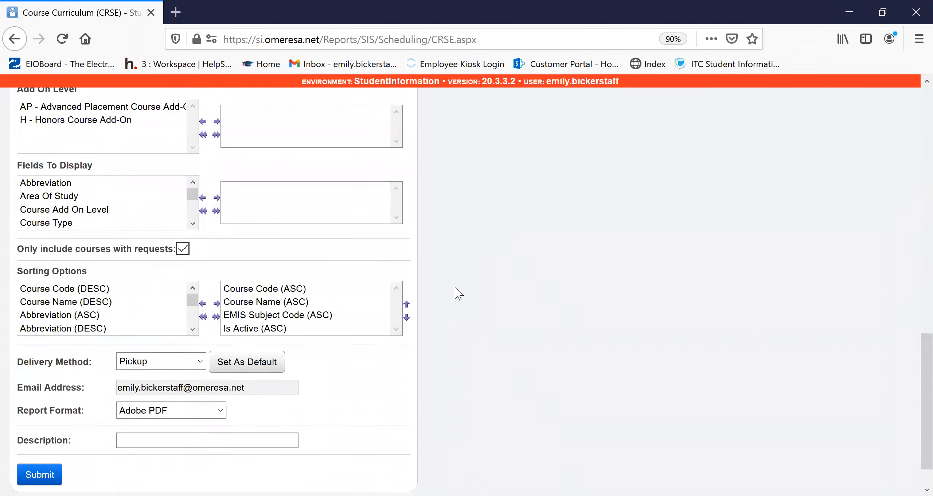
pyautogui.scroll(10, 188, 371)
pyautogui.scroll(9, 98, 354)
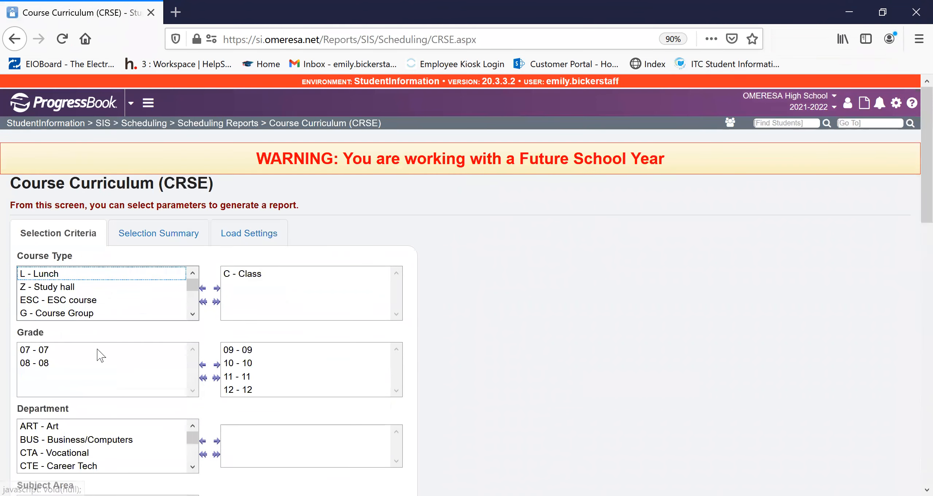
pyautogui.scroll(-15, 369, 364)
pyautogui.scroll(-2, 372, 401)
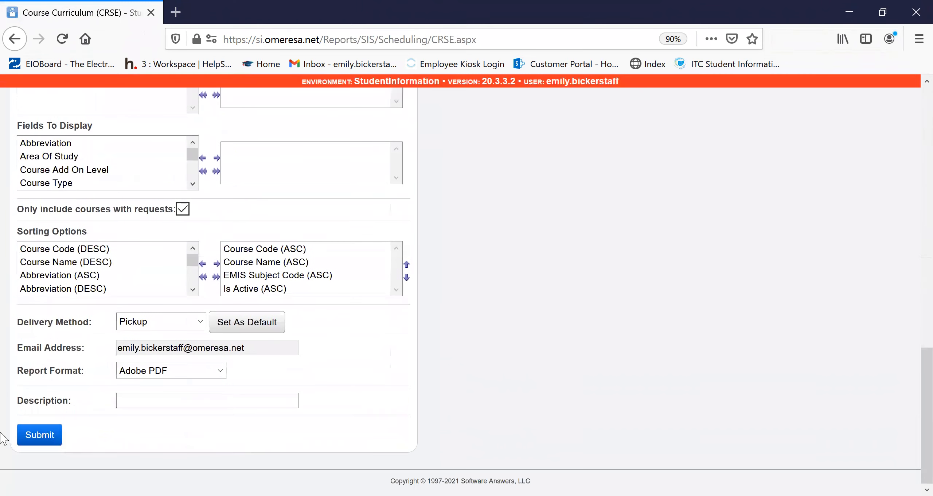
pyautogui.click(57, 434)
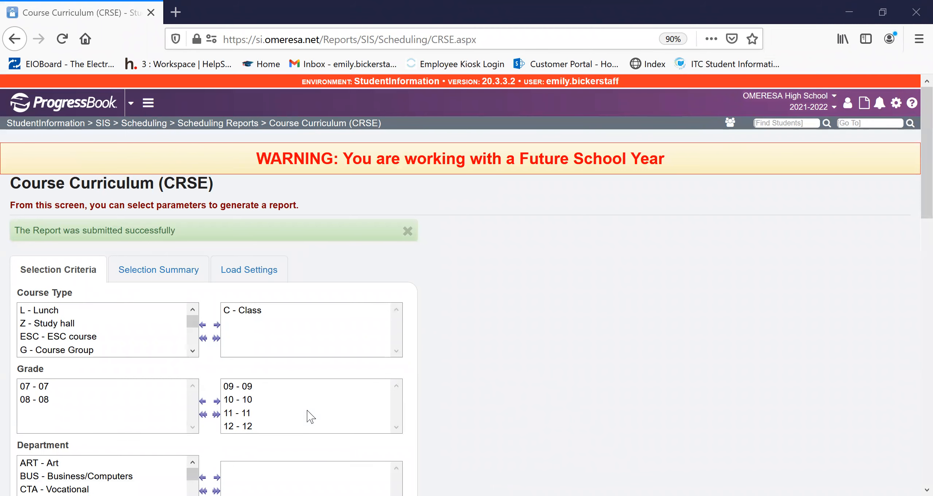
# - Look through the generated Course Curriculum report's criteria and course list, then close the report
pyautogui.scroll(-10, 555, 289)
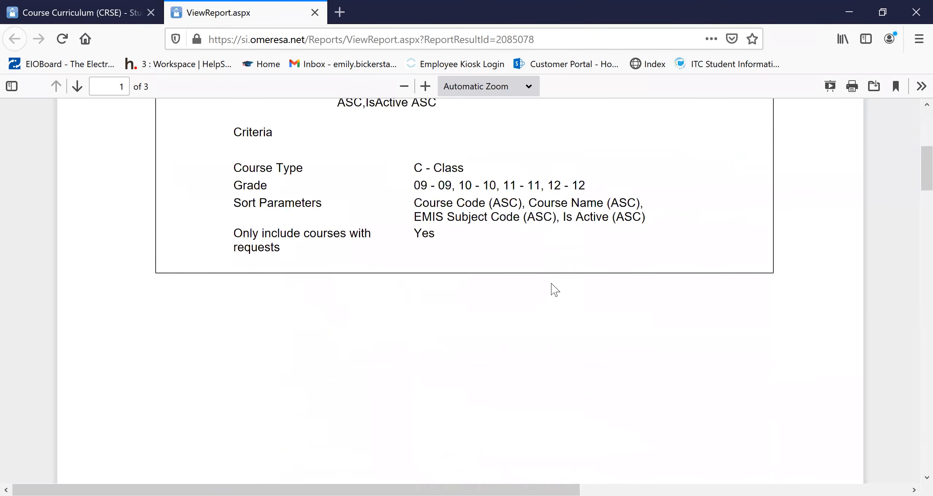
pyautogui.scroll(-10, 555, 289)
pyautogui.scroll(-2, 272, 264)
pyautogui.scroll(-20, 272, 264)
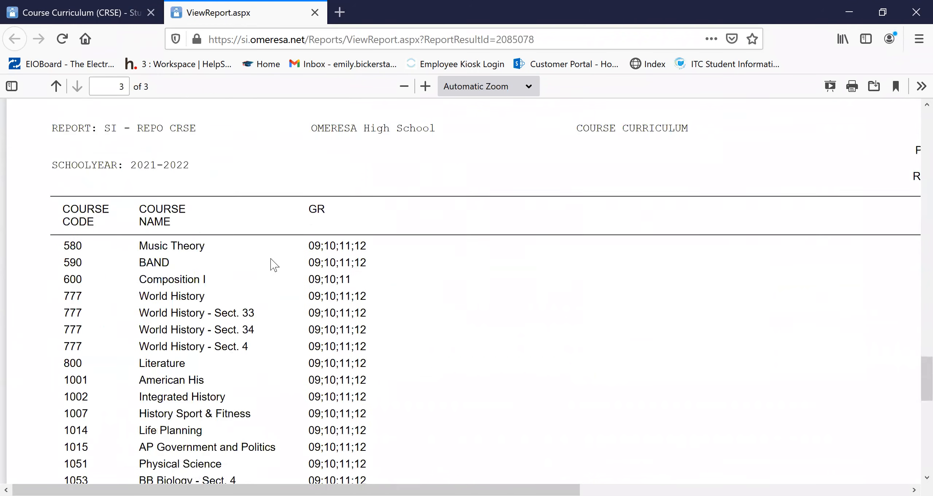
pyautogui.scroll(-10, 272, 265)
pyautogui.scroll(12, 329, 177)
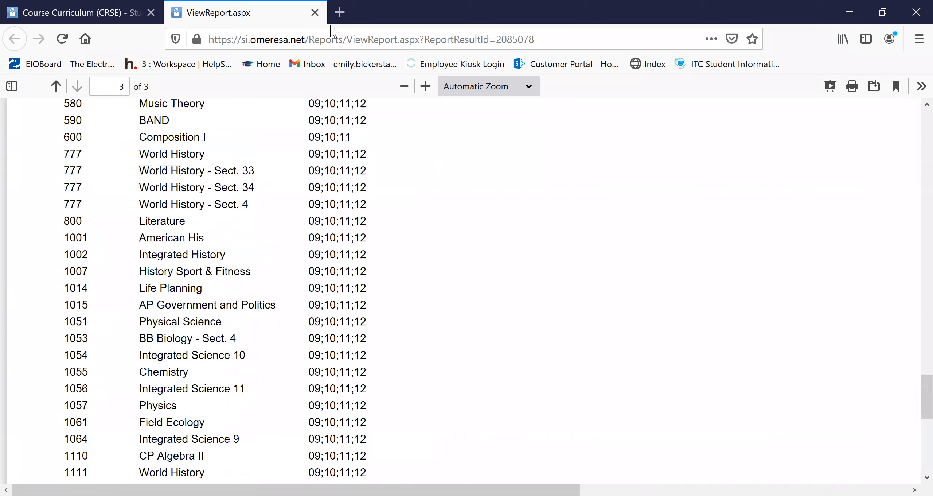
pyautogui.click(315, 12)
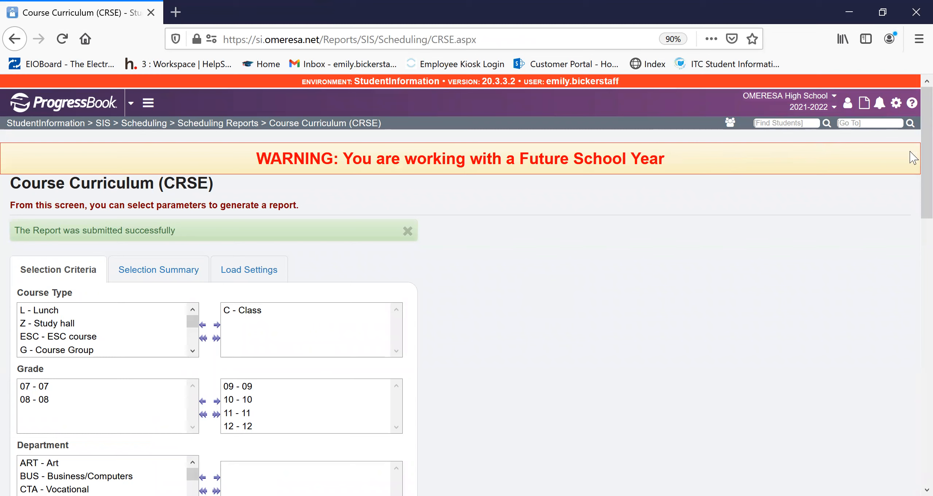
# - Find "courses" among the application's pages and open the Courses maintenance page
pyautogui.click(858, 123)
pyautogui.write('courew')
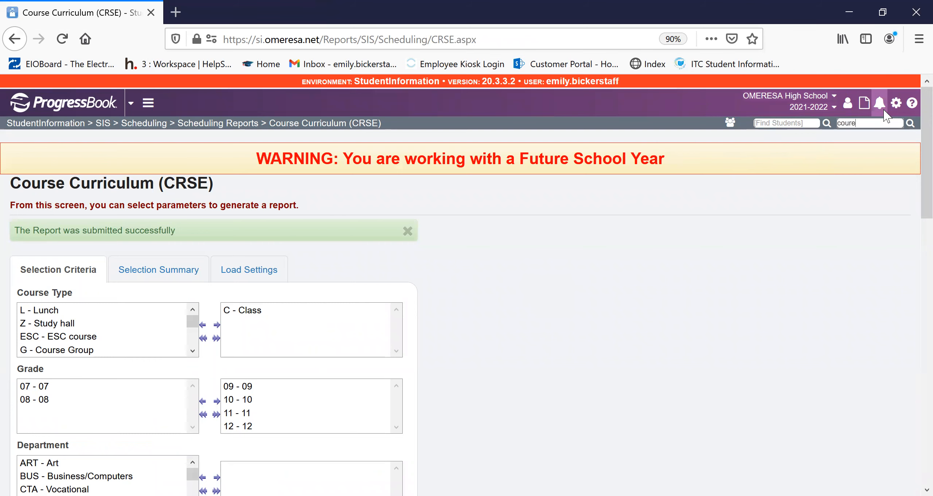
pyautogui.press('Return')
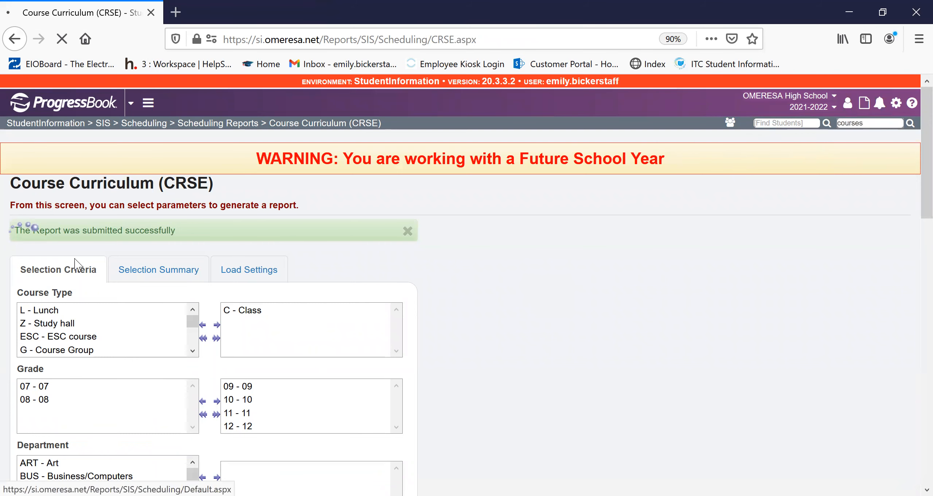
pyautogui.click(45, 395)
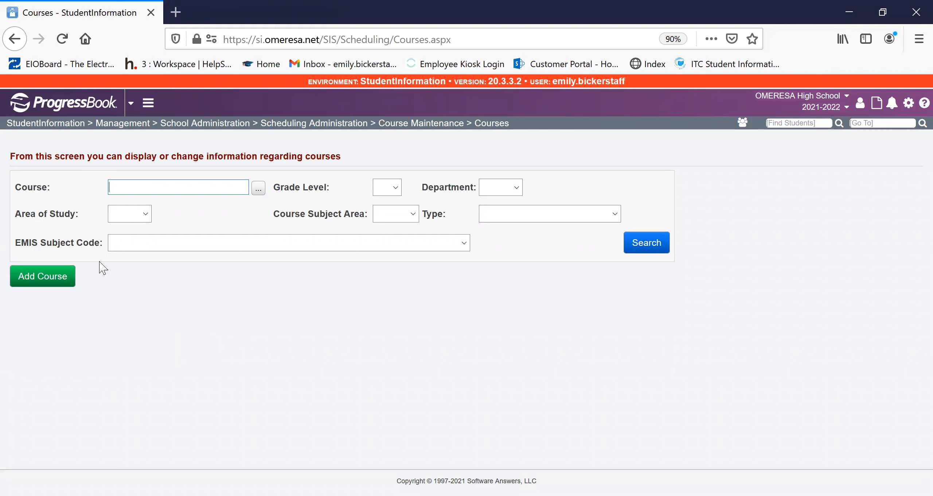
# - Search for course code 100 and open its course record
pyautogui.click(257, 192)
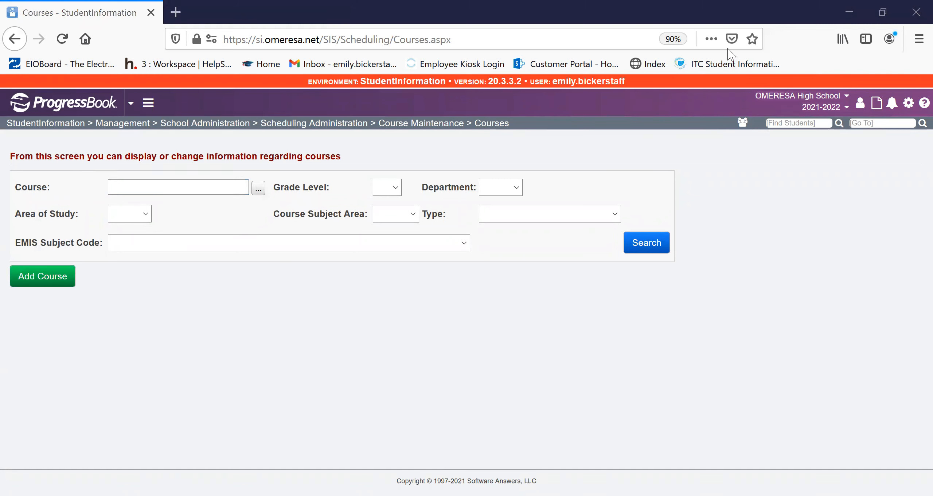
pyautogui.click(182, 192)
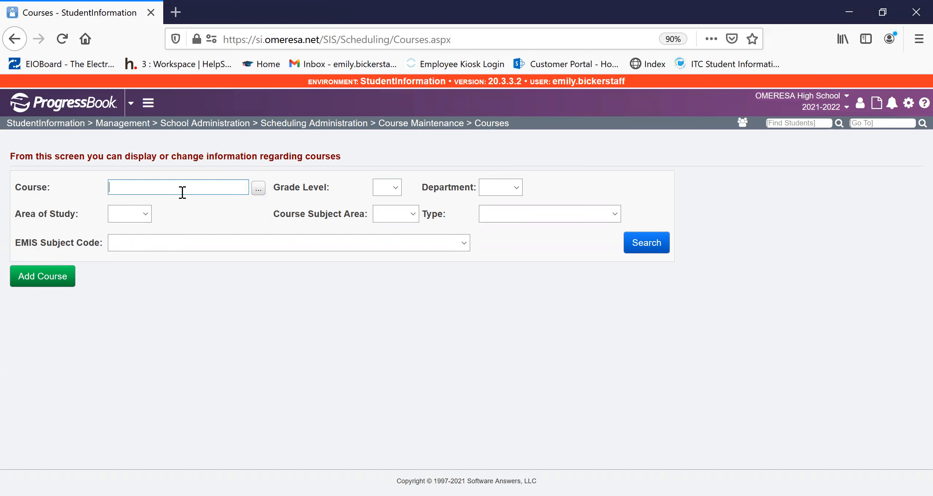
pyautogui.write('English')
pyautogui.click(205, 206)
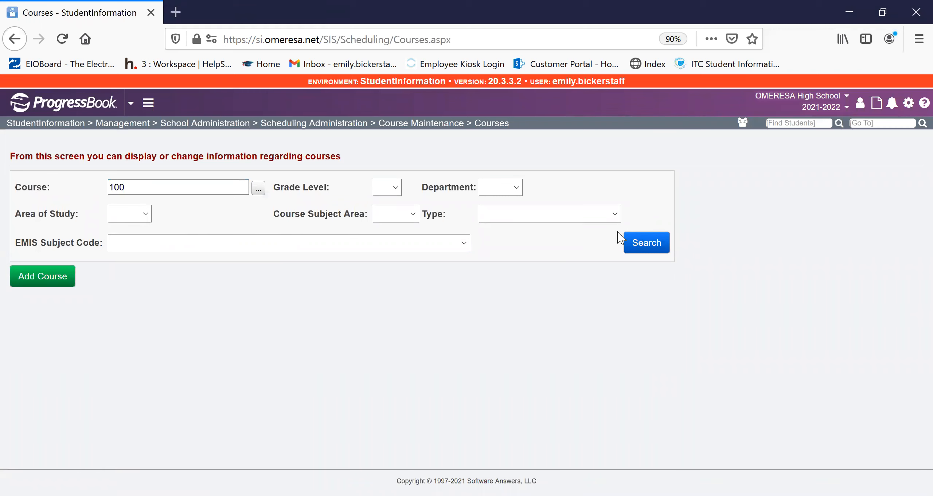
pyautogui.click(636, 242)
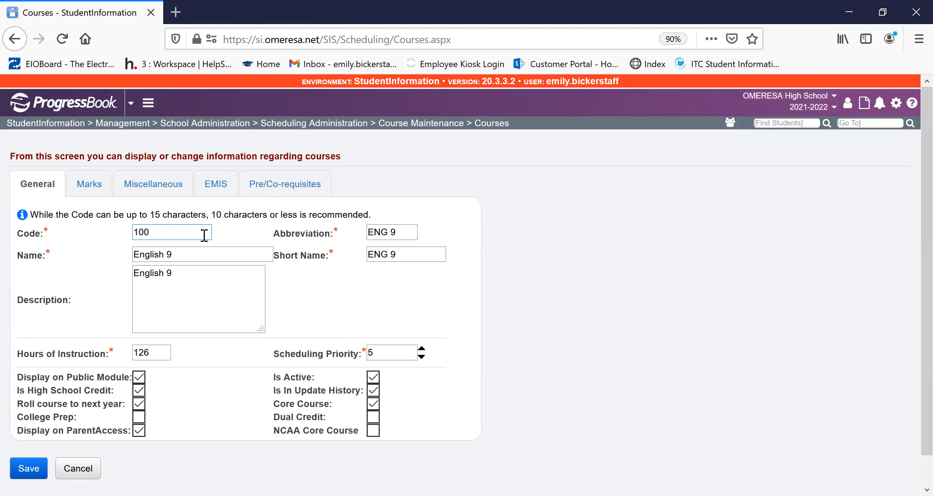
# - Examine the course's general details: abbreviation, name, description, hours of instruction and scheduling priority
pyautogui.click(405, 231)
pyautogui.click(193, 255)
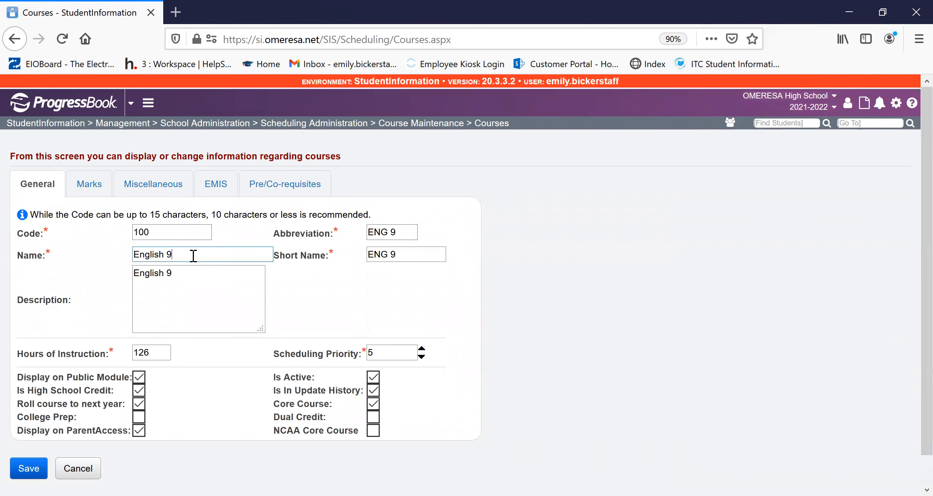
pyautogui.click(189, 276)
pyautogui.scroll(-1, 179, 321)
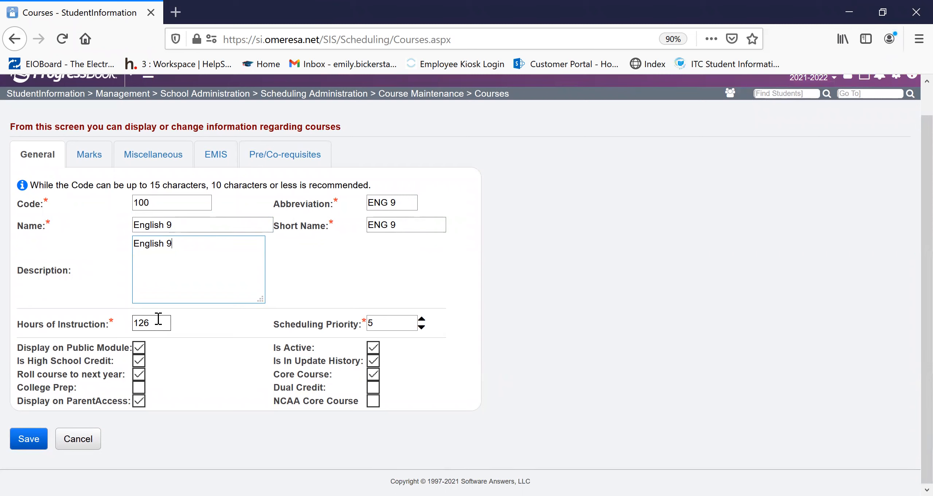
pyautogui.click(159, 319)
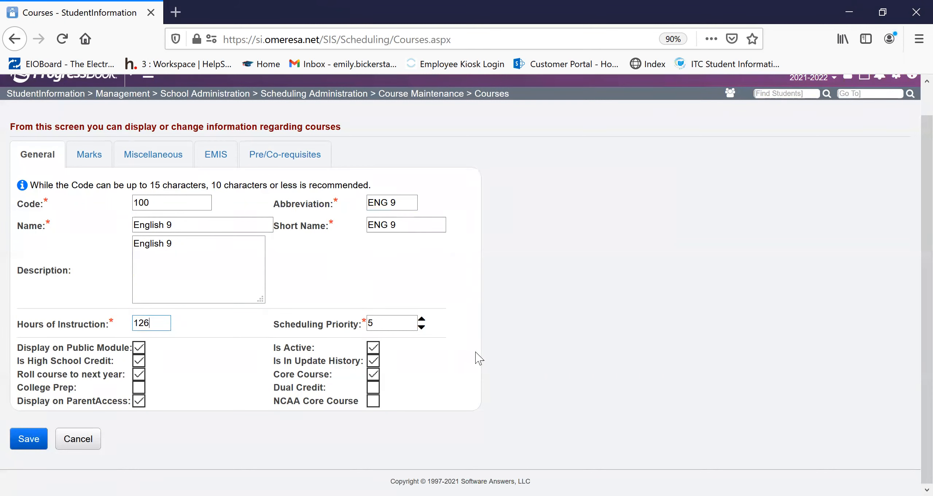
pyautogui.click(408, 320)
# - Examine the course's marks settings, including the level of difficulty and GPA add-on level choices and the CCP location IRN
pyautogui.click(91, 154)
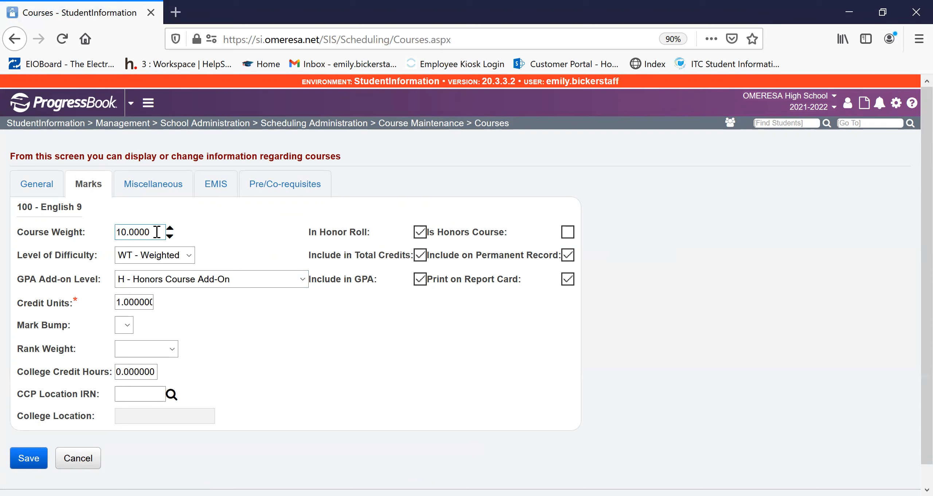
pyautogui.click(189, 255)
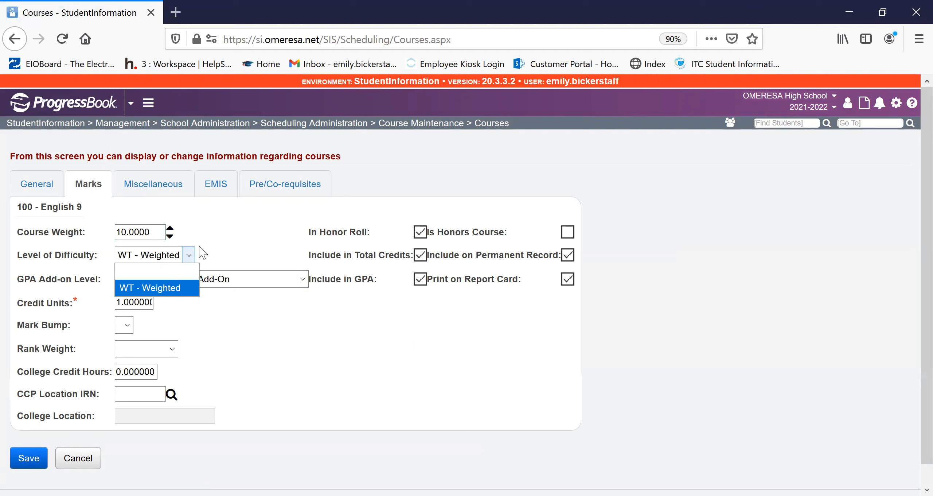
pyautogui.click(234, 242)
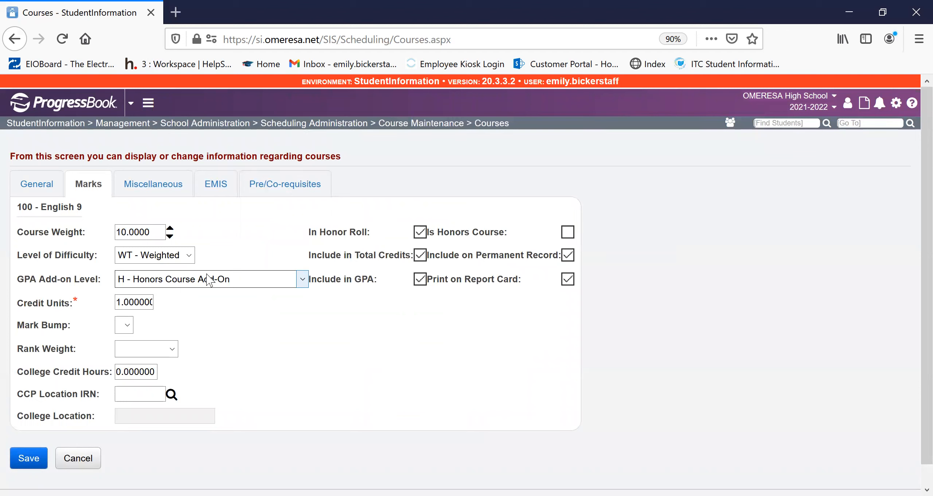
pyautogui.click(221, 285)
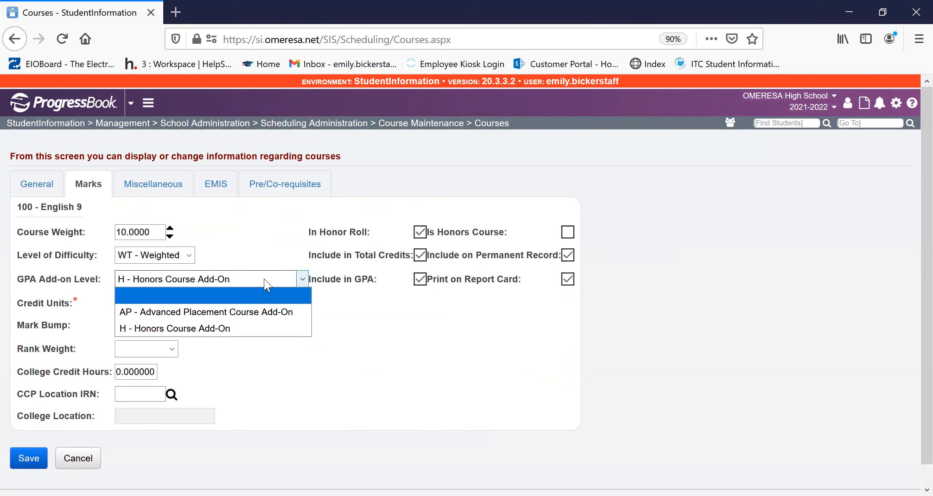
pyautogui.click(276, 239)
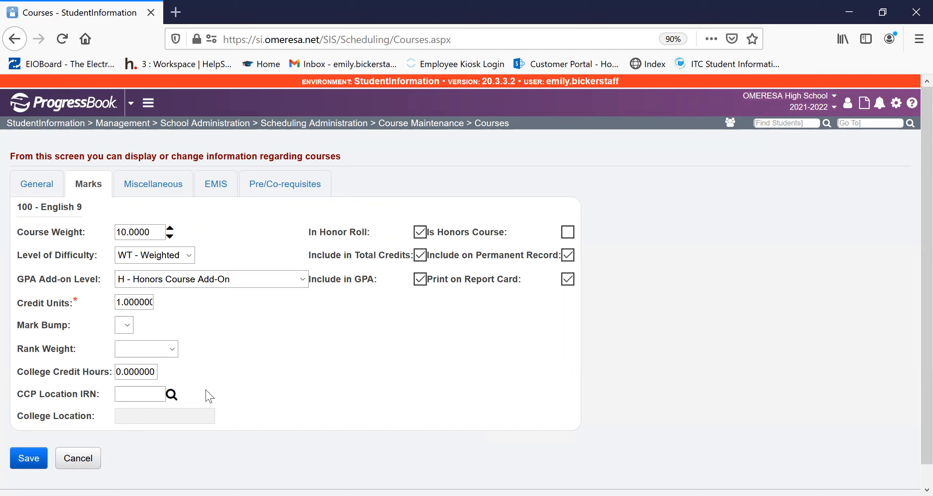
pyautogui.click(151, 391)
pyautogui.click(326, 383)
# - Examine the area of study, subject area and gender directive choices in the course's miscellaneous settings
pyautogui.click(152, 182)
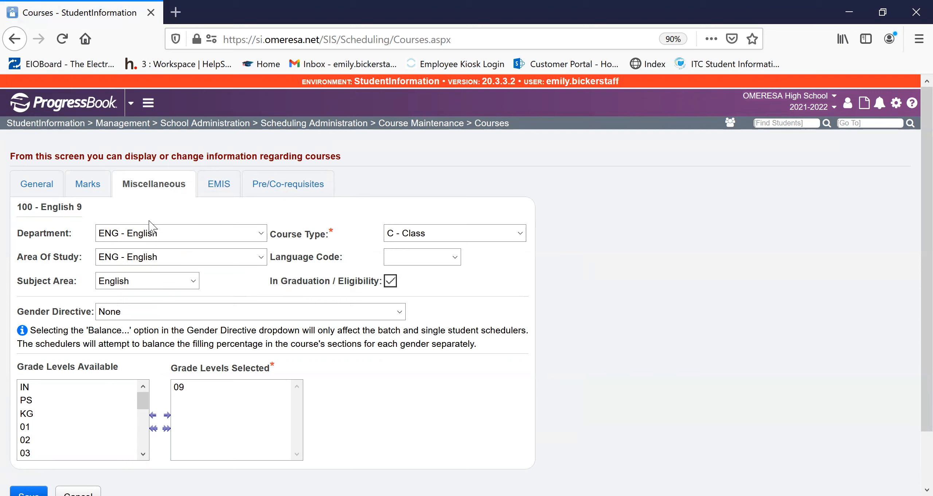
pyautogui.click(177, 260)
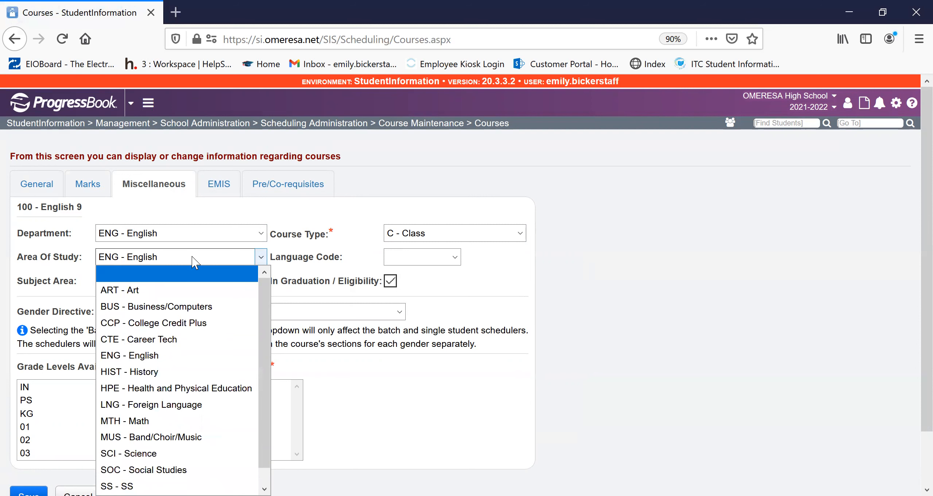
pyautogui.click(283, 223)
pyautogui.click(125, 286)
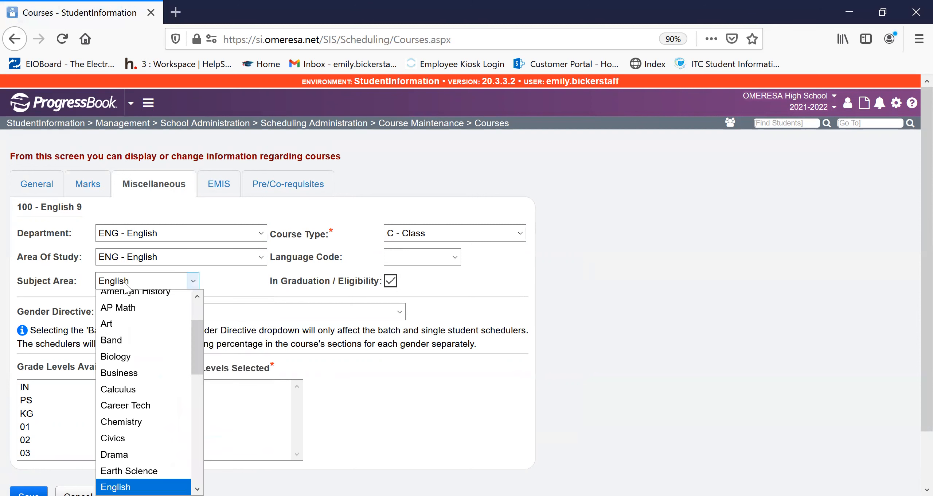
pyautogui.click(229, 302)
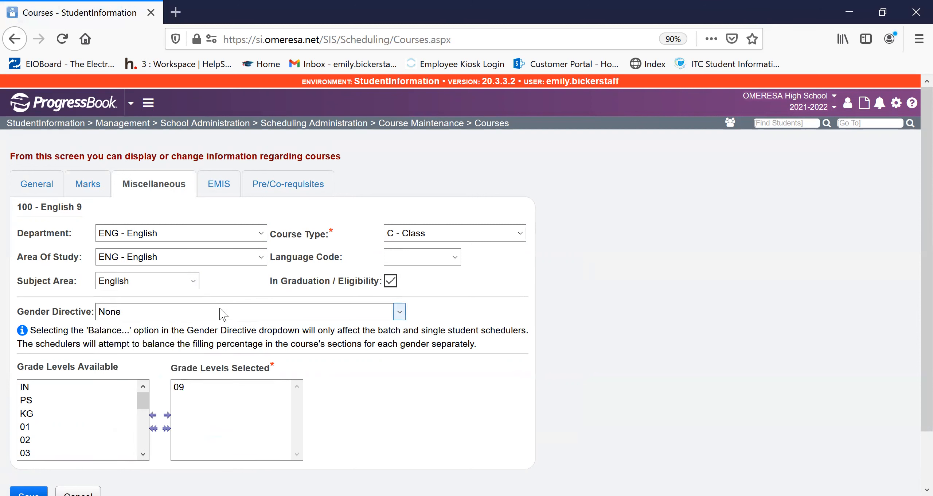
pyautogui.click(144, 318)
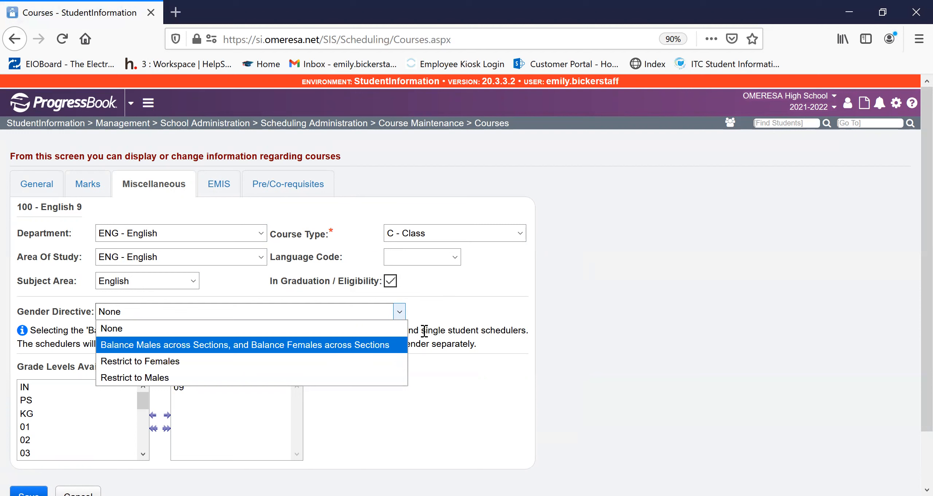
pyautogui.moveTo(496, 328); pyautogui.dragTo(491, 328)
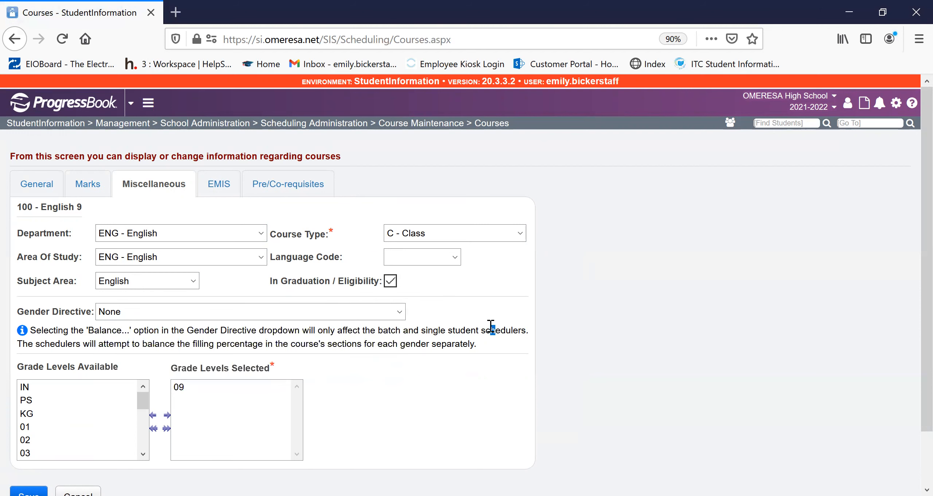
# - Examine the available course type and language code choices for the course
pyautogui.click(483, 235)
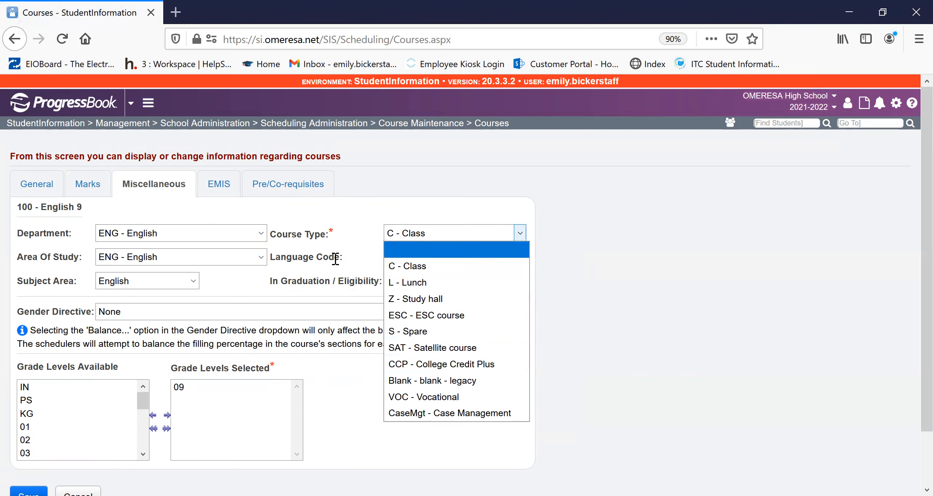
pyautogui.click(352, 249)
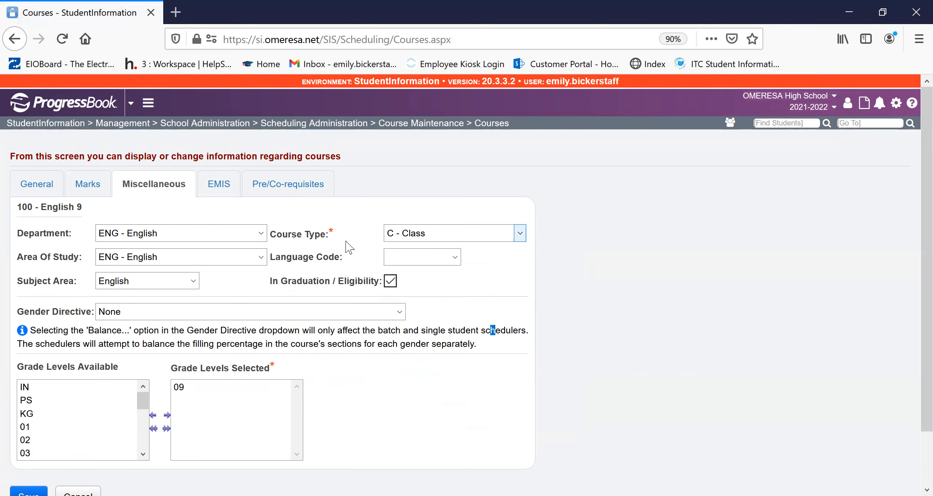
pyautogui.click(428, 261)
pyautogui.click(429, 260)
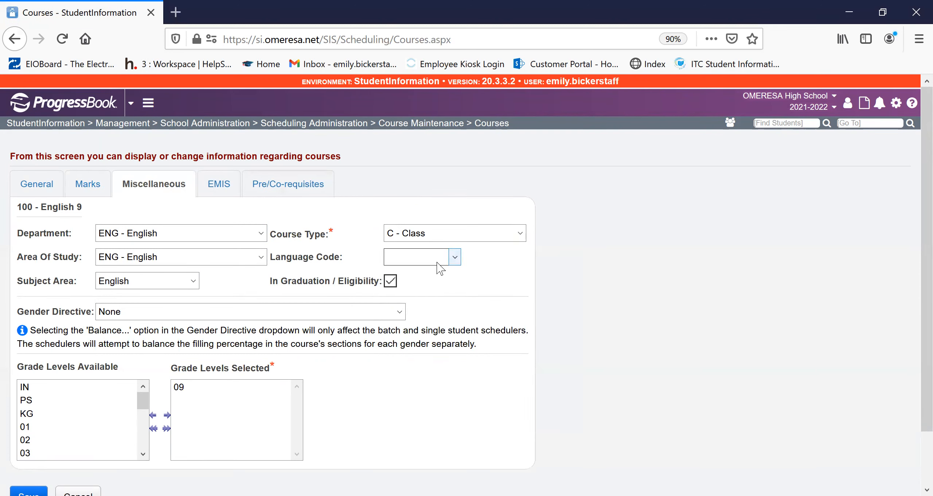
pyautogui.click(454, 258)
pyautogui.click(501, 276)
# - Open the course's EMIS settings and examine the available EMIS course level choices
pyautogui.click(223, 182)
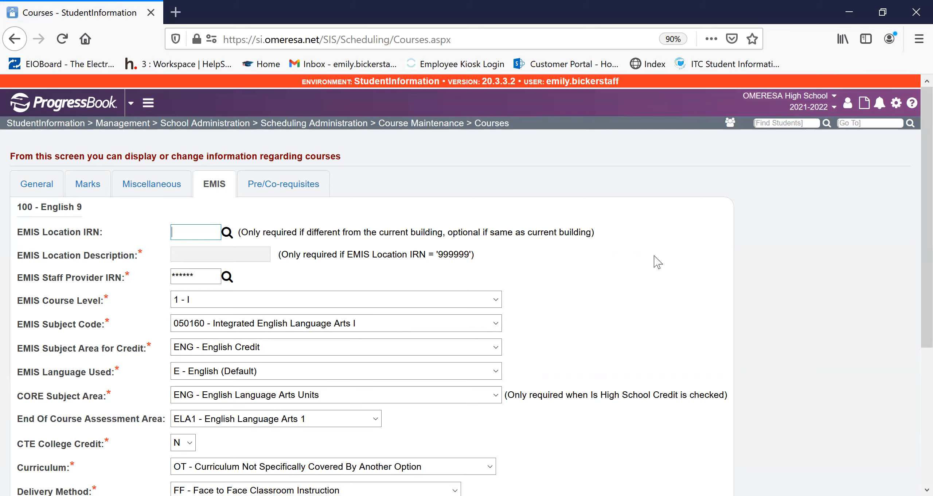
pyautogui.scroll(-2, 690, 323)
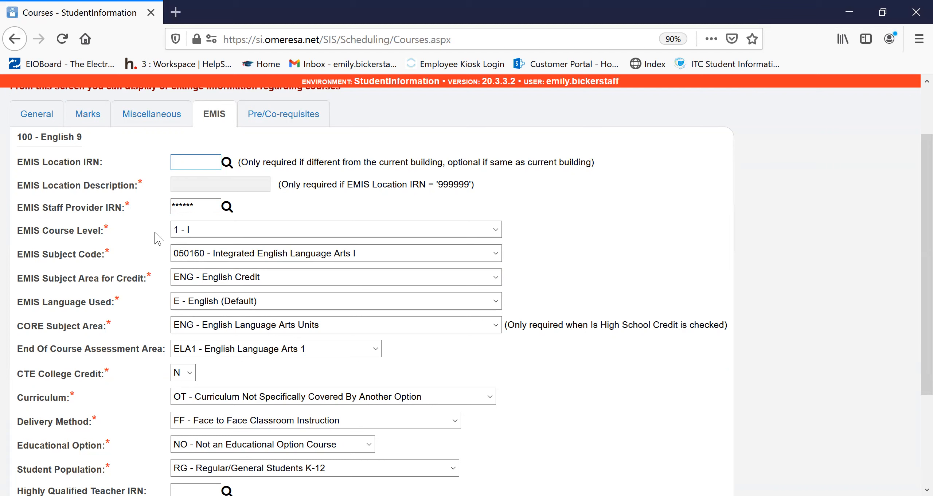
pyautogui.click(195, 231)
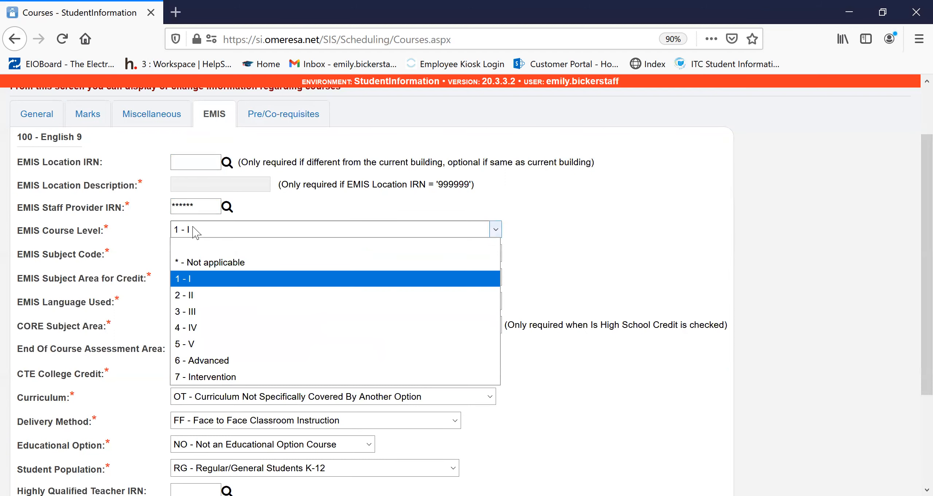
pyautogui.click(195, 231)
pyautogui.click(128, 262)
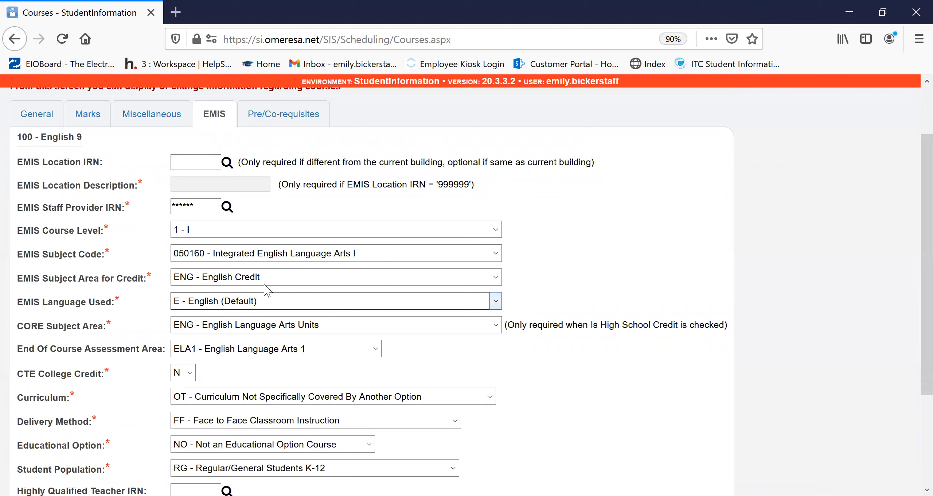
# - Examine the EMIS subject code, subject area for credit and language used choices for the English 9 course
pyautogui.click(262, 255)
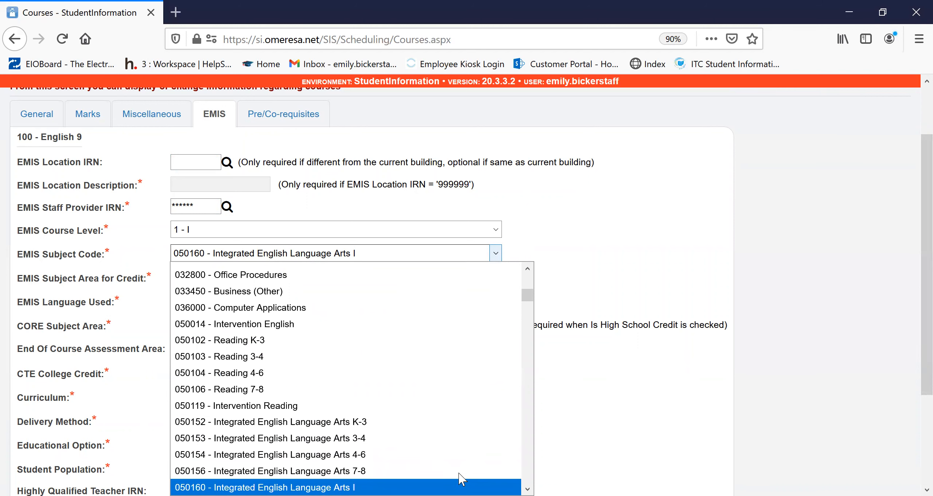
pyautogui.click(656, 267)
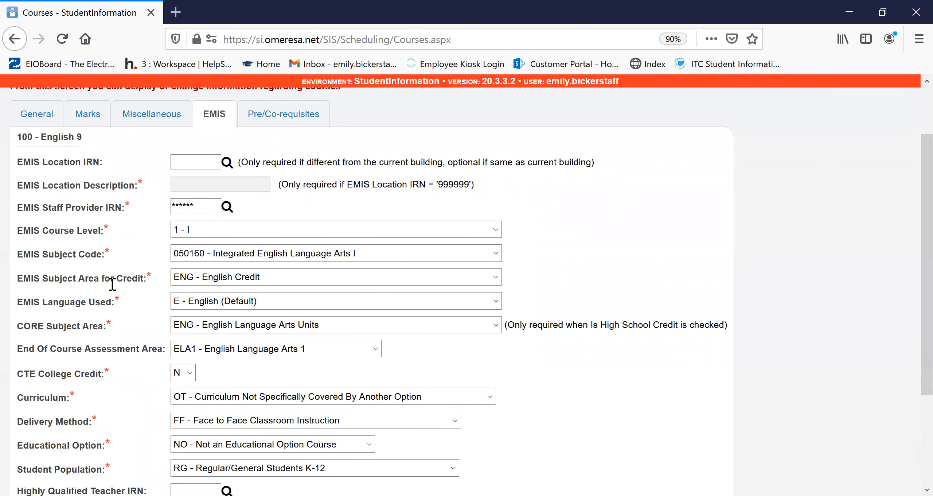
pyautogui.click(258, 279)
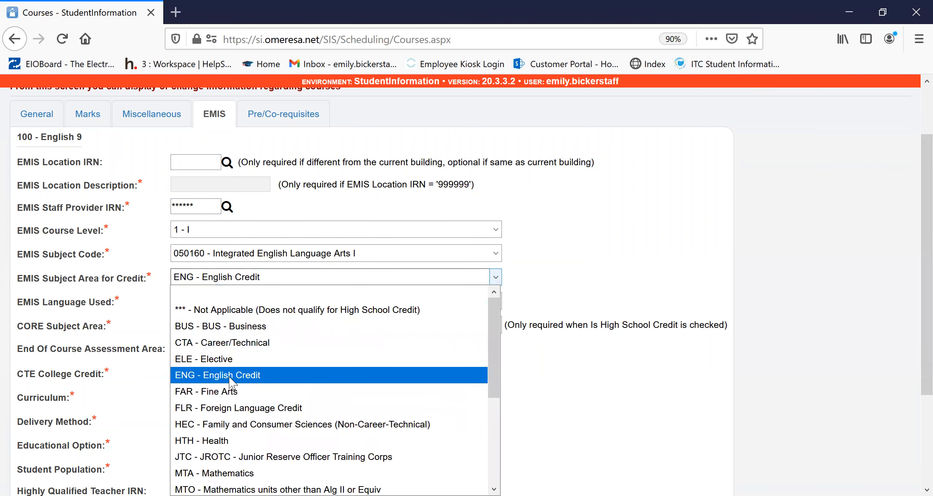
pyautogui.click(88, 283)
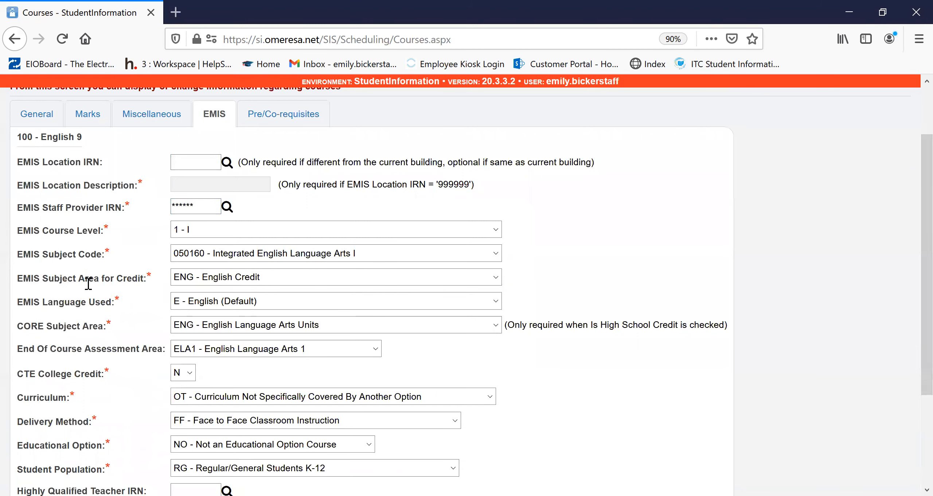
pyautogui.click(241, 302)
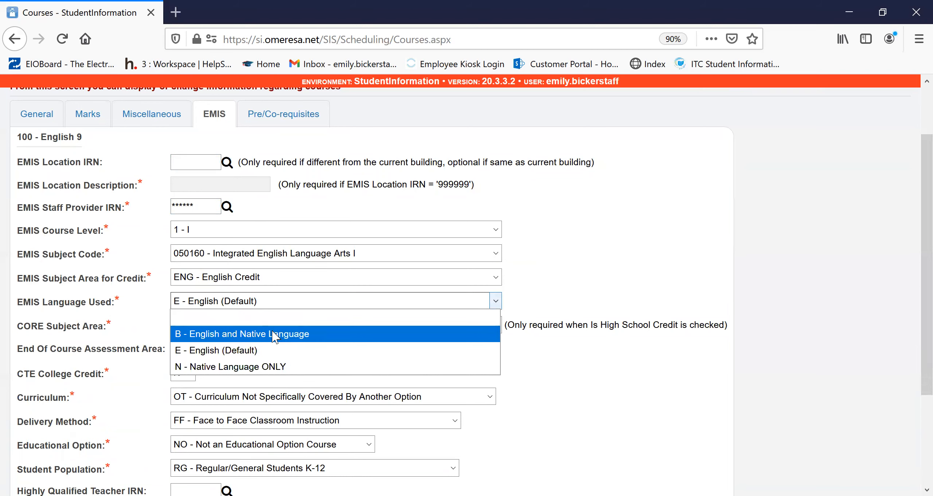
pyautogui.click(142, 308)
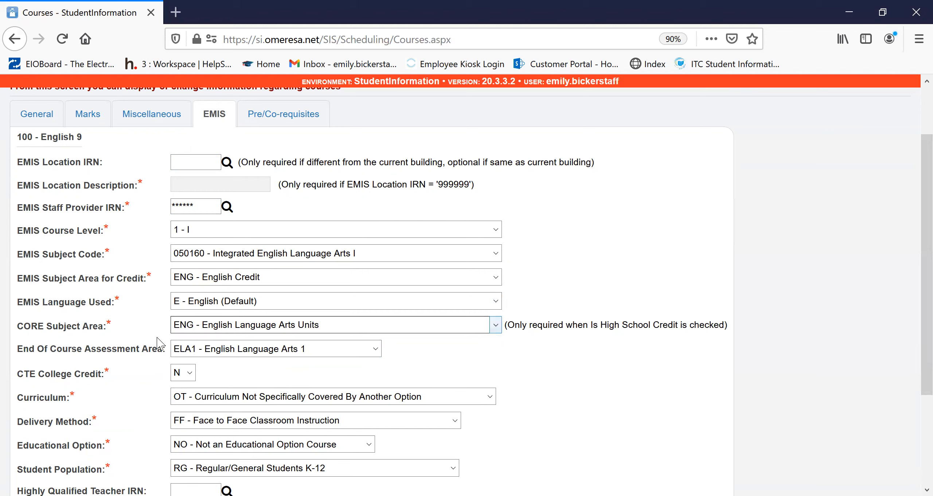
# - Examine the CORE subject area, end of course assessment area and CTE college credit choices in the EMIS settings
pyautogui.click(440, 329)
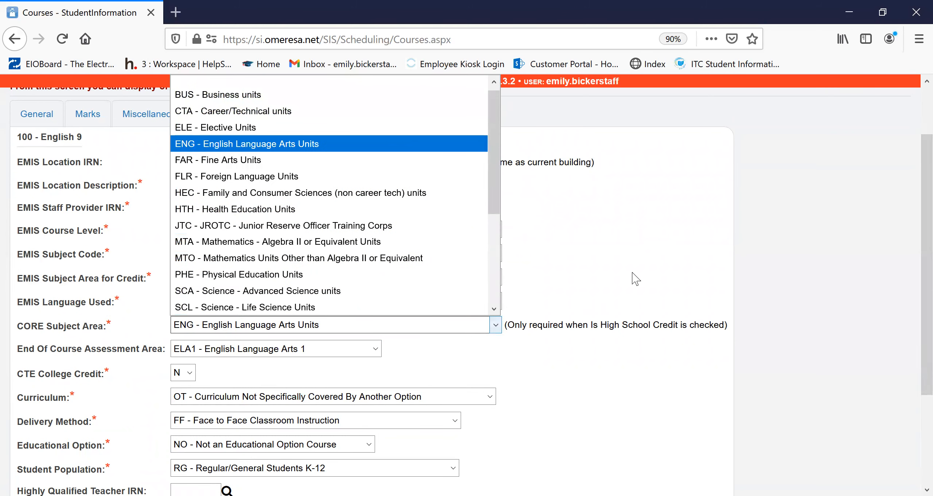
pyautogui.click(389, 143)
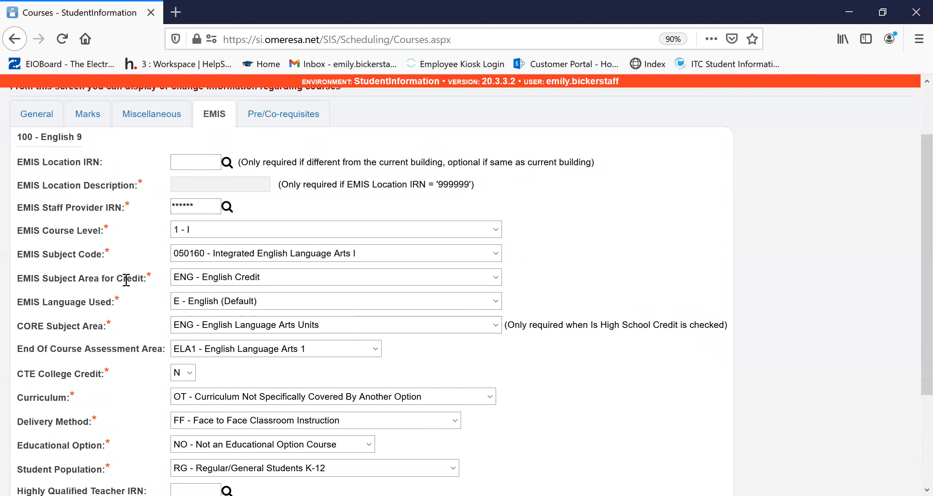
pyautogui.click(249, 351)
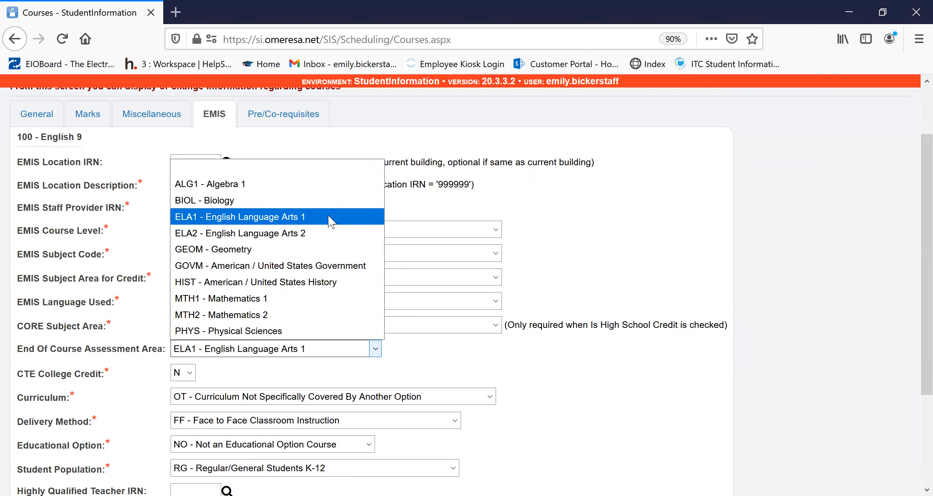
pyautogui.click(592, 399)
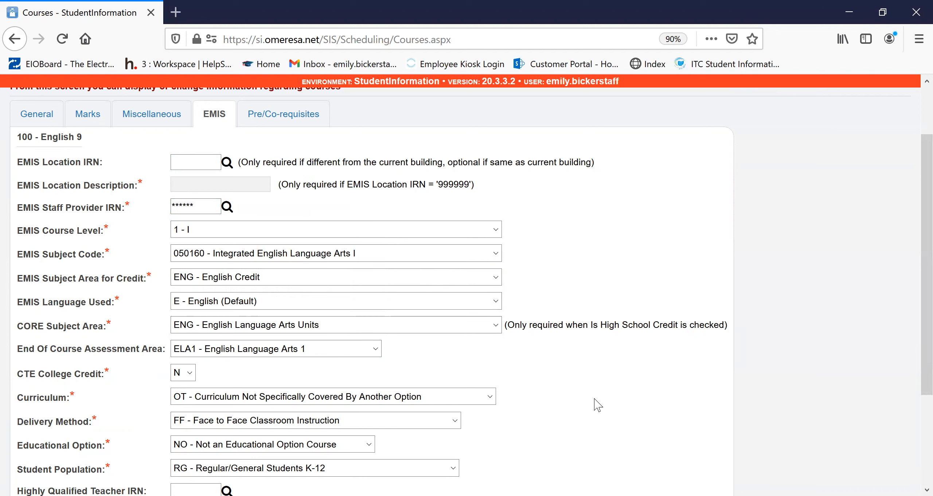
pyautogui.click(189, 372)
pyautogui.click(192, 406)
# - Examine the available curriculum and delivery method choices in the course's EMIS settings
pyautogui.scroll(-3, 547, 411)
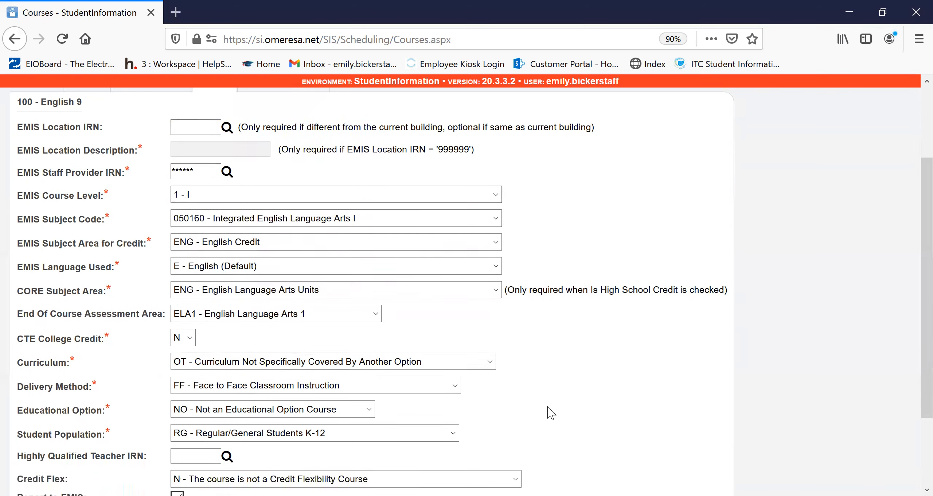
pyautogui.click(302, 265)
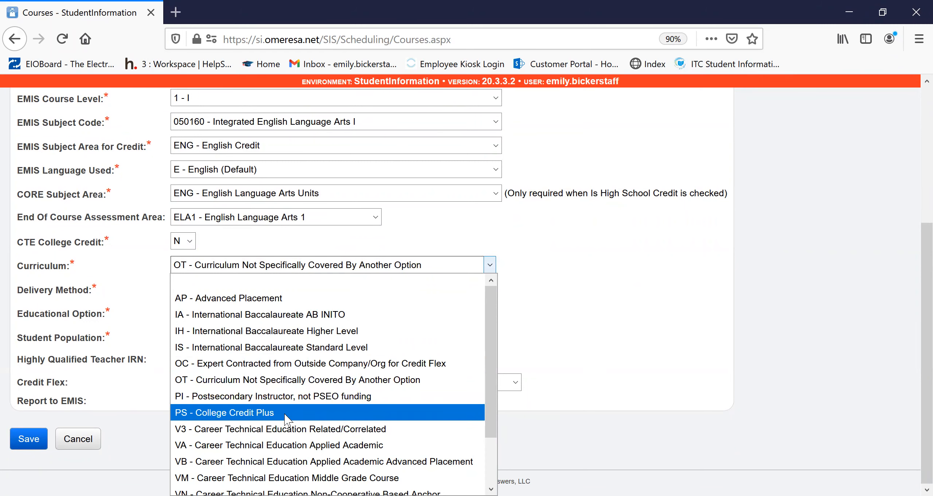
pyautogui.scroll(-2, 405, 294)
pyautogui.scroll(2, 399, 309)
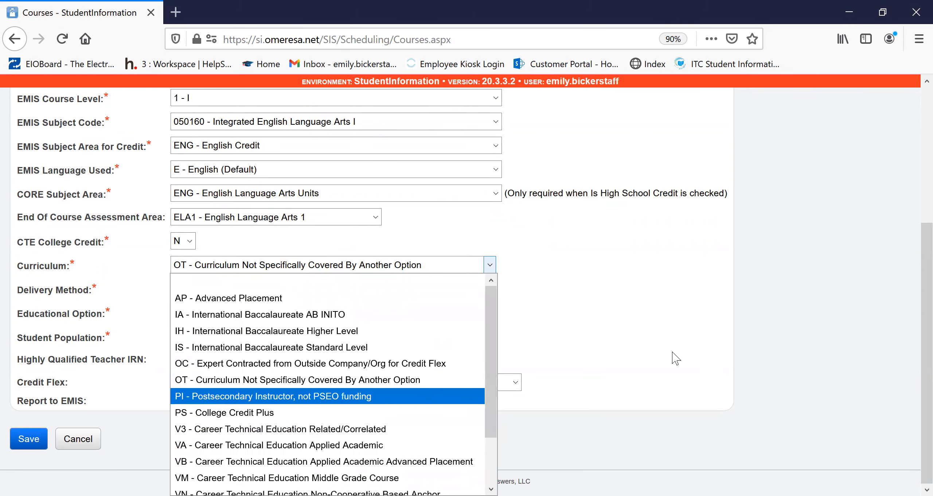
pyautogui.click(643, 298)
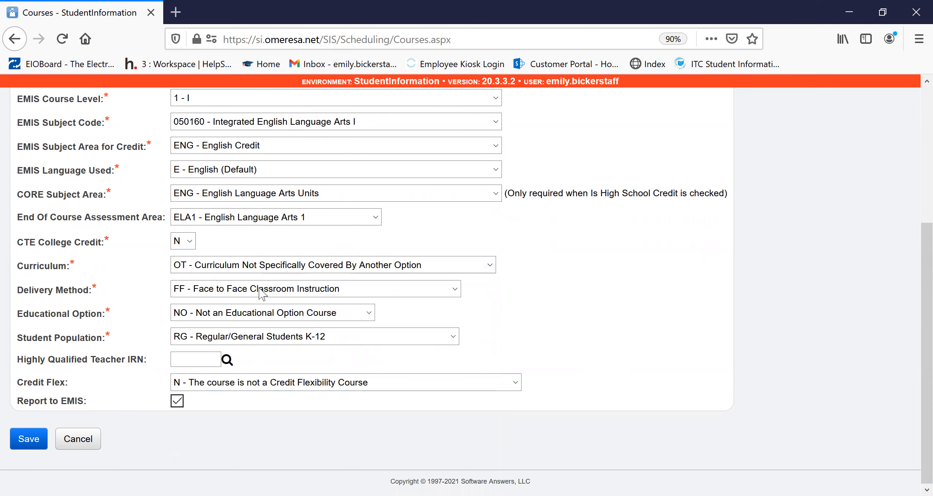
pyautogui.click(292, 295)
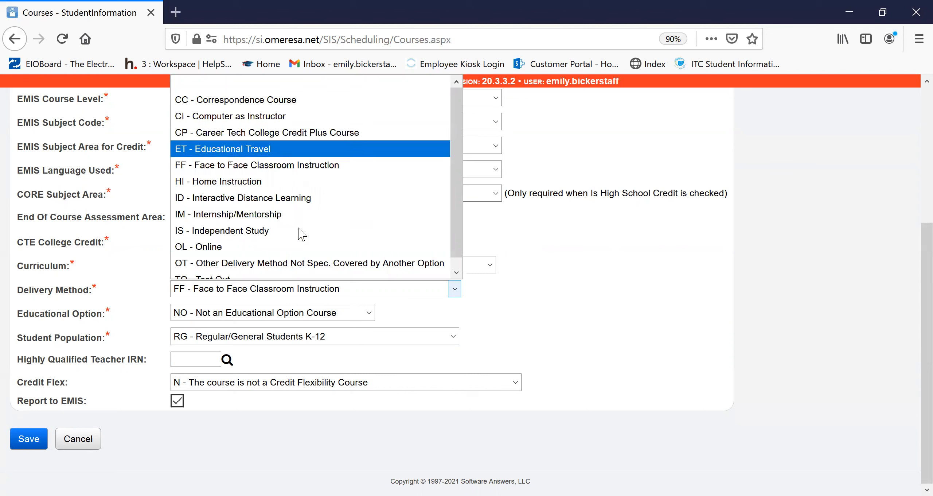
pyautogui.scroll(-1, 287, 245)
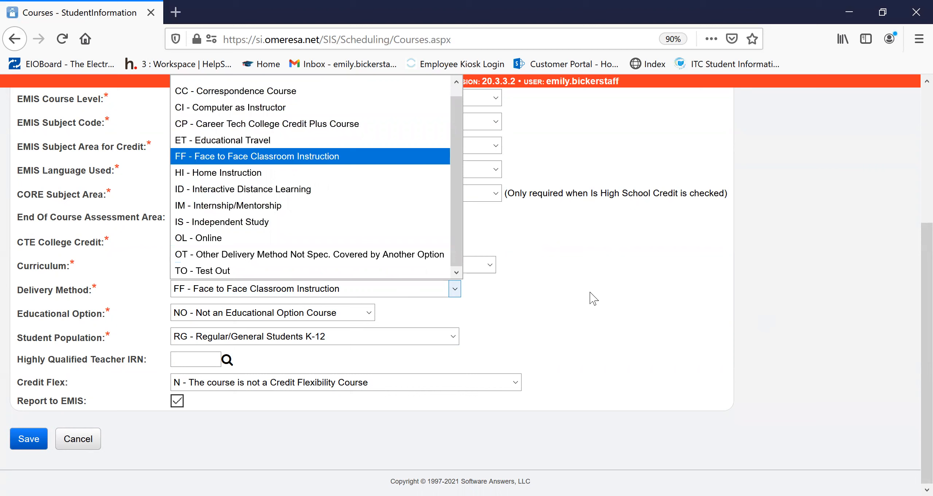
pyautogui.click(559, 316)
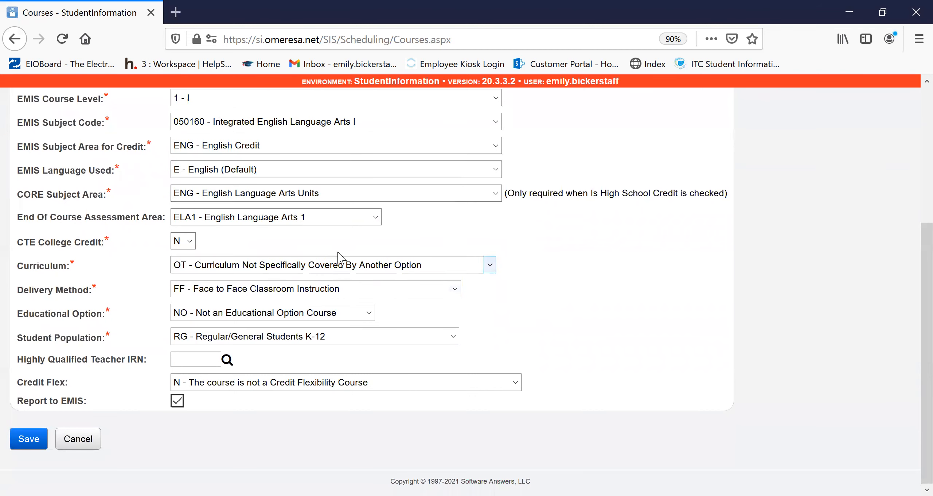
# - Examine the educational option, student population and credit flex choices in the course's EMIS settings
pyautogui.click(316, 321)
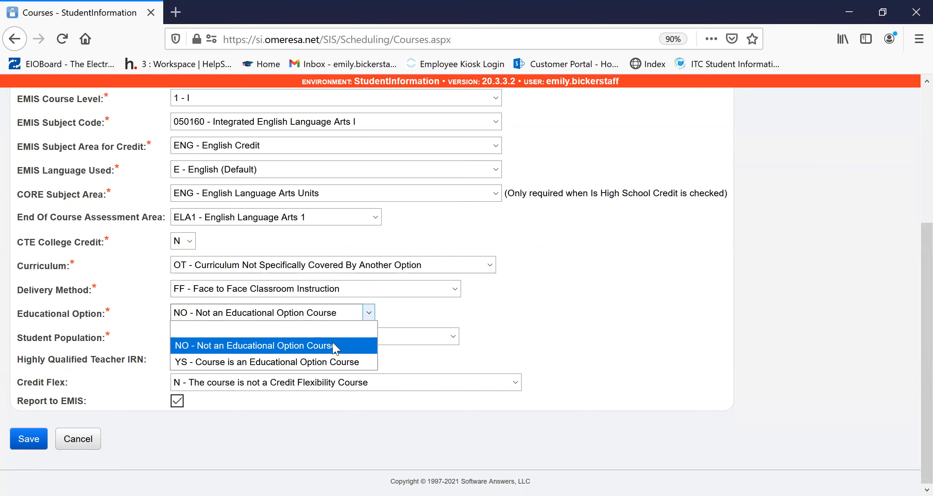
pyautogui.click(524, 294)
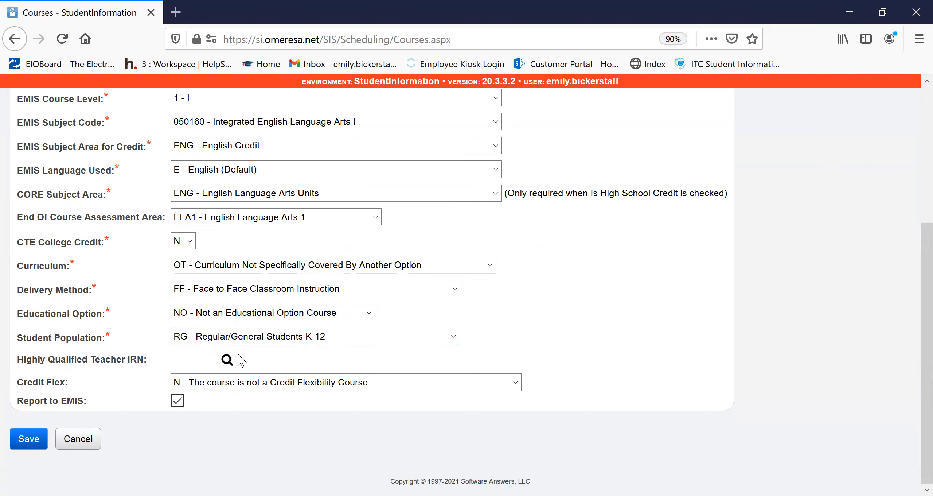
pyautogui.click(244, 337)
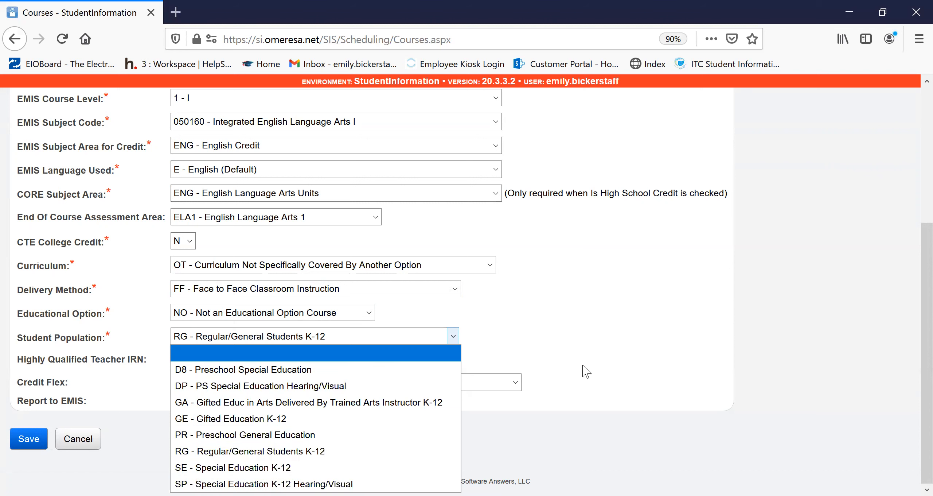
pyautogui.click(578, 322)
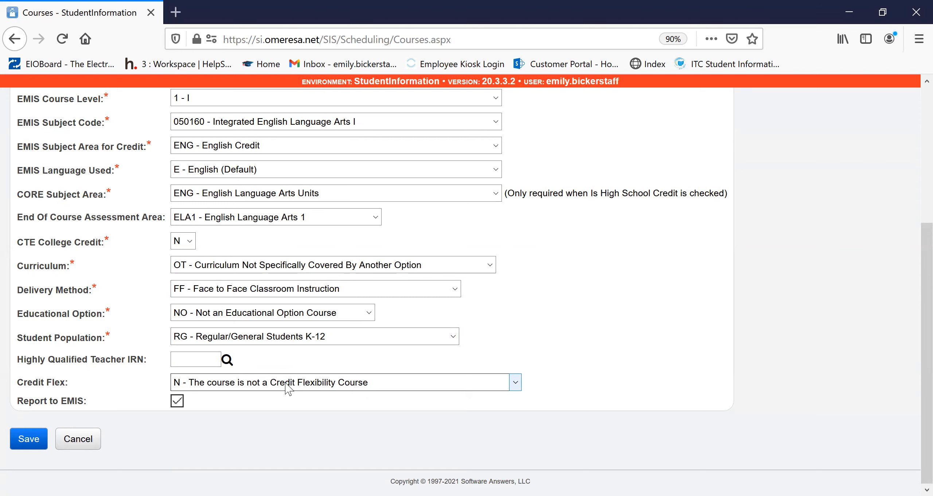
pyautogui.click(242, 383)
pyautogui.click(242, 384)
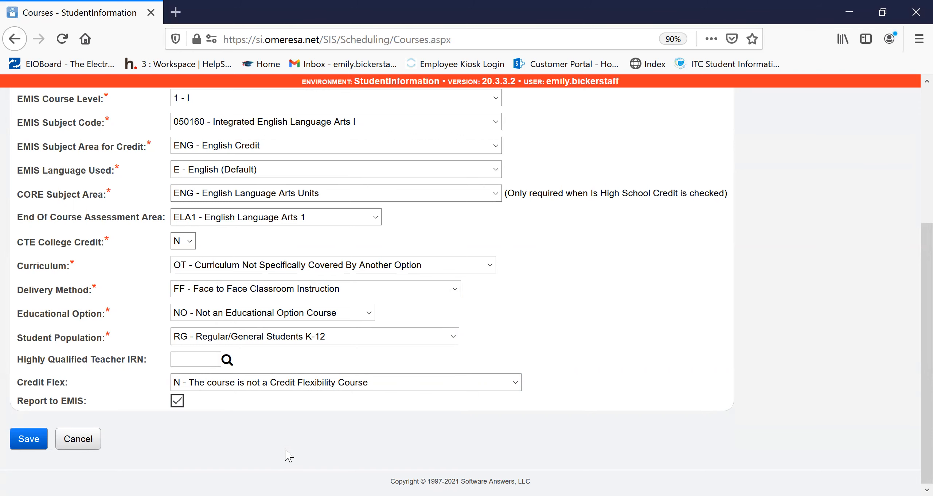
# - Examine the new pre/co-requisite form with its course lookup and return to the course's general settings
pyautogui.scroll(6, 301, 436)
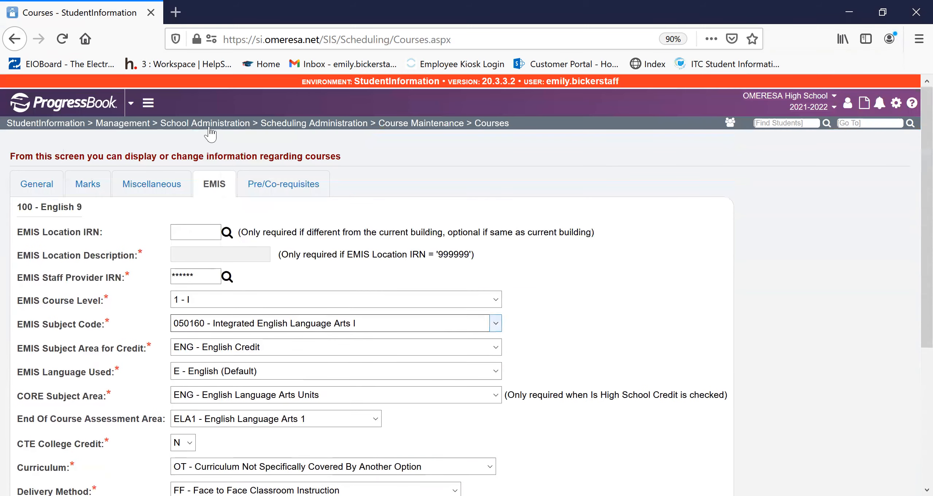
pyautogui.click(279, 189)
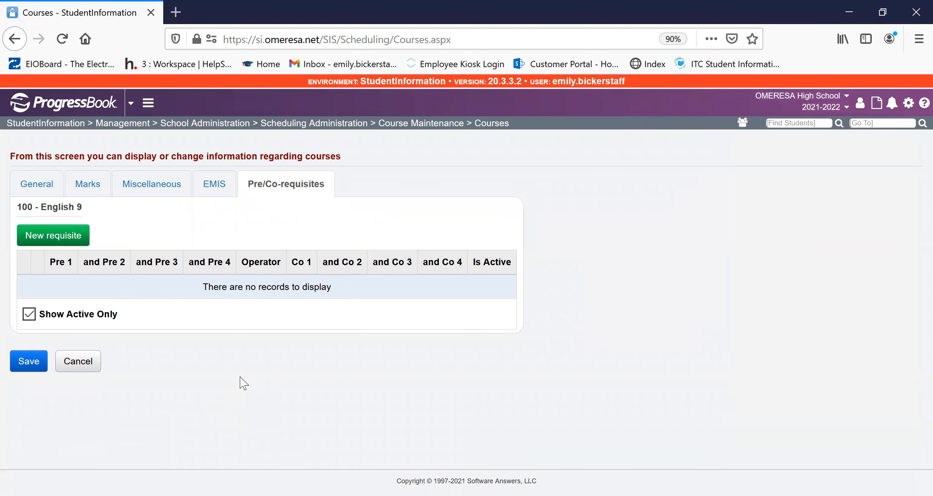
pyautogui.click(64, 243)
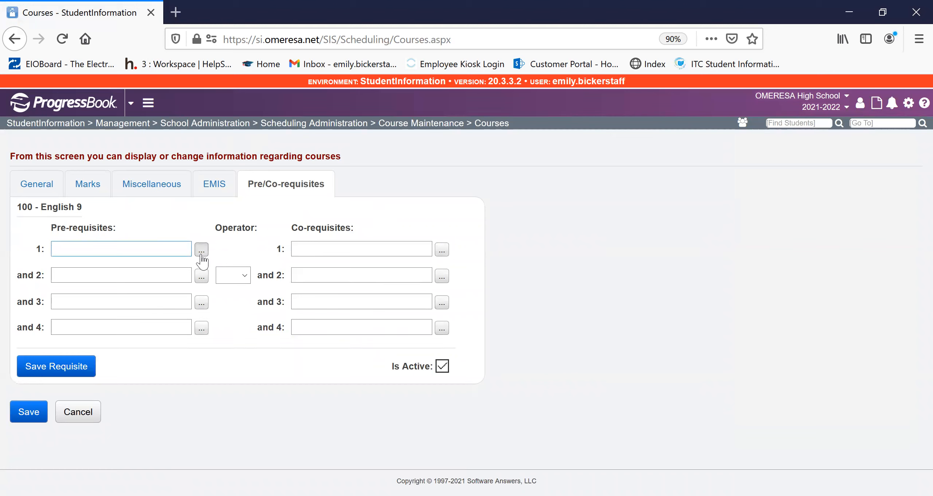
pyautogui.click(201, 251)
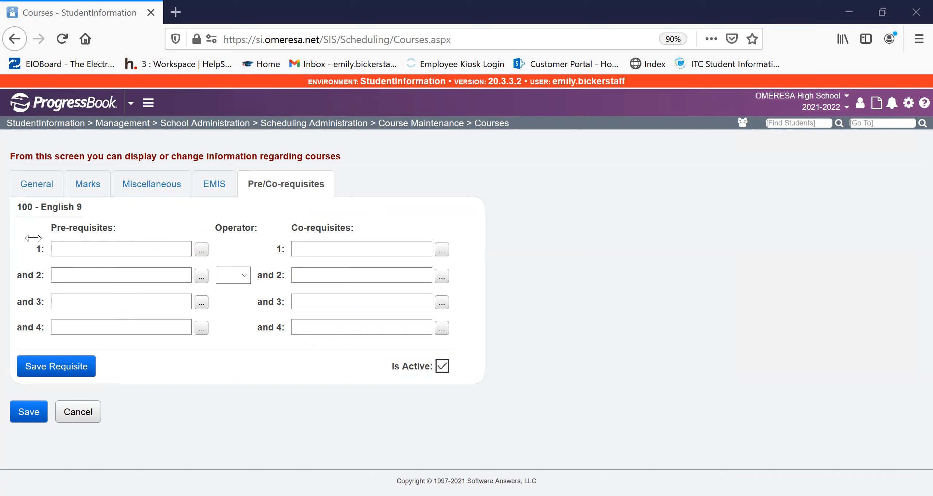
pyautogui.click(608, 33)
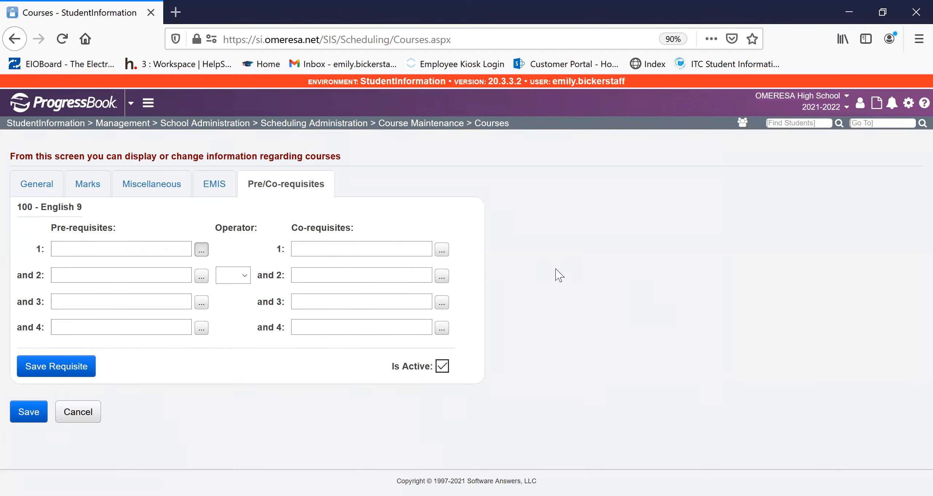
pyautogui.click(31, 187)
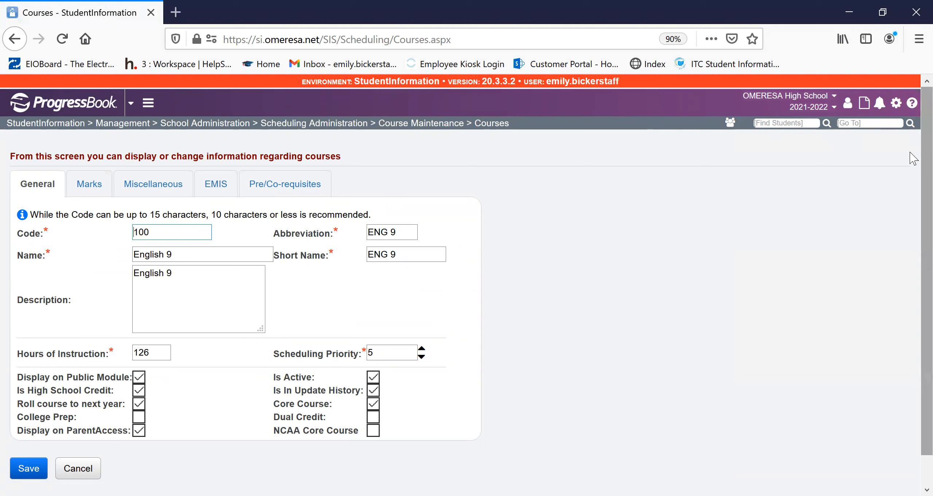
# - Go to the Course Sections screen and load it with Default Schedule and Default Schedule Result
pyautogui.click(887, 122)
pyautogui.write('course sections')
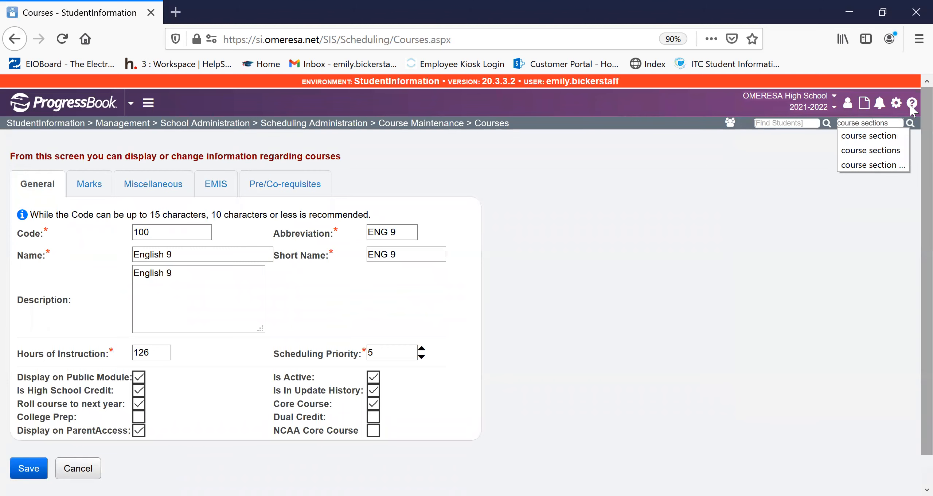
pyautogui.press('Return')
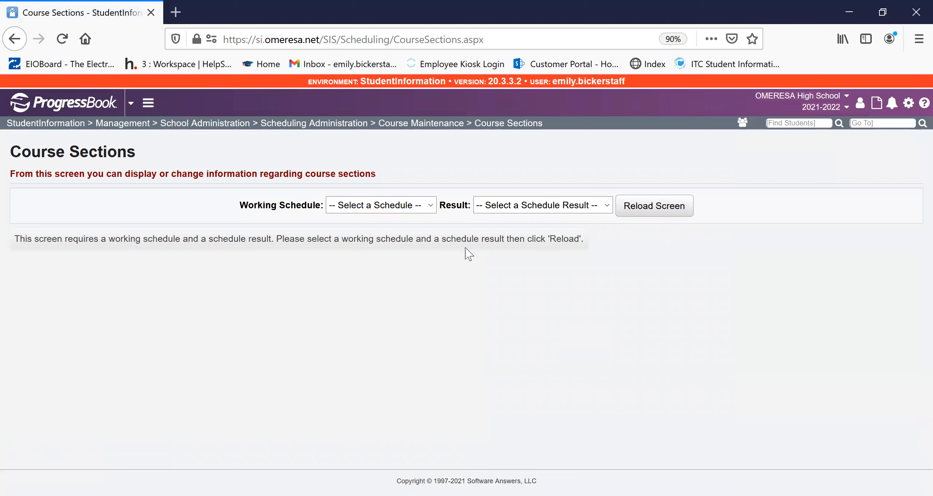
pyautogui.click(397, 201)
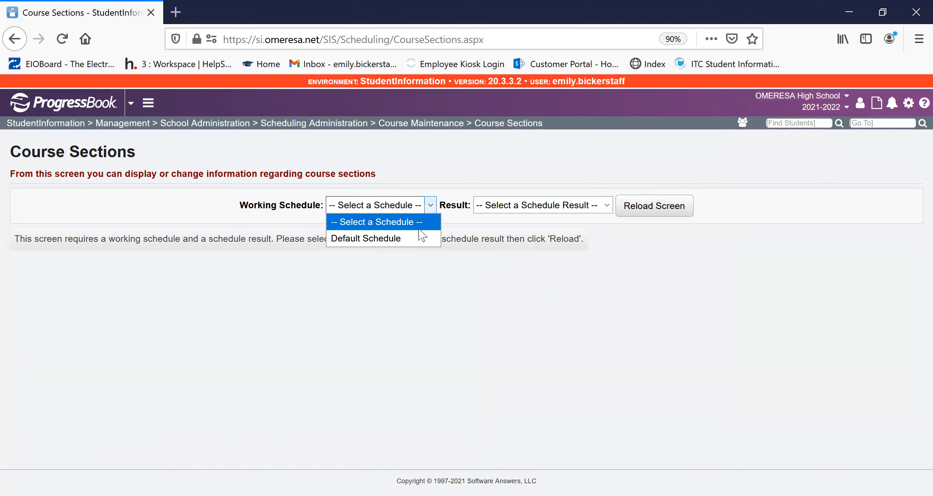
pyautogui.click(403, 238)
pyautogui.click(580, 206)
pyautogui.click(573, 241)
pyautogui.click(690, 219)
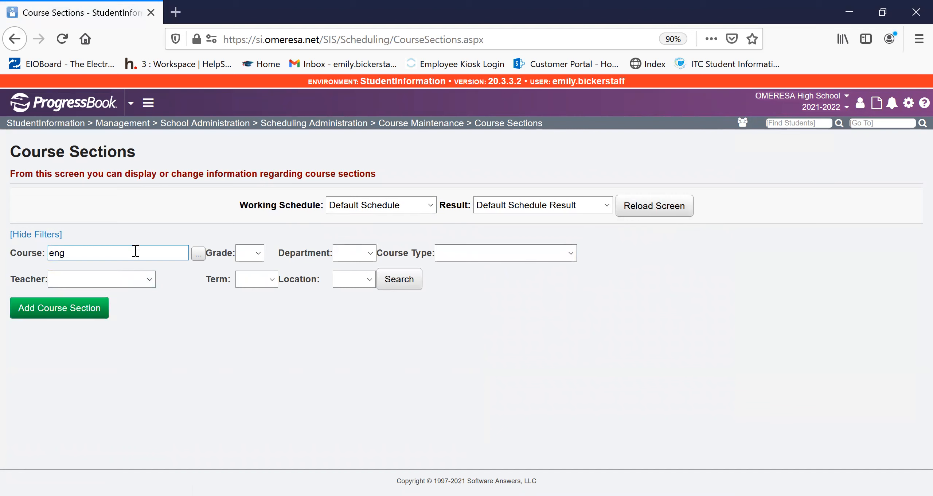
# - Find the sections of course 100 and open English 9 section 1 for editing
pyautogui.click(137, 269)
pyautogui.click(416, 281)
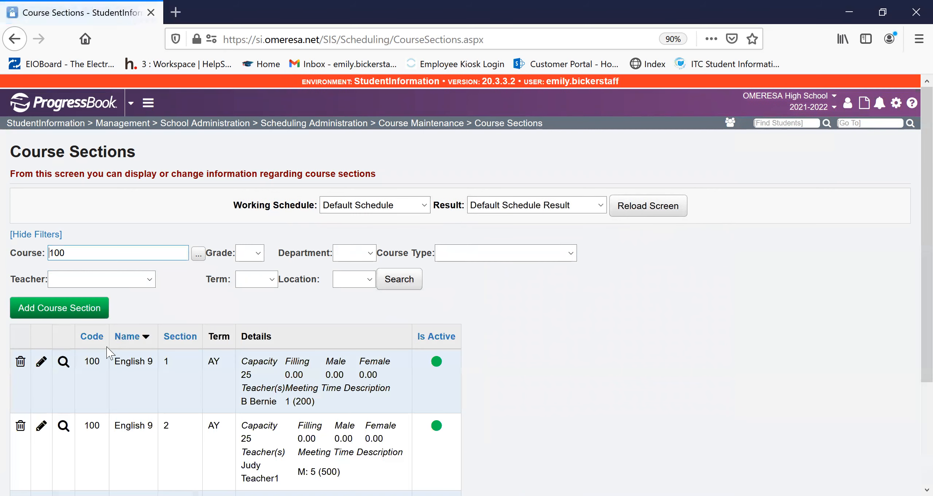
pyautogui.click(41, 362)
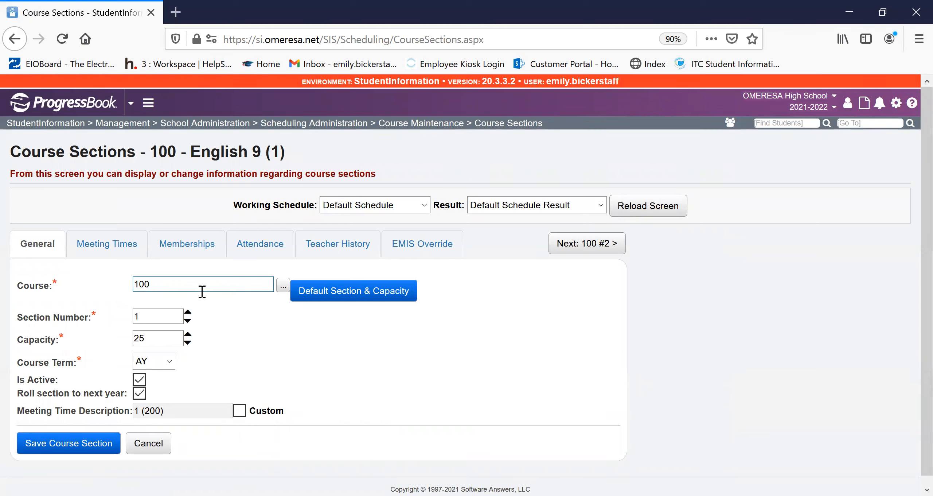
pyautogui.click(169, 319)
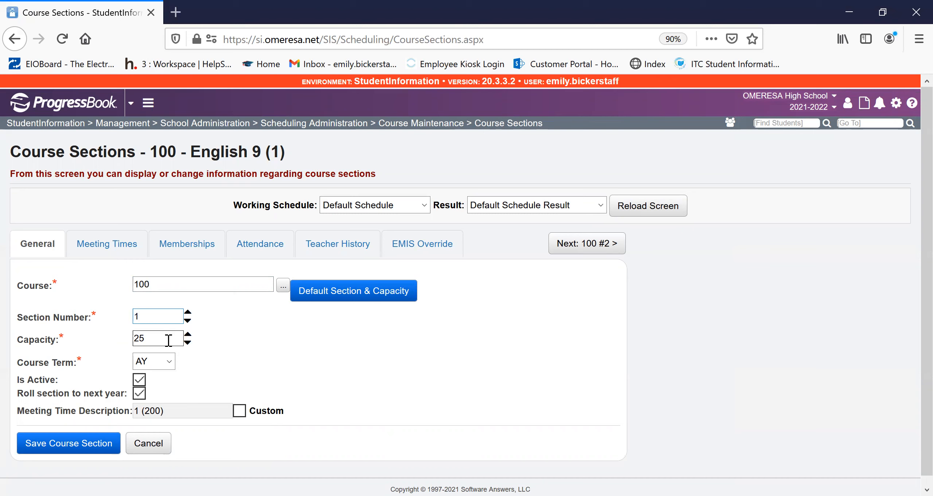
# - Examine the section's capacity, course term choices and custom meeting time description option in its general settings
pyautogui.moveTo(169, 340); pyautogui.dragTo(117, 325)
pyautogui.click(175, 339)
pyautogui.click(158, 364)
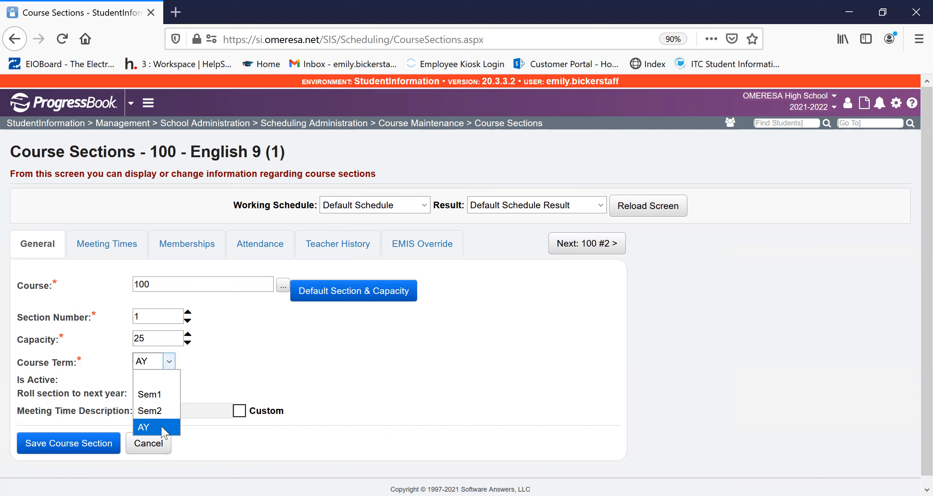
pyautogui.click(223, 381)
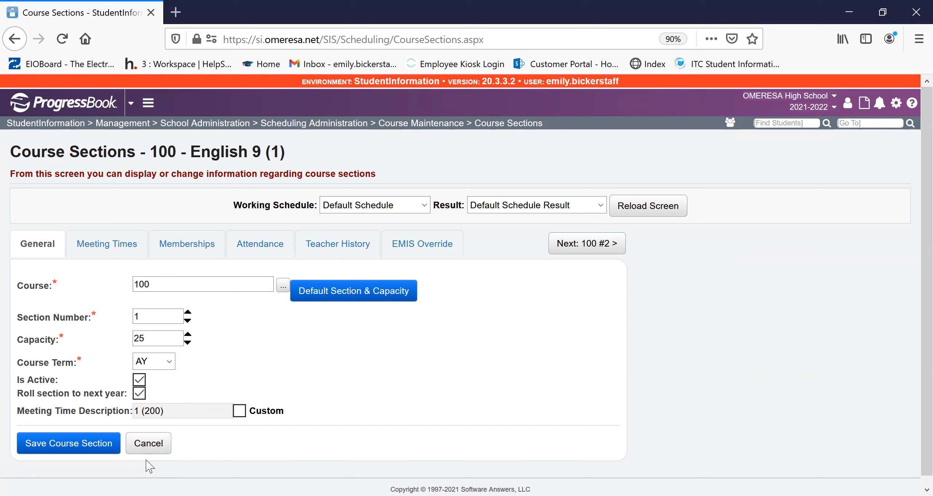
pyautogui.click(240, 410)
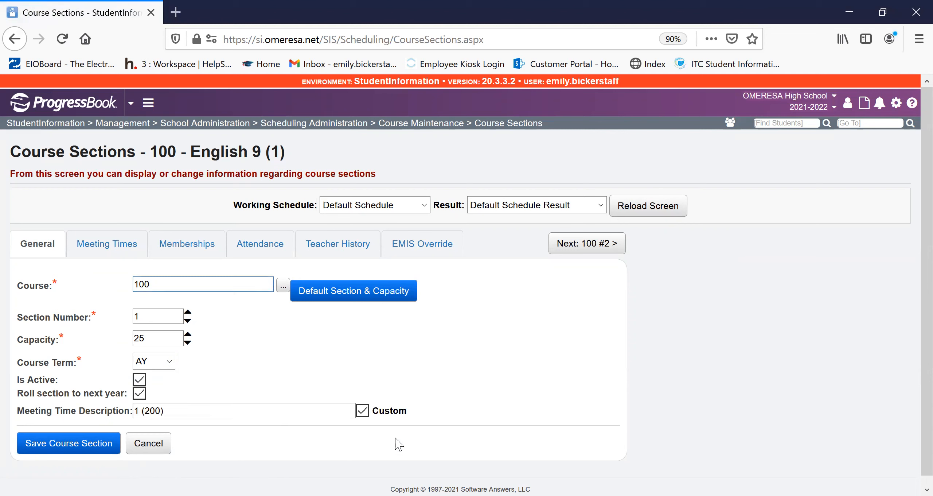
pyautogui.click(367, 413)
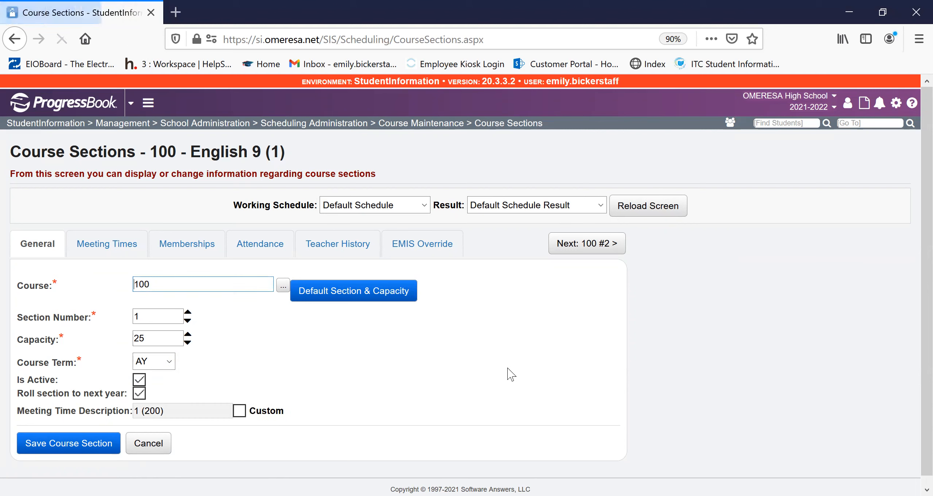
# - Compare the Basic, Intermediate and Advanced modes and their explanations in the section's meeting times
pyautogui.click(113, 247)
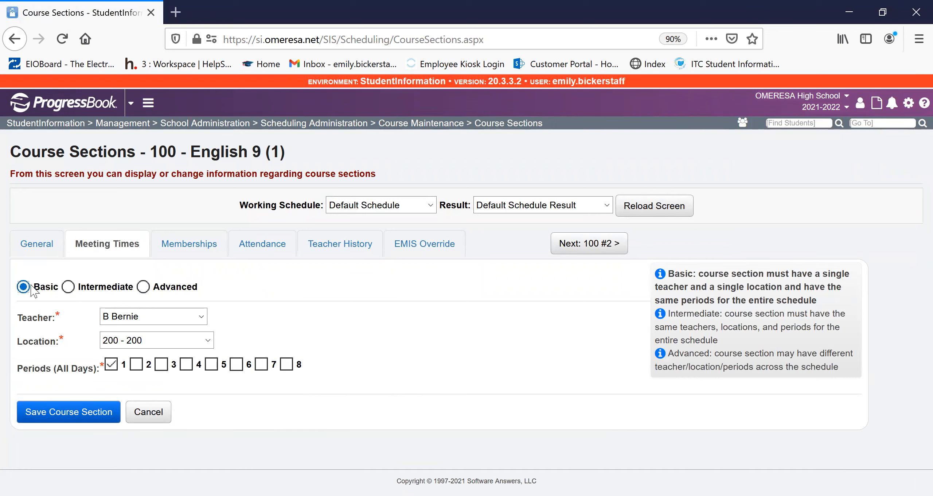
pyautogui.moveTo(828, 303); pyautogui.dragTo(664, 271)
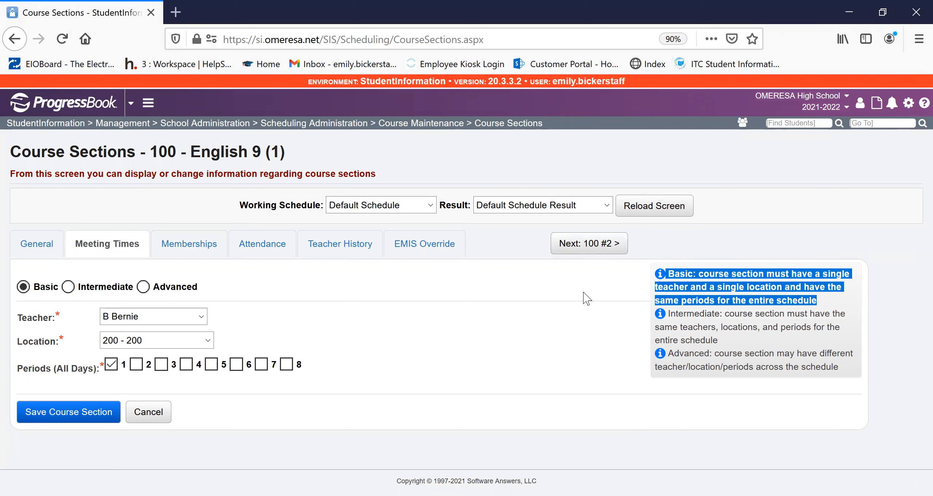
pyautogui.click(68, 288)
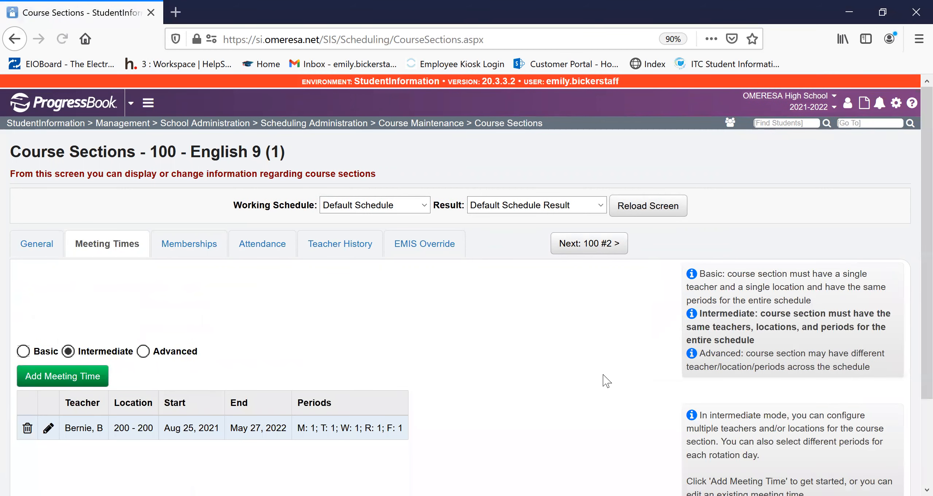
pyautogui.moveTo(788, 345); pyautogui.dragTo(706, 317)
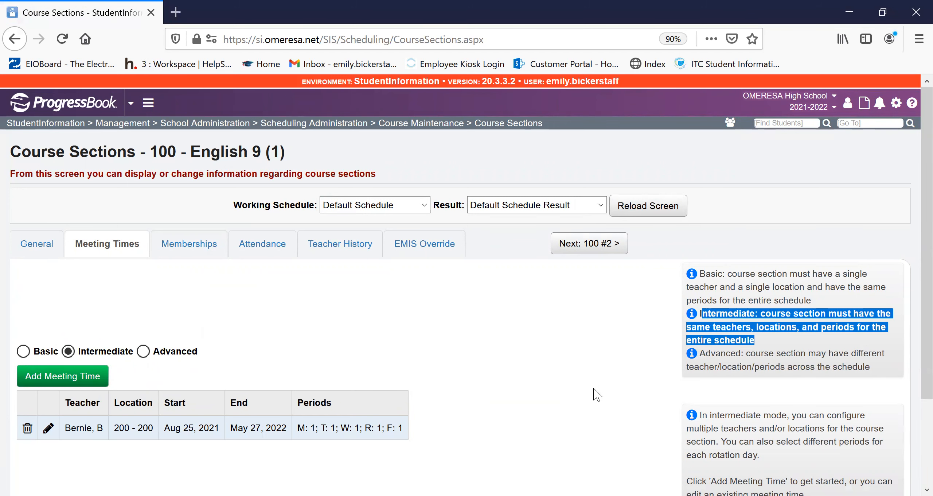
pyautogui.scroll(-2, 558, 379)
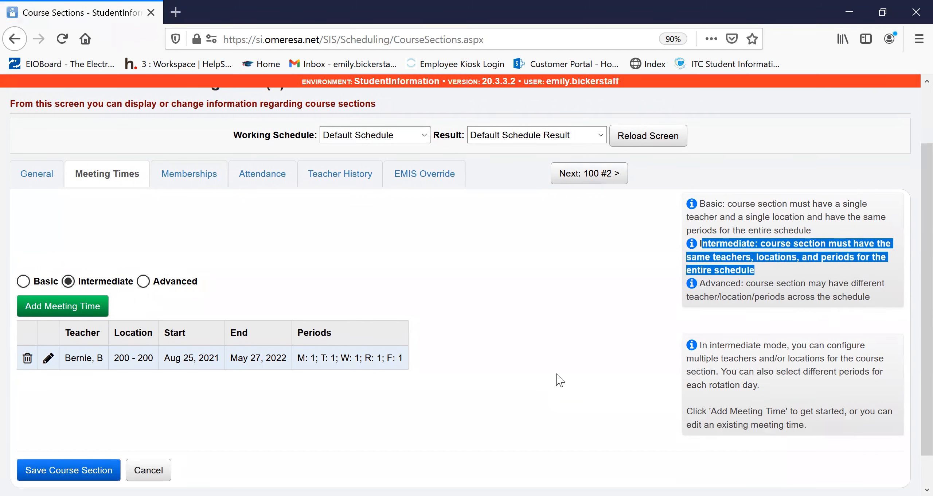
pyautogui.moveTo(807, 425); pyautogui.dragTo(701, 345)
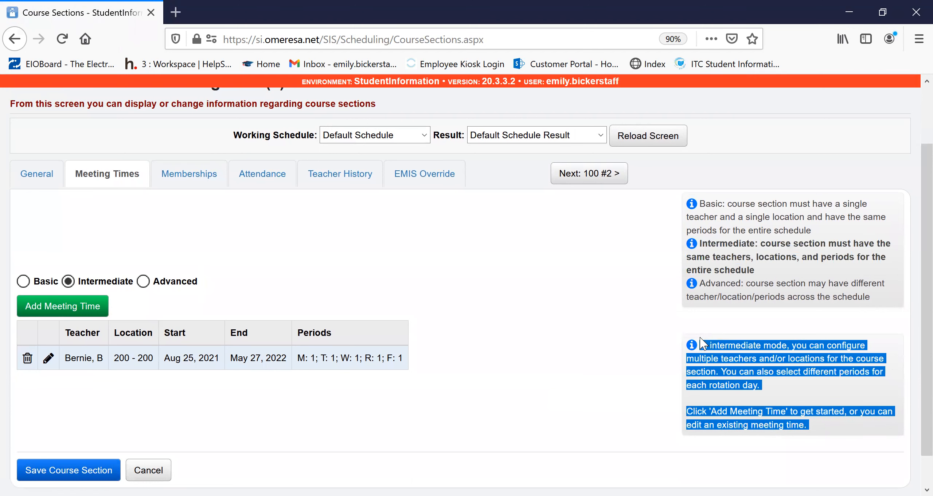
pyautogui.click(462, 264)
pyautogui.click(141, 283)
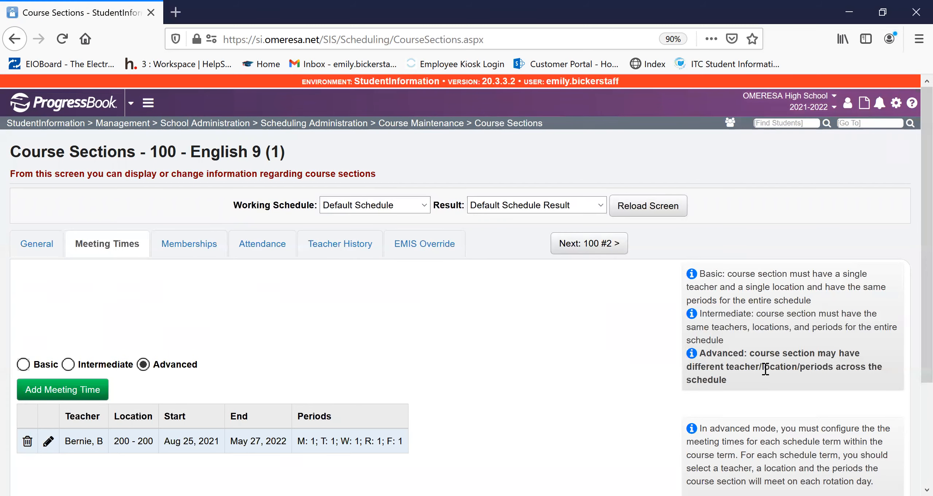
pyautogui.scroll(-5, 766, 369)
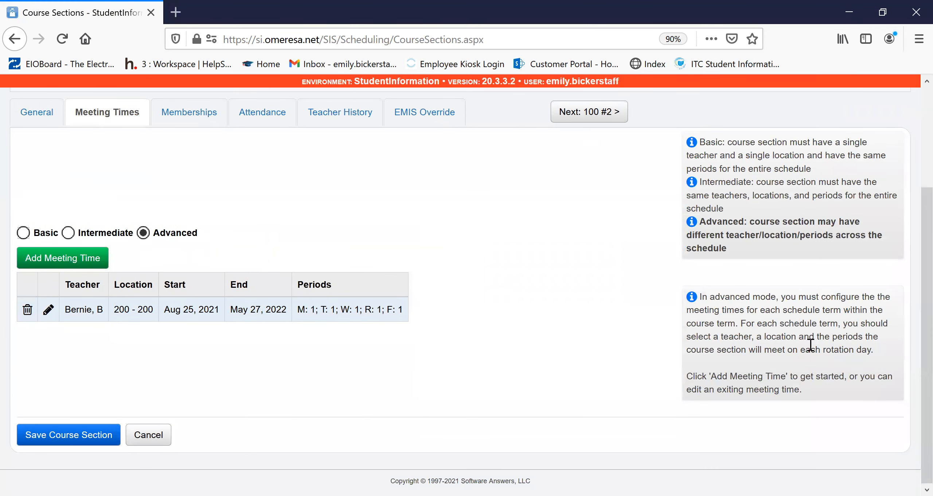
# - Return the meeting times to Basic mode and examine the available teachers and locations
pyautogui.click(23, 233)
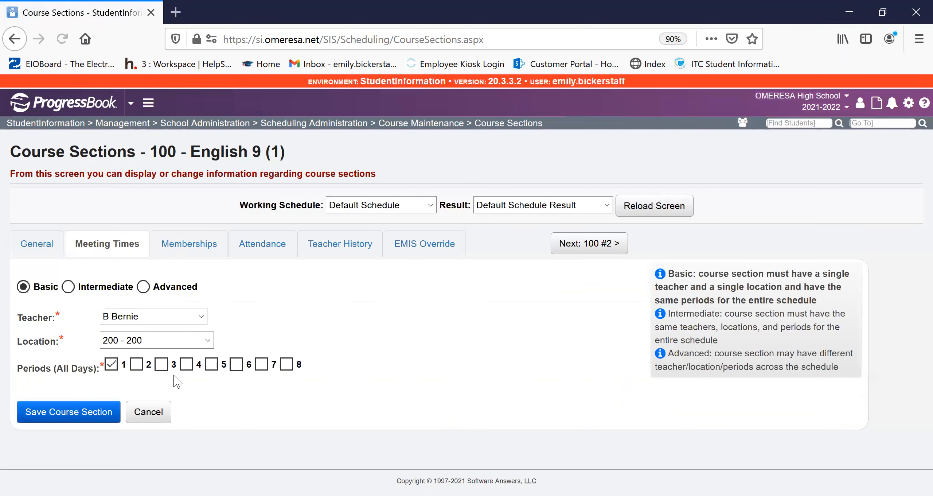
pyautogui.click(155, 317)
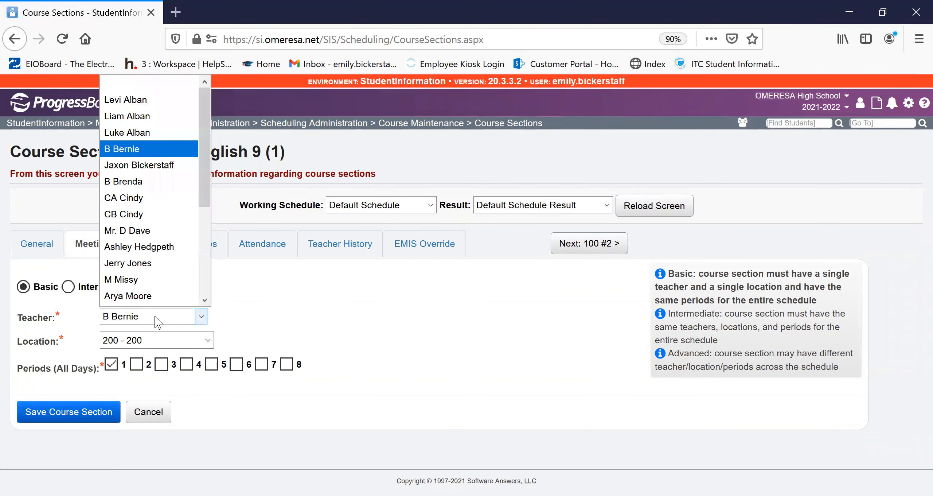
pyautogui.click(156, 316)
pyautogui.click(159, 343)
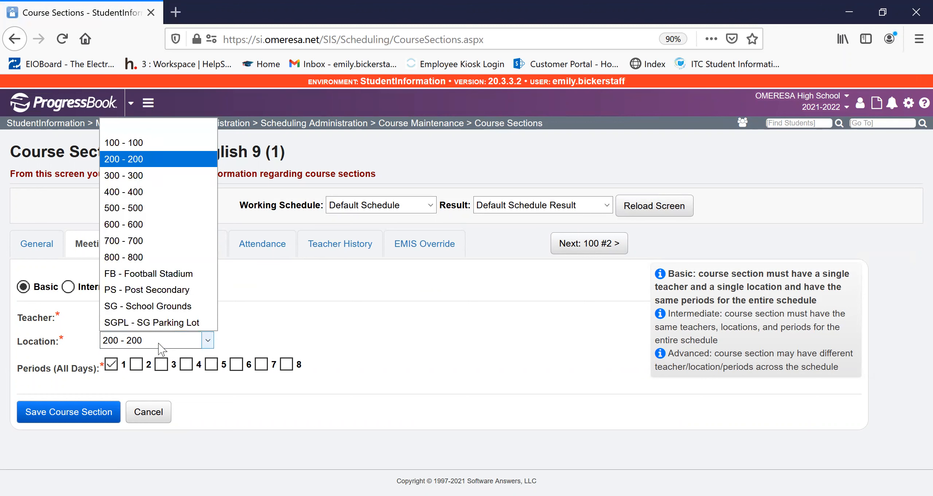
pyautogui.click(159, 344)
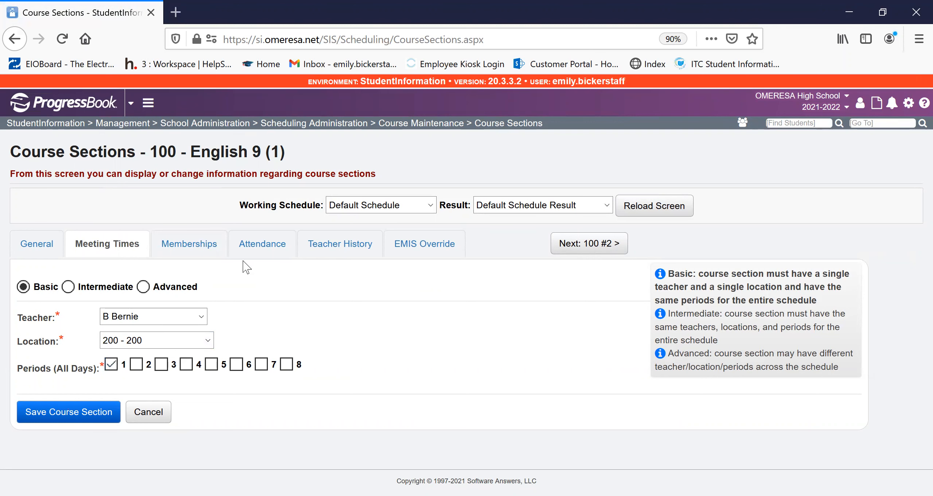
# - Examine the section's course group memberships and the periods for which attendance is collected each day
pyautogui.click(214, 246)
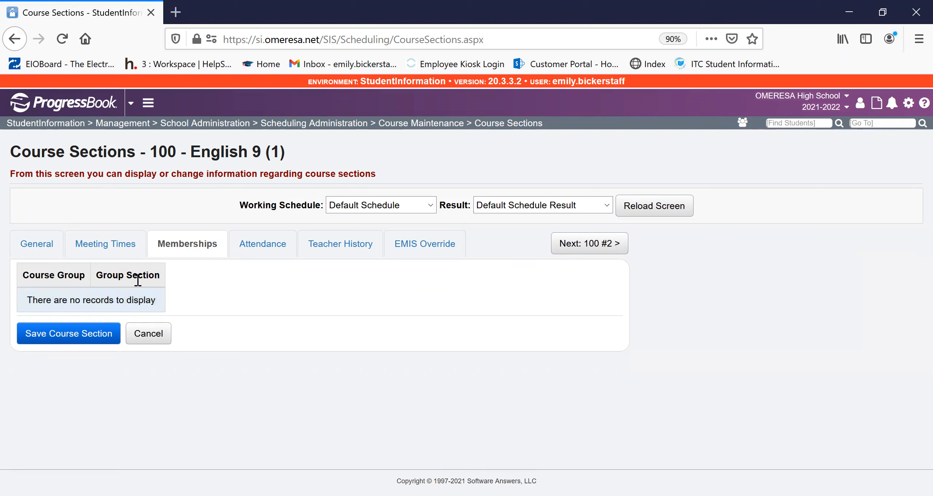
pyautogui.click(255, 248)
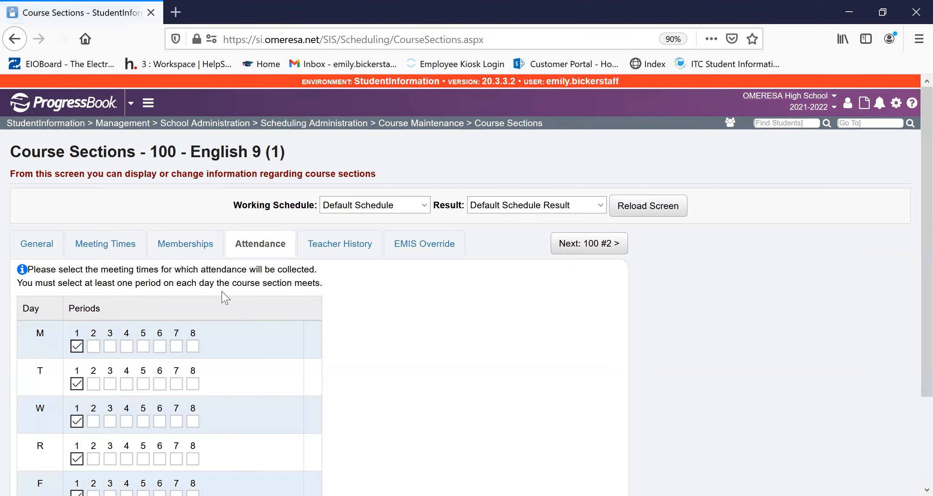
pyautogui.scroll(-2, 365, 286)
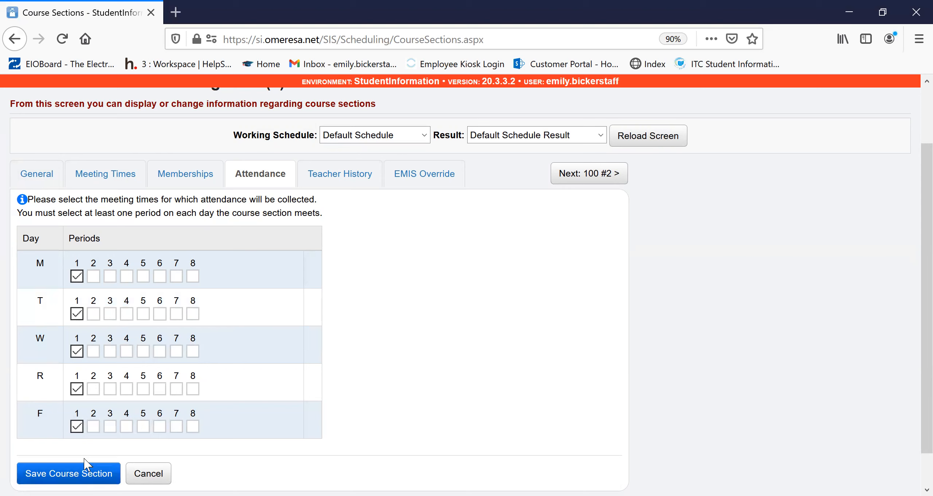
# - Examine the teacher, role code and teacher of record options of a new teacher history entry and cancel it
pyautogui.click(348, 178)
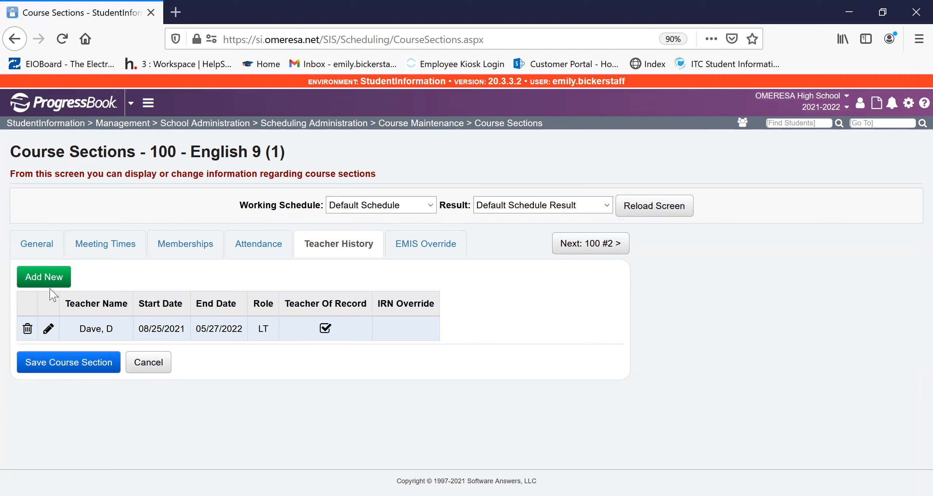
pyautogui.click(43, 278)
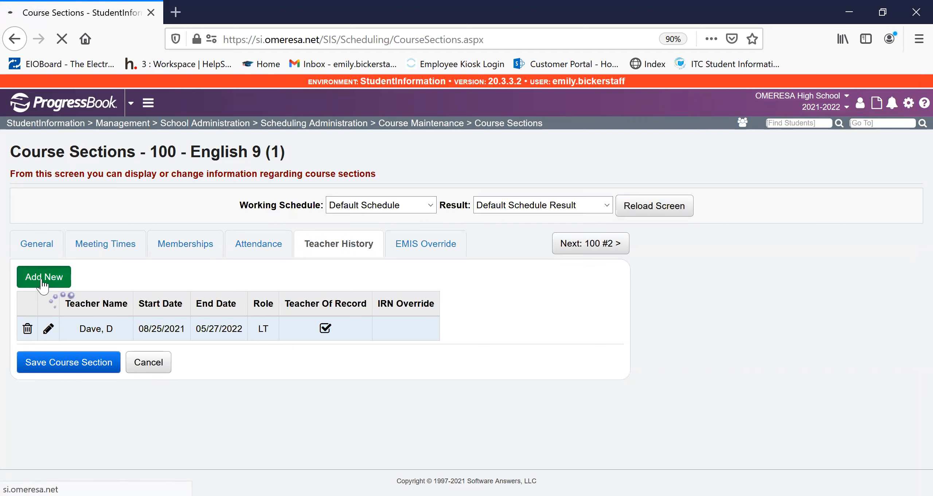
pyautogui.click(146, 274)
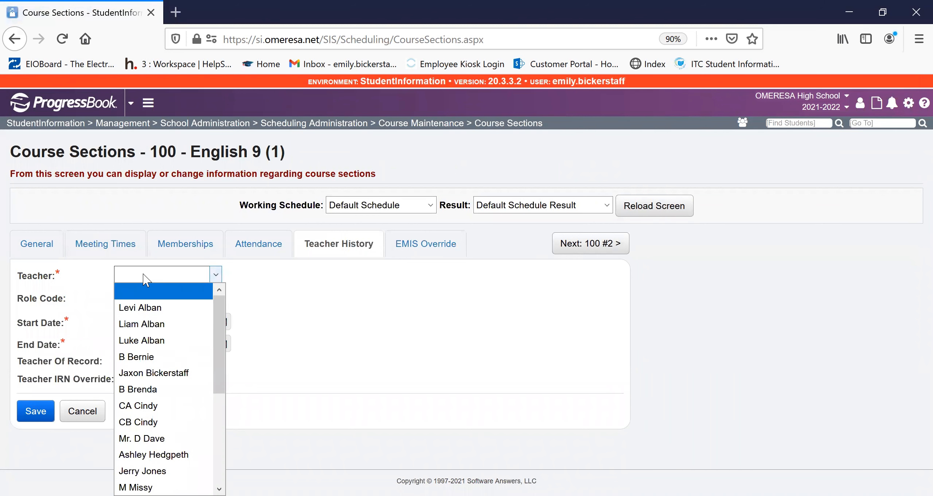
pyautogui.click(146, 272)
pyautogui.click(147, 302)
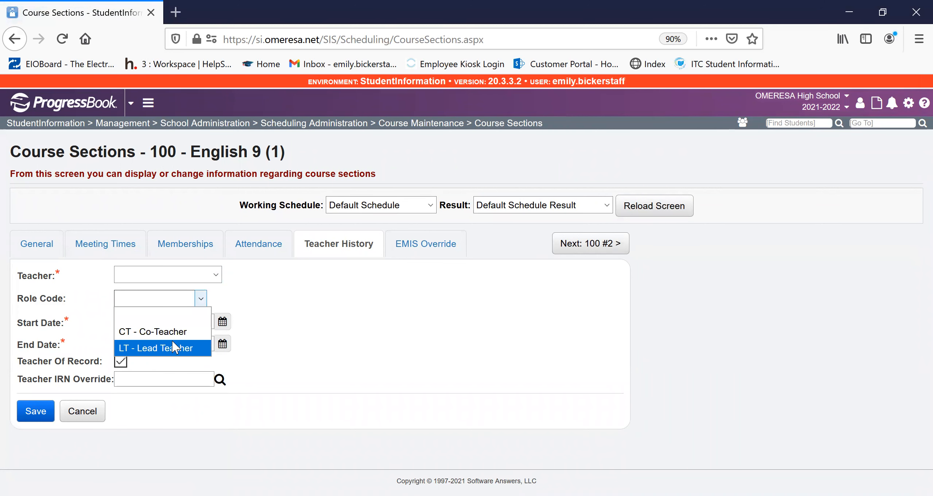
pyautogui.click(85, 306)
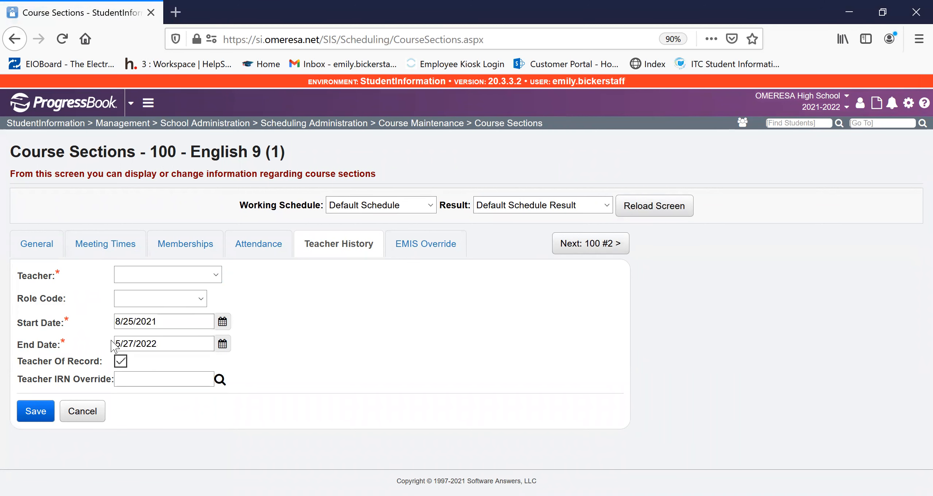
pyautogui.click(122, 362)
pyautogui.click(272, 245)
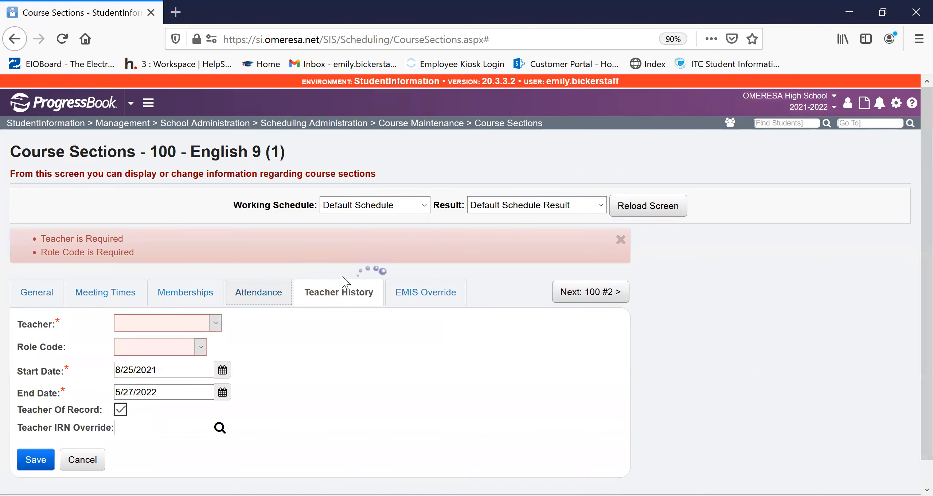
pyautogui.click(85, 461)
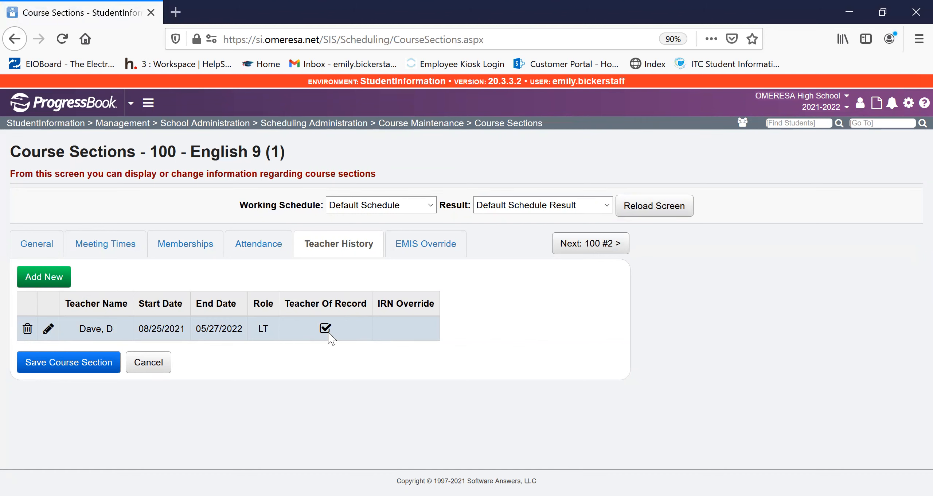
# - Try GE - Gifted Education K-12 as the student population in the section's EMIS override settings and clear it again
pyautogui.click(432, 244)
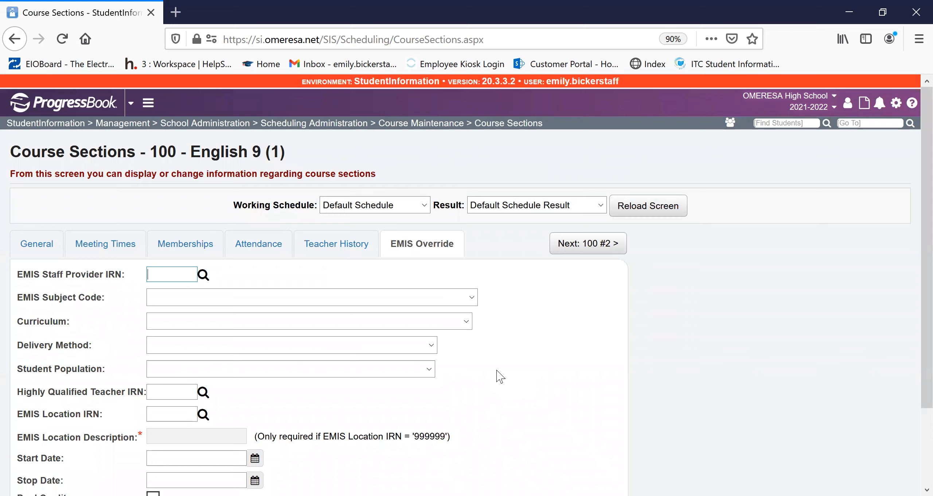
pyautogui.scroll(-3, 194, 292)
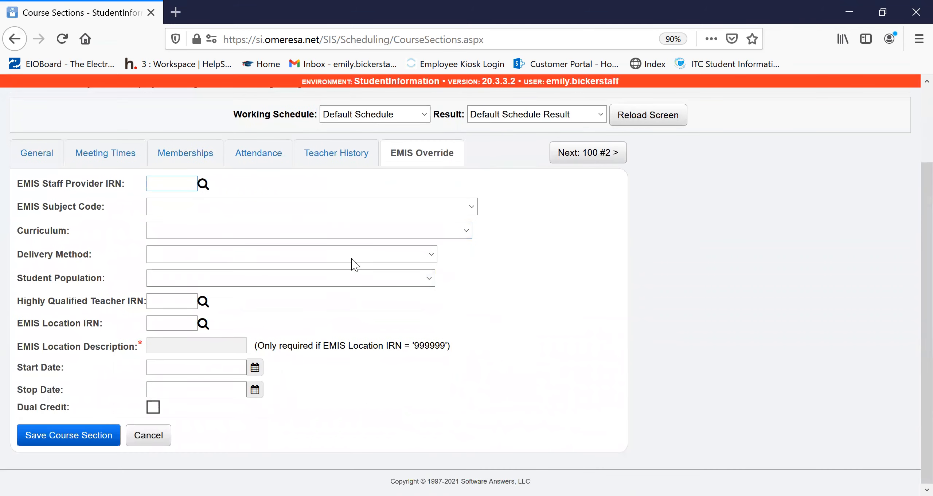
pyautogui.click(216, 283)
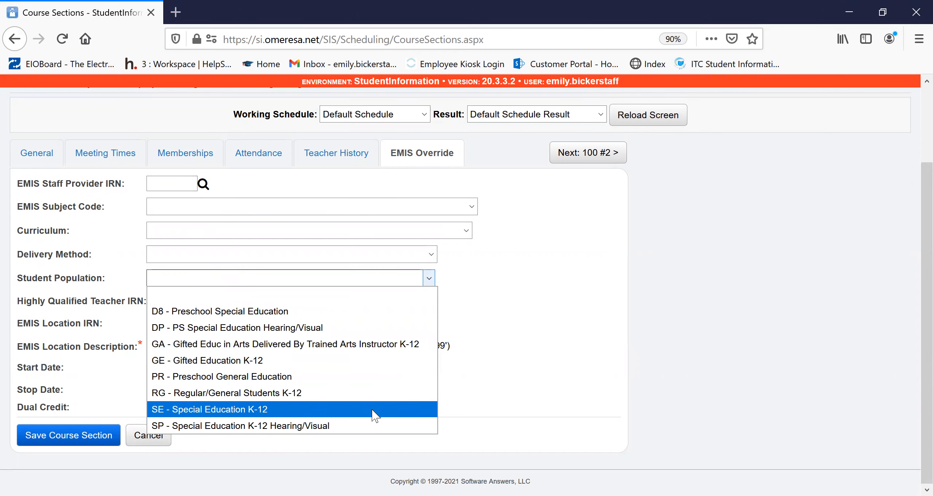
pyautogui.click(298, 359)
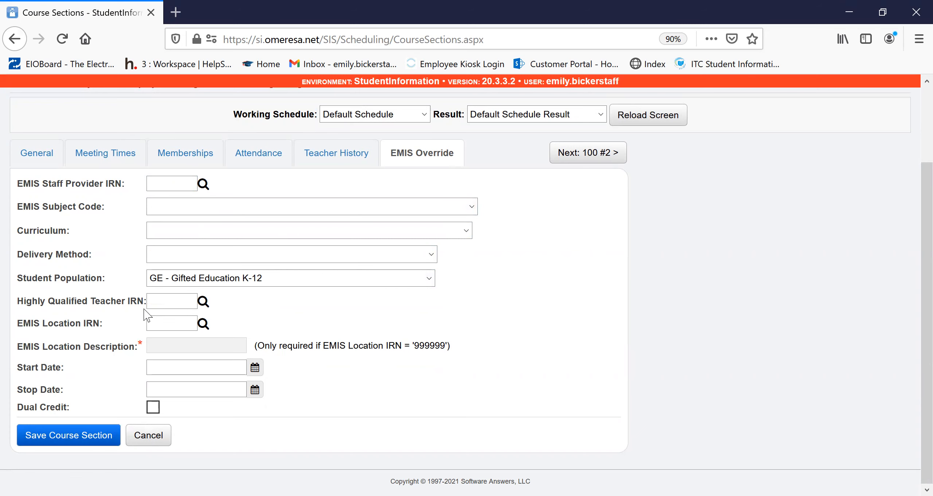
pyautogui.click(197, 280)
pyautogui.click(200, 294)
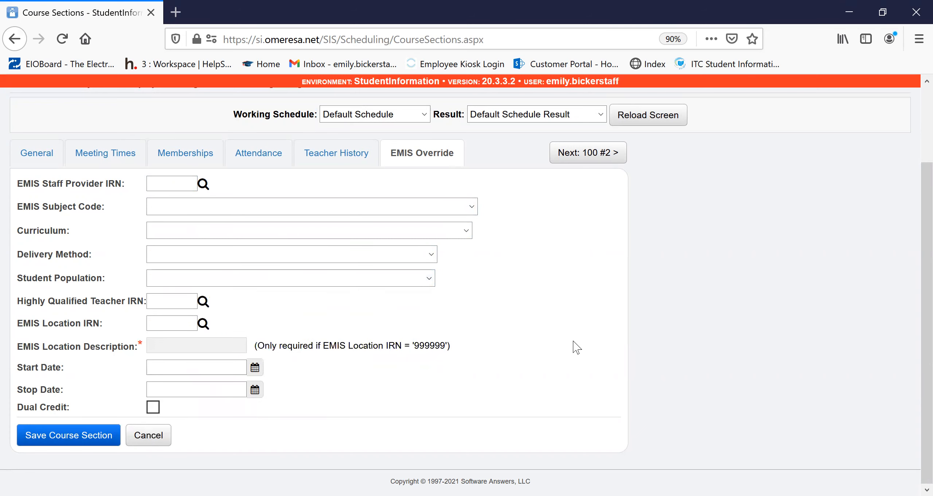
# - Return to the home page and look up "request update group" to open the course request mass update groups
pyautogui.scroll(3, 517, 354)
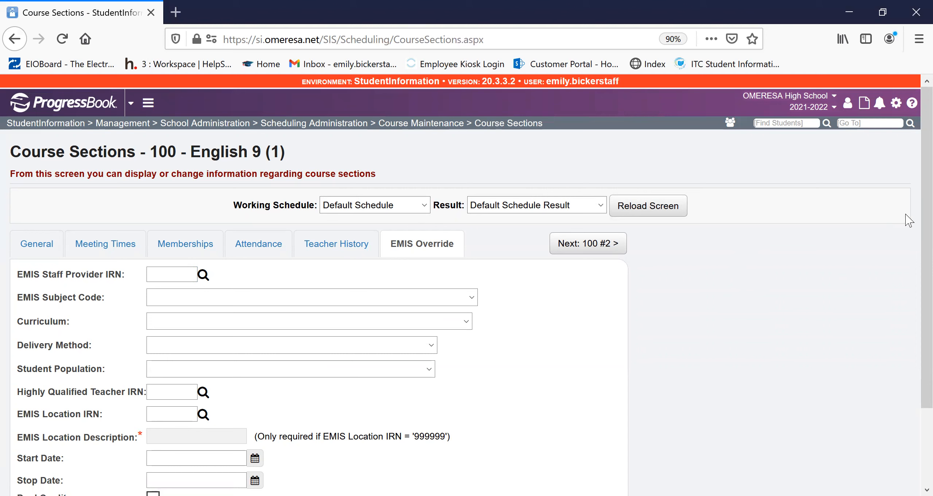
pyautogui.click(62, 102)
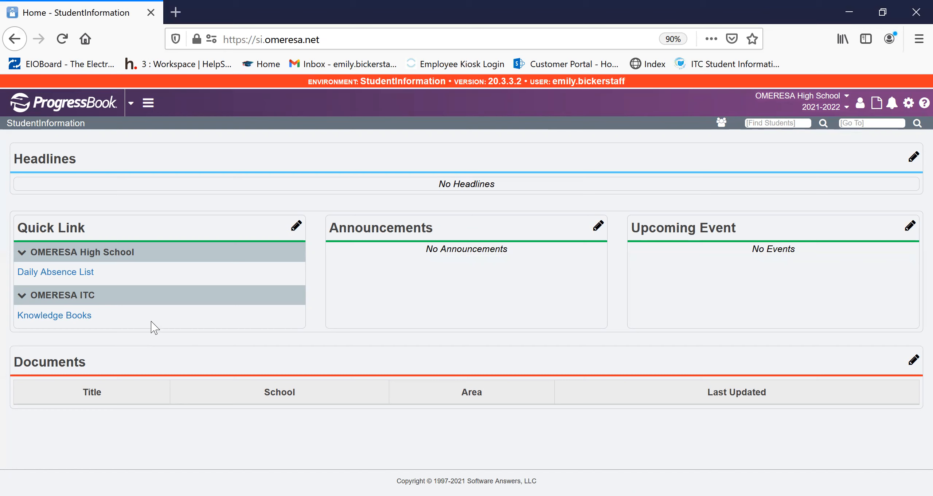
pyautogui.click(859, 121)
pyautogui.write('r')
pyautogui.write('equest upda')
pyautogui.write('te group')
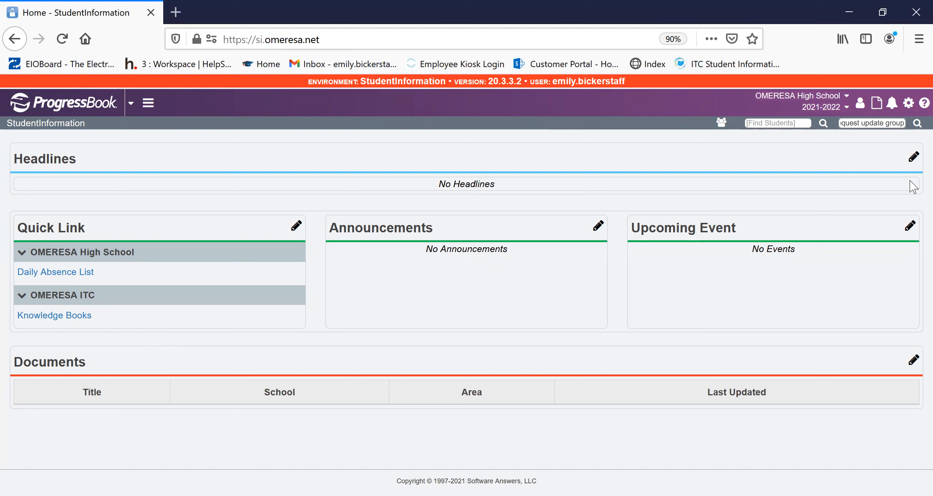
pyautogui.press('Return')
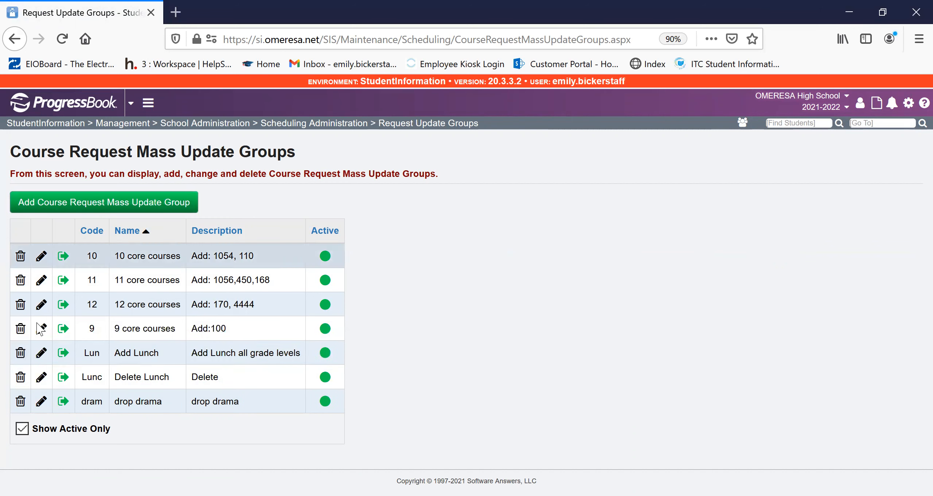
# - Review the code, name, description and active status of the Add Lunch update group and save it
pyautogui.click(41, 352)
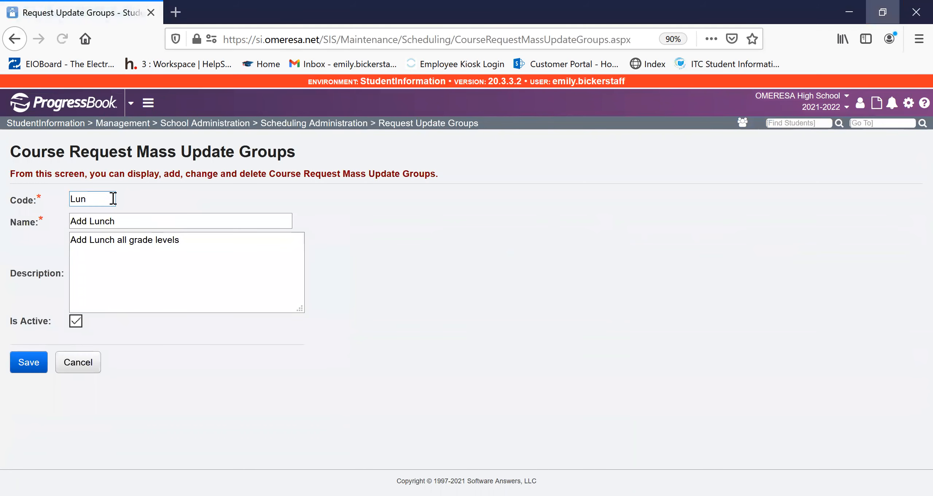
pyautogui.click(114, 198)
pyautogui.click(175, 221)
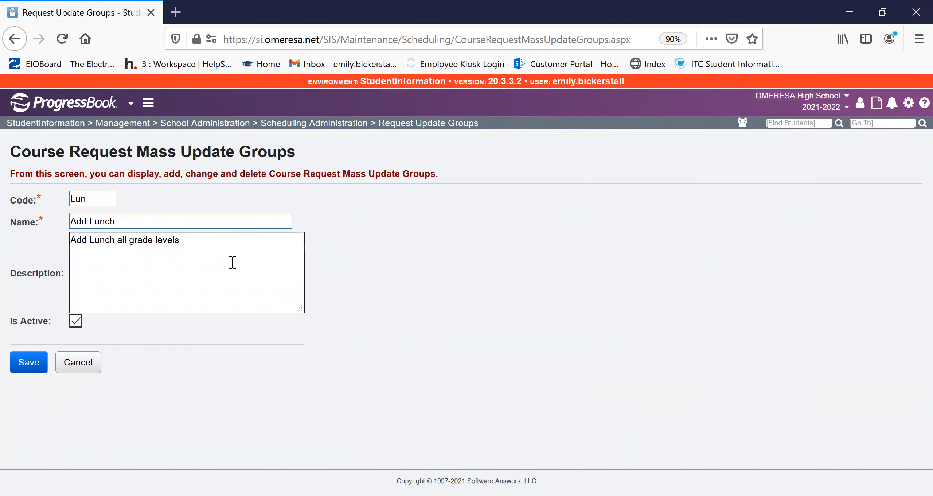
pyautogui.click(228, 244)
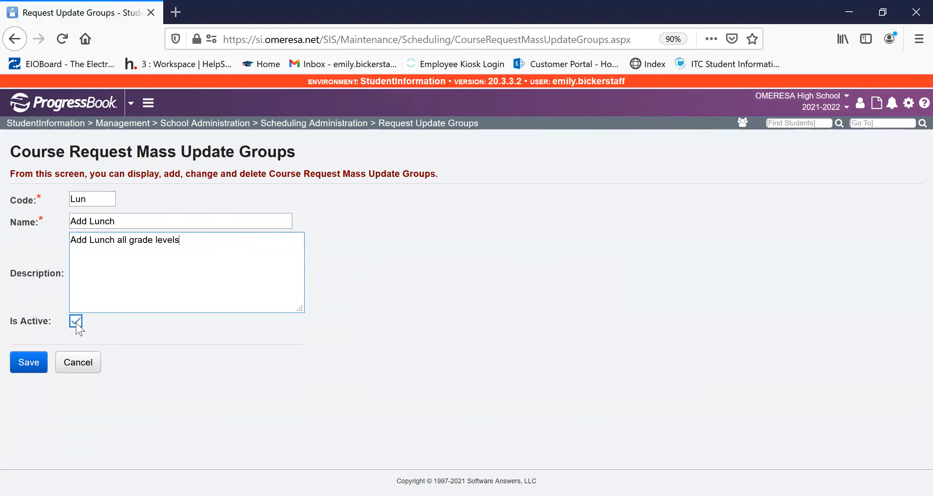
pyautogui.click(23, 363)
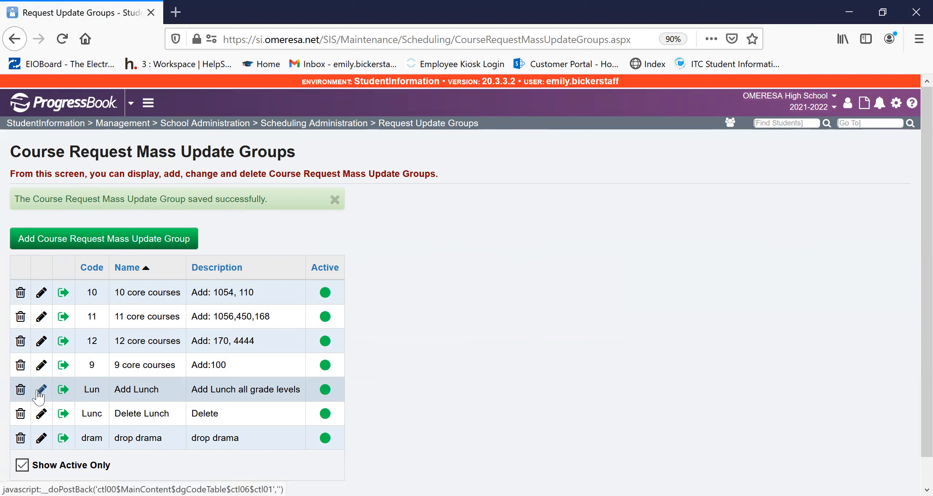
# - Open the Lunch rule of the Add Lunch group for editing and review its name, description and active status
pyautogui.click(67, 390)
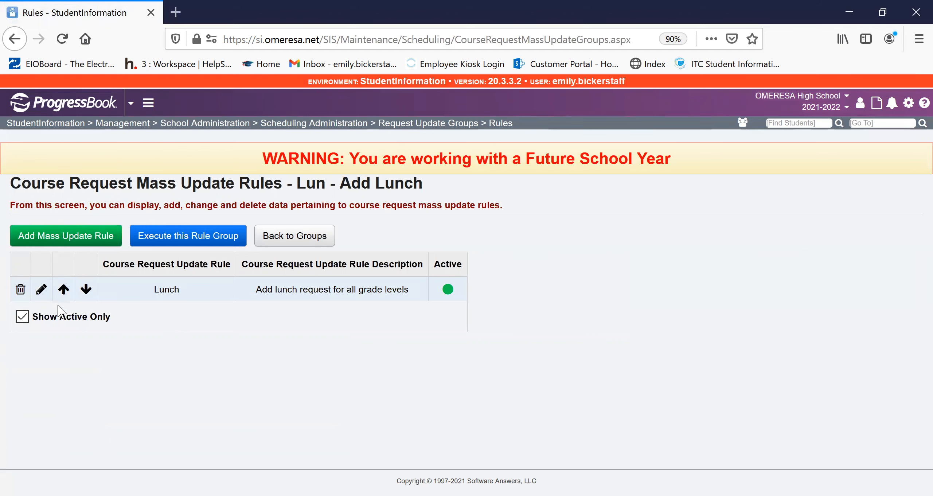
pyautogui.click(41, 290)
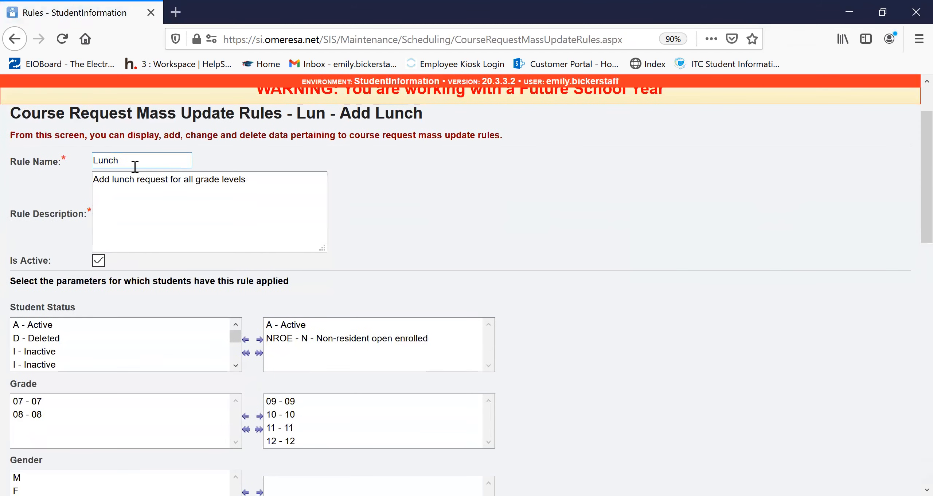
pyautogui.click(98, 199)
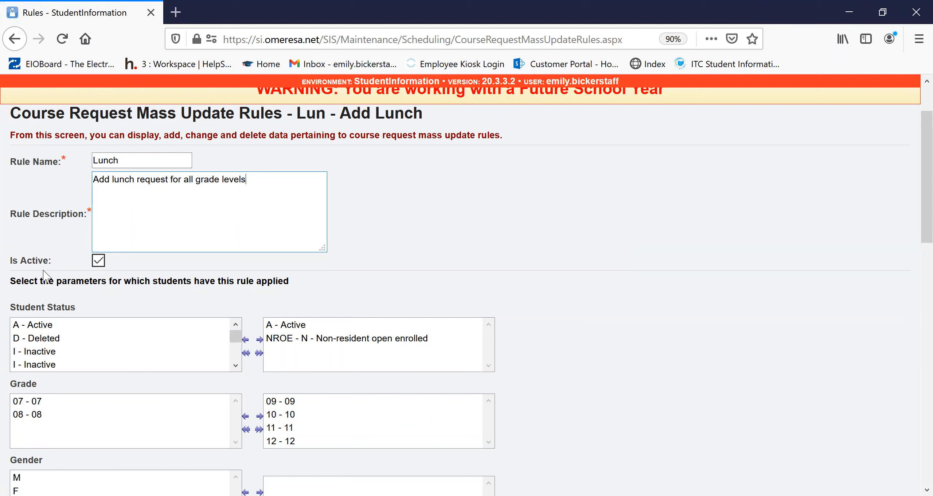
pyautogui.moveTo(18, 267); pyautogui.dragTo(48, 272)
pyautogui.click(131, 271)
pyautogui.scroll(-2, 232, 318)
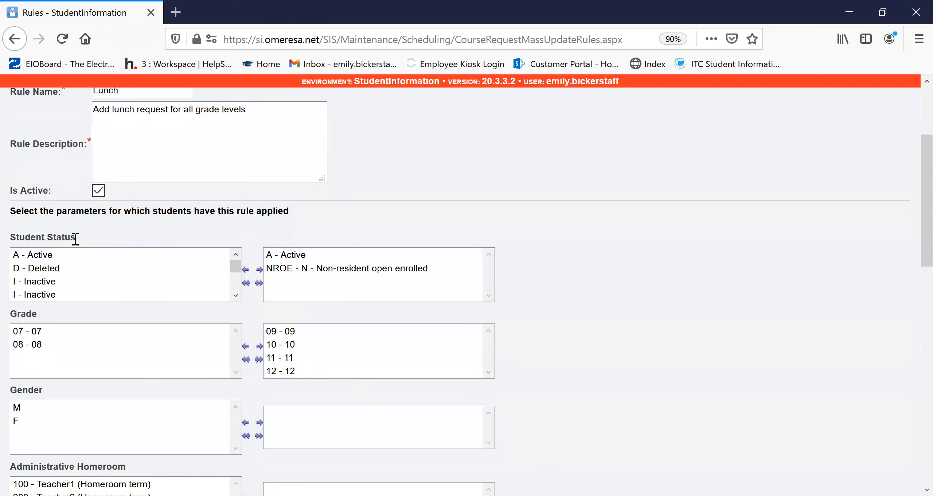
pyautogui.scroll(6, 175, 288)
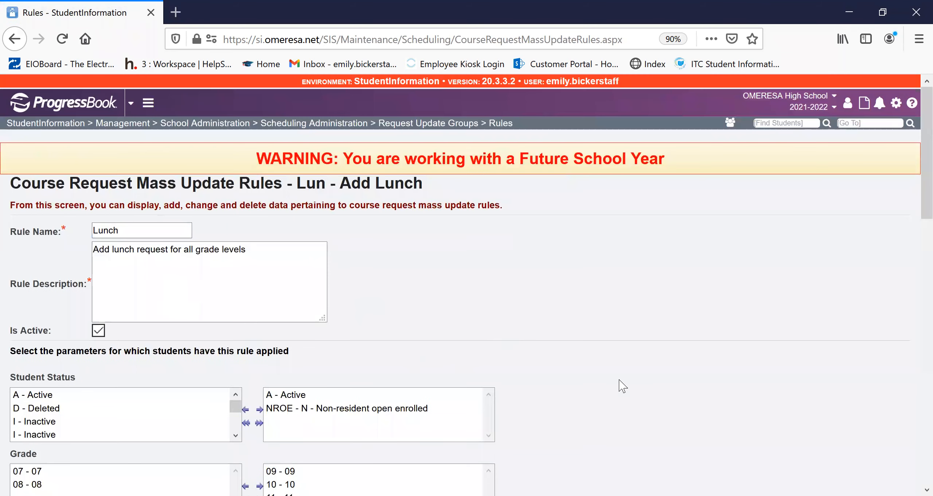
# - Review the Lunch rule's student parameters and the courses it adds or drops, and save the rule
pyautogui.scroll(-5, 631, 368)
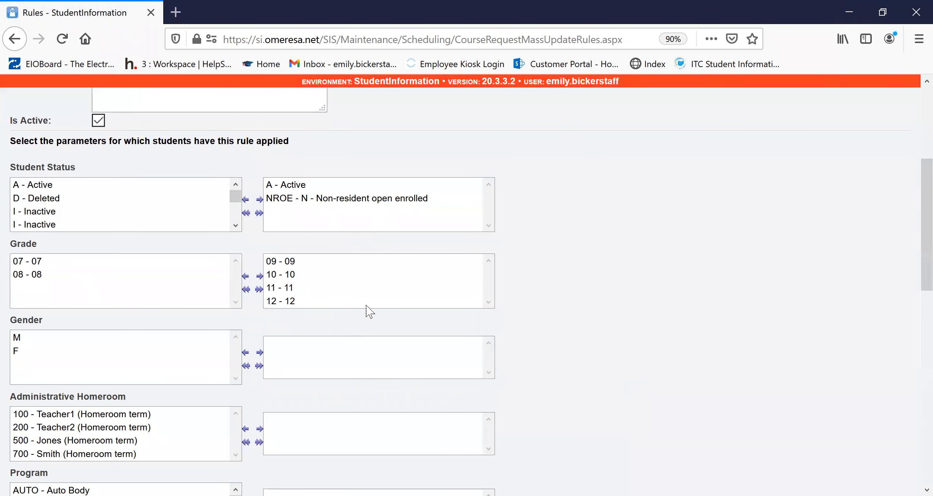
pyautogui.scroll(-2, 181, 254)
pyautogui.scroll(-4, 102, 284)
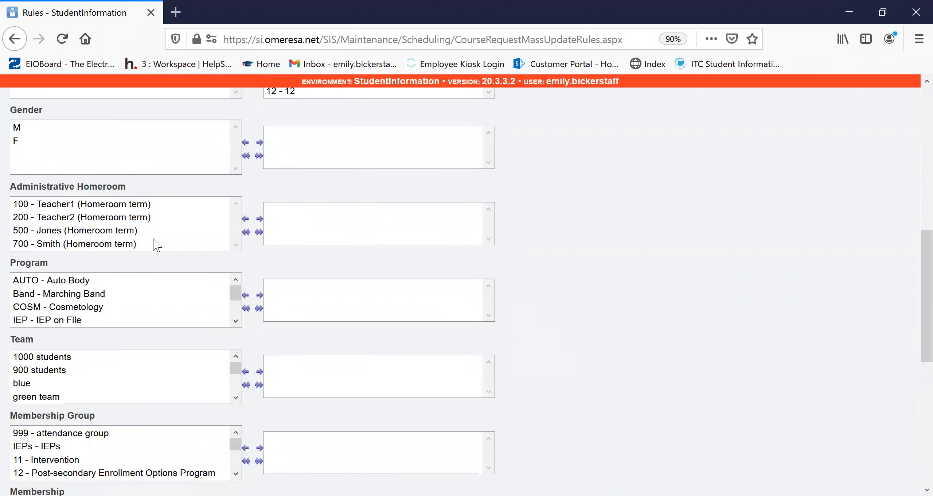
pyautogui.scroll(-4, 571, 327)
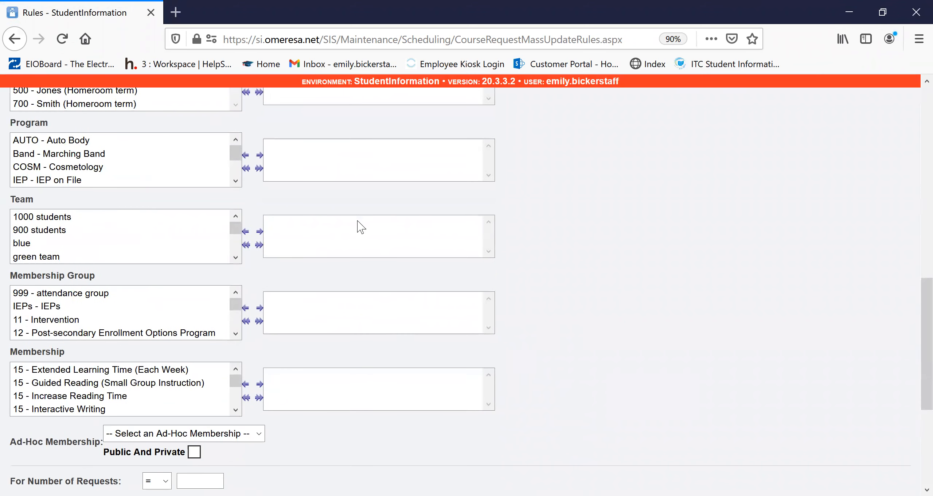
pyautogui.scroll(-6, 661, 356)
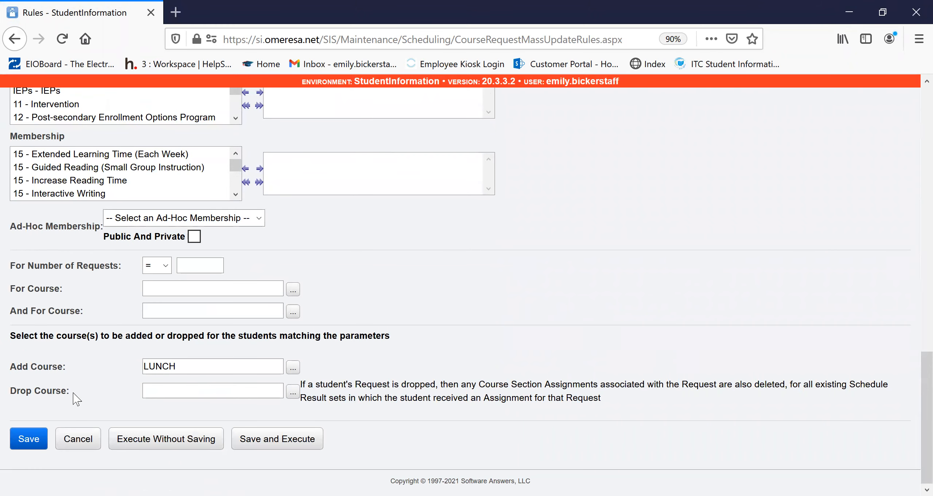
pyautogui.click(198, 365)
pyautogui.click(34, 440)
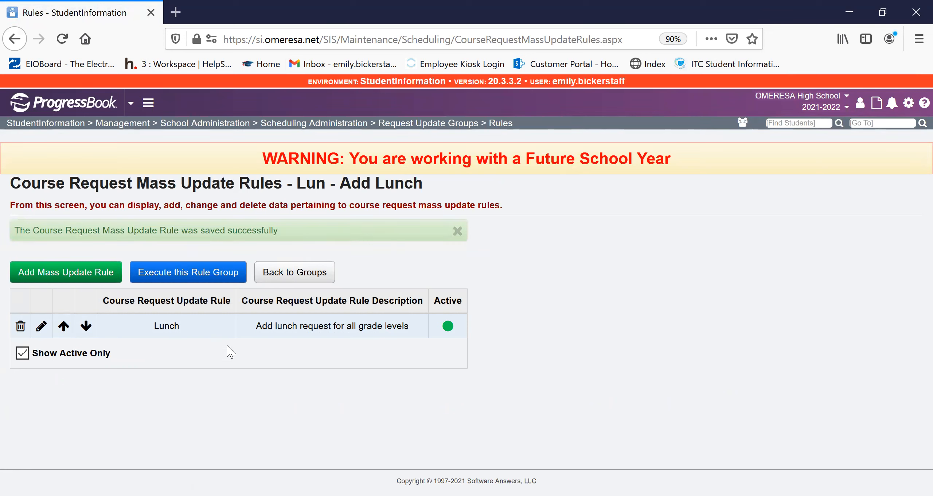
# - Execute the Add Lunch rule group and open Management to look at the submitted job
pyautogui.click(172, 279)
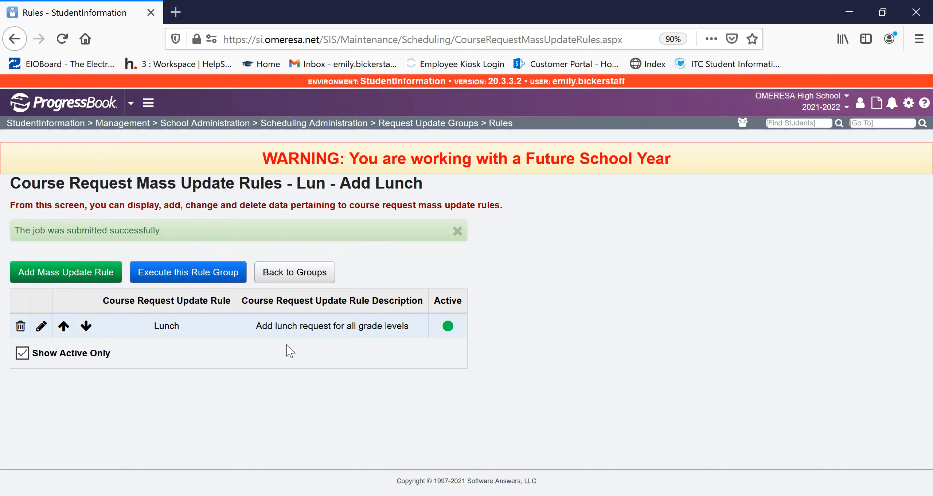
pyautogui.click(909, 110)
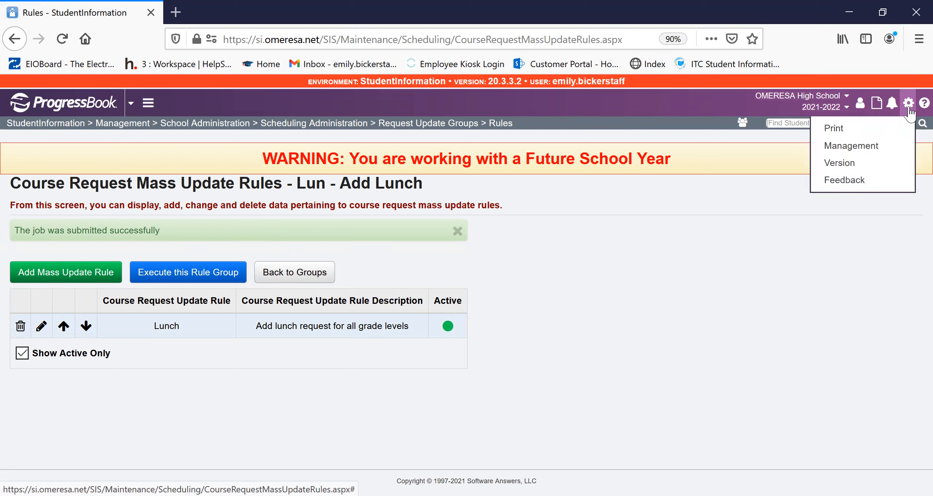
pyautogui.click(868, 147)
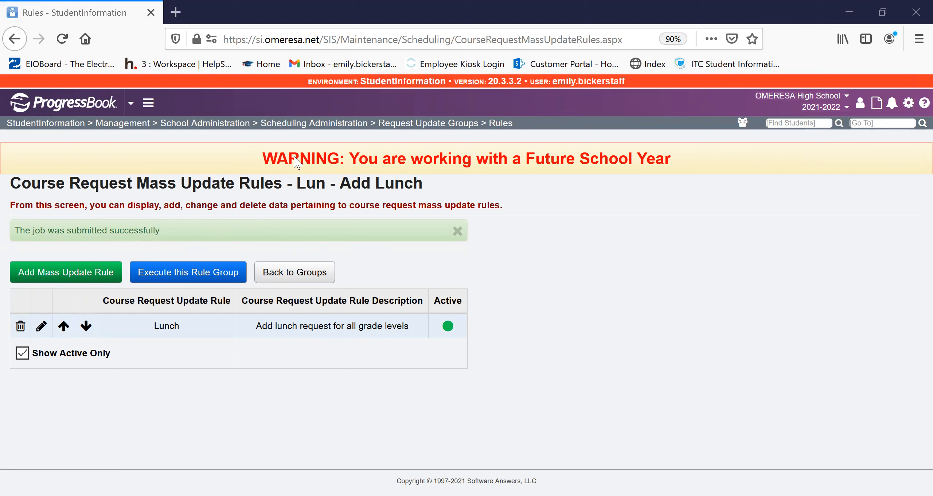
pyautogui.click(794, 19)
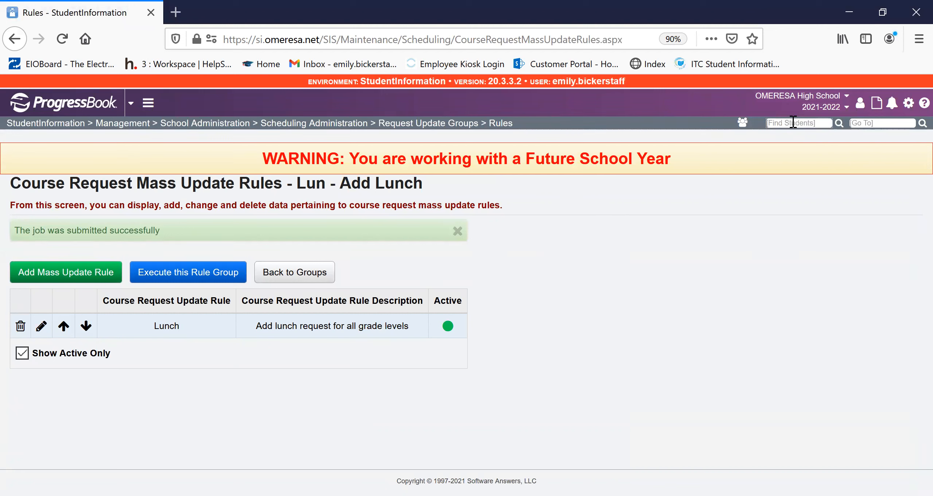
# - Search for students by last name and select the second student in the results
pyautogui.click(793, 123)
pyautogui.write('b')
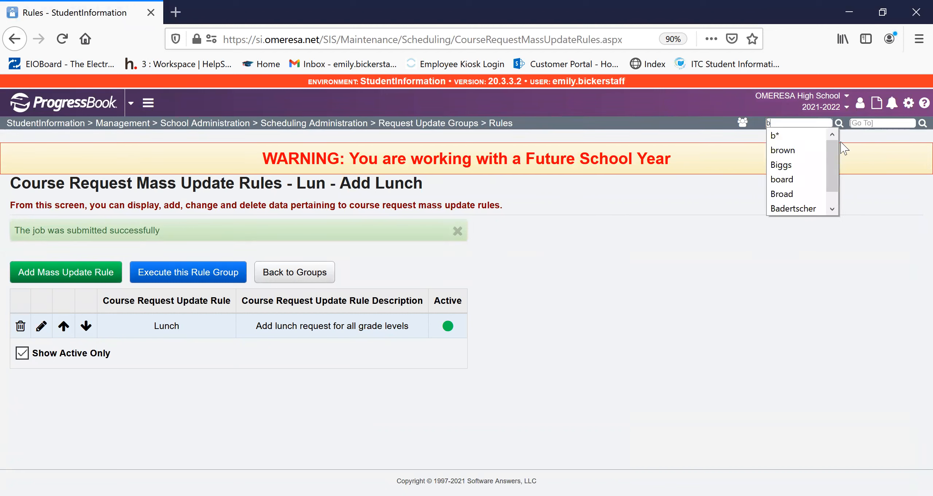
pyautogui.click(784, 150)
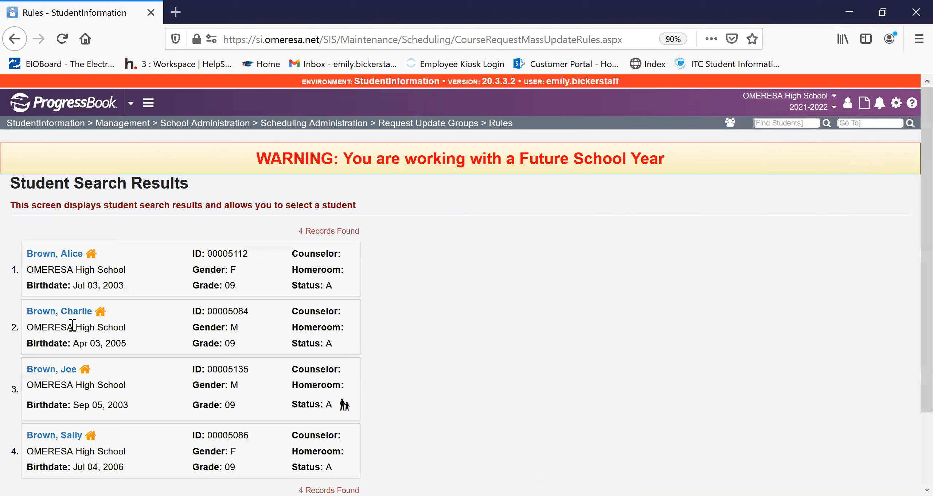
pyautogui.click(78, 312)
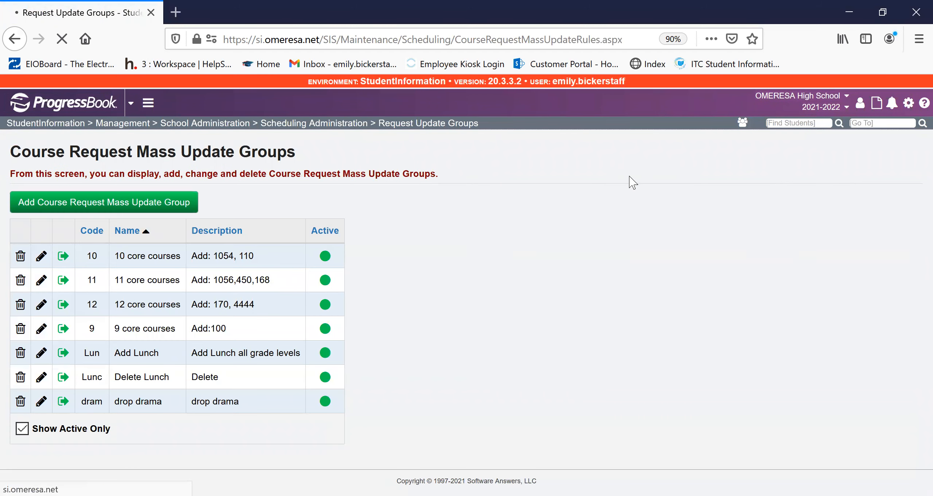
# - Open the selected student's full schedule and examine the course section assignments for lunch
pyautogui.click(402, 110)
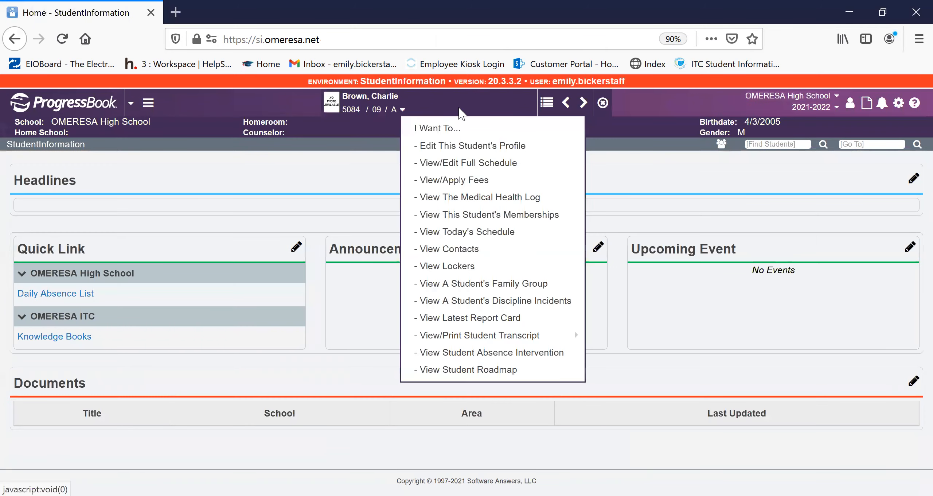
pyautogui.click(495, 163)
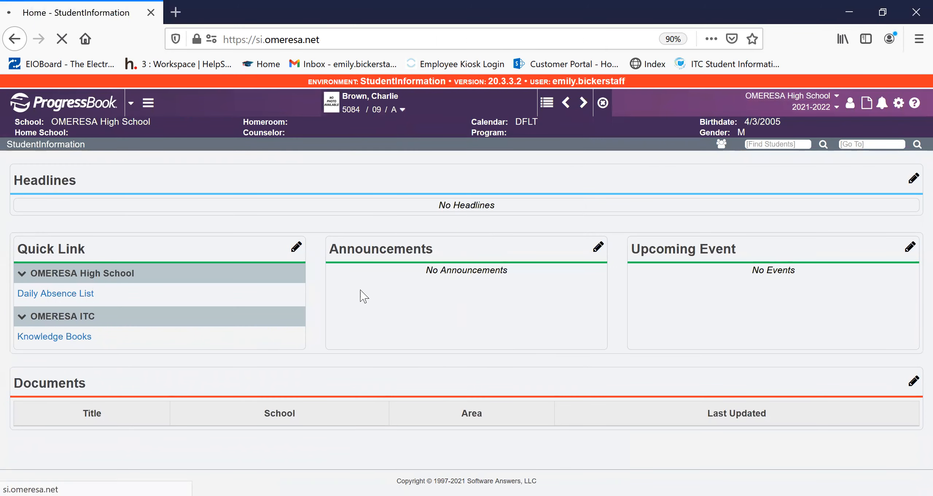
pyautogui.scroll(-2, 364, 298)
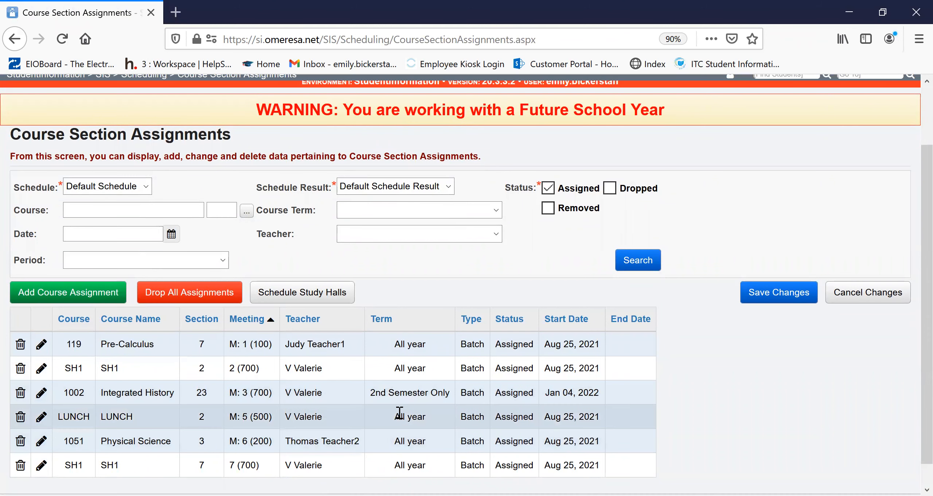
pyautogui.scroll(2, 200, 415)
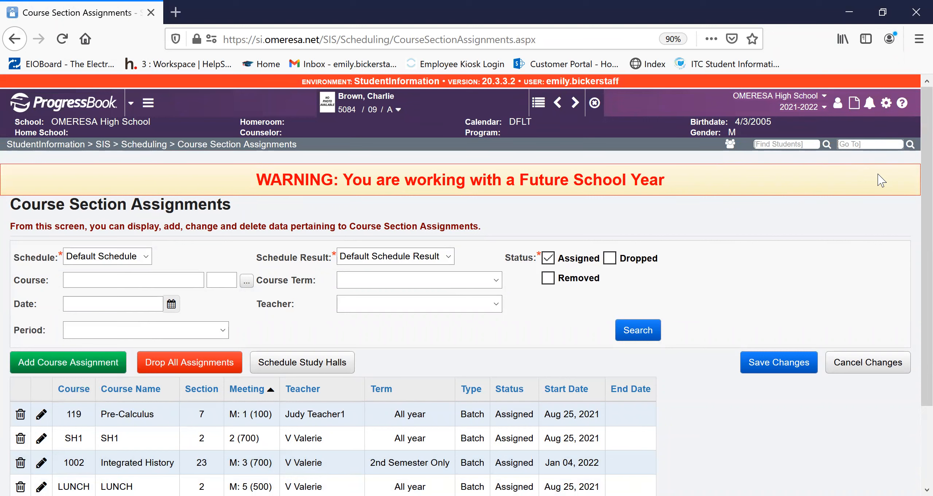
# - Look up "request update groups" to return to the course request mass update groups
pyautogui.click(857, 144)
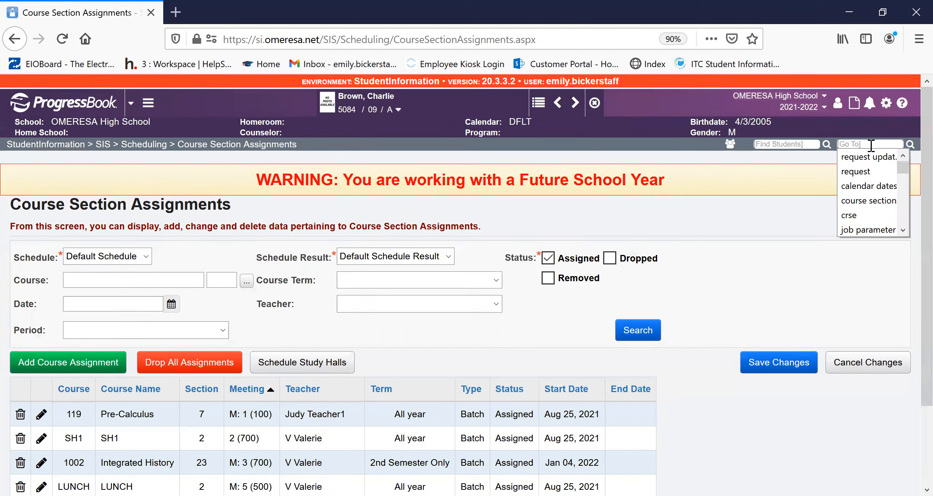
pyautogui.write('request update groups')
pyautogui.press('Return')
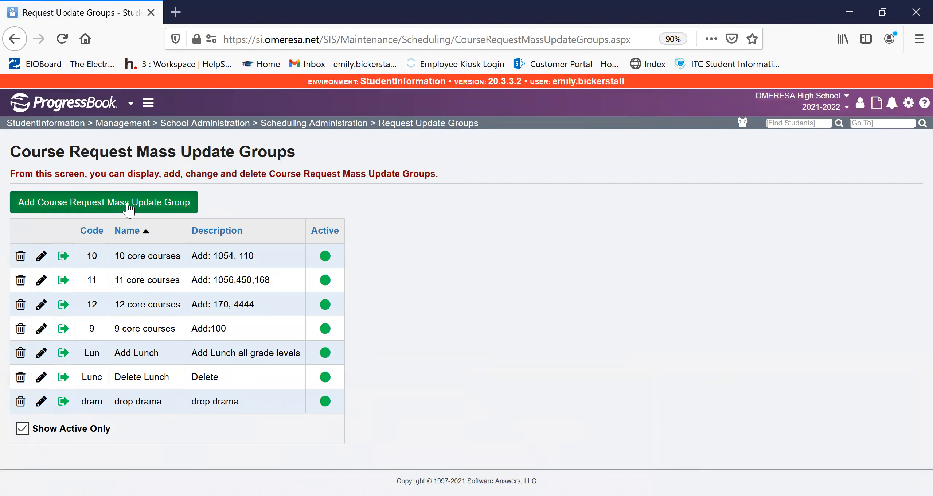
# - Review the code, name and description of the Delete Lunch update group and save it
pyautogui.click(41, 376)
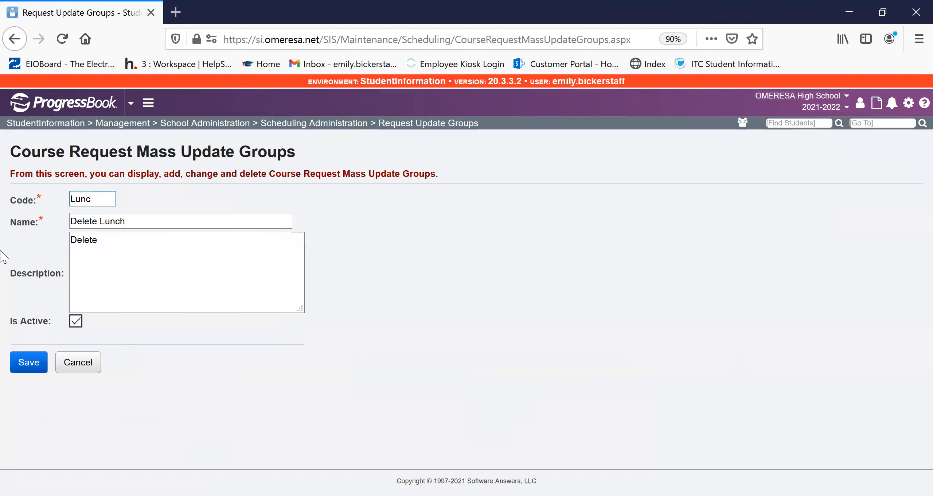
pyautogui.click(159, 222)
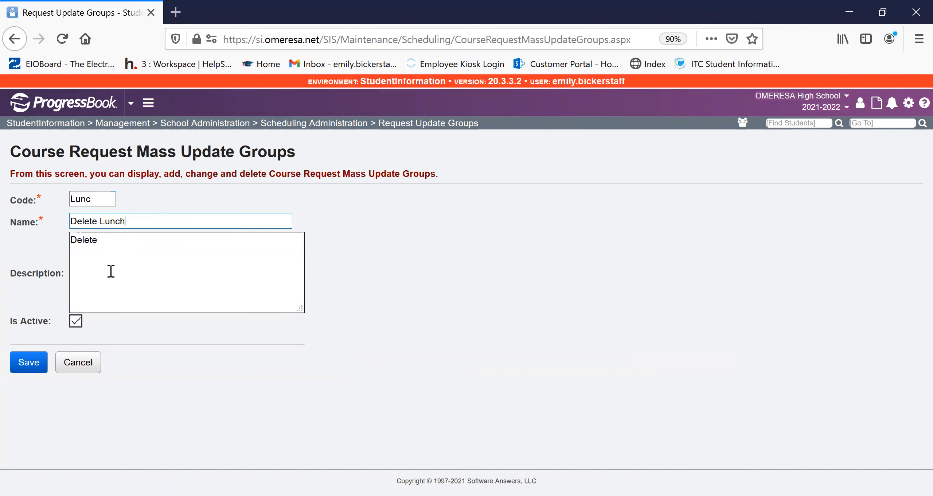
pyautogui.click(28, 361)
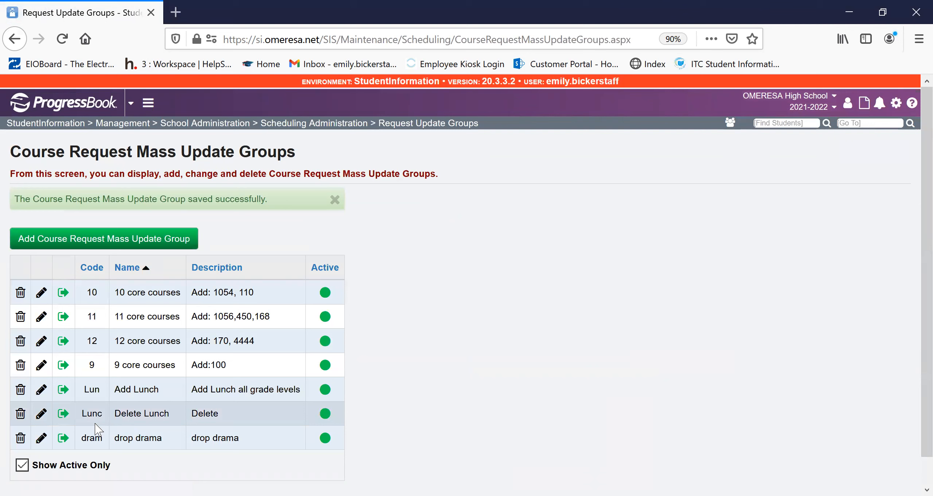
pyautogui.moveTo(58, 198); pyautogui.dragTo(329, 215)
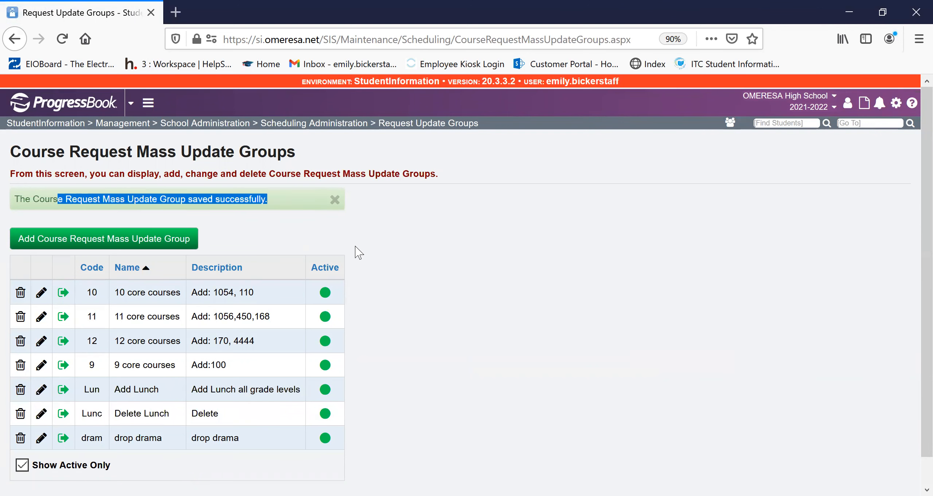
pyautogui.click(521, 416)
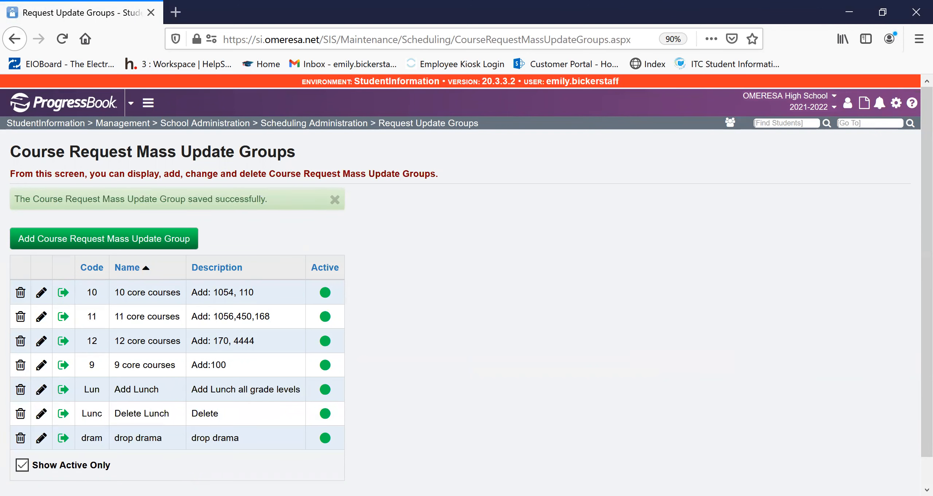
# - Open the Delete Lunch group's rule, review its parameters and the LUNCH course it drops, and save the rule
pyautogui.click(63, 413)
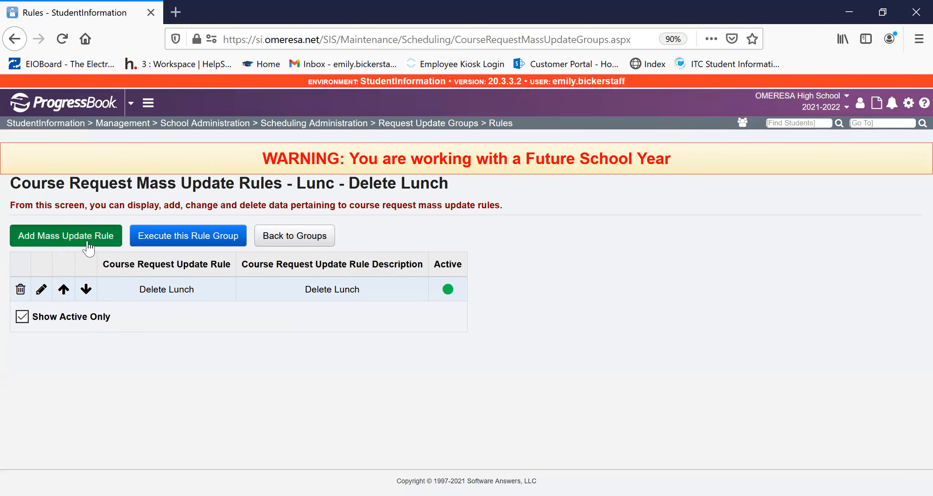
pyautogui.click(41, 289)
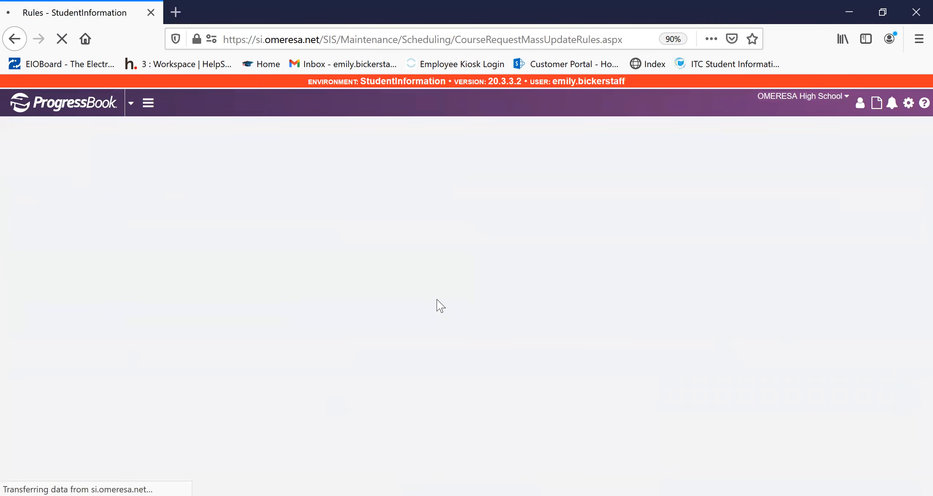
pyautogui.scroll(-2, 154, 177)
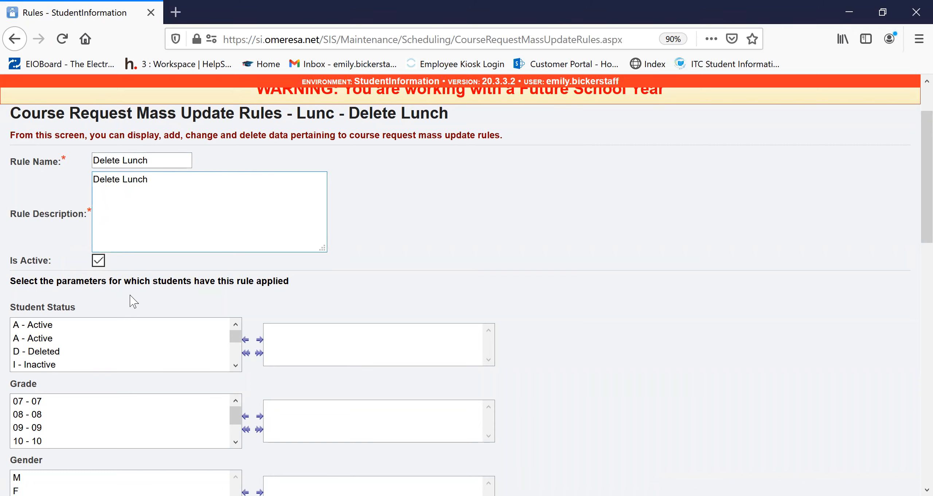
pyautogui.scroll(-15, 251, 283)
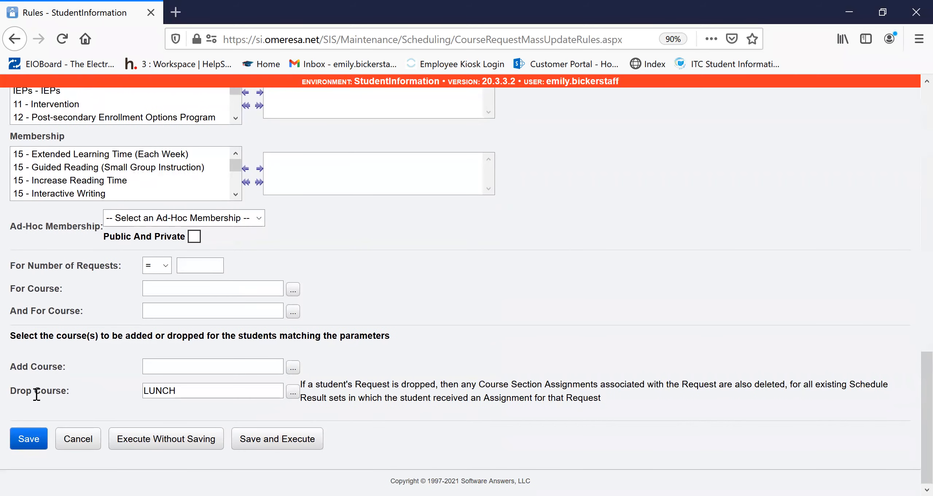
pyautogui.click(188, 389)
pyautogui.click(40, 445)
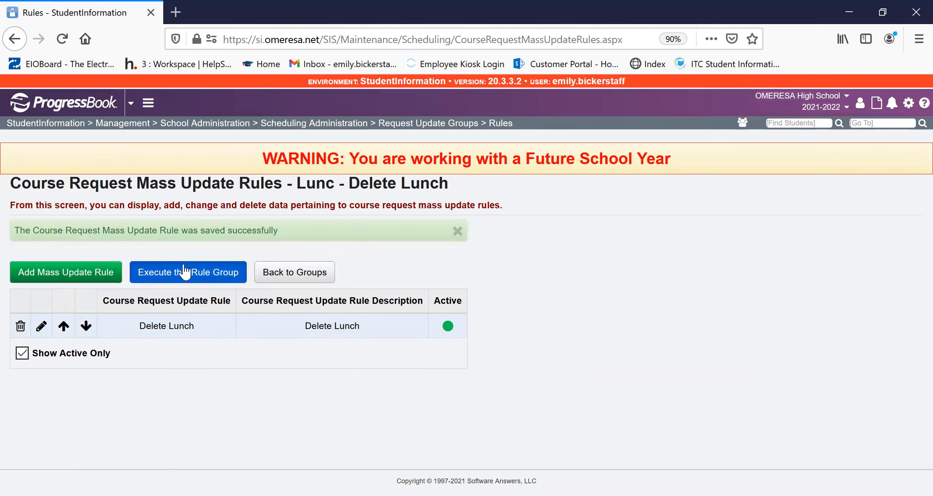
# - Execute the Delete Lunch rule group and open the management view to check the submitted job
pyautogui.click(187, 277)
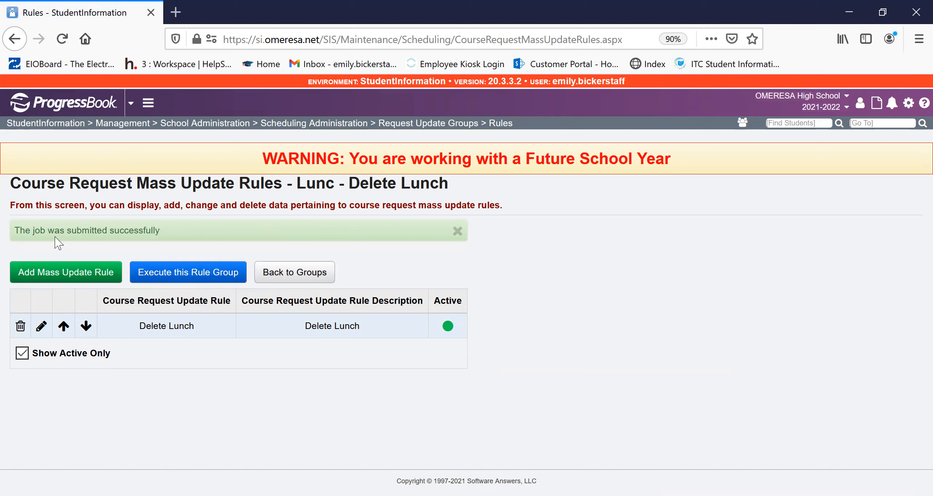
pyautogui.click(909, 103)
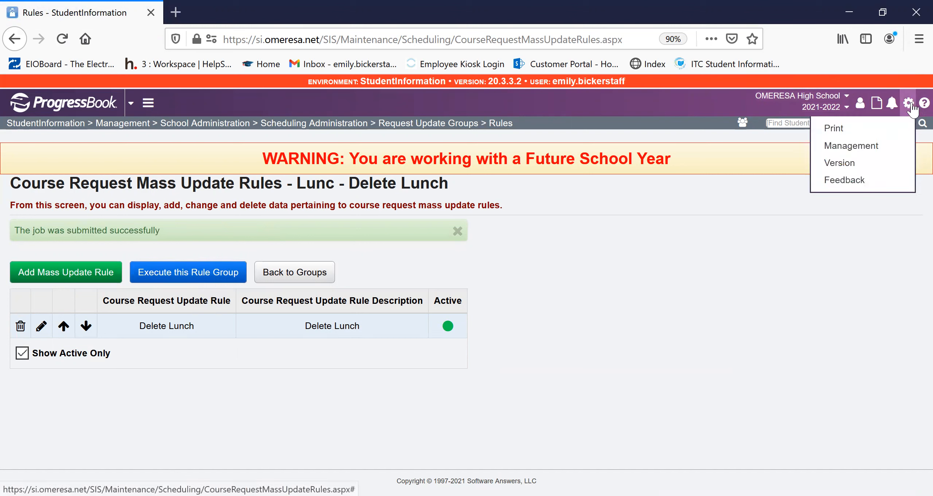
pyautogui.click(887, 148)
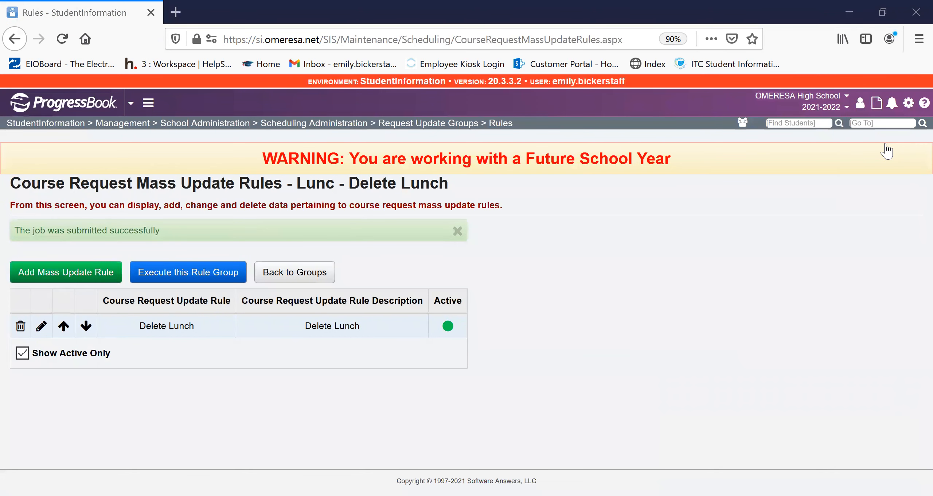
# - Return to the home page and open the selected student's full schedule to examine the course section assignments
pyautogui.click(48, 96)
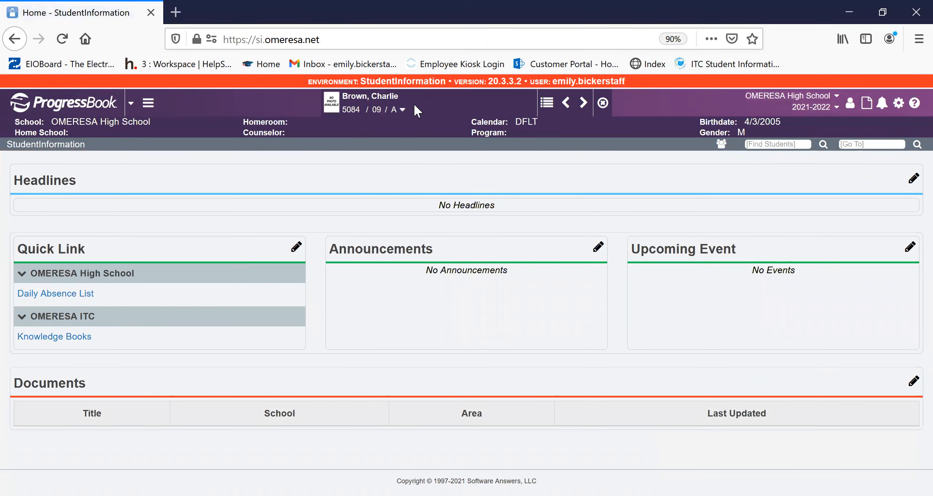
pyautogui.click(403, 109)
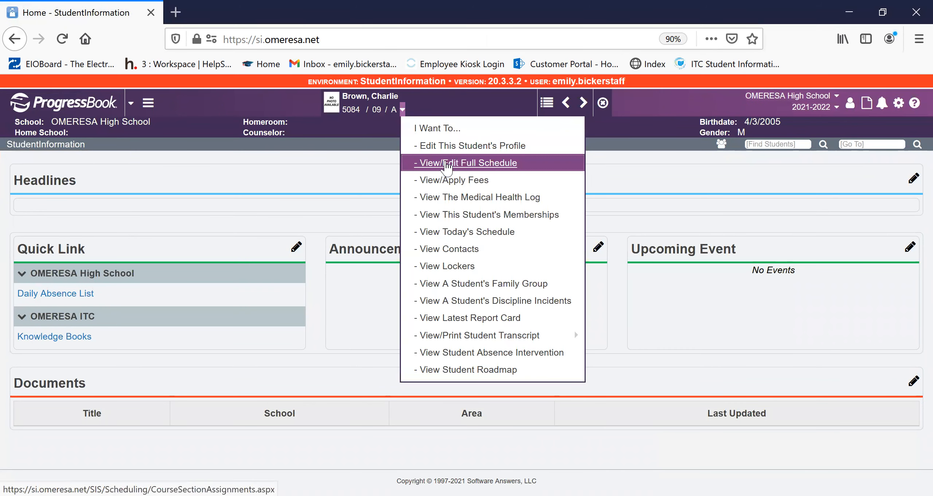
pyautogui.click(446, 163)
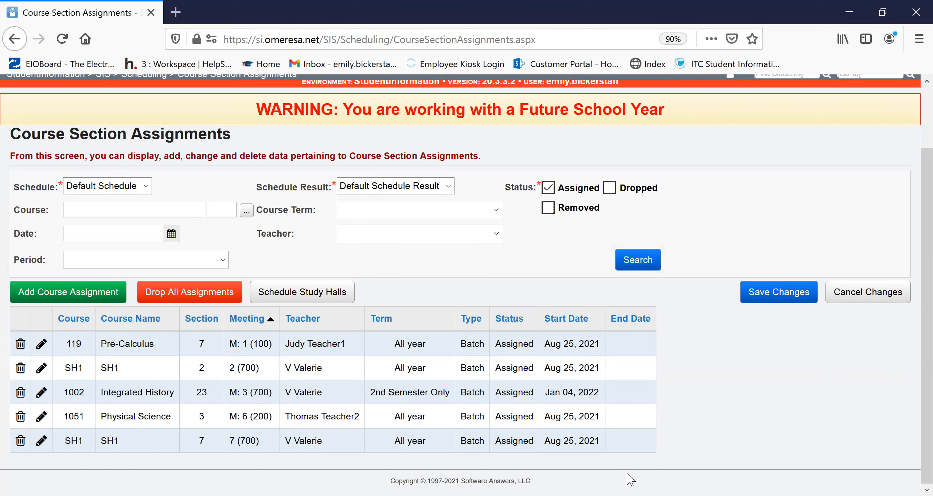
# - Look up "request assignments" to open the student's requests and assignments screen
pyautogui.scroll(2, 630, 480)
pyautogui.click(857, 144)
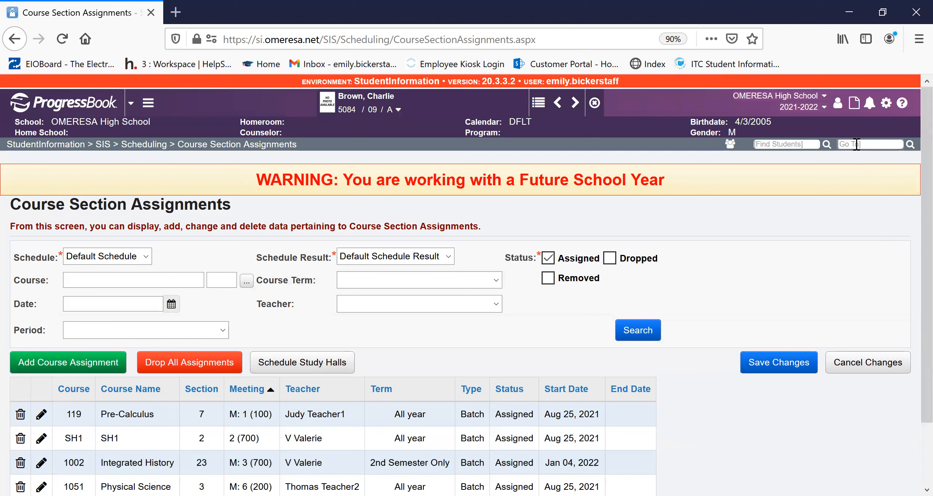
pyautogui.write('request assignemnments')
pyautogui.press('Return')
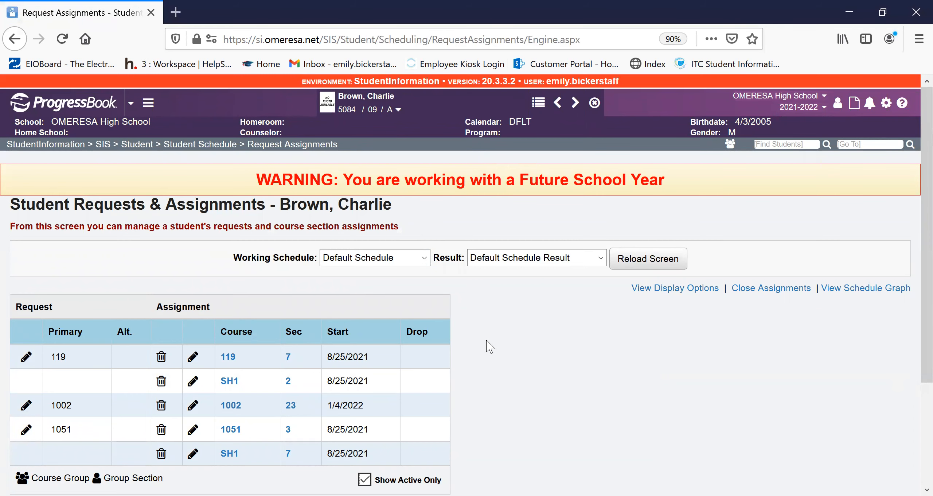
# - Add a course request for the student with 105 as the primary course and save it
pyautogui.scroll(-3, 629, 354)
pyautogui.click(349, 433)
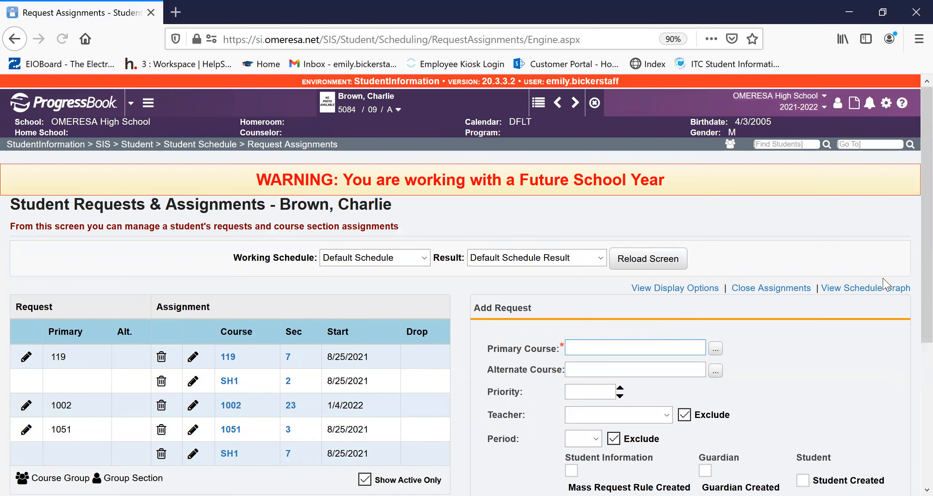
pyautogui.scroll(-3, 883, 285)
pyautogui.click(715, 210)
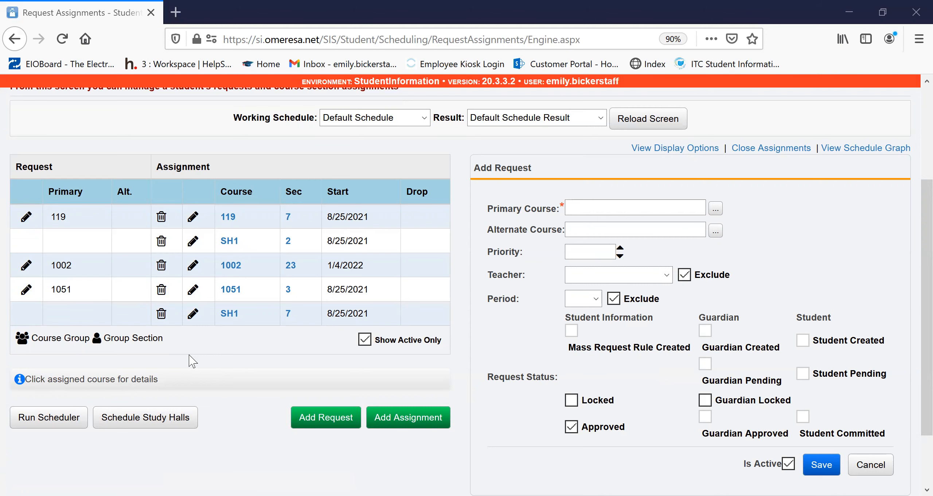
pyautogui.write('105')
pyautogui.scroll(-2, 773, 248)
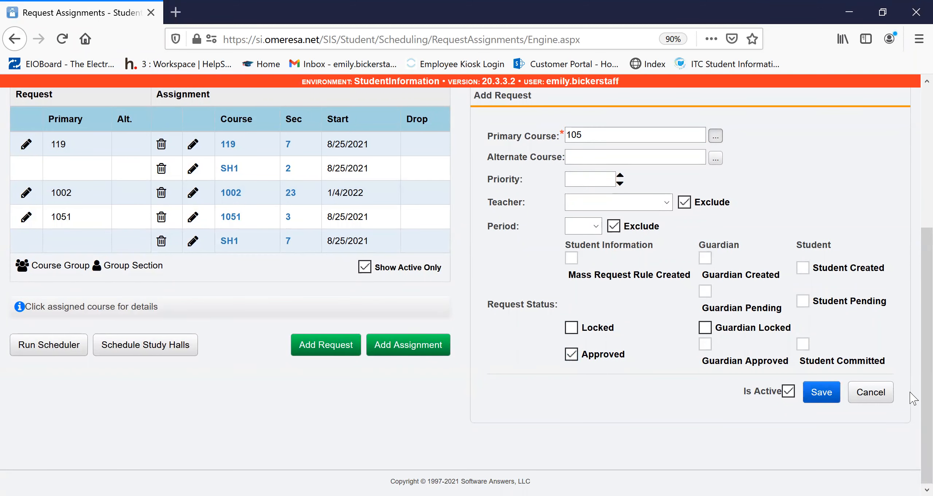
pyautogui.click(827, 395)
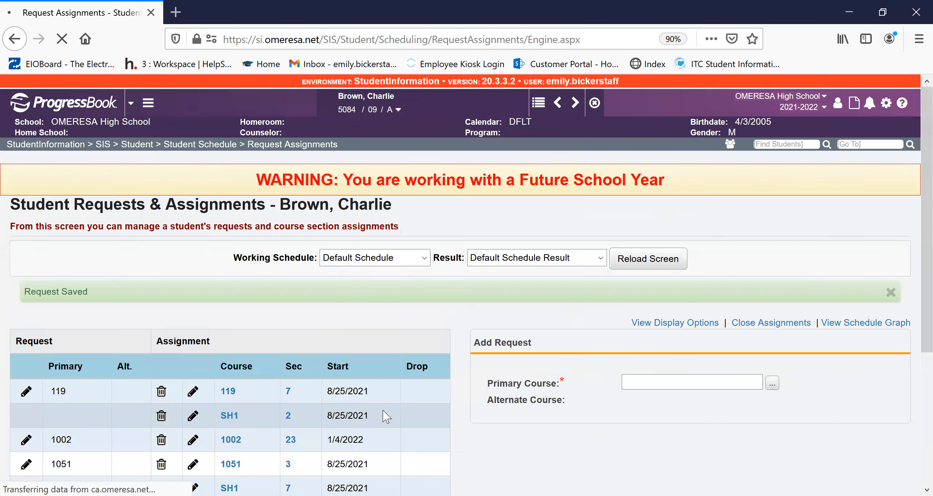
pyautogui.scroll(-5, 614, 226)
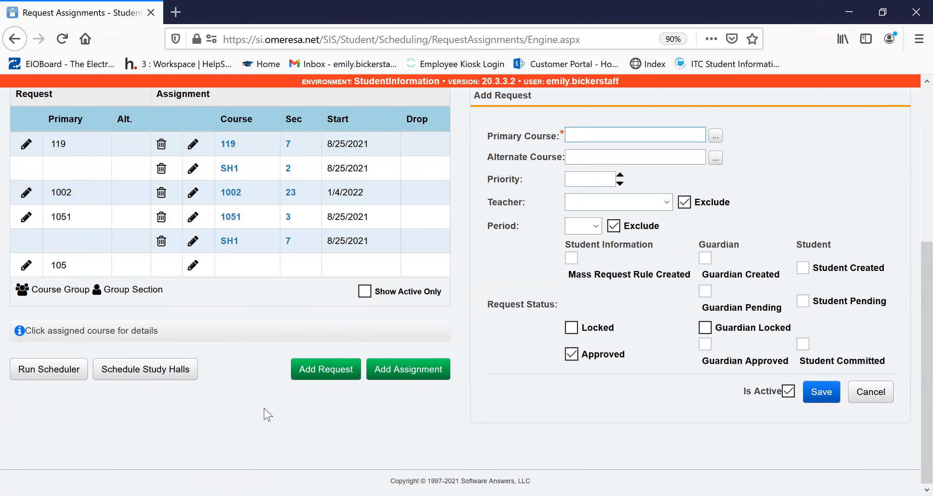
# - Review the student's request and assignment list, and look up "requests" to find the scheduling Requests screen
pyautogui.scroll(2, 266, 397)
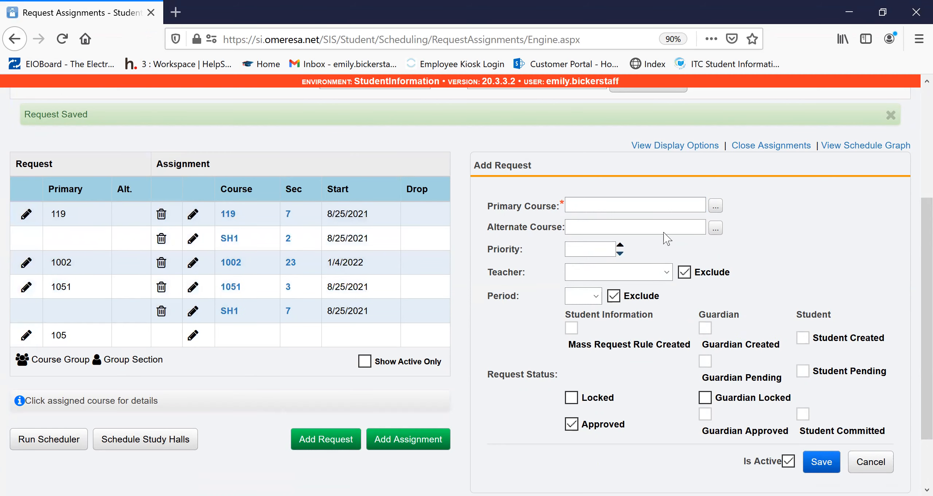
pyautogui.scroll(5, 778, 182)
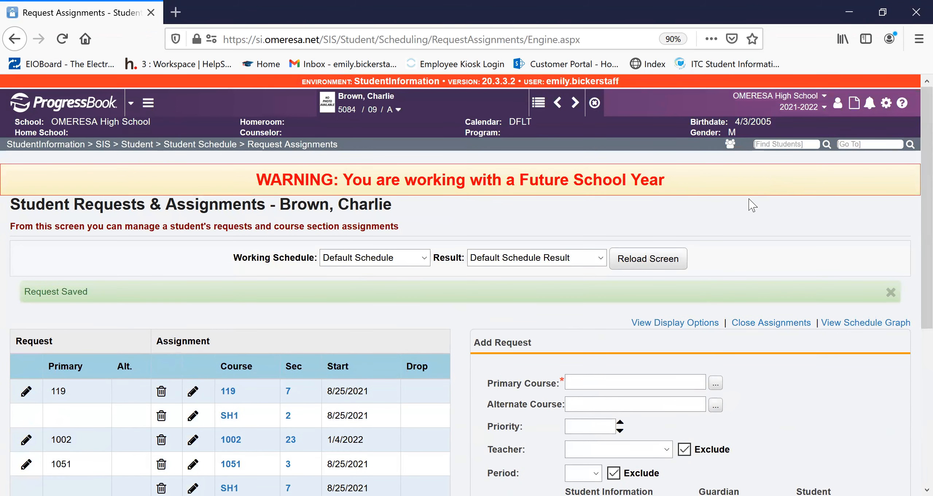
pyautogui.scroll(-3, 754, 230)
pyautogui.scroll(-3, 746, 238)
pyautogui.scroll(6, 735, 233)
pyautogui.click(863, 144)
pyautogui.write('requ')
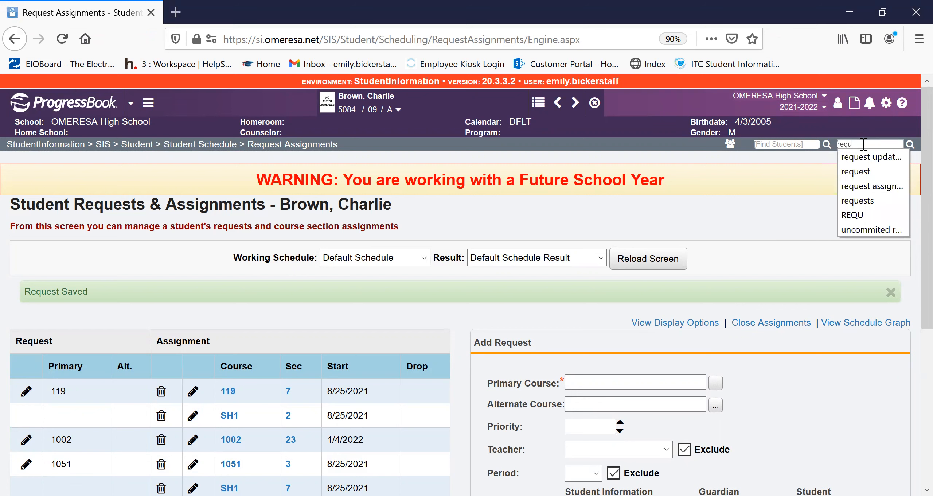
pyautogui.write('ests')
pyautogui.press('Return')
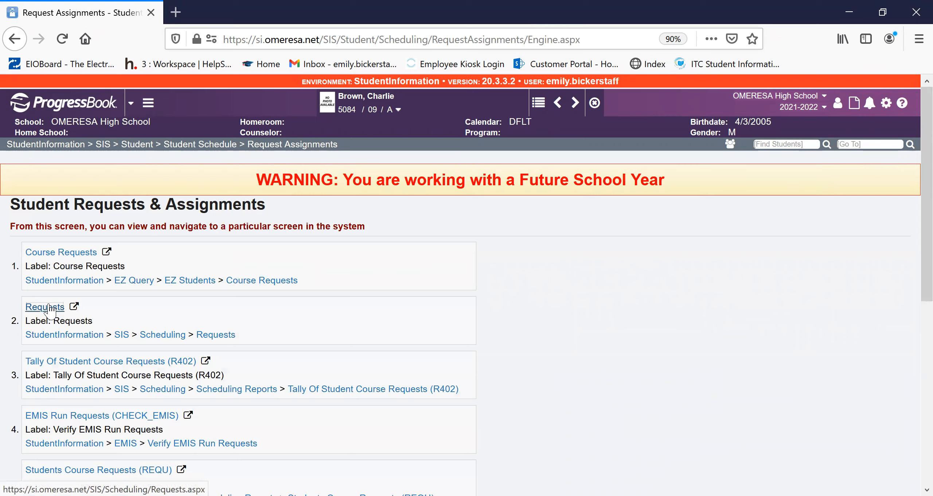
# - Examine the student's requests against their section assignments on the Requests screen, starting with 1002 - Integrated History
pyautogui.scroll(-2, 412, 228)
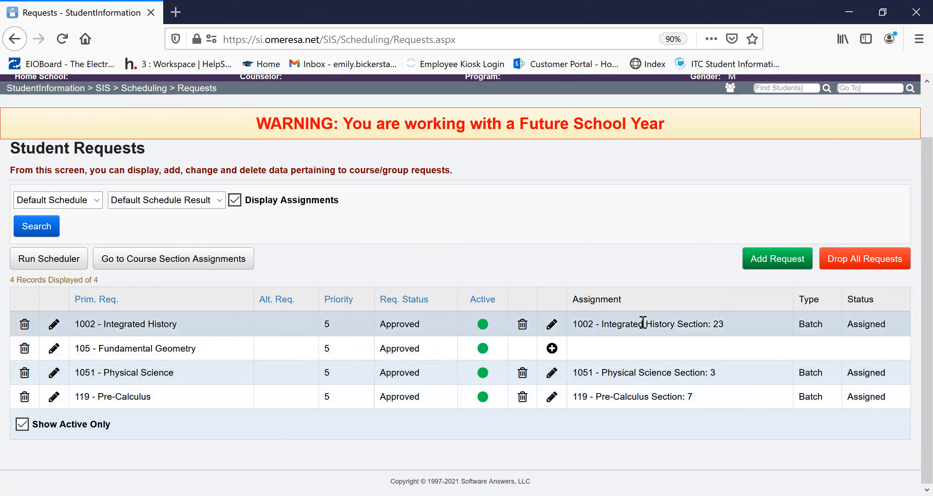
pyautogui.moveTo(733, 323); pyautogui.dragTo(581, 336)
pyautogui.moveTo(141, 323); pyautogui.dragTo(177, 324)
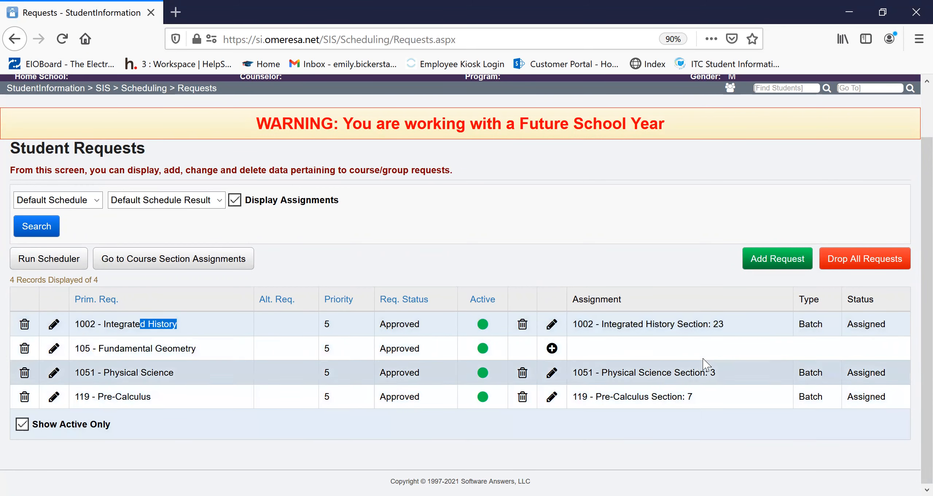
pyautogui.click(488, 436)
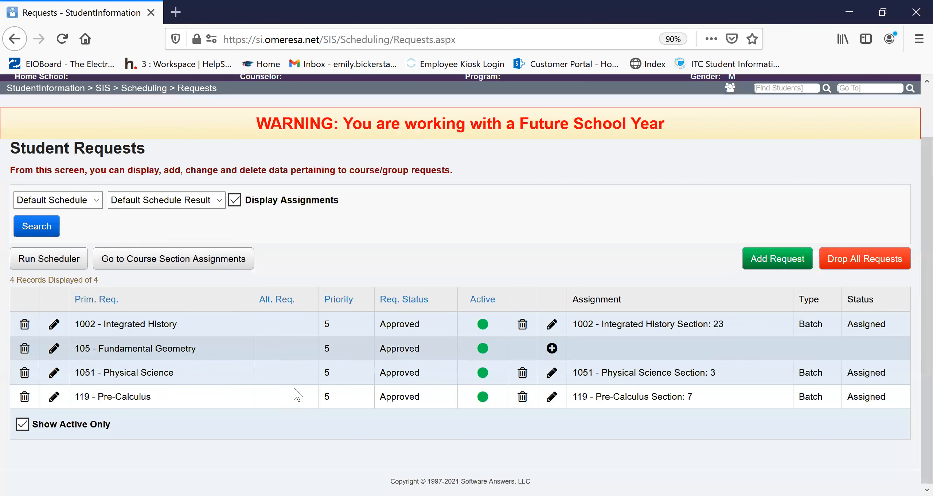
pyautogui.click(781, 266)
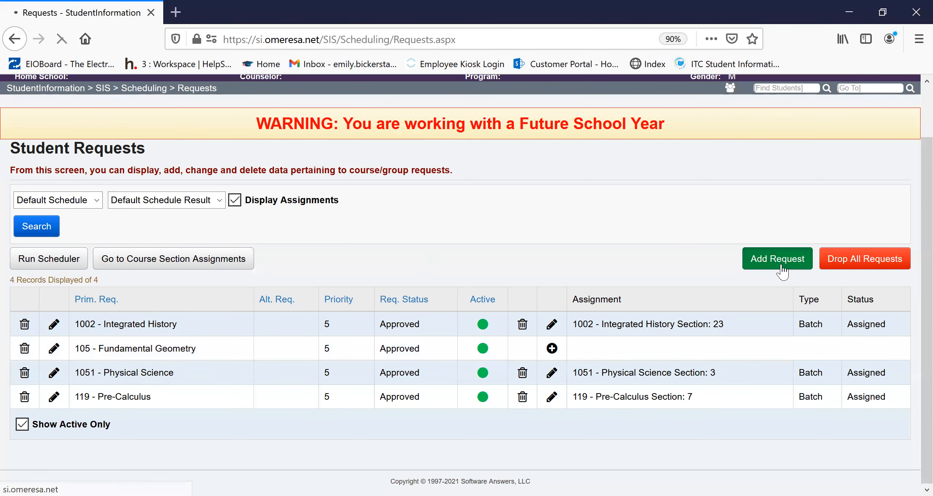
pyautogui.scroll(-2, 617, 307)
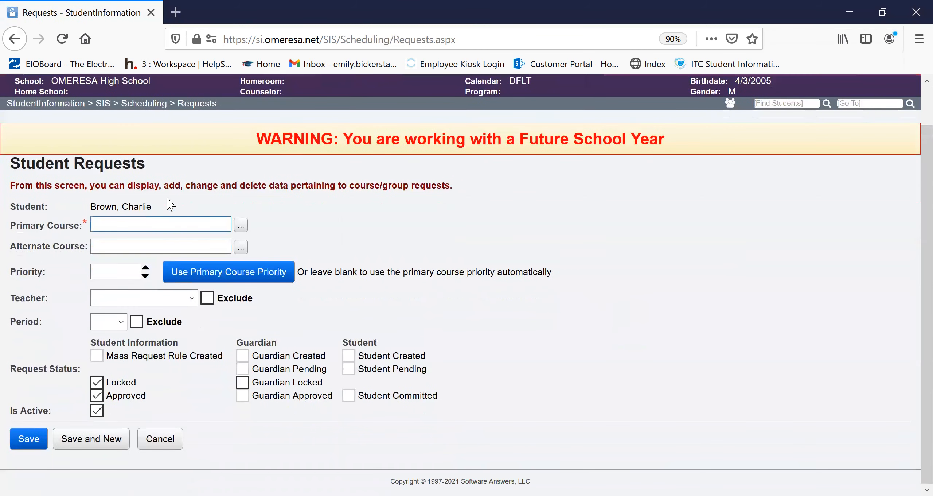
pyautogui.click(241, 226)
pyautogui.click(160, 442)
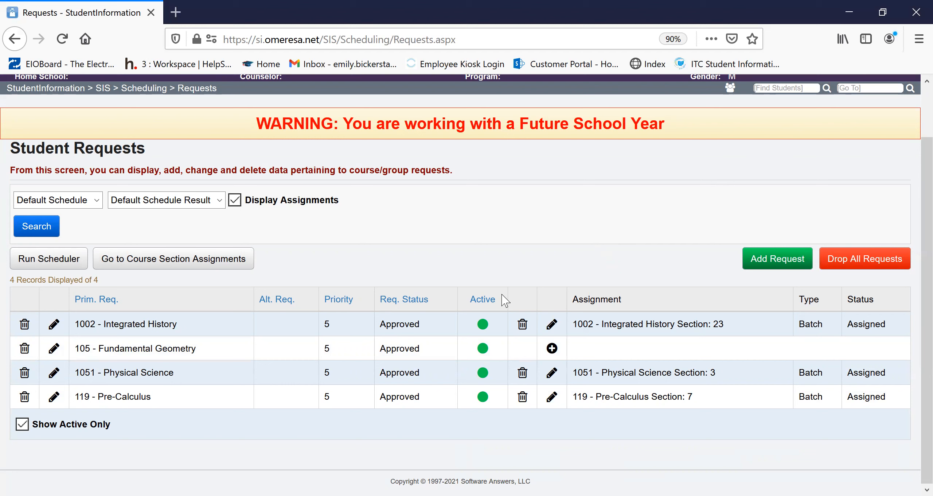
# - Look up "scheduling reports" and review the list of available scheduling reports
pyautogui.click(877, 89)
pyautogui.write('scheduling reports')
pyautogui.press('Return')
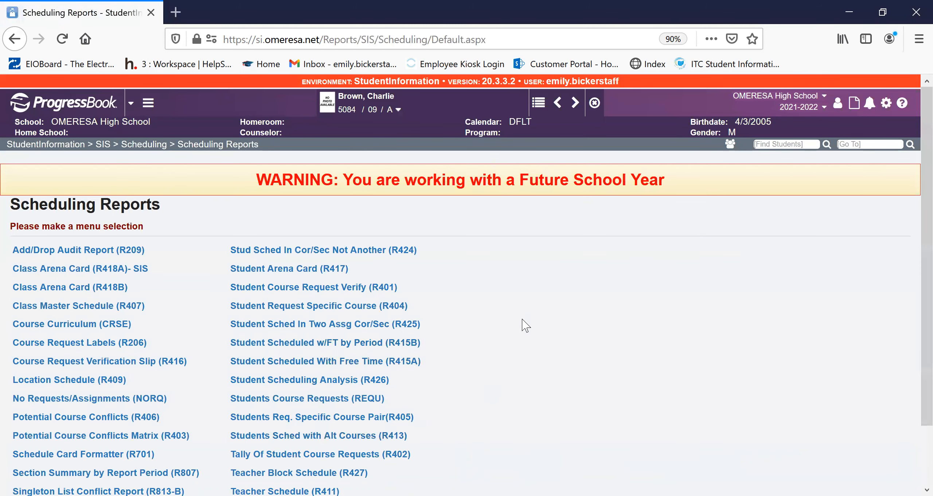
pyautogui.scroll(-2, 526, 324)
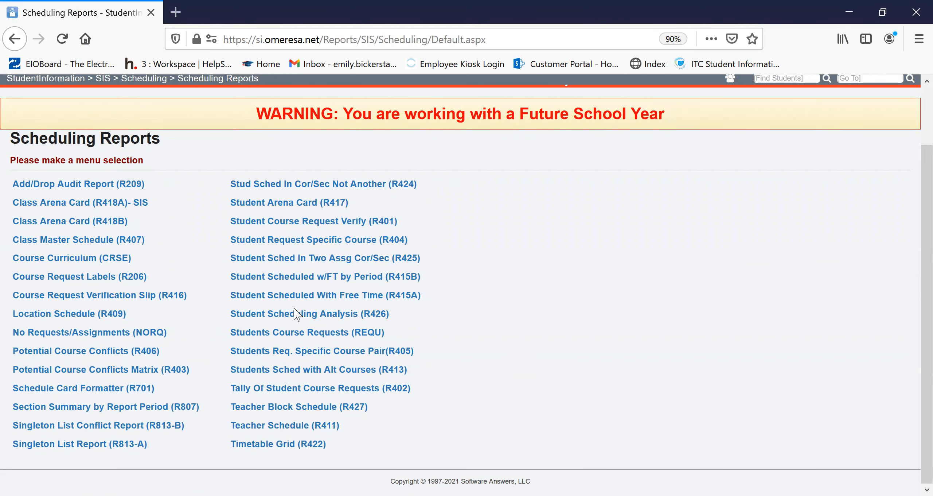
pyautogui.scroll(3, 862, 92)
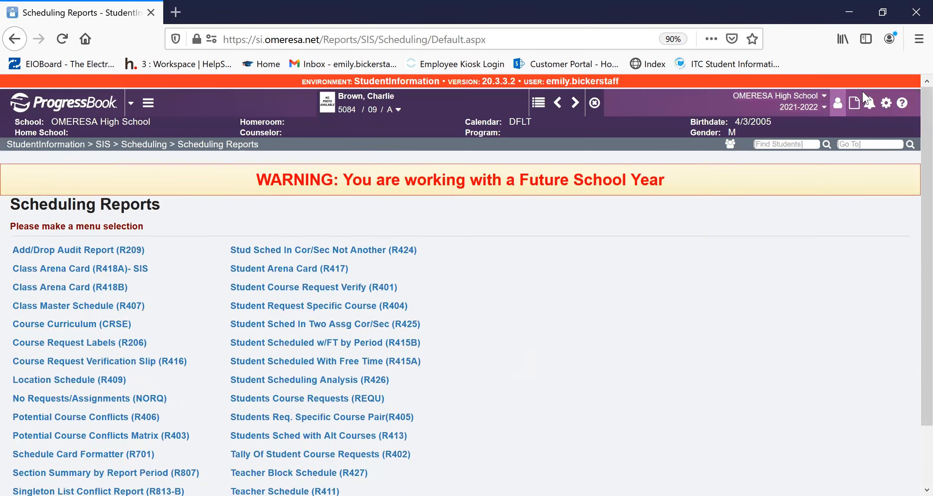
# - Open the Analytics Hub and expand its Scheduling category to review the available reports
pyautogui.click(855, 108)
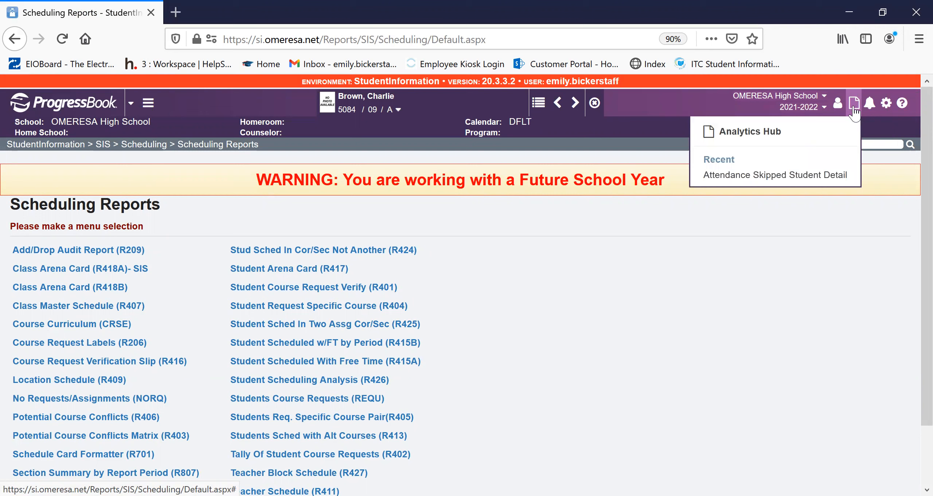
pyautogui.click(765, 135)
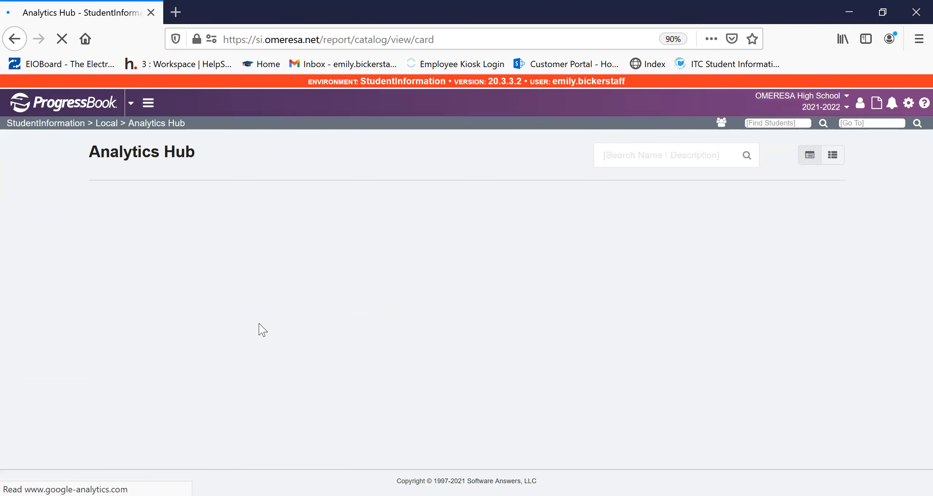
pyautogui.scroll(-3, 316, 287)
pyautogui.scroll(-2, 321, 288)
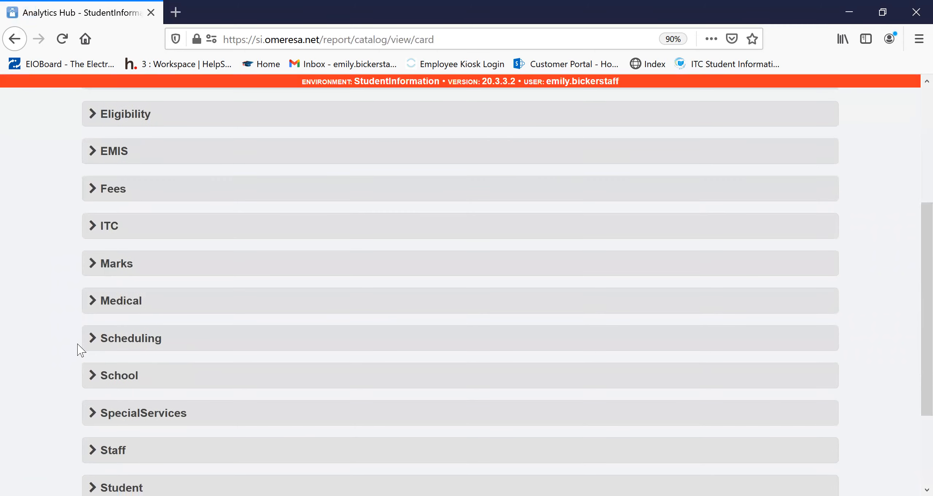
pyautogui.click(96, 337)
pyautogui.scroll(-5, 467, 346)
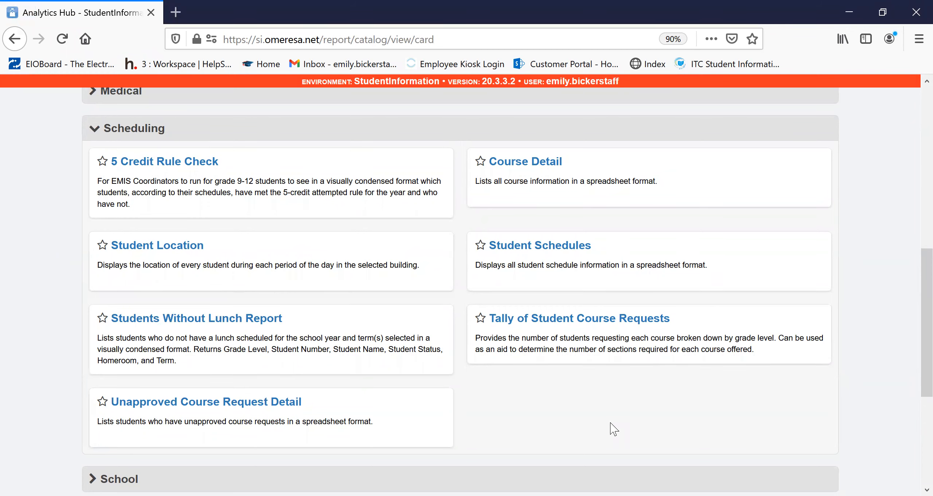
# - Look up "CRSE" to view the selection criteria of the Course Curriculum (CRSE) report
pyautogui.scroll(10, 612, 427)
pyautogui.click(858, 123)
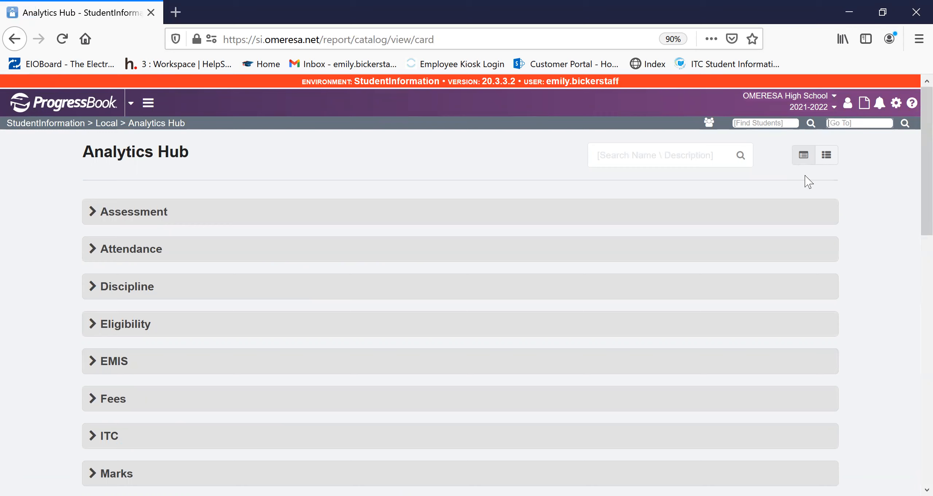
pyautogui.write('CRSE')
pyautogui.press('Return')
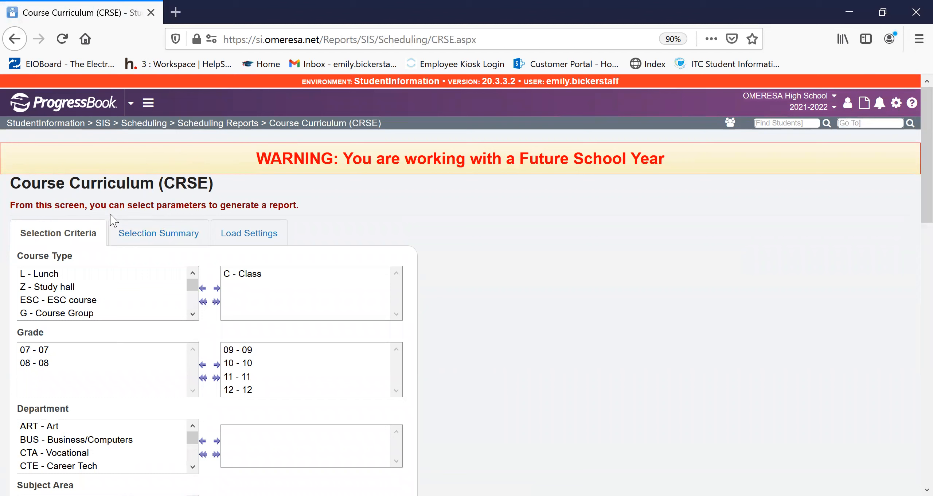
# - Look up "r407" to view the selection criteria of the Class Master Schedule (R407) report
pyautogui.click(862, 123)
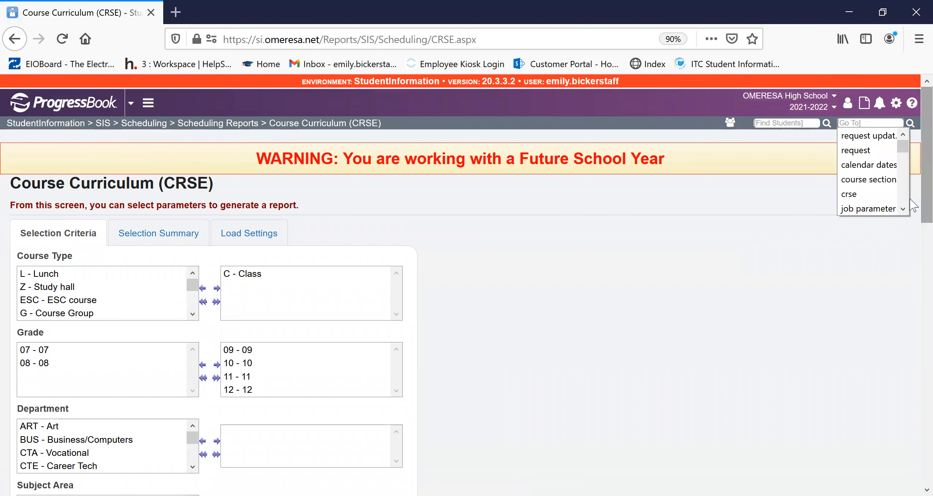
pyautogui.write('r407')
pyautogui.press('Return')
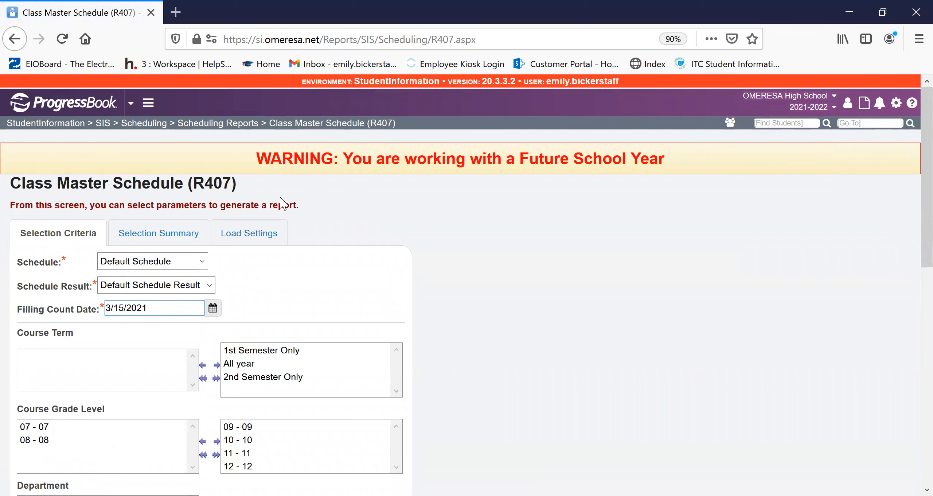
# - Look up "r402" to view the Tally Of Student Course Requests (R402) report screen
pyautogui.click(870, 122)
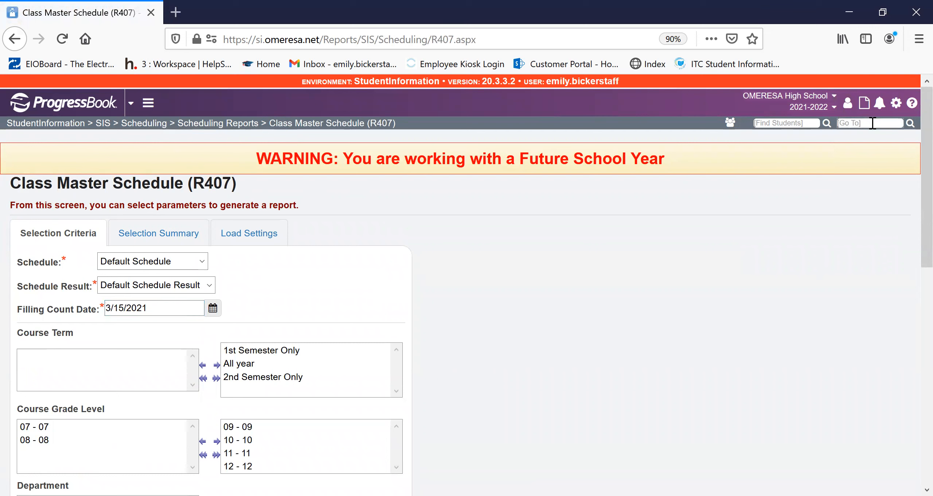
pyautogui.write('r')
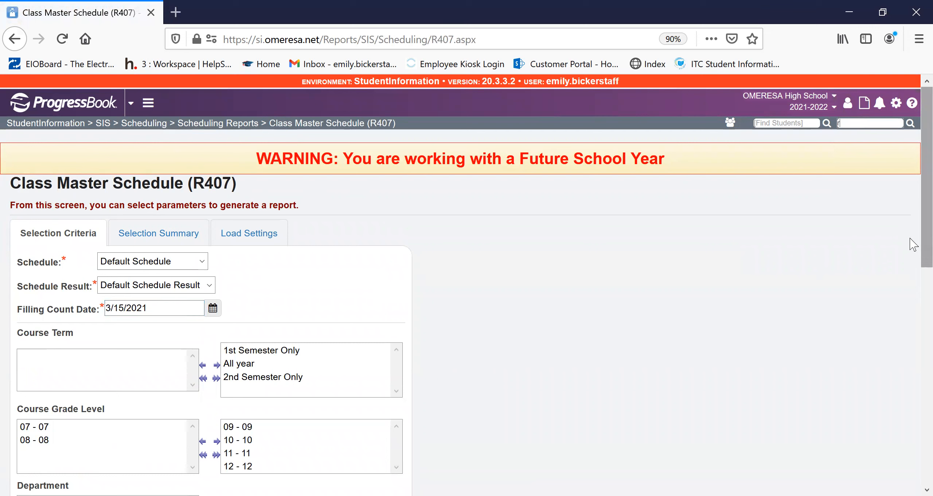
pyautogui.write('402')
pyautogui.press('Return')
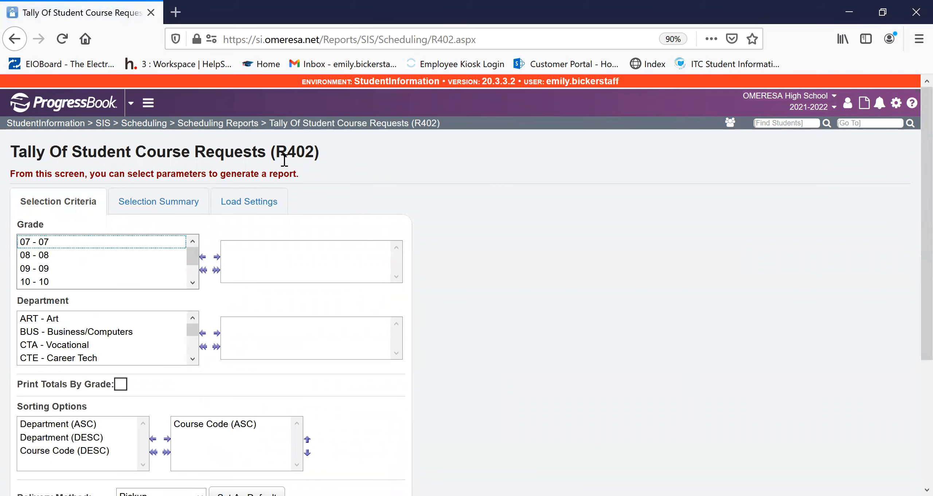
# - Look up "NORQ" to view the Students with No Requests or Assignments (NORQ) report screen
pyautogui.click(882, 126)
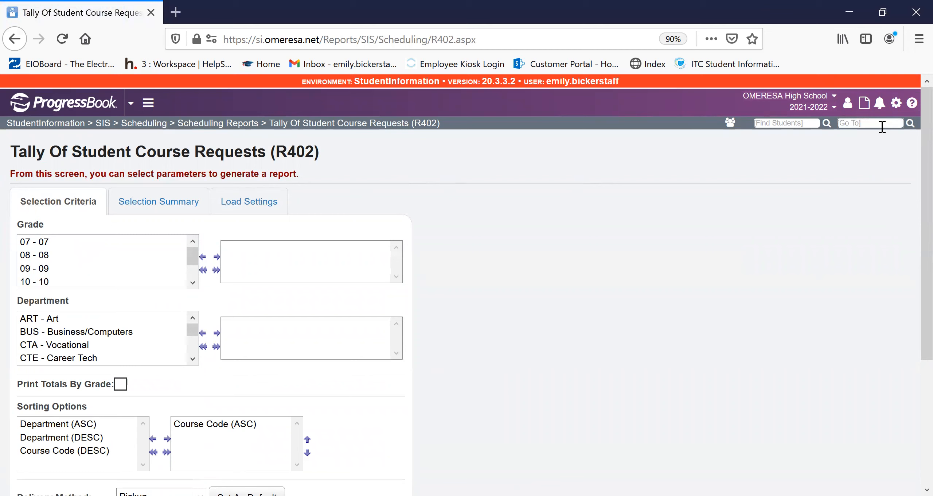
pyautogui.write('NORQ')
pyautogui.press('Return')
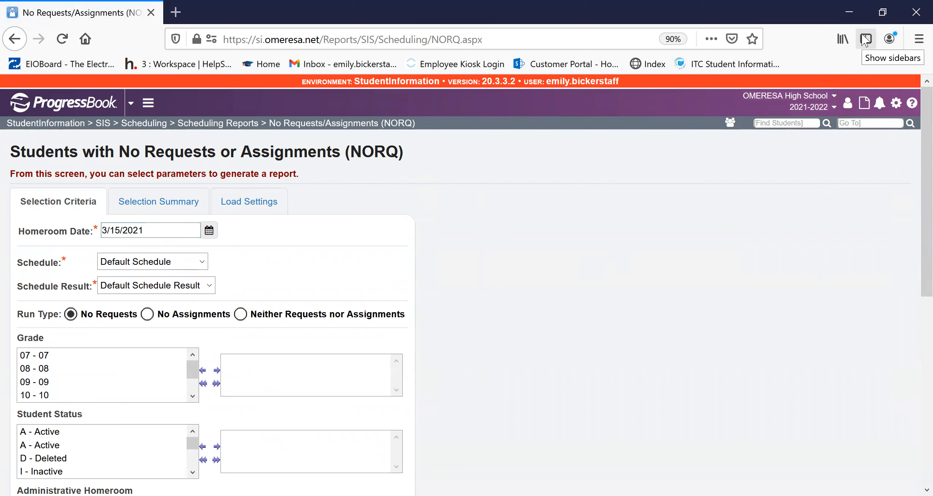
# - Look up "REQU", open the Students Course Requests (REQU) report among the scheduling reports, and review its selection criteria
pyautogui.write('REQU')
pyautogui.press('Return')
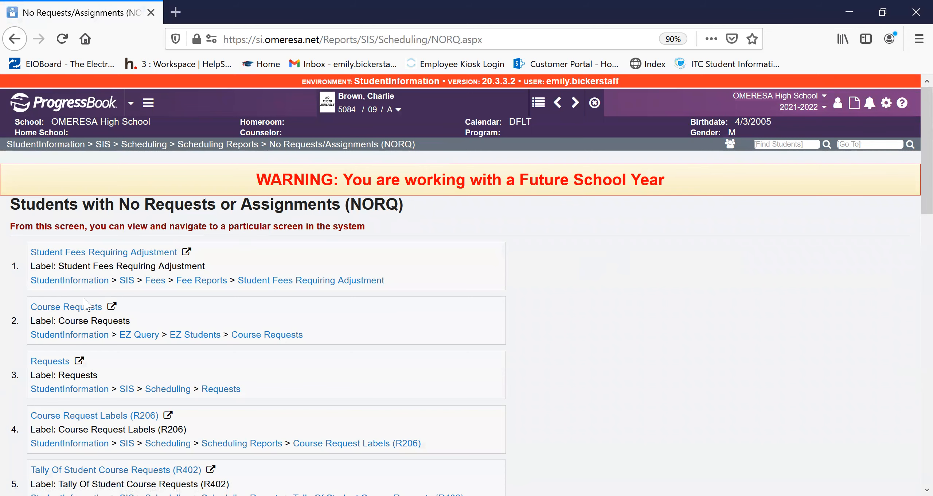
pyautogui.click(242, 146)
pyautogui.scroll(-2, 364, 328)
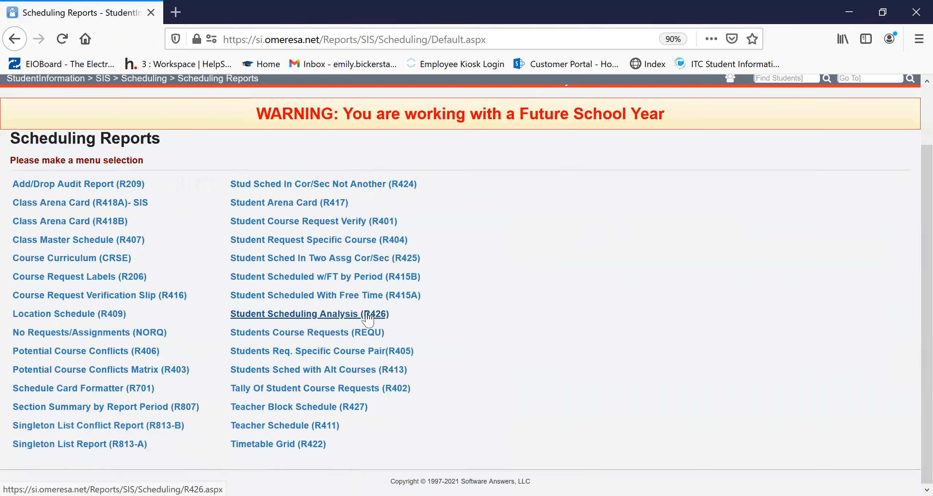
pyautogui.click(364, 335)
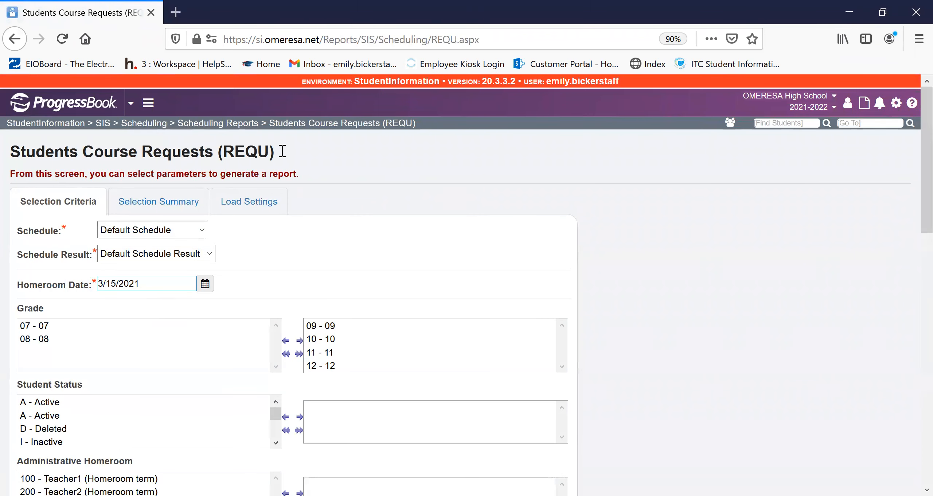
pyautogui.scroll(-15, 373, 210)
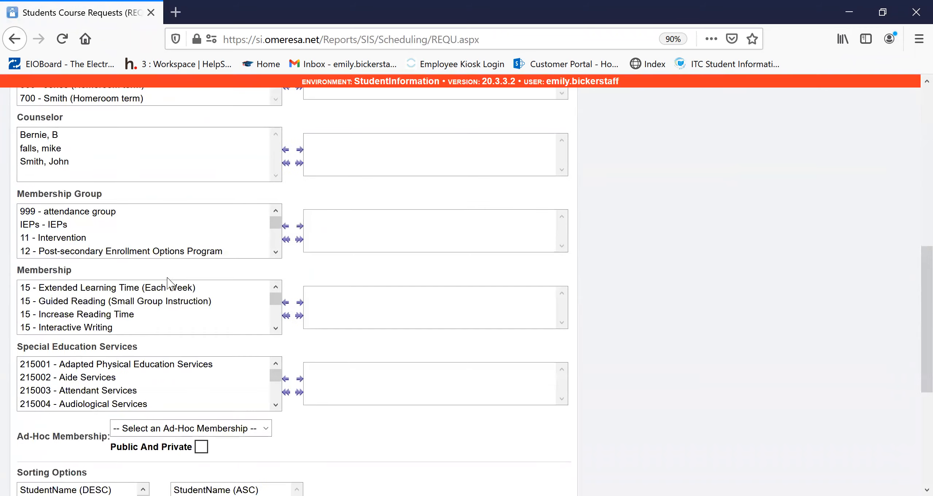
pyautogui.scroll(15, 500, 339)
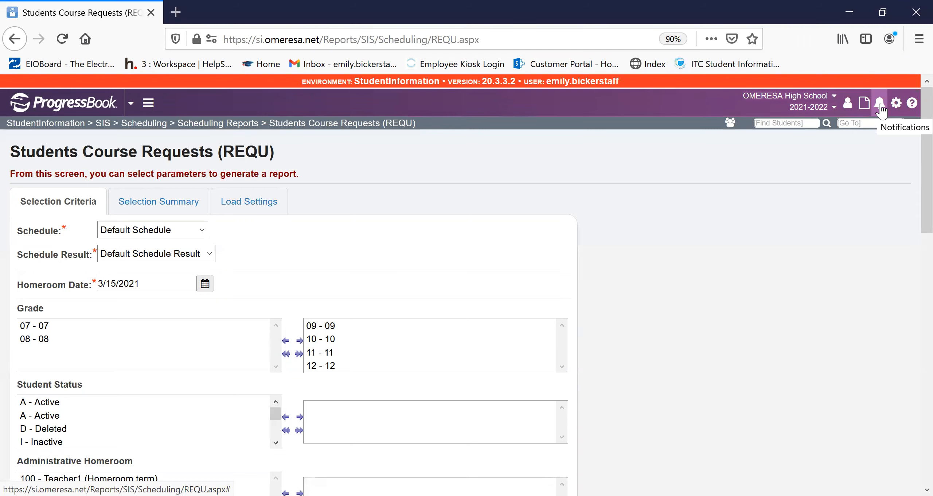
# - Return to the StudentInformation home page and clear the currently selected student from context
pyautogui.click(109, 108)
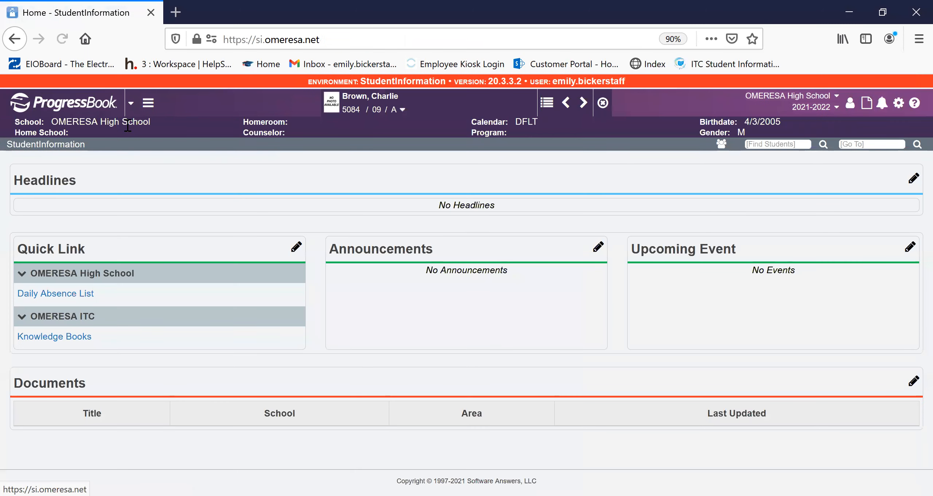
pyautogui.click(603, 106)
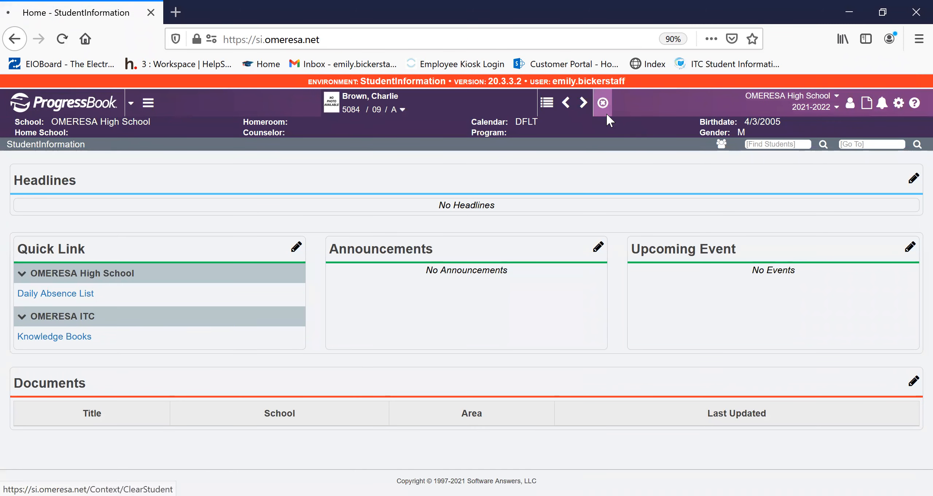
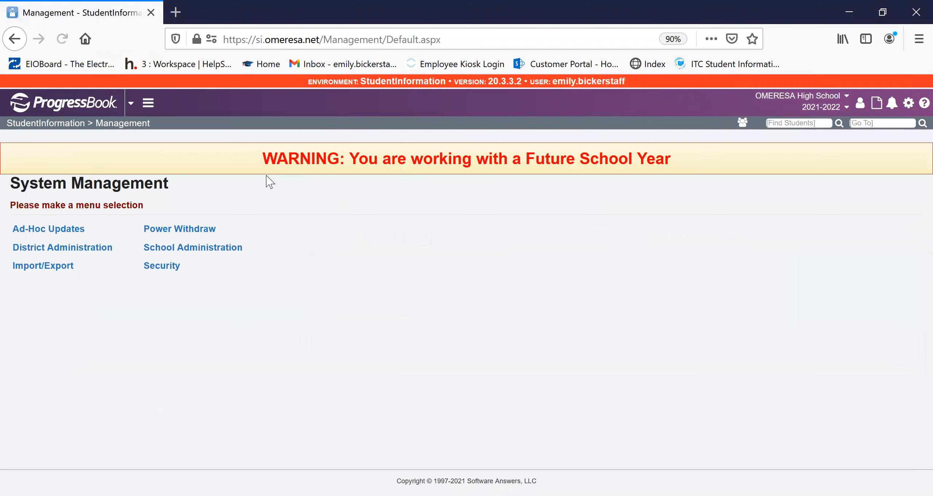
# - Open the Student Course Request Application Configuration from the Public Administration section of School Administration
pyautogui.click(181, 258)
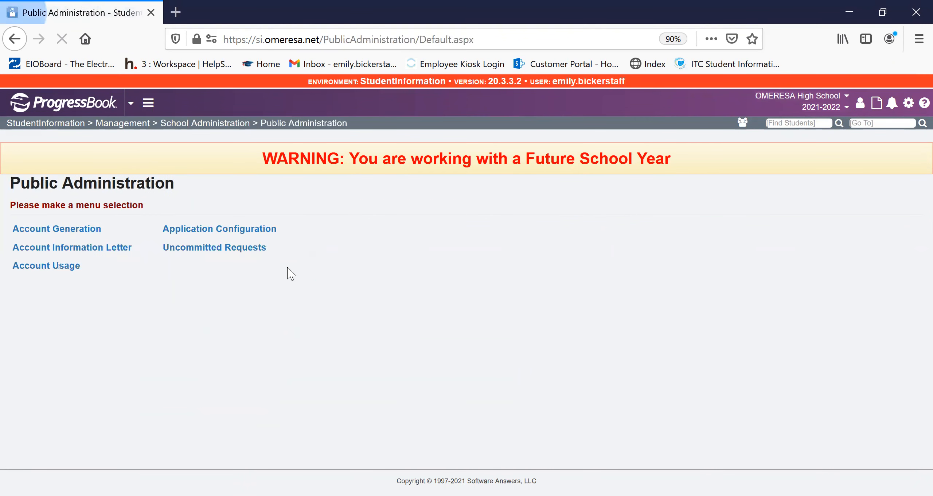
pyautogui.click(218, 233)
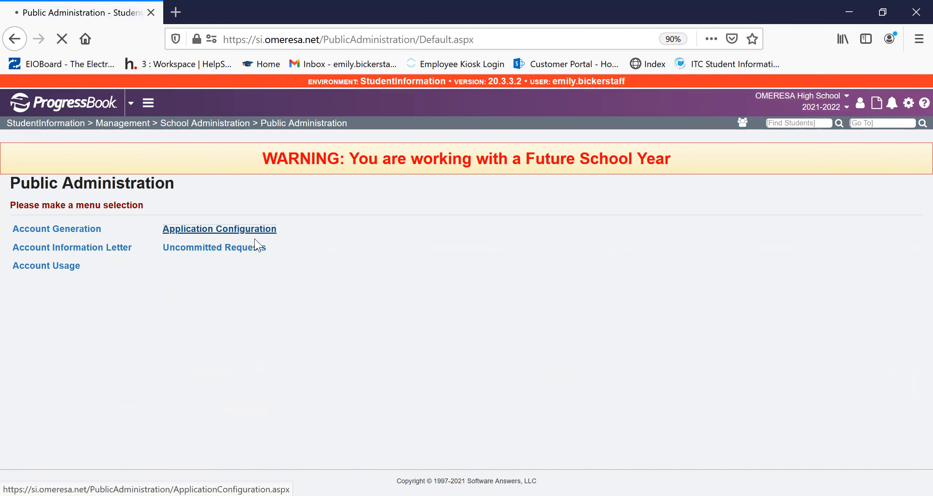
pyautogui.click(660, 300)
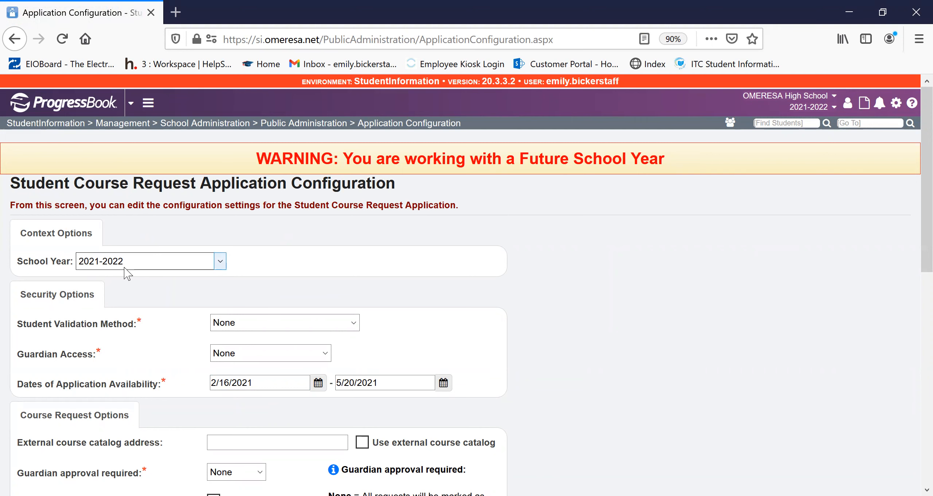
# - Review the student validation, guardian access, application availability dates and guardian approval settings for the course request application
pyautogui.scroll(-2, 133, 277)
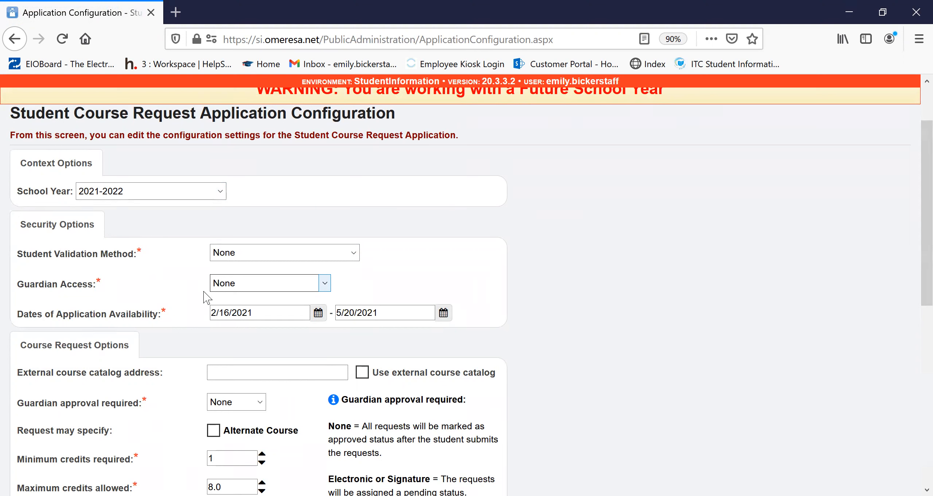
pyautogui.click(267, 314)
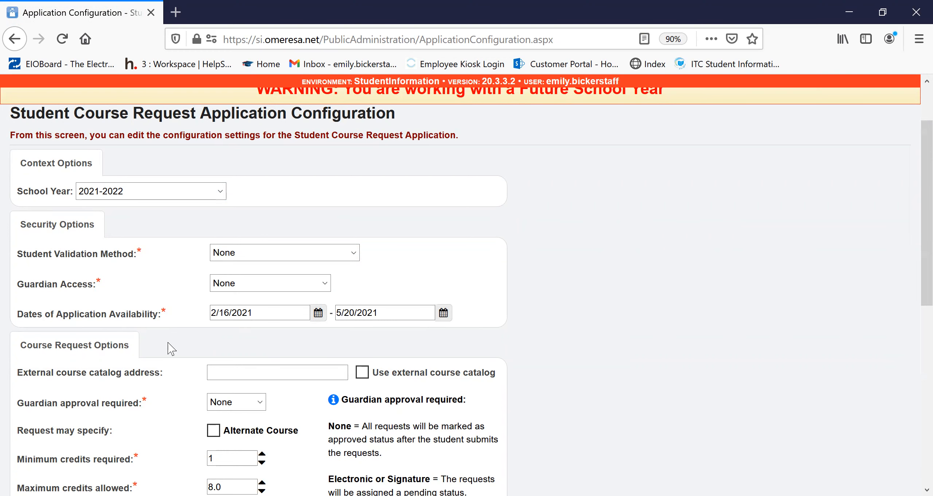
pyautogui.scroll(-3, 168, 344)
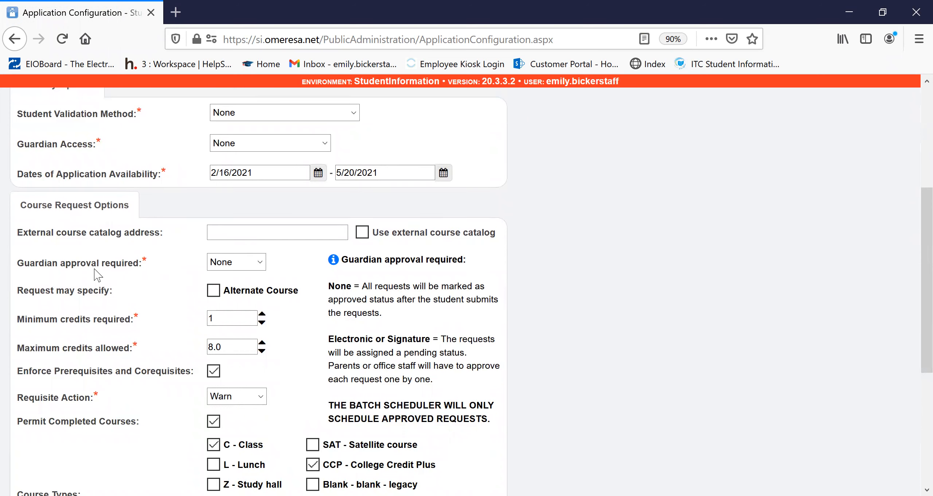
pyautogui.click(251, 266)
pyautogui.click(251, 267)
pyautogui.scroll(-4, 219, 291)
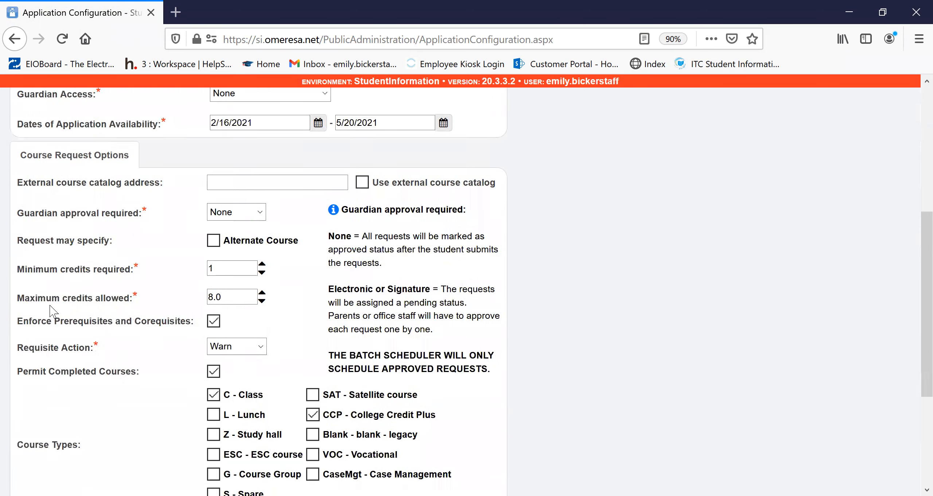
pyautogui.scroll(2, 370, 213)
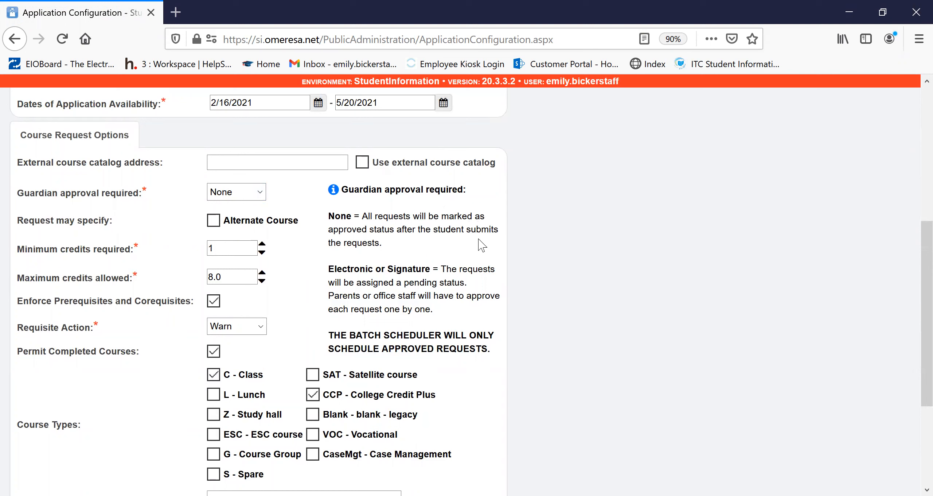
# - Examine the Alternate Course setting, the maximum credits allowed and the available Requisite Action choices without changing them
pyautogui.click(214, 220)
pyautogui.click(215, 219)
pyautogui.click(241, 281)
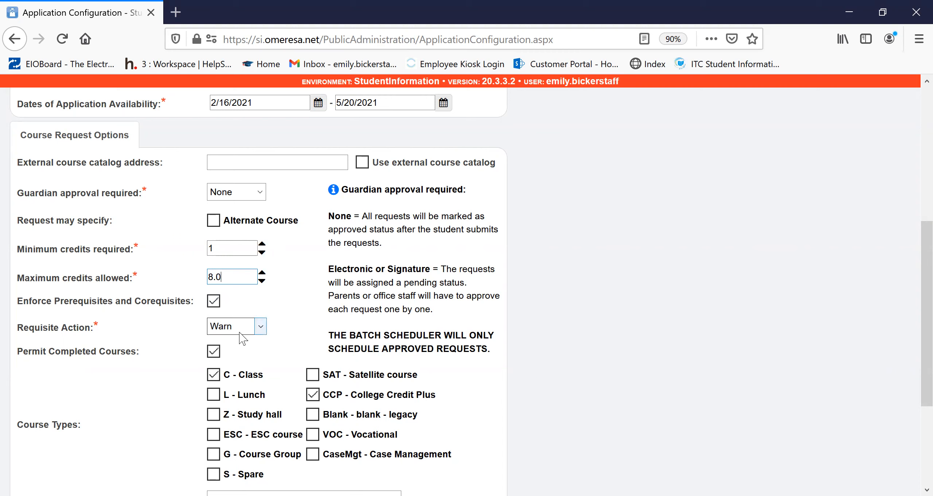
pyautogui.click(254, 327)
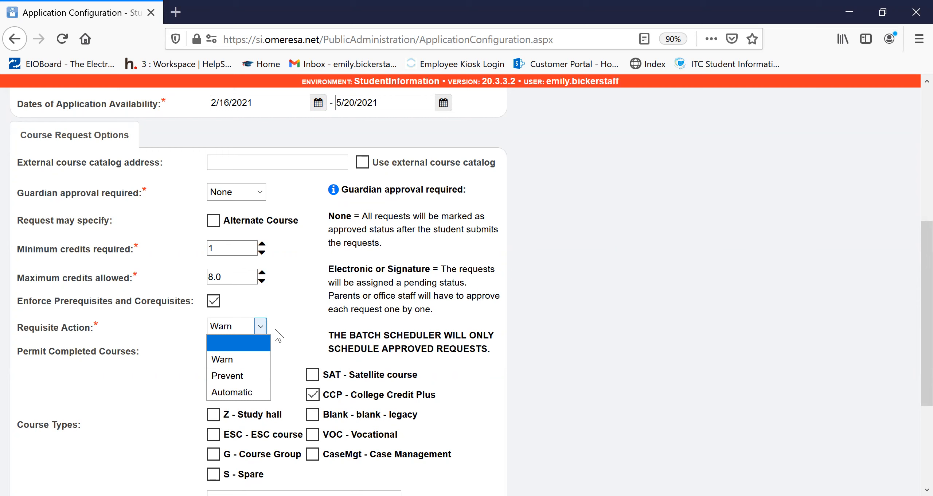
pyautogui.click(288, 314)
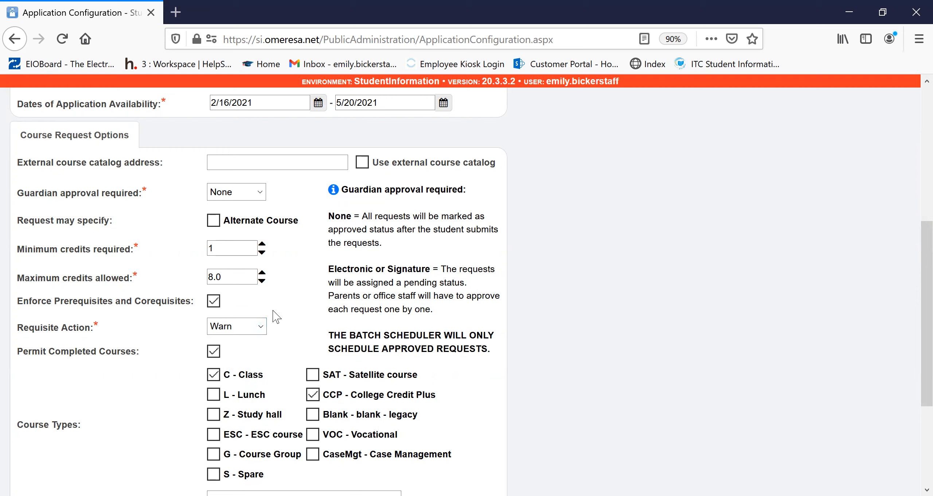
# - Review the permitted course types, excluded courses and request cut-off date, comparing the cut-off with the application availability dates
pyautogui.scroll(-4, 273, 300)
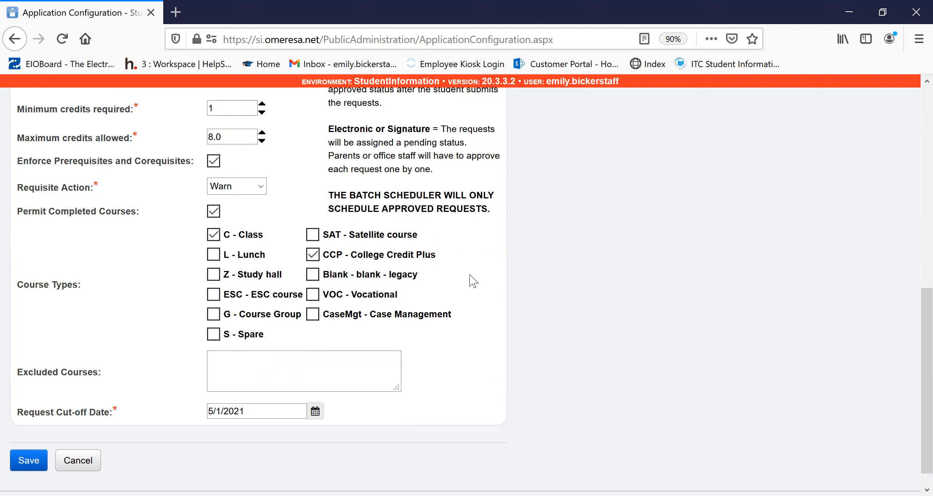
pyautogui.scroll(-1, 489, 288)
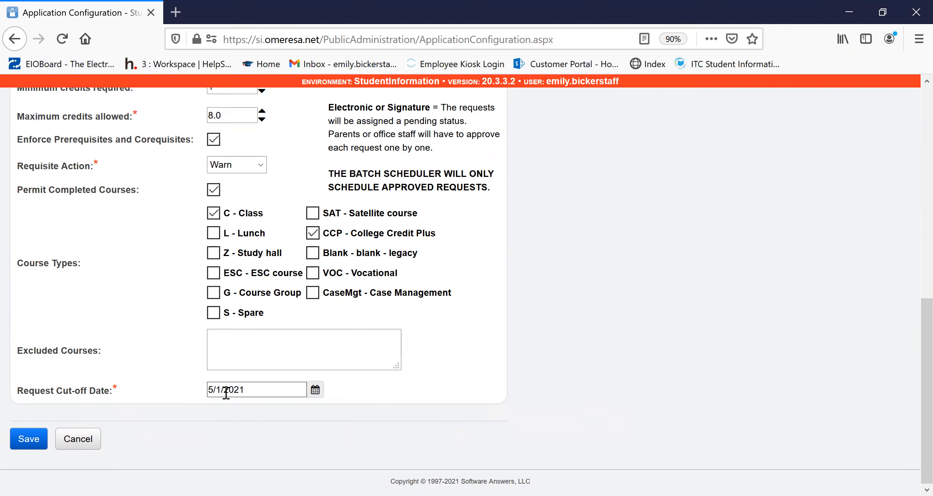
pyautogui.scroll(10, 235, 400)
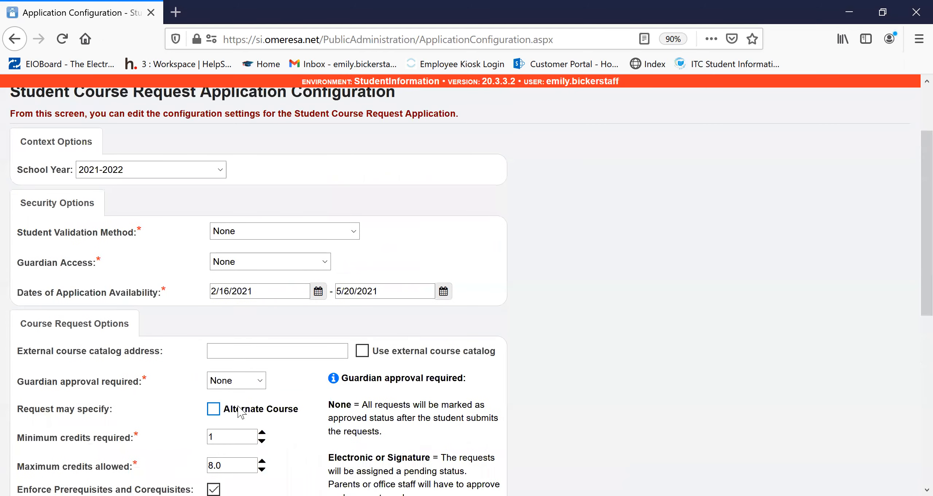
pyautogui.scroll(2, 239, 407)
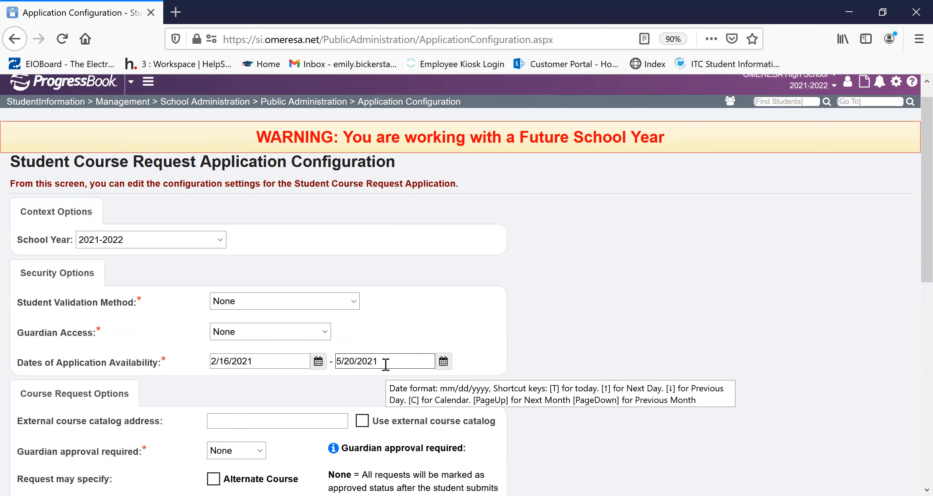
pyautogui.scroll(-10, 386, 363)
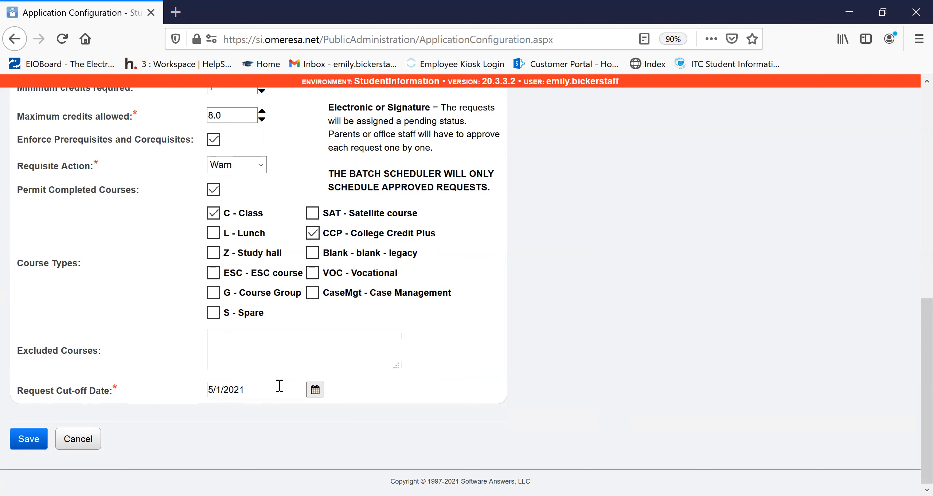
pyautogui.scroll(10, 361, 406)
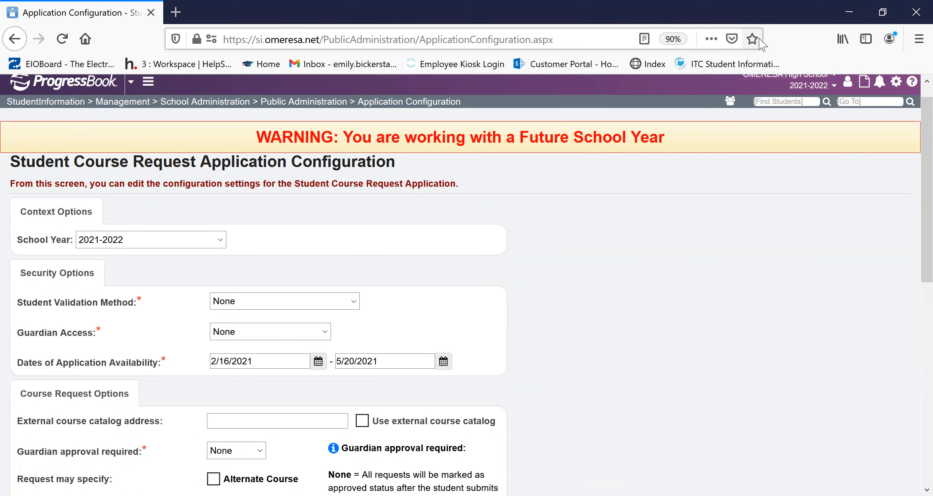
pyautogui.scroll(-4, 573, 274)
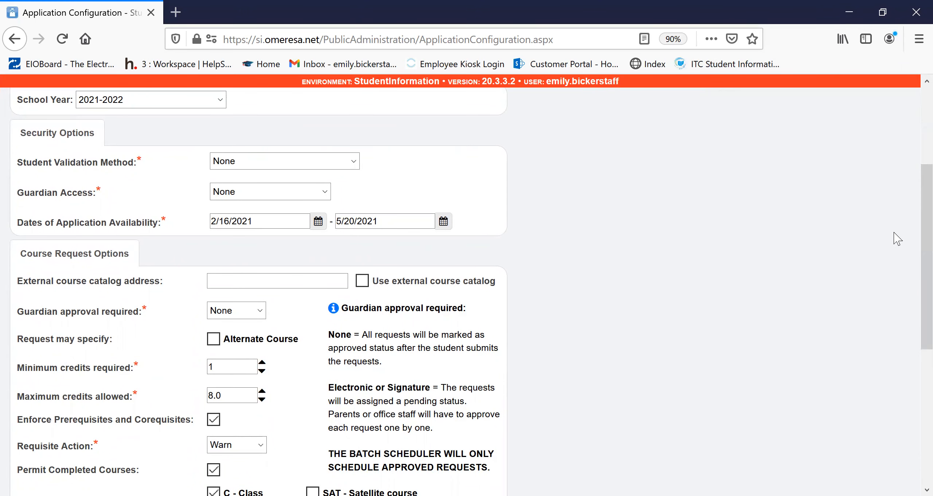
pyautogui.scroll(5, 701, 375)
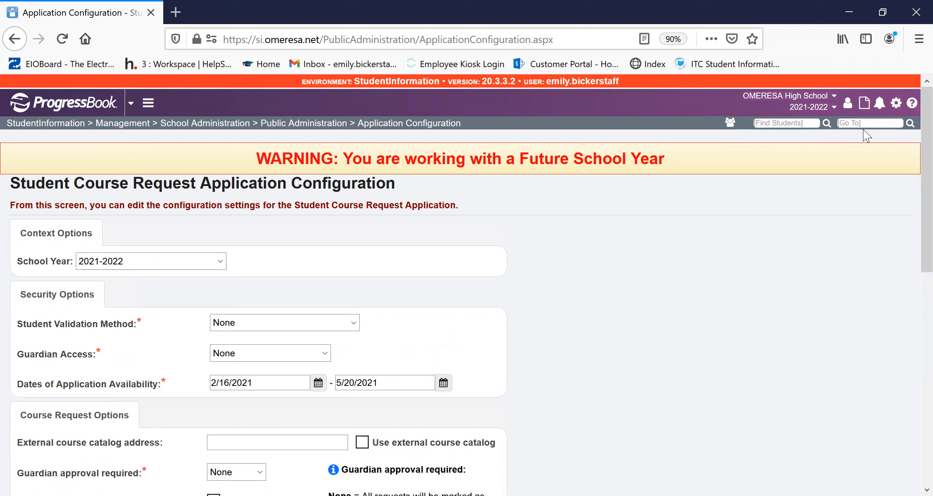
# - Open Account Generation from Public Administration and check the Account Type choices, leaving Student Only selected
pyautogui.click(329, 124)
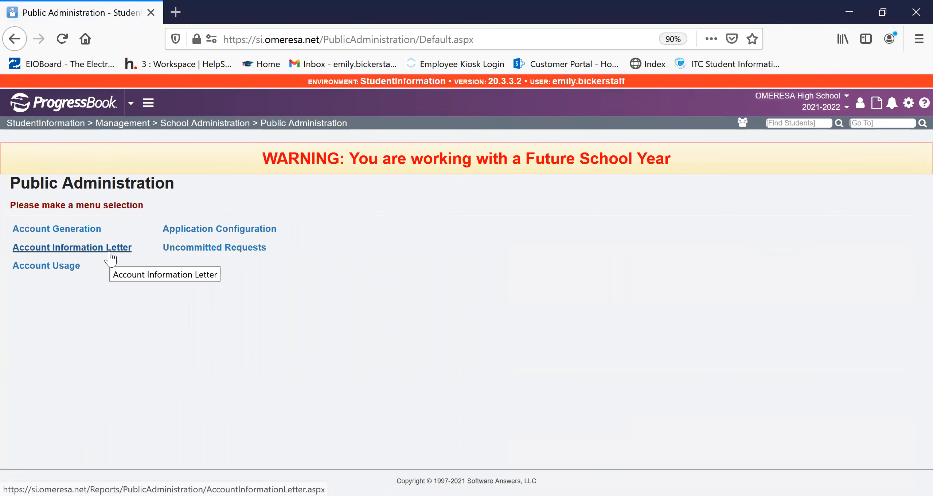
pyautogui.click(88, 229)
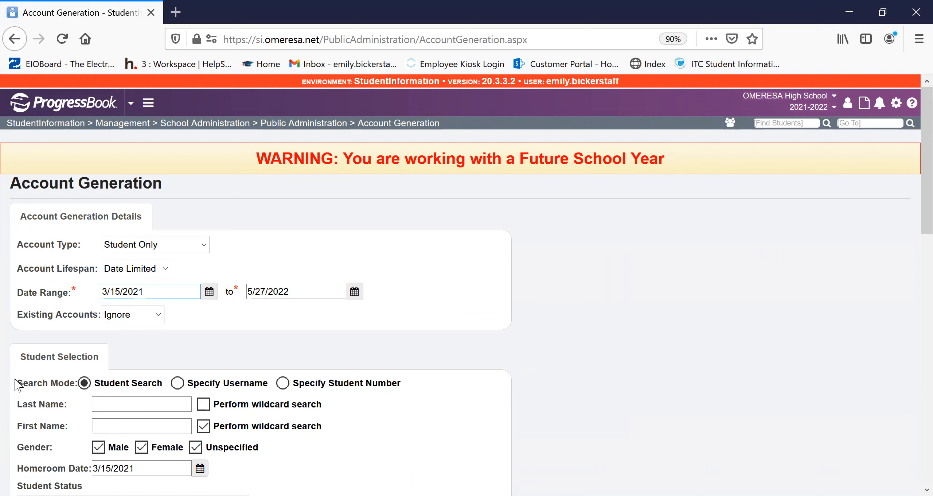
pyautogui.click(200, 246)
pyautogui.click(202, 259)
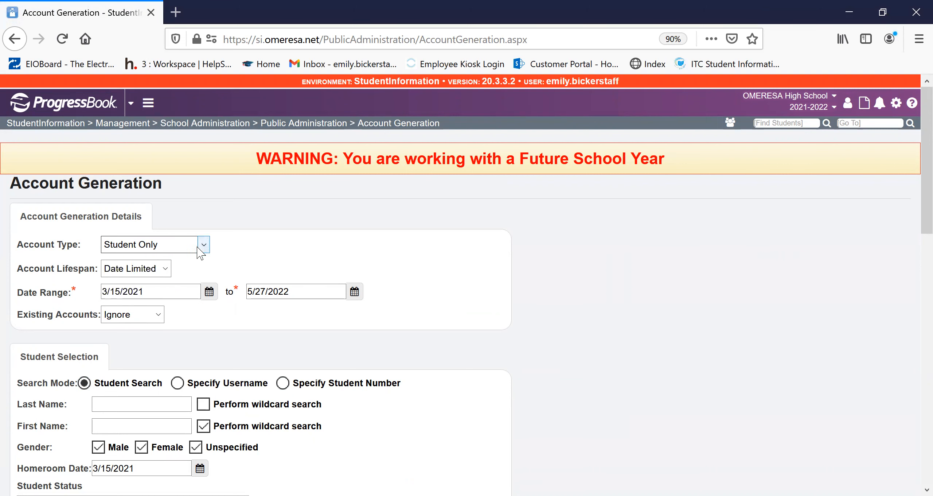
# - Set the account generation date range to 02/16/2021 through 05/20/2021
pyautogui.scroll(-2, 171, 269)
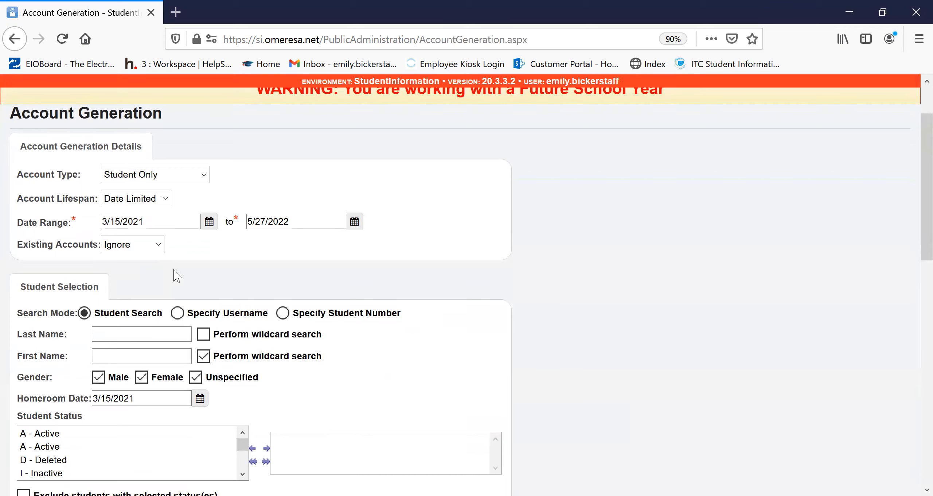
pyautogui.click(194, 220)
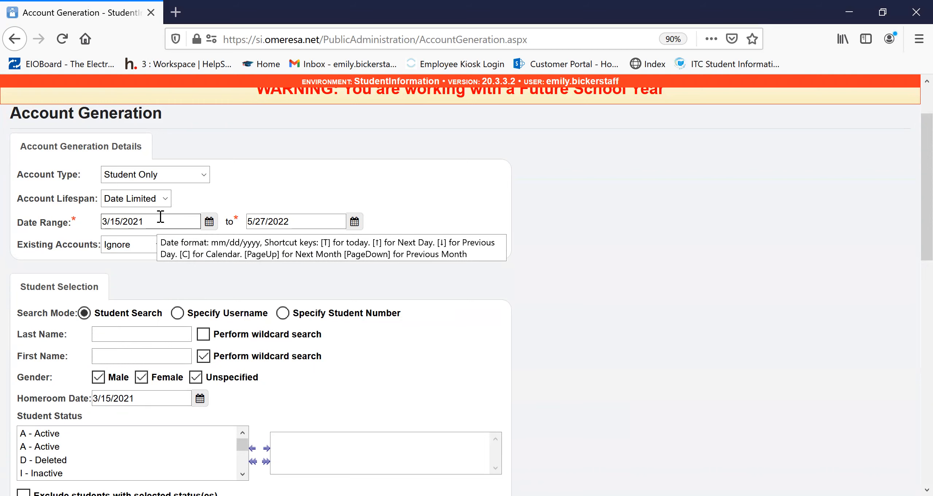
pyautogui.moveTo(169, 218); pyautogui.dragTo(27, 236)
pyautogui.write('2/16/2021')
pyautogui.click(265, 220)
pyautogui.moveTo(265, 220)
pyautogui.mouseDown()
pyautogui.moveTo(256, 220)
pyautogui.moveTo(261, 210)
pyautogui.mouseUp()
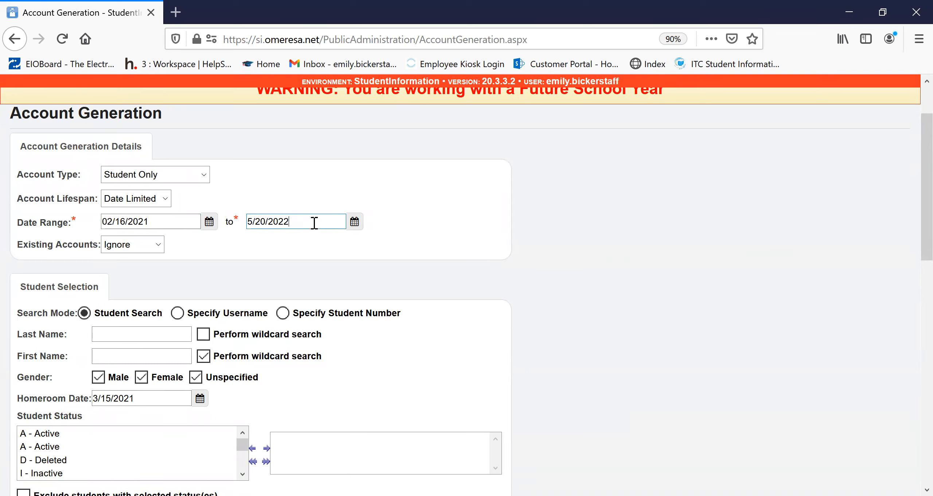
pyautogui.press('BackSpace')
pyautogui.write('1')
pyautogui.click(199, 236)
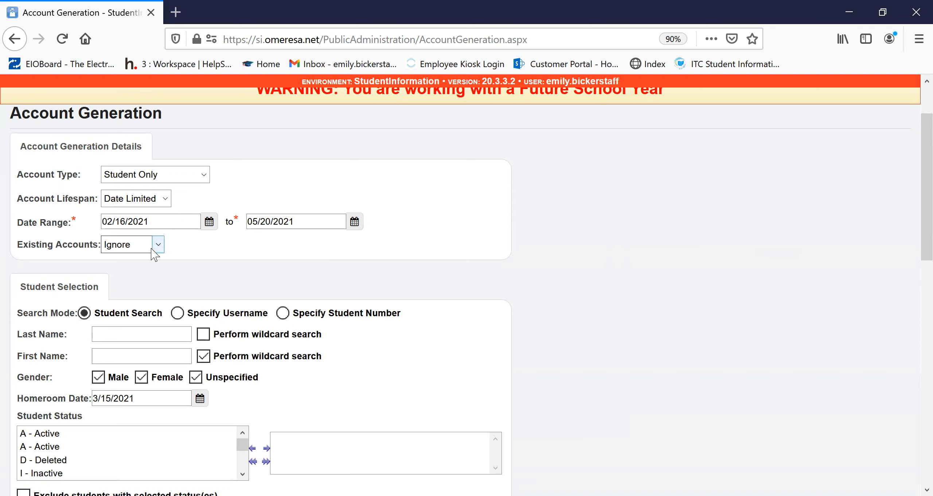
# - Check the student selection filters and preview the students for account generation without adding any status, homeroom or grade filter
pyautogui.scroll(-4, 355, 244)
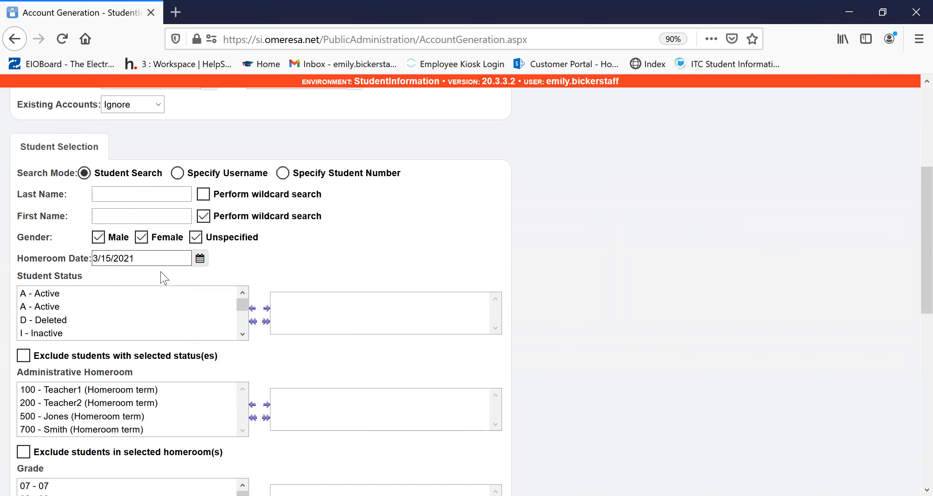
pyautogui.scroll(-2, 120, 273)
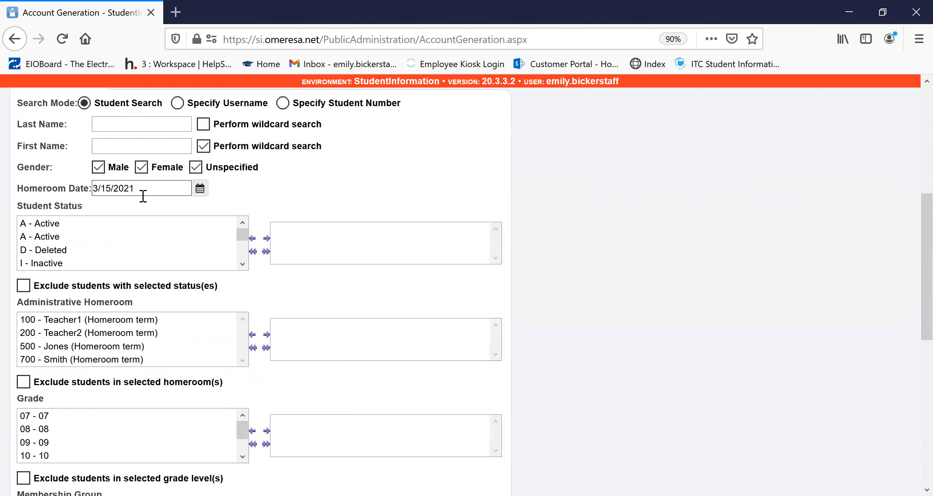
pyautogui.scroll(-1, 176, 240)
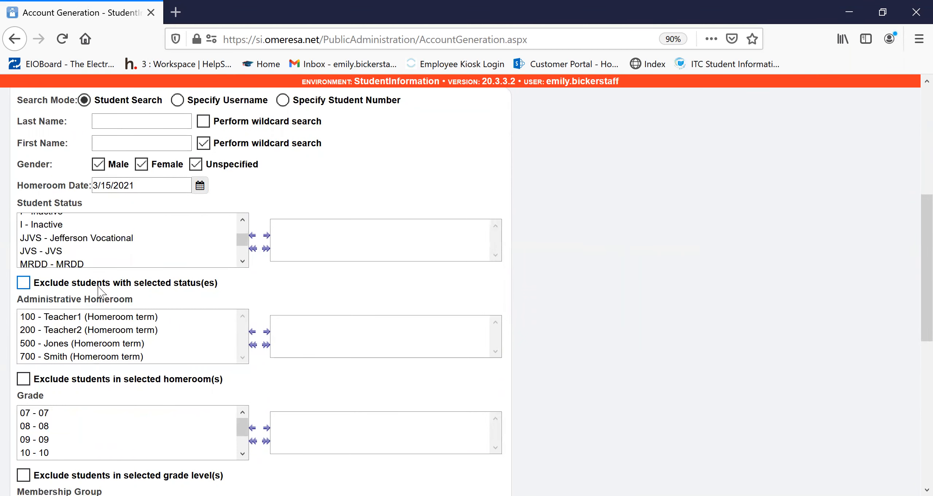
pyautogui.scroll(-10, 191, 255)
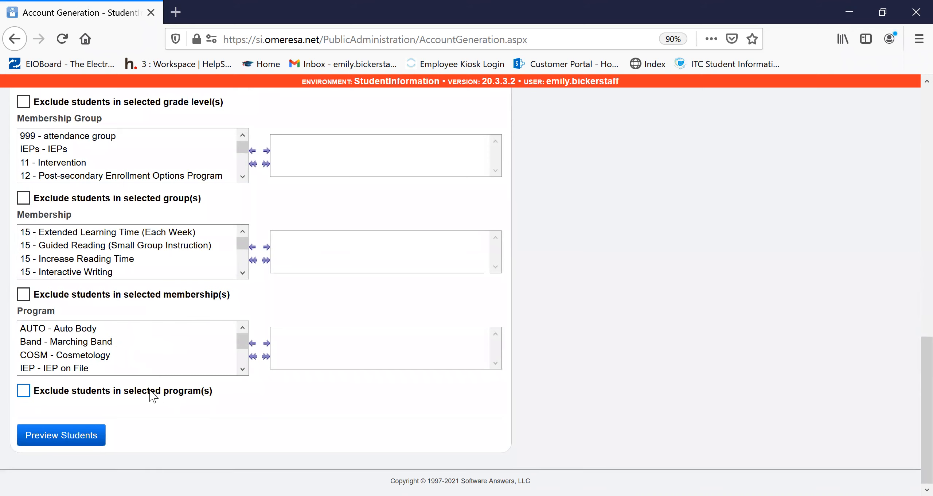
pyautogui.click(68, 434)
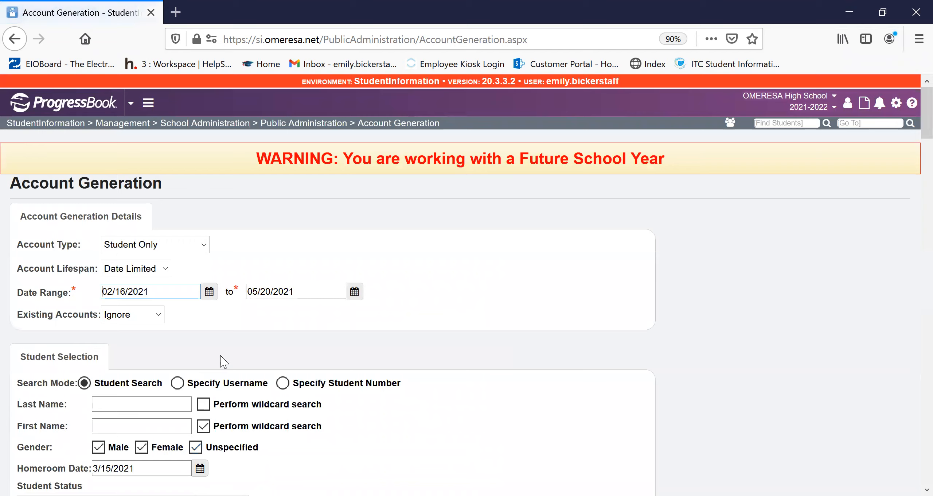
# - Examine the previewed student list to see which students are selected for account generation and which already have accounts
pyautogui.scroll(-10, 468, 305)
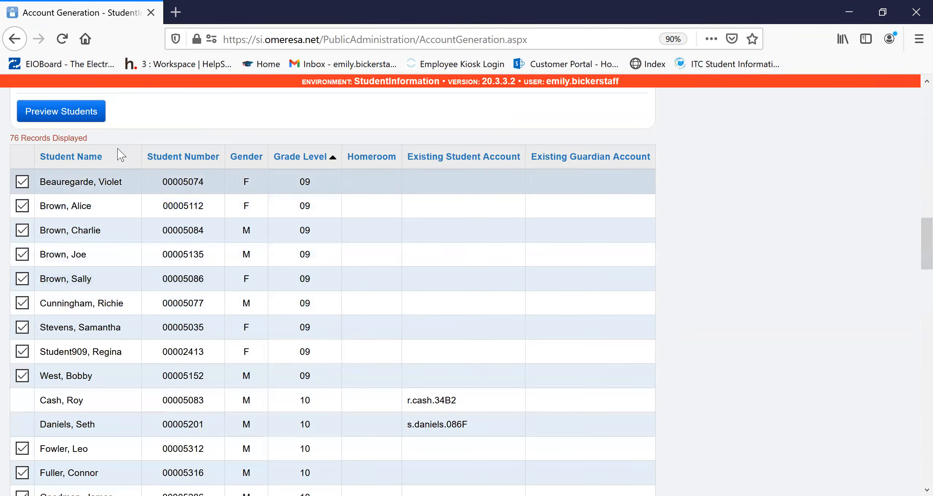
pyautogui.scroll(-2, 483, 411)
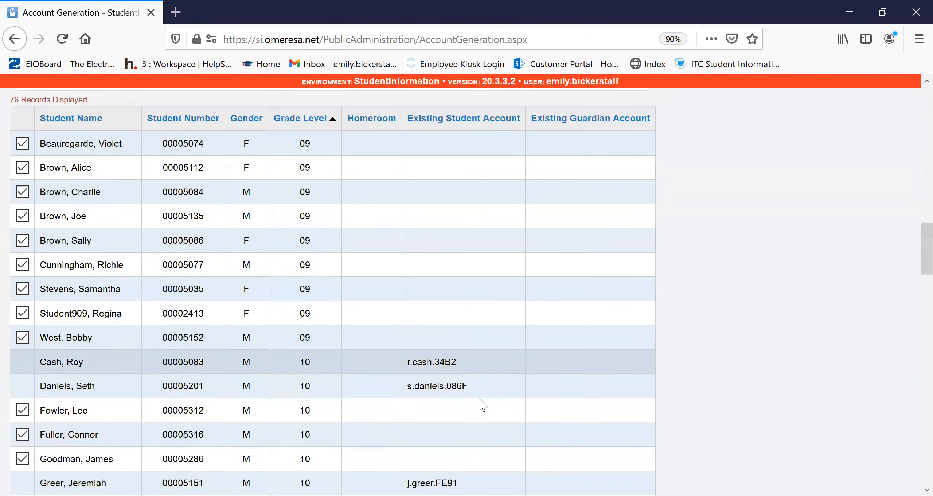
pyautogui.scroll(4, 478, 365)
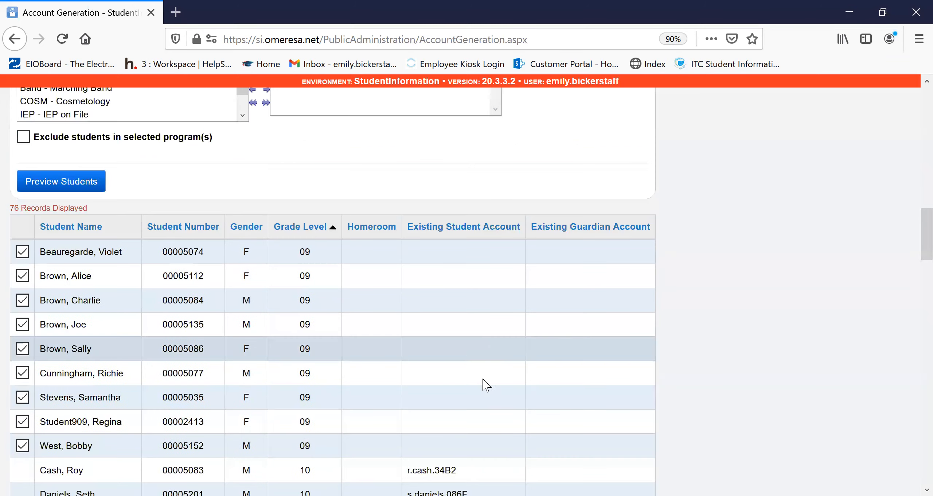
pyautogui.scroll(-6, 491, 444)
pyautogui.scroll(-20, 490, 451)
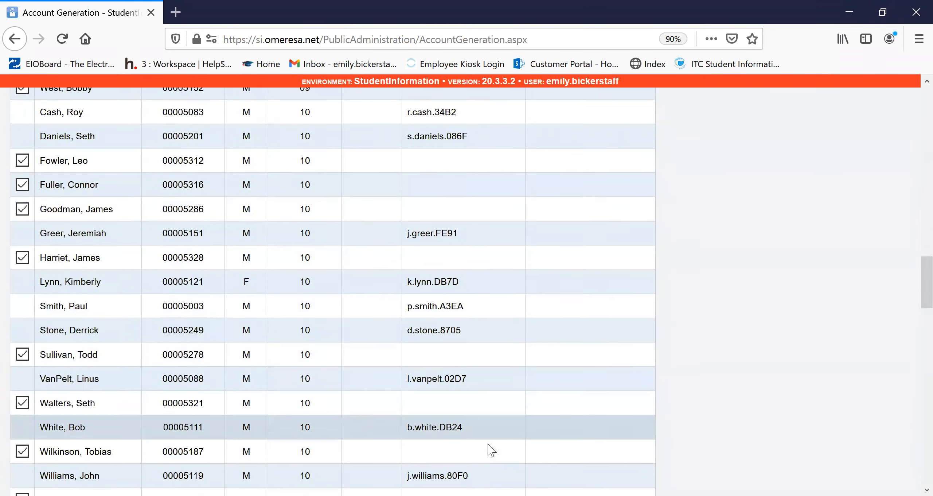
pyautogui.scroll(-8, 481, 436)
pyautogui.scroll(20, 477, 434)
pyautogui.scroll(7, 477, 434)
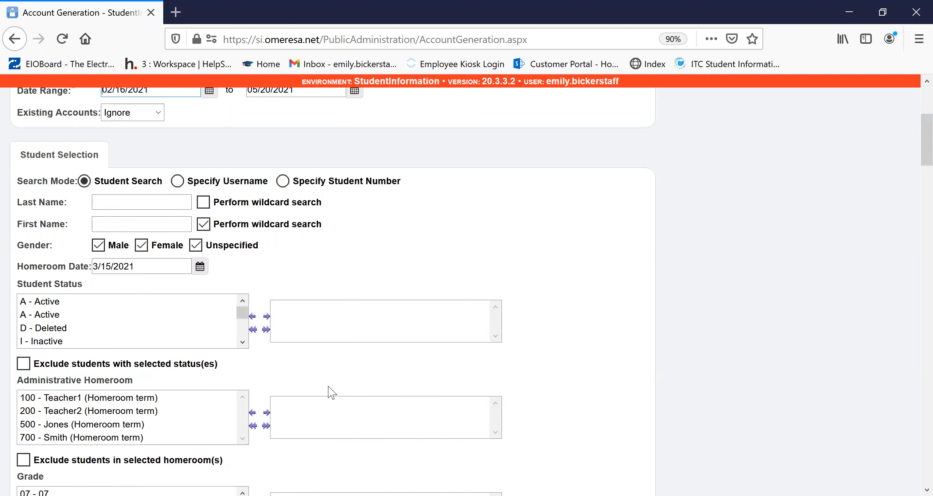
# - Open the Account Information Letter report from Public Administration and check its student selection filters without adding any
pyautogui.scroll(5, 475, 339)
pyautogui.click(329, 125)
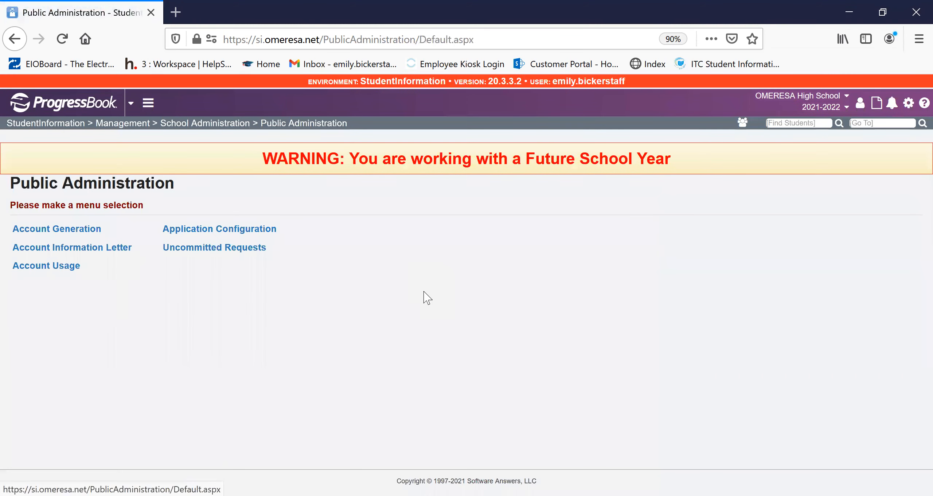
pyautogui.click(109, 251)
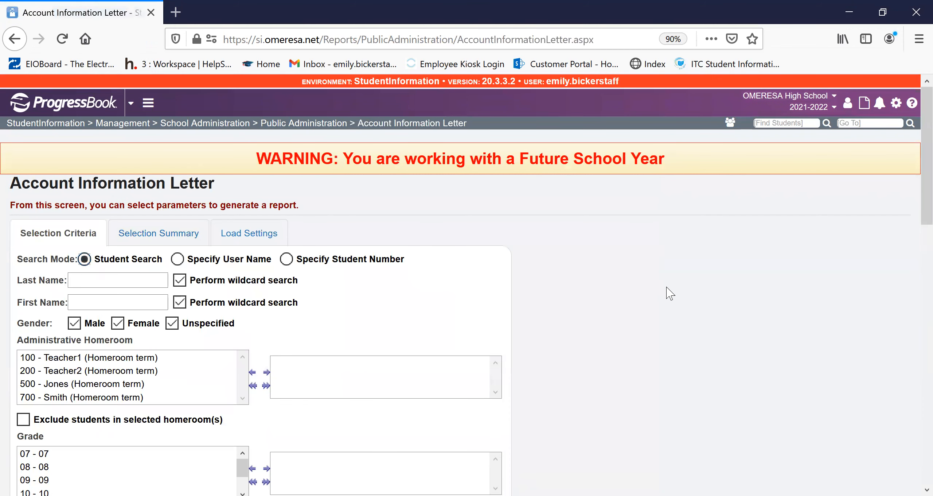
pyautogui.scroll(-2, 667, 292)
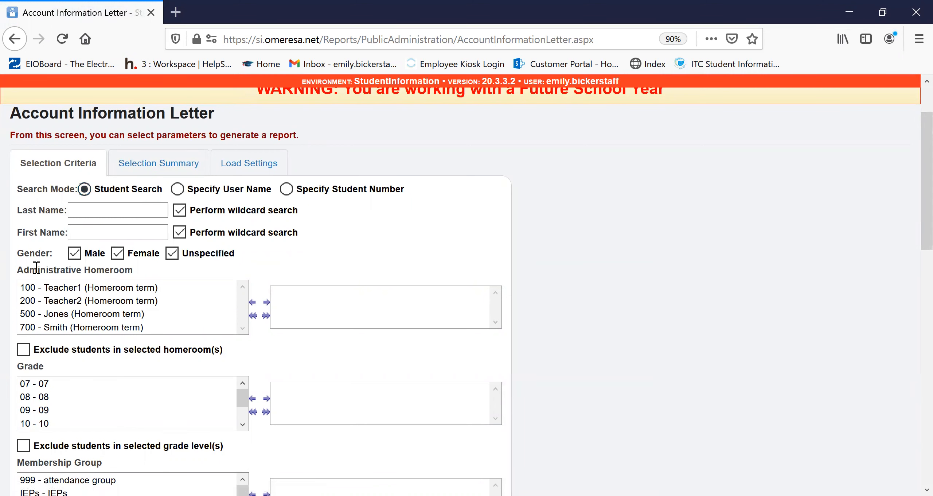
pyautogui.scroll(-4, 95, 263)
pyautogui.scroll(-6, 94, 262)
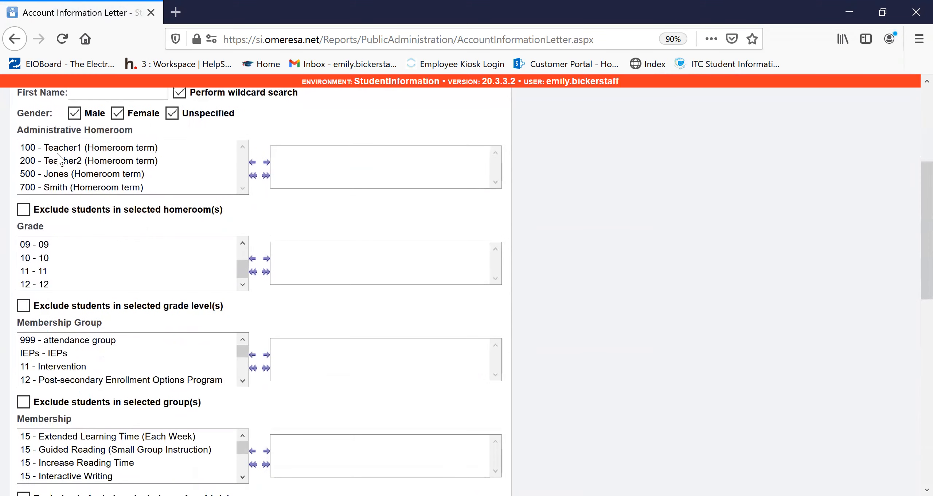
pyautogui.scroll(-2, 146, 342)
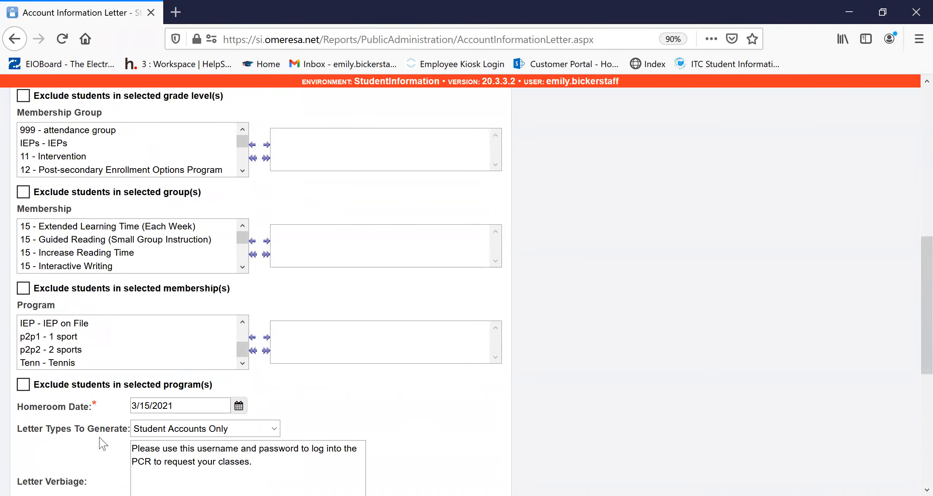
pyautogui.scroll(-3, 109, 442)
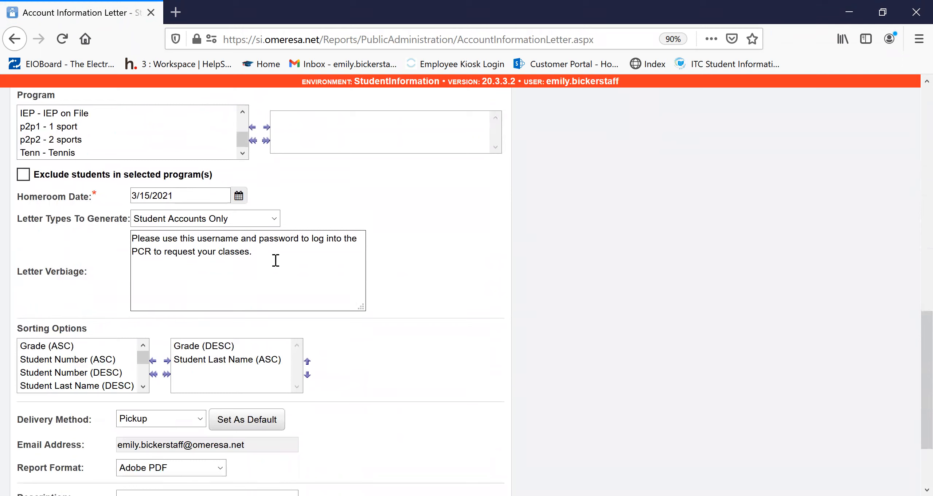
# - Check the letter verbiage and submit the Account Information Letter report for Student Accounts Only in Adobe PDF format
pyautogui.moveTo(277, 254); pyautogui.dragTo(132, 238)
pyautogui.click(259, 260)
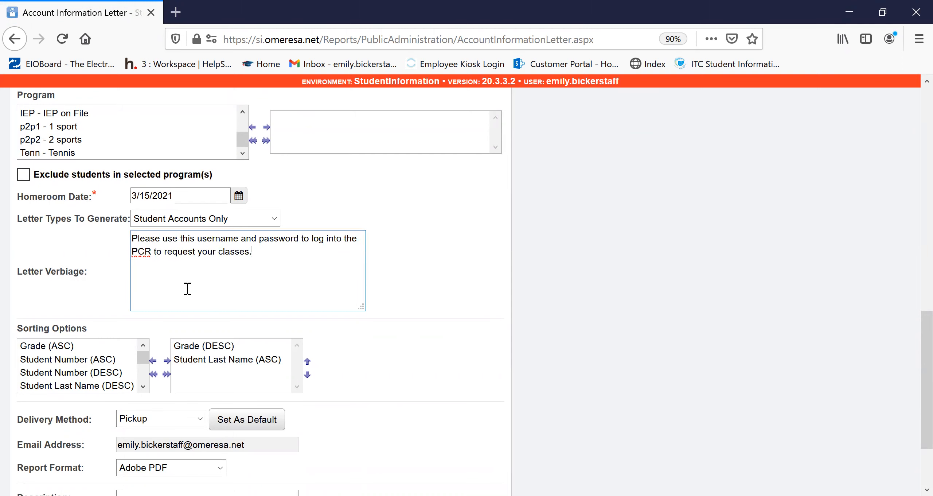
pyautogui.scroll(-3, 294, 343)
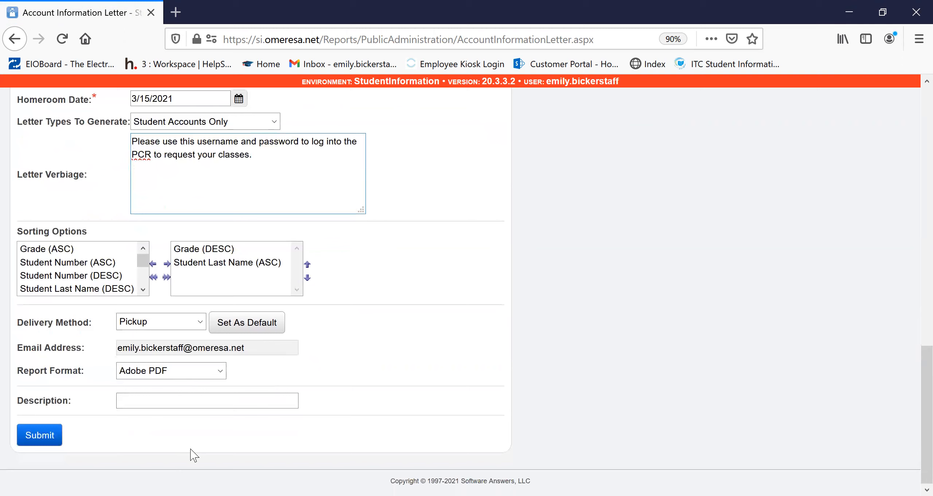
pyautogui.click(46, 438)
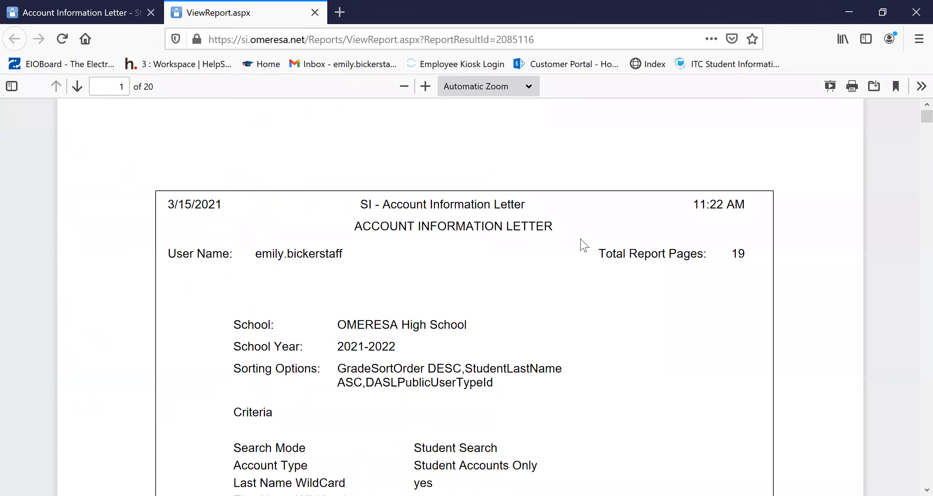
# - Examine the generated letters for the student's mailing address, login credentials and custom message
pyautogui.scroll(-15, 585, 245)
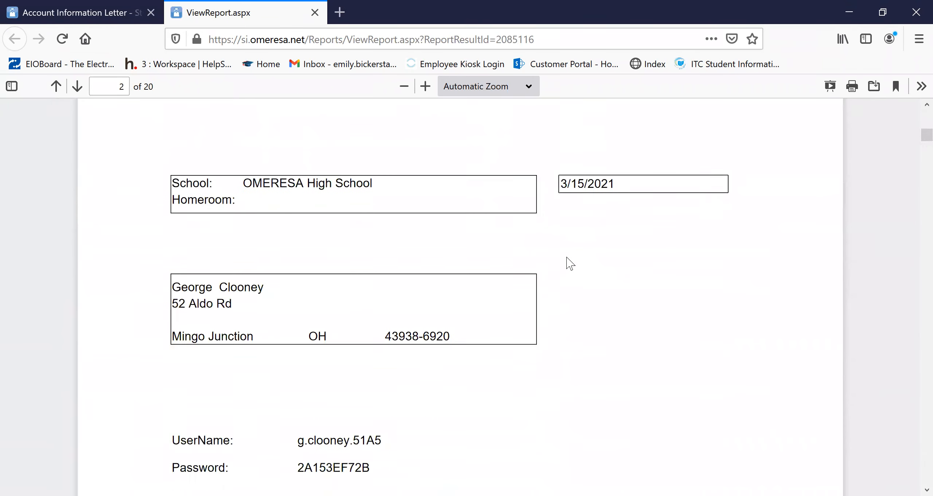
pyautogui.scroll(-3, 570, 262)
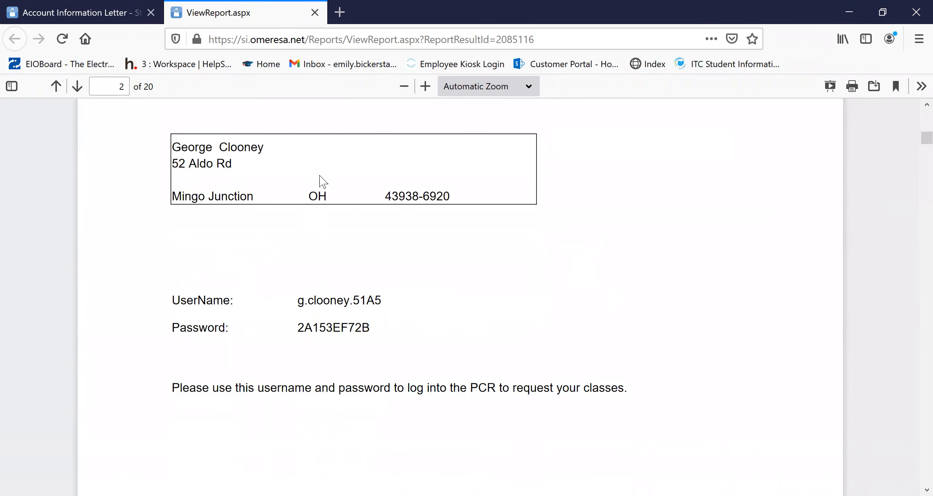
pyautogui.scroll(-1, 320, 179)
pyautogui.scroll(3, 226, 209)
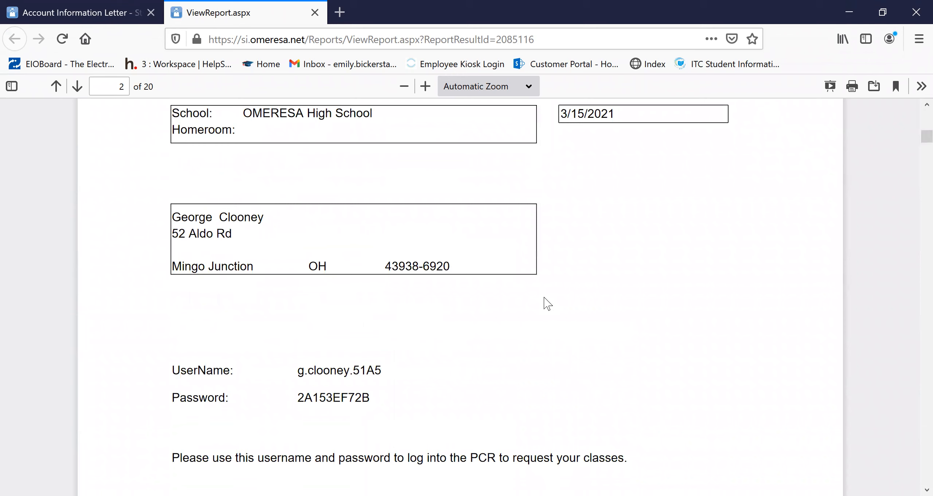
pyautogui.scroll(-2, 243, 312)
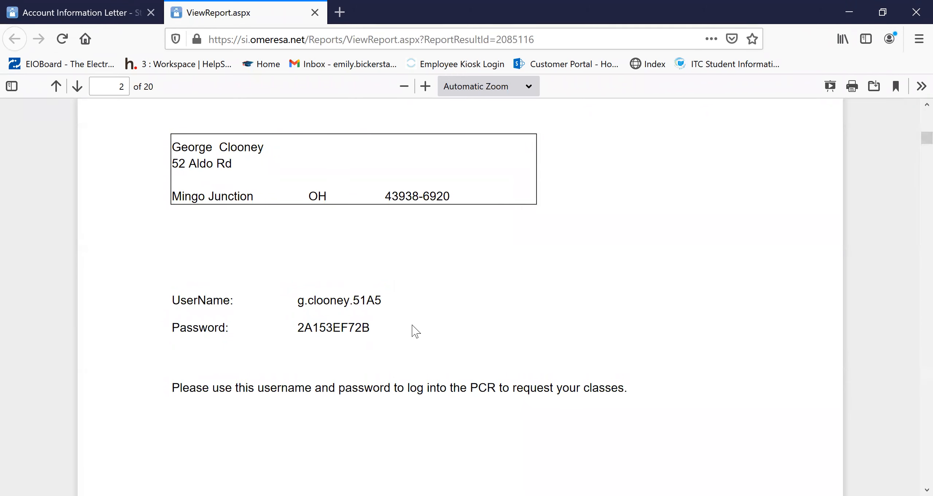
pyautogui.scroll(-2, 338, 304)
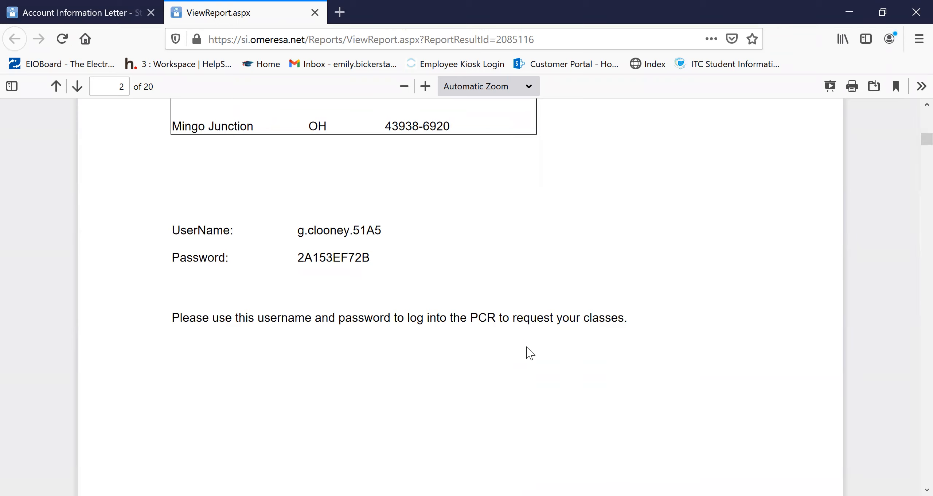
pyautogui.scroll(-15, 530, 353)
pyautogui.scroll(-15, 530, 352)
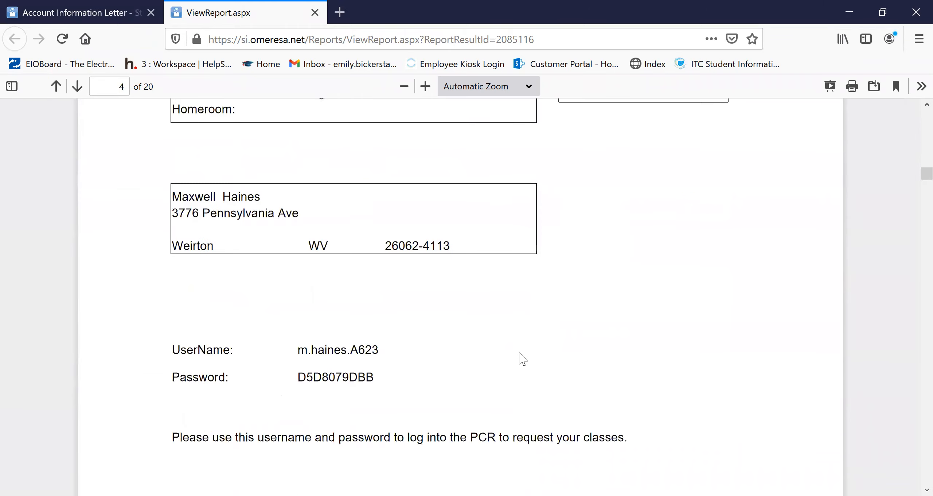
pyautogui.scroll(-3, 522, 359)
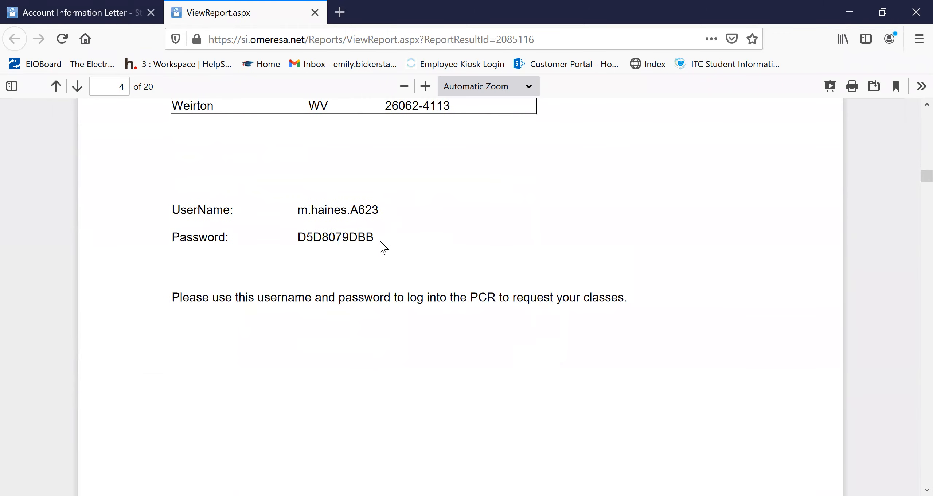
pyautogui.moveTo(379, 247); pyautogui.dragTo(281, 246)
pyautogui.click(477, 197)
# - Return StudentInformation to its home page, then open the public student login page through the Support section of omeresa.net in a new tab
pyautogui.click(51, 12)
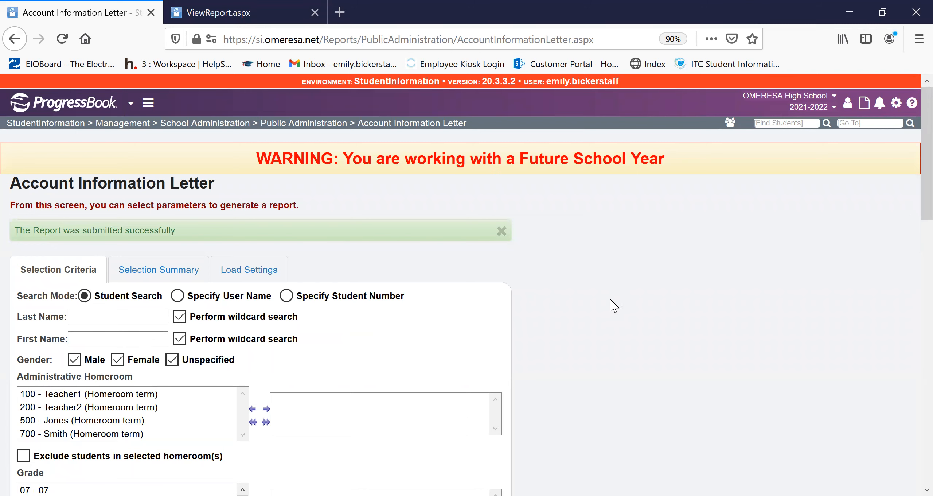
pyautogui.click(74, 107)
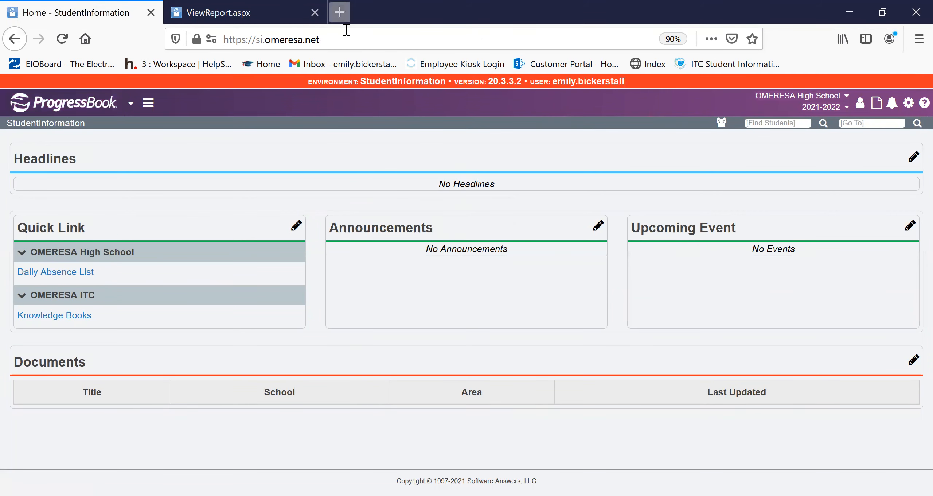
pyautogui.click(341, 13)
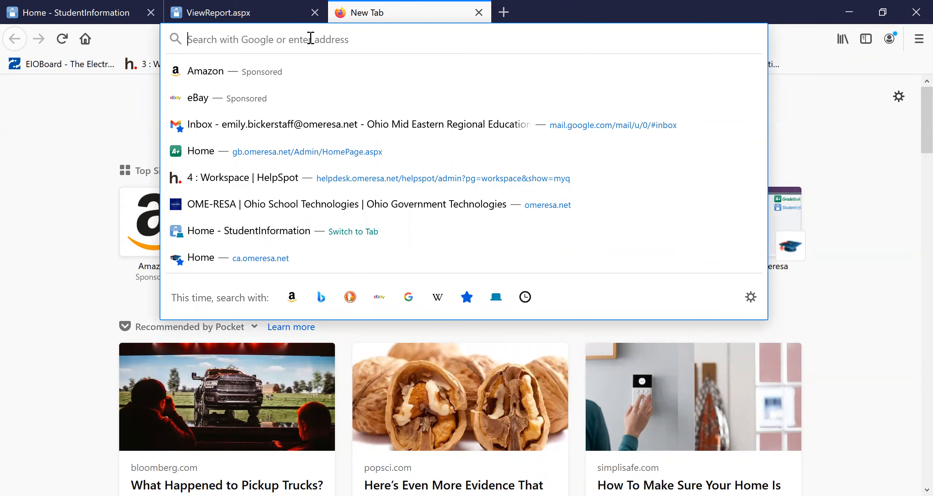
pyautogui.write('omeresa.n')
pyautogui.press('Return')
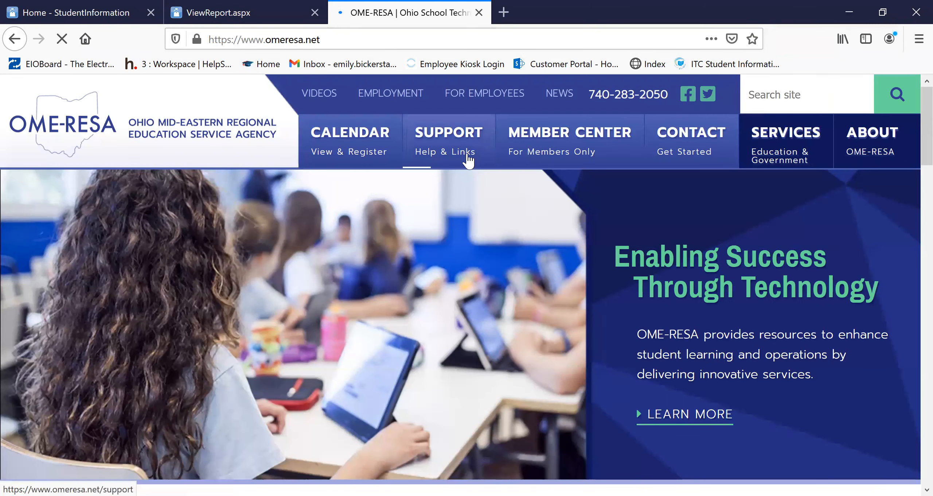
pyautogui.click(469, 161)
pyautogui.click(334, 310)
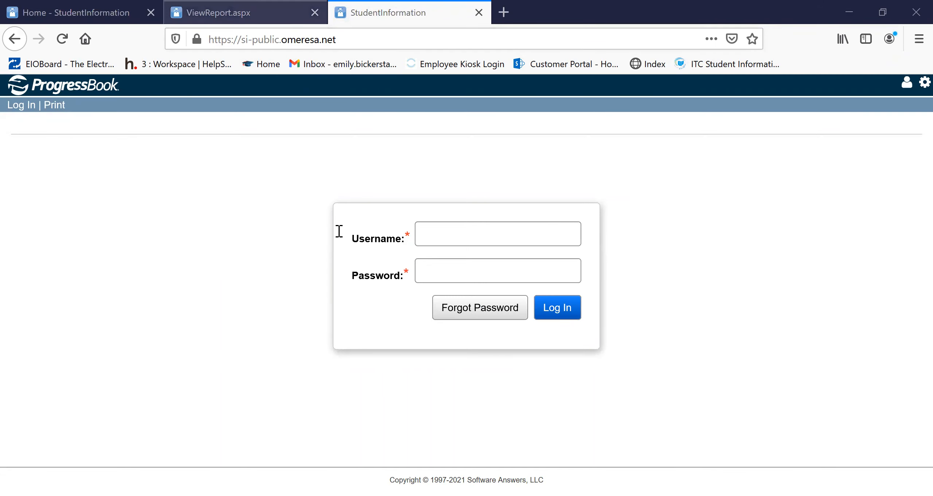
# - Copy the student's username from the account letter into the Username field of the public login page
pyautogui.hotkey('ctrl', 'shift', 'Tab')
pyautogui.moveTo(379, 214); pyautogui.dragTo(301, 215)
pyautogui.hotkey('ctrl', 'c')
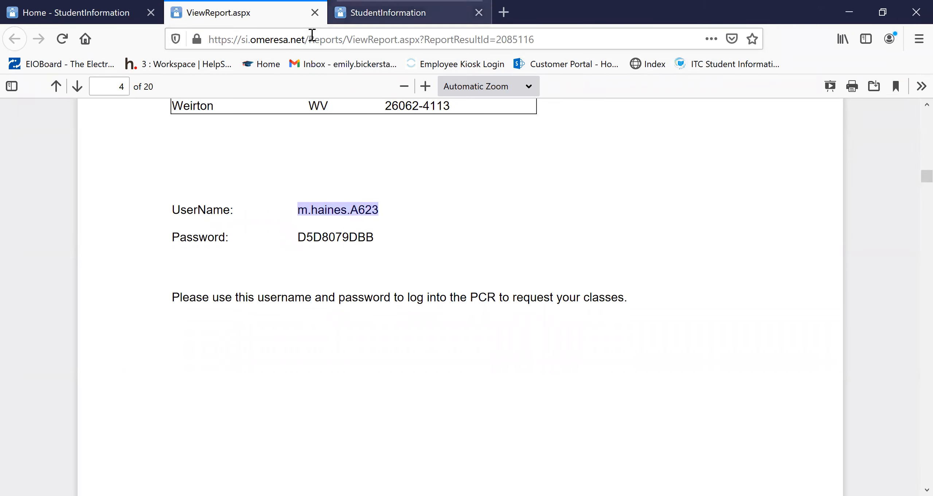
pyautogui.click(338, 22)
pyautogui.click(430, 232)
pyautogui.hotkey('ctrl', 'v')
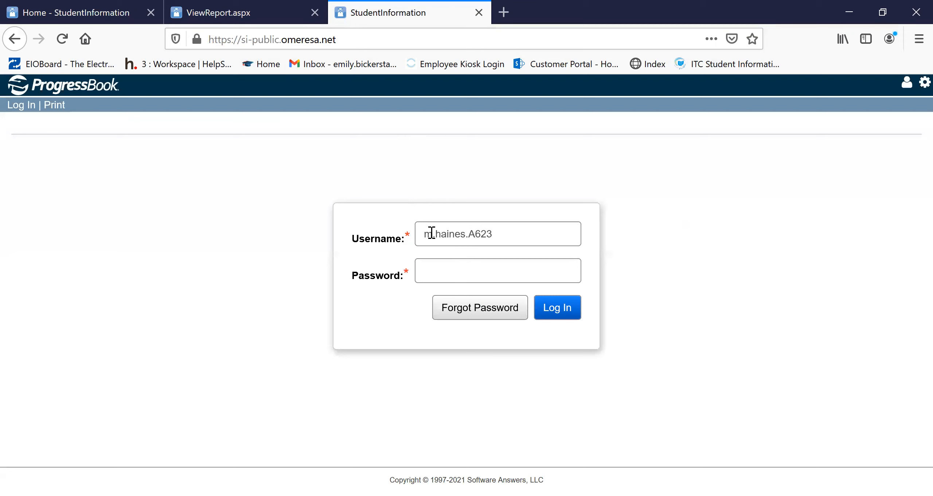
# - Try to log in with the account password copied from the student's letter, without saving the login in the browser
pyautogui.click(268, 21)
pyautogui.click(328, 250)
pyautogui.moveTo(299, 241); pyautogui.dragTo(299, 235)
pyautogui.click(338, 255)
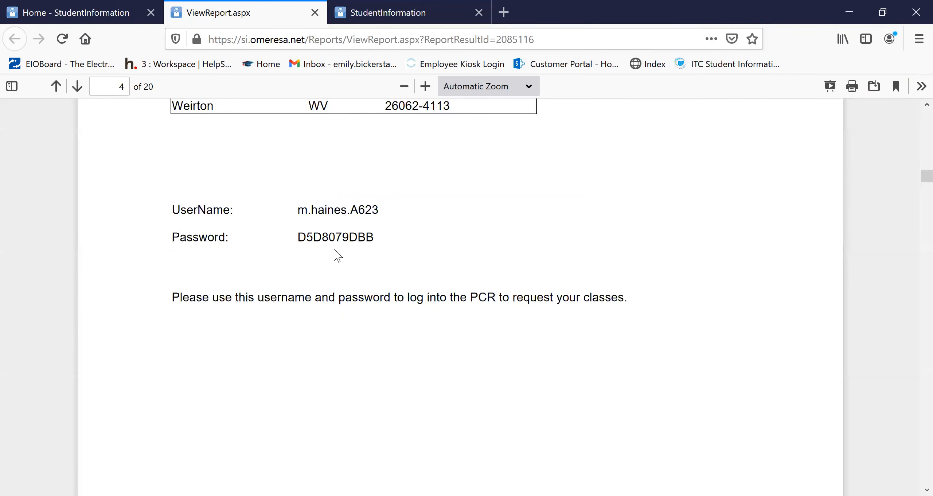
pyautogui.moveTo(374, 238)
pyautogui.mouseDown()
pyautogui.moveTo(299, 245)
pyautogui.moveTo(381, 252)
pyautogui.moveTo(365, 241)
pyautogui.mouseUp()
pyautogui.click(308, 238)
pyautogui.click(378, 237)
pyautogui.click(300, 245)
pyautogui.hotkey('ctrl', 'Tab')
pyautogui.click(440, 276)
pyautogui.hotkey('ctrl', 'v')
pyautogui.click(558, 315)
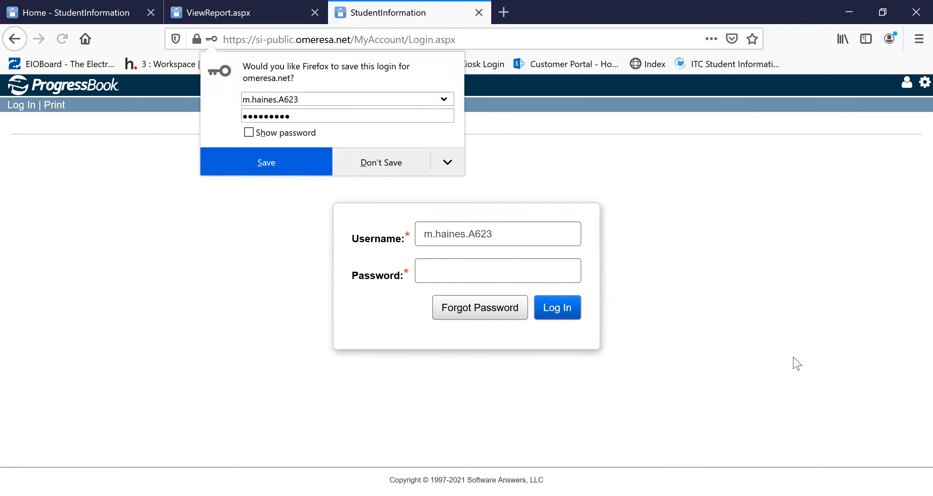
pyautogui.click(382, 165)
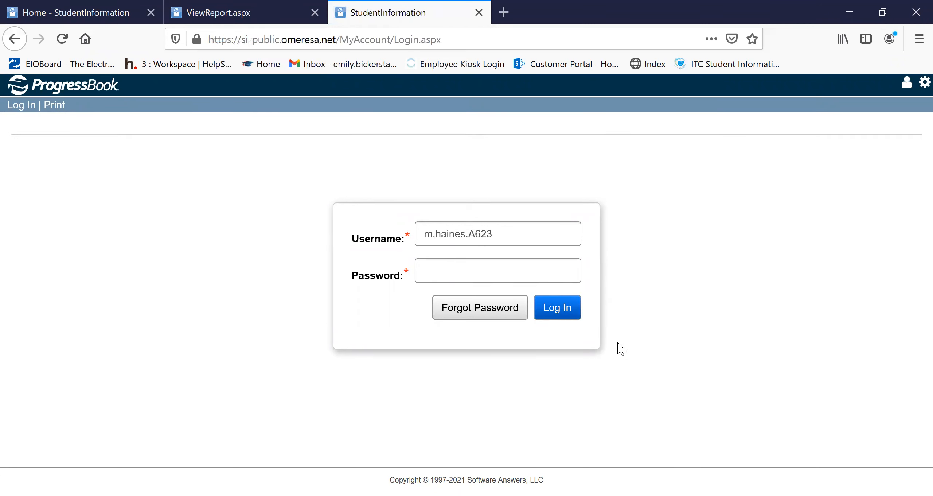
pyautogui.click(563, 314)
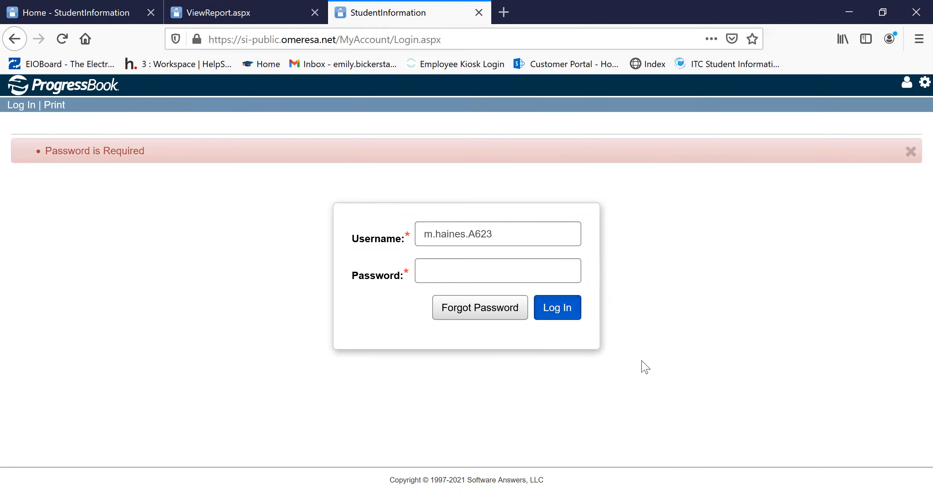
# - Paste the complete account password from the student's letter and log in to the student portal without saving the login
pyautogui.click(281, 29)
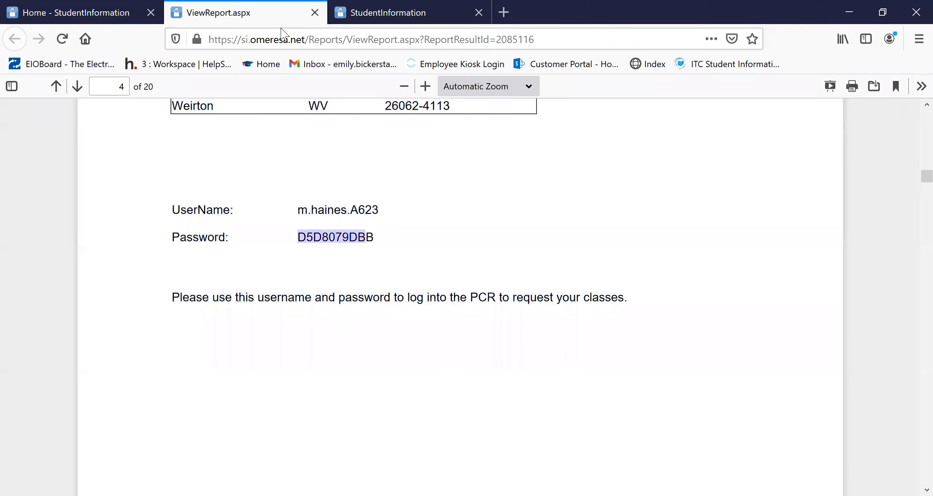
pyautogui.click(386, 12)
pyautogui.click(428, 272)
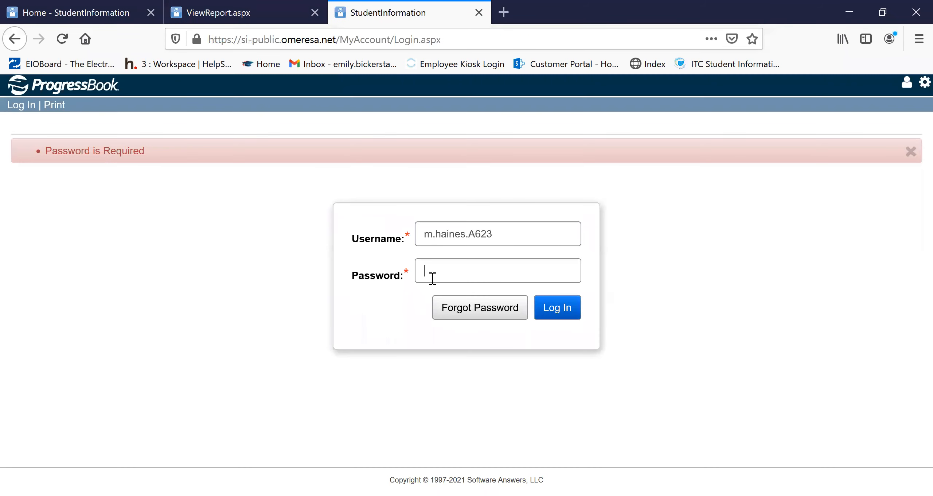
pyautogui.hotkey('ctrl', 'v')
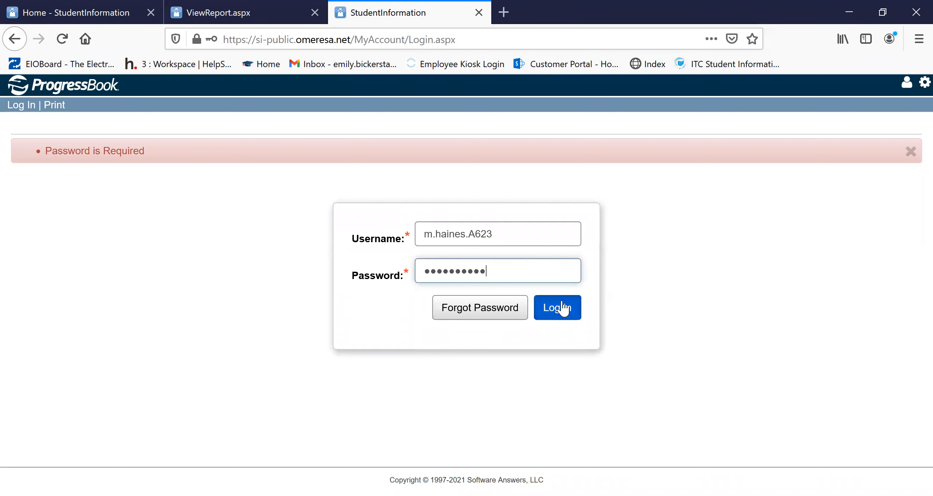
pyautogui.click(558, 308)
pyautogui.click(376, 165)
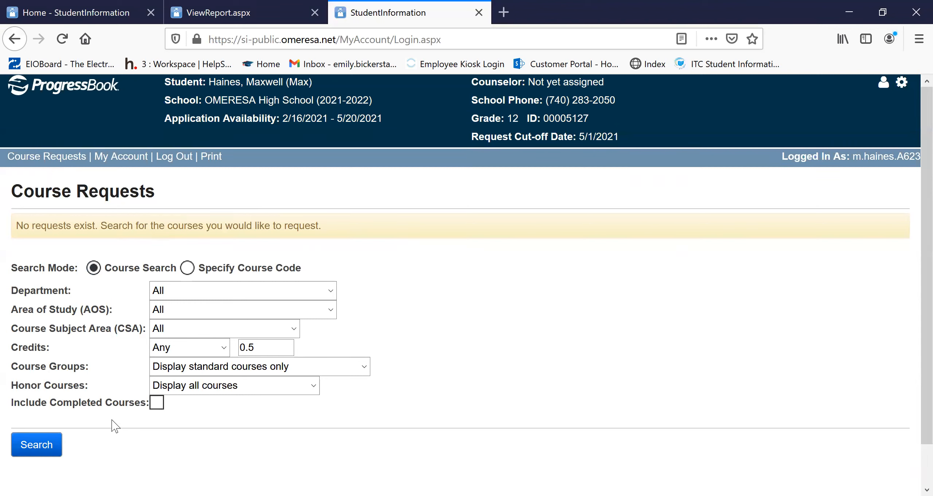
# - Search for available courses with the default course filters and look over the course list
pyautogui.click(39, 444)
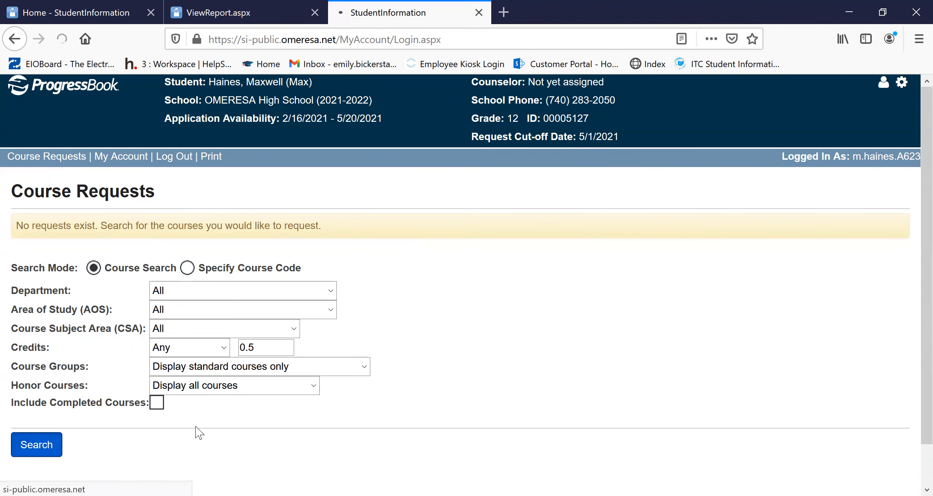
pyautogui.scroll(-8, 270, 344)
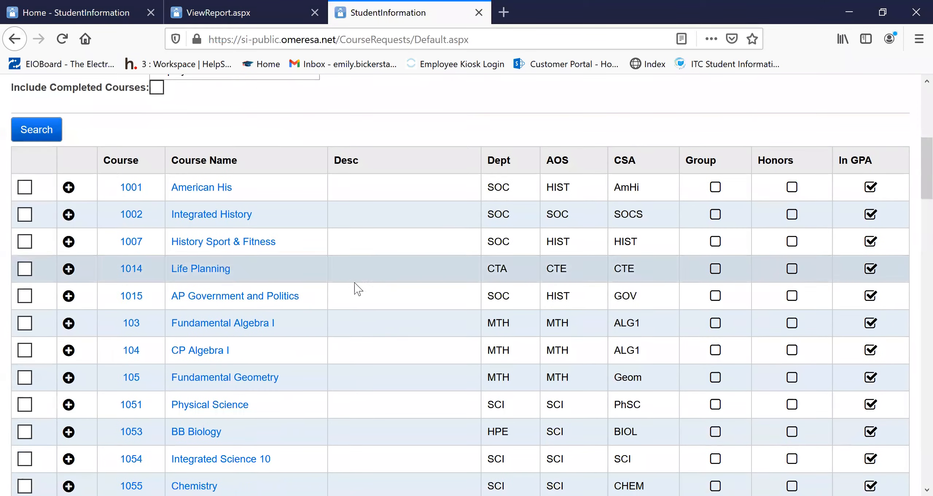
pyautogui.scroll(8, 354, 288)
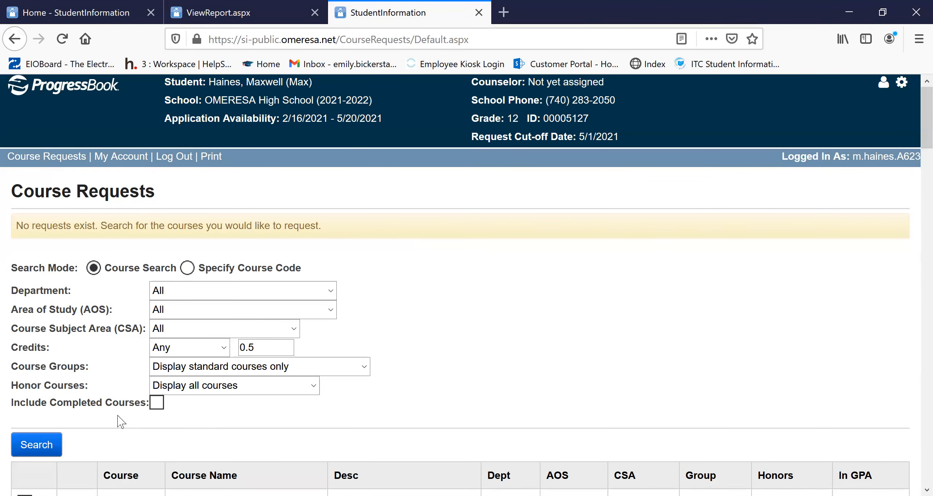
# - Include completed courses in the course request search and run the search again
pyautogui.click(156, 402)
pyautogui.click(41, 449)
pyautogui.scroll(-5, 398, 351)
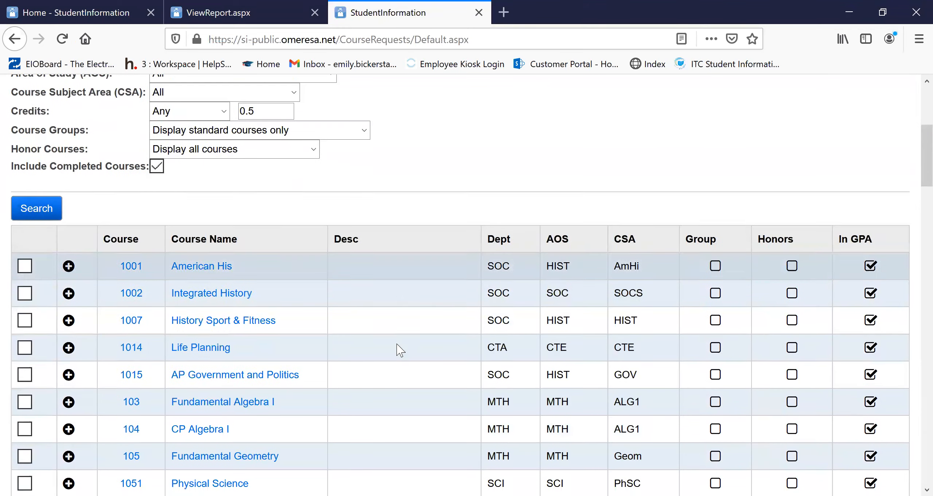
# - Request the courses 1001 American His, 1055 Chemistry and 120 Calculus from the course search results
pyautogui.scroll(-2, 397, 350)
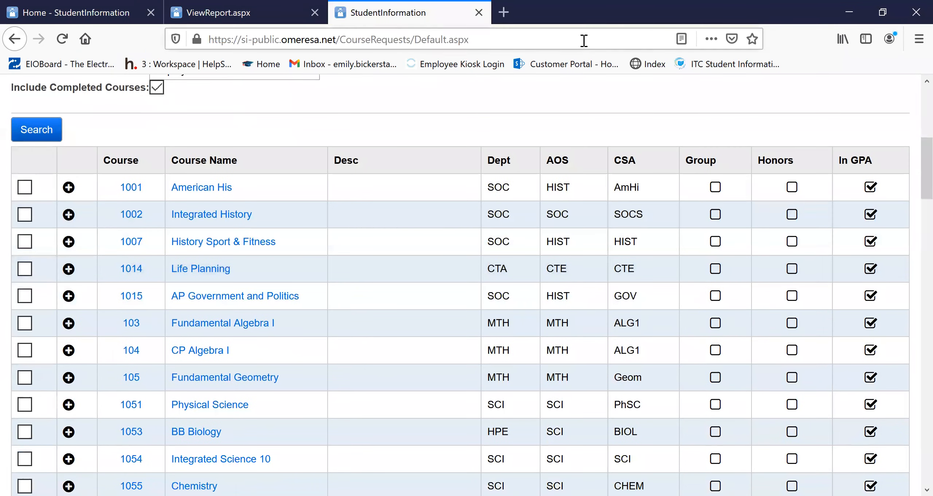
pyautogui.scroll(7, 433, 277)
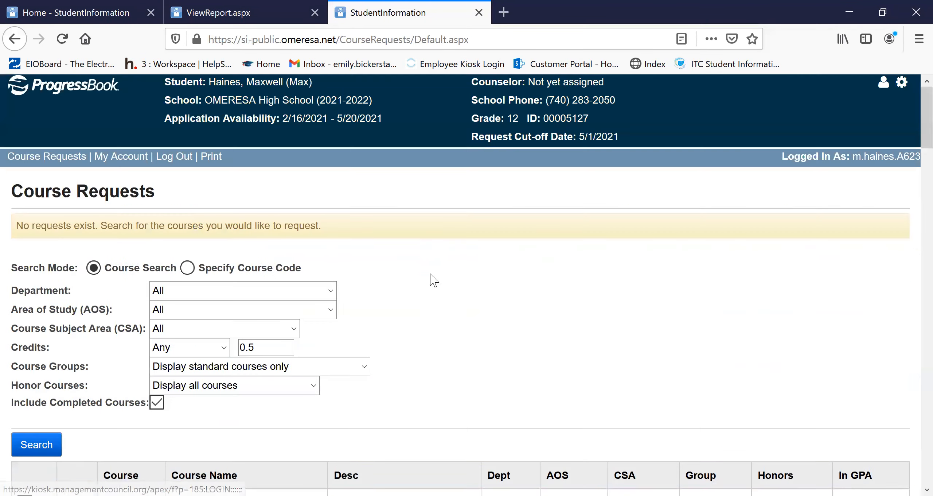
pyautogui.scroll(-10, 447, 392)
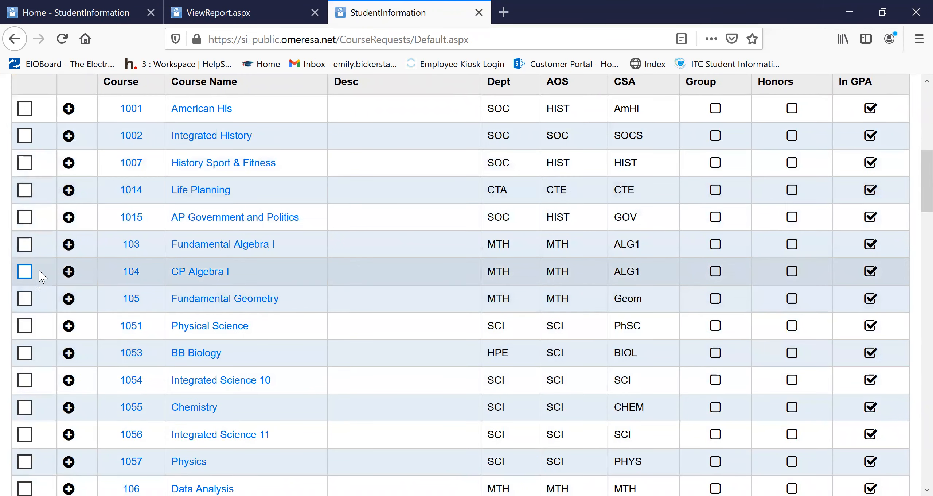
pyautogui.click(25, 109)
pyautogui.scroll(-2, 108, 329)
pyautogui.click(19, 328)
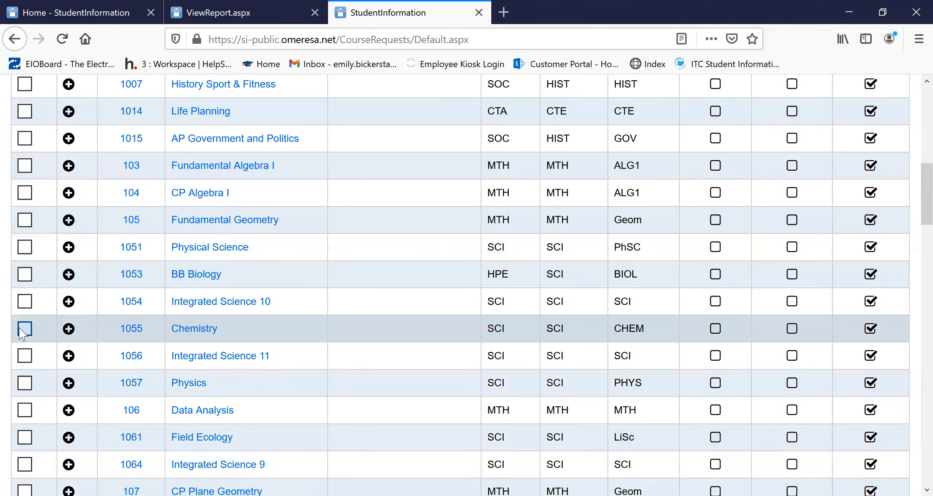
pyautogui.scroll(-5, 250, 366)
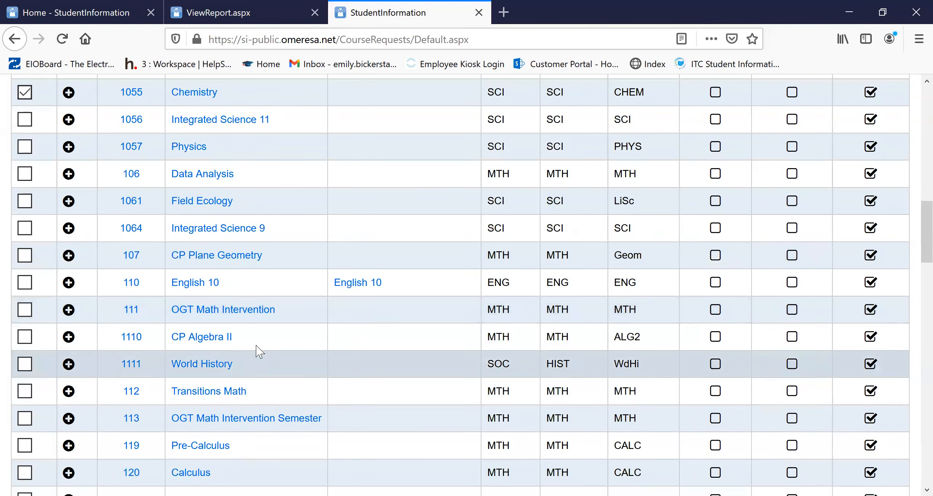
pyautogui.scroll(-5, 323, 412)
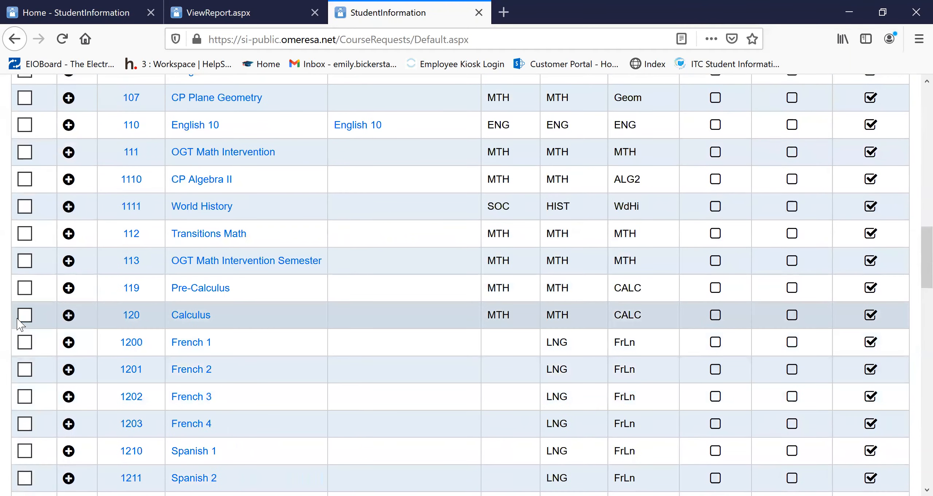
pyautogui.click(25, 317)
pyautogui.scroll(13, 557, 368)
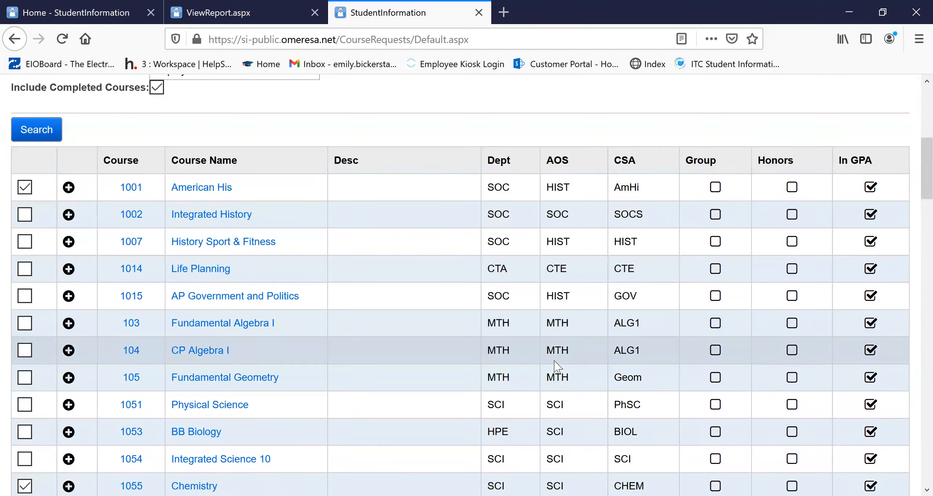
pyautogui.scroll(8, 556, 365)
pyautogui.scroll(-10, 340, 333)
pyautogui.scroll(2, 188, 330)
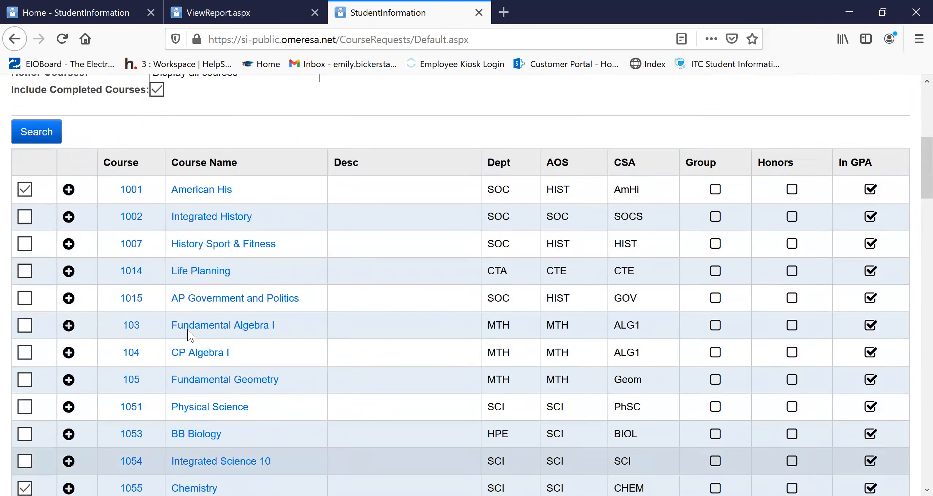
pyautogui.scroll(6, 187, 330)
pyautogui.scroll(-20, 187, 335)
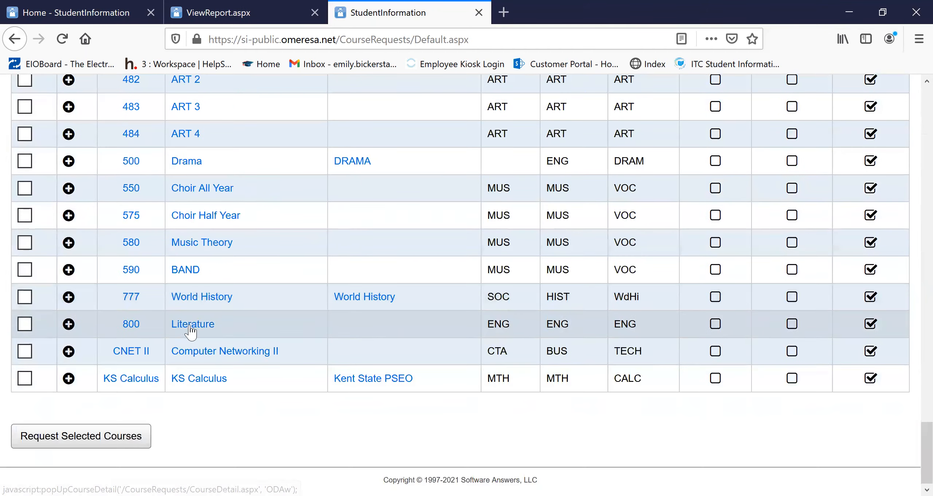
pyautogui.click(92, 444)
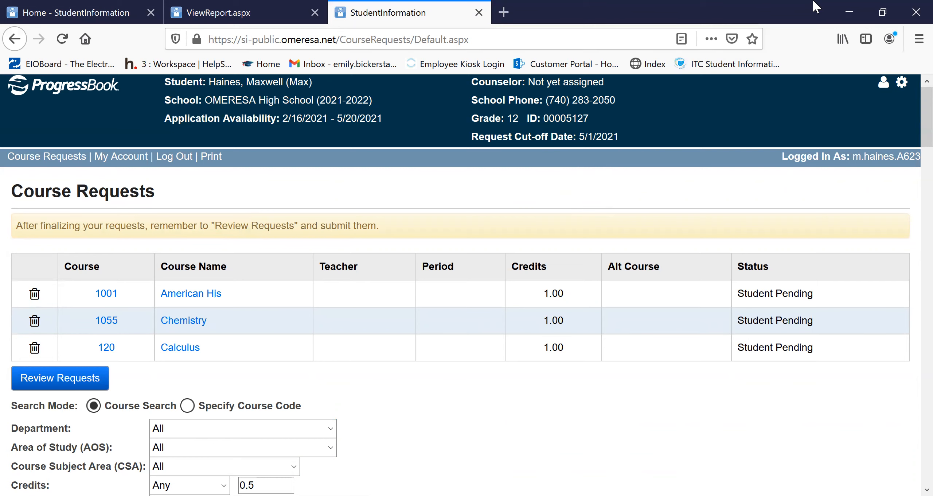
# - Switch to the staff StudentInformation site and go to the Uncommitted Requests page
pyautogui.click(102, 11)
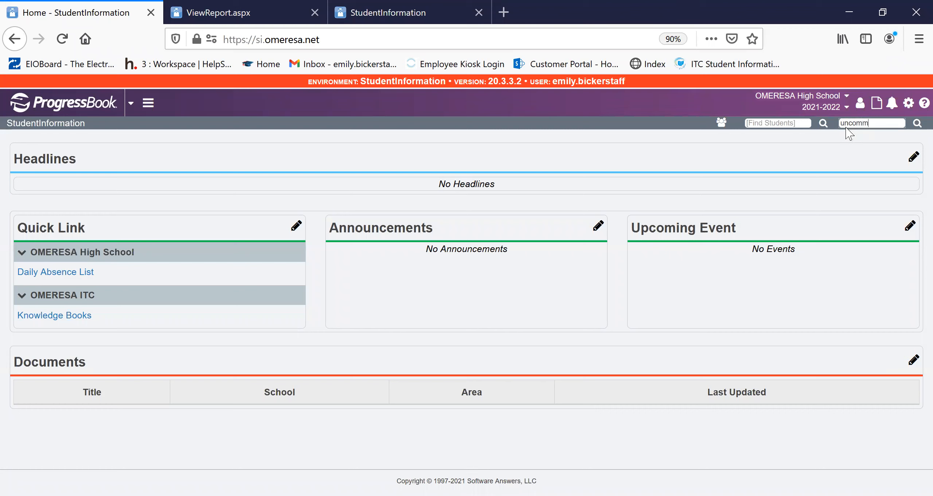
pyautogui.write('s')
pyautogui.press('BackSpace')
pyautogui.write('ests')
pyautogui.press('Return')
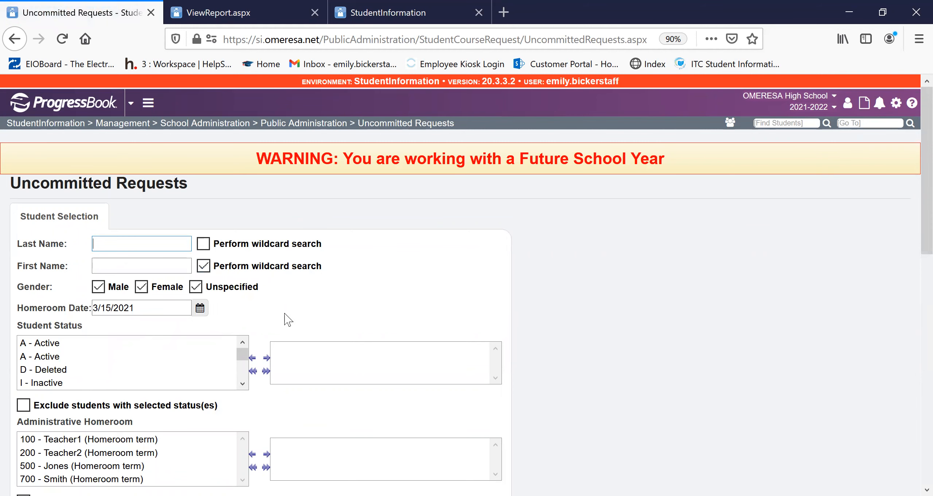
# - Search for students whose course requests are uncommitted by student, leaving the other student filters at their defaults
pyautogui.scroll(-5, 303, 306)
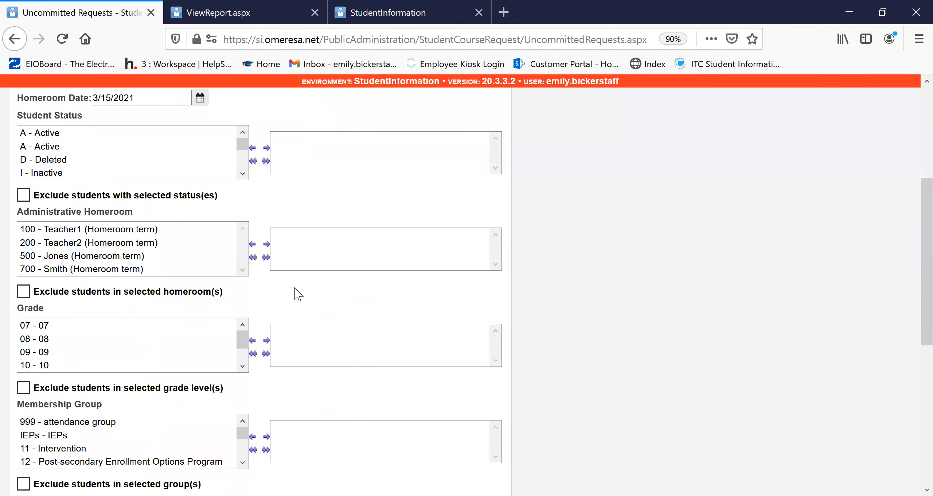
pyautogui.scroll(-2, 204, 339)
pyautogui.scroll(-7, 369, 325)
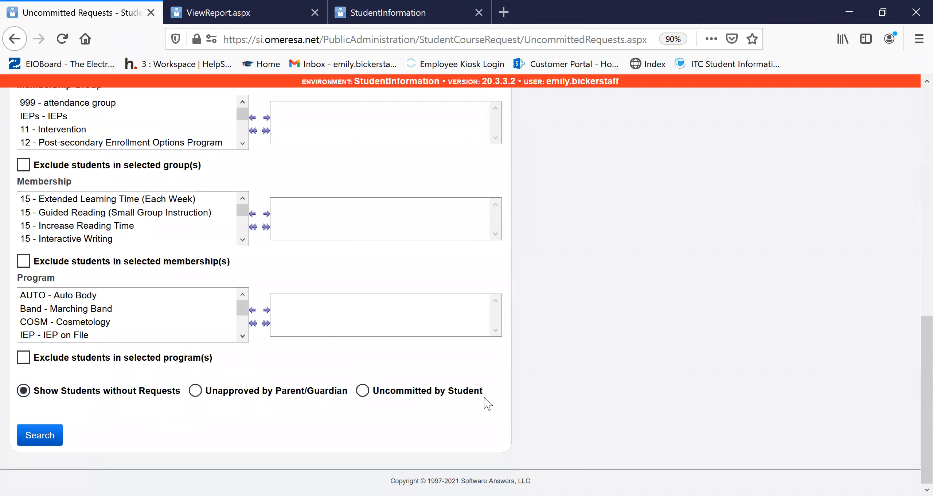
pyautogui.click(363, 390)
pyautogui.click(47, 431)
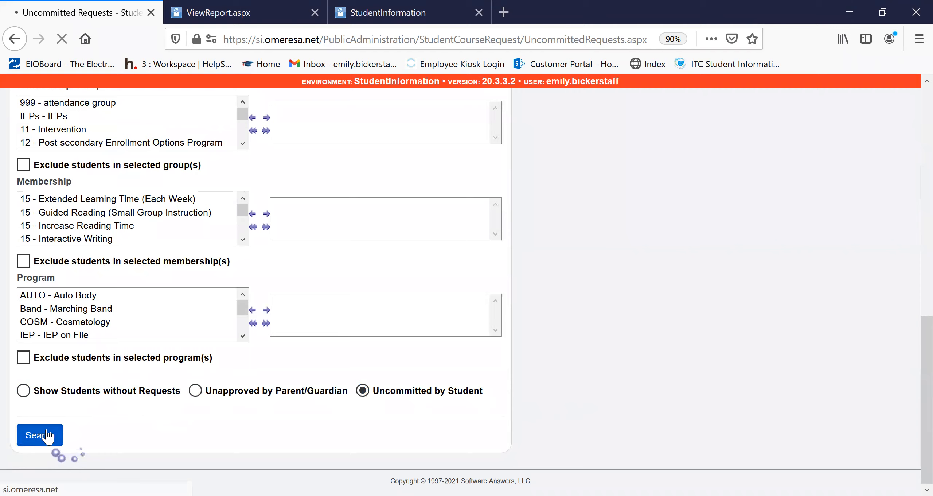
pyautogui.scroll(-6, 337, 286)
pyautogui.scroll(-4, 337, 292)
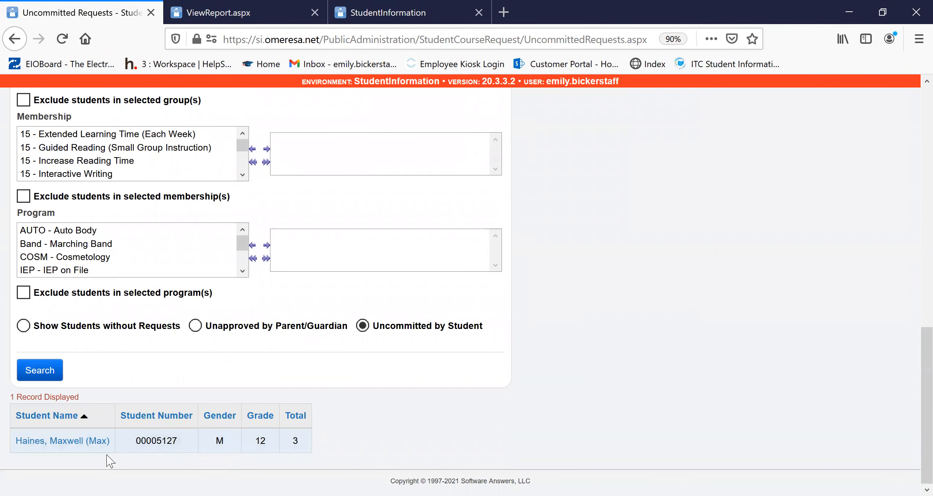
# - Compare the student portal's pending requests with the uncommitted search result, and open the listed student's requests on the staff site
pyautogui.click(375, 14)
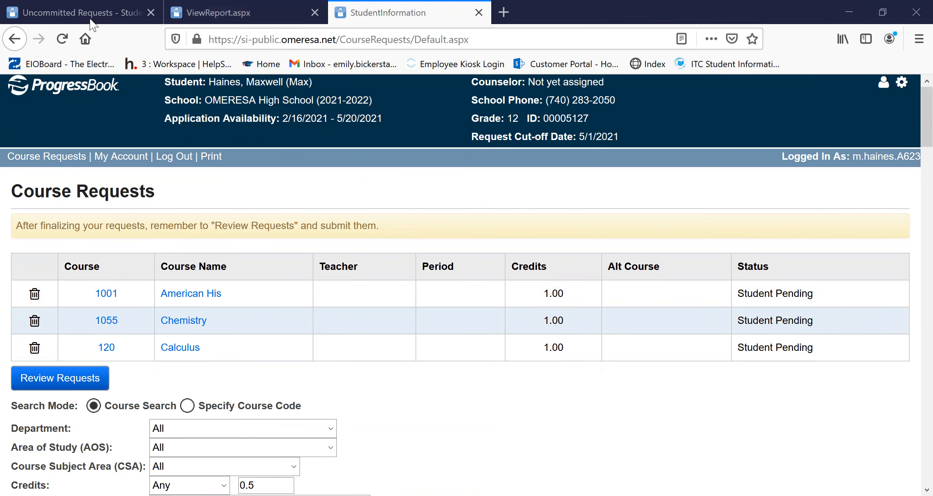
pyautogui.click(77, 4)
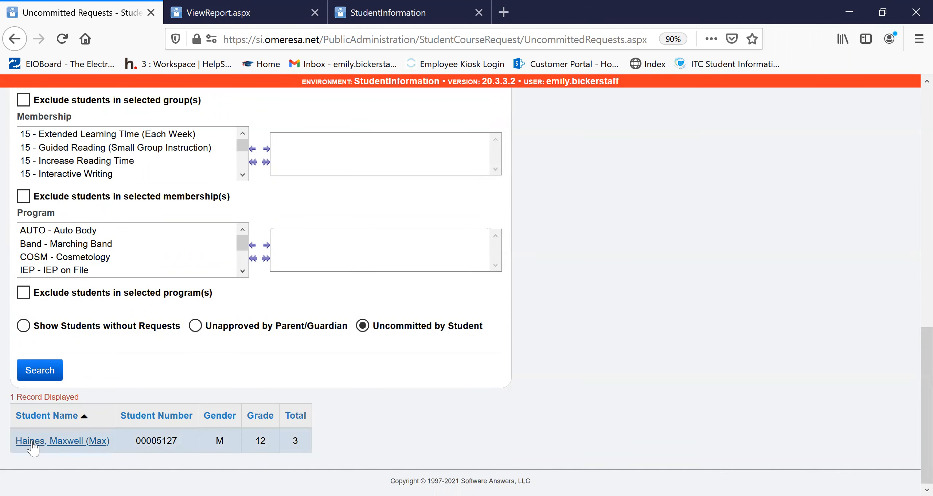
pyautogui.click(68, 441)
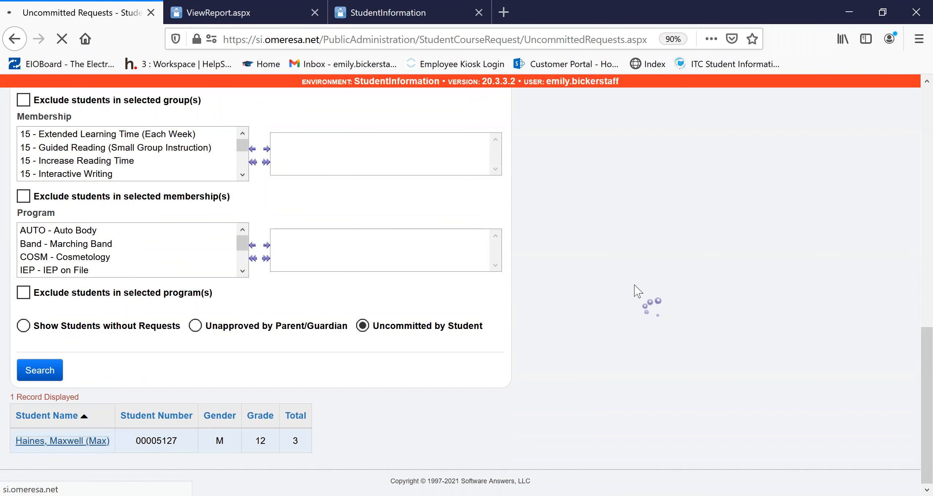
pyautogui.scroll(-1, 335, 355)
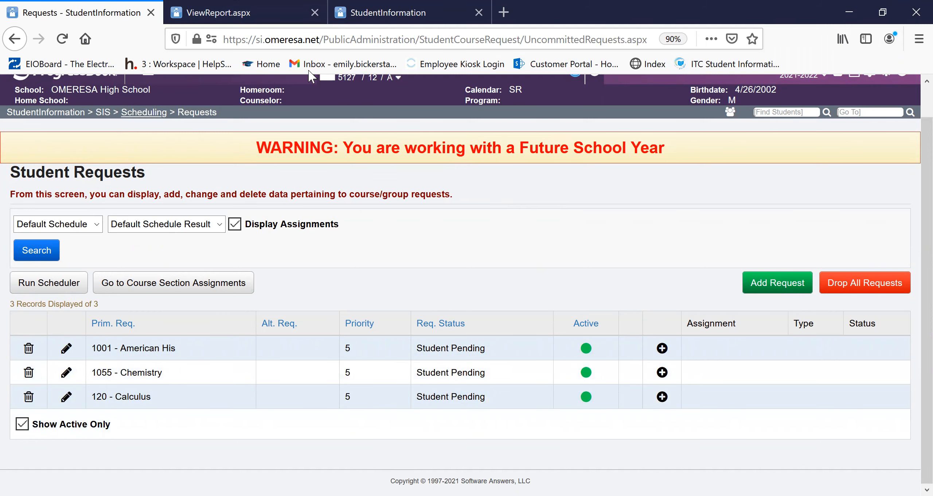
# - Review the three pending course requests in the student portal and submit them
pyautogui.click(388, 13)
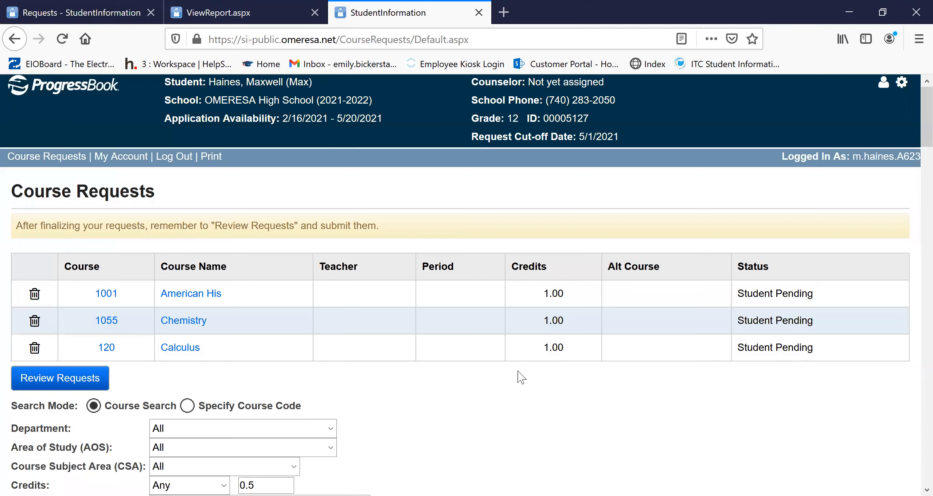
pyautogui.scroll(-2, 516, 377)
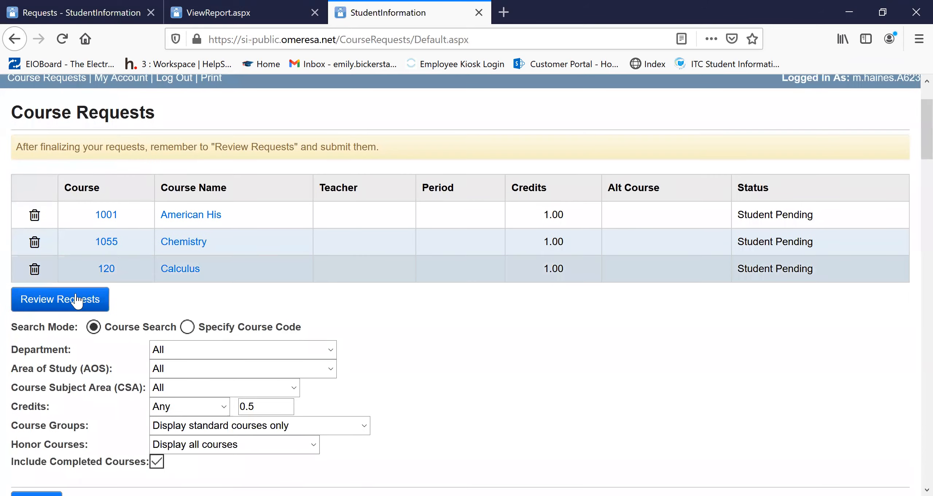
pyautogui.click(105, 302)
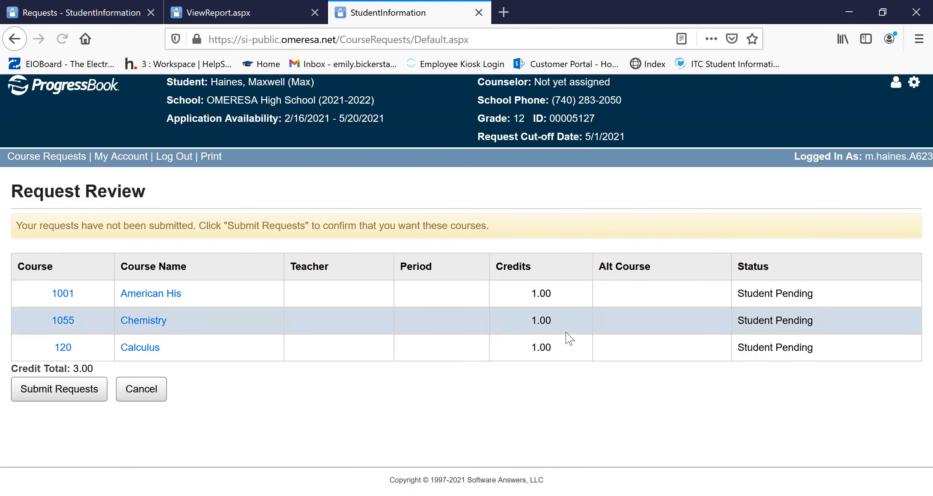
pyautogui.click(75, 400)
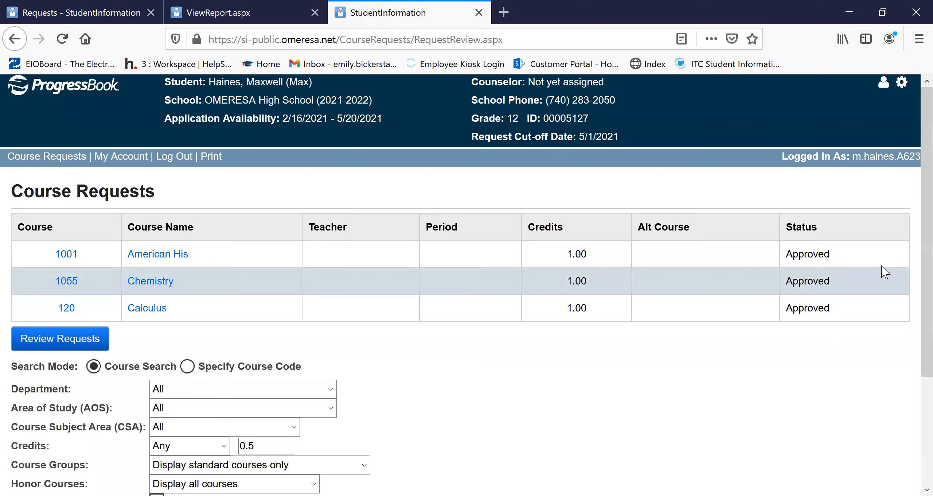
# - Return to Uncommitted Requests on the staff site and rerun the search for requests uncommitted by student
pyautogui.click(109, 11)
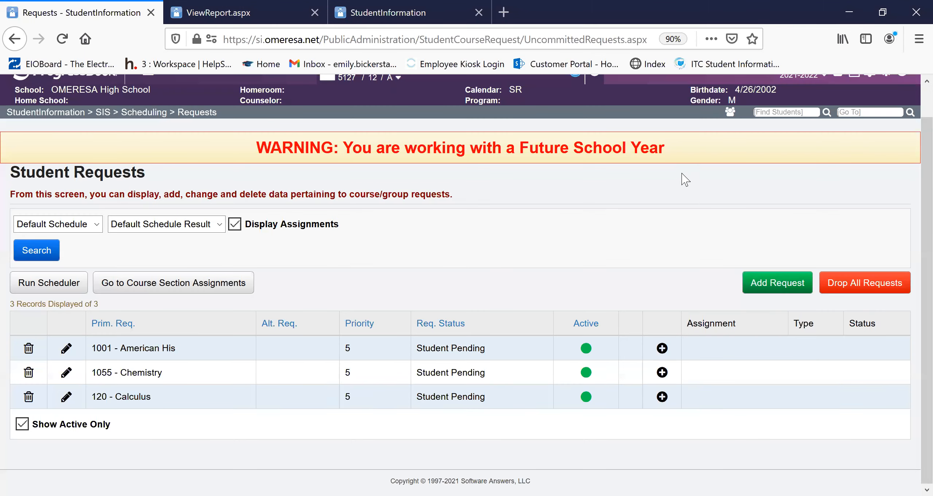
pyautogui.click(14, 38)
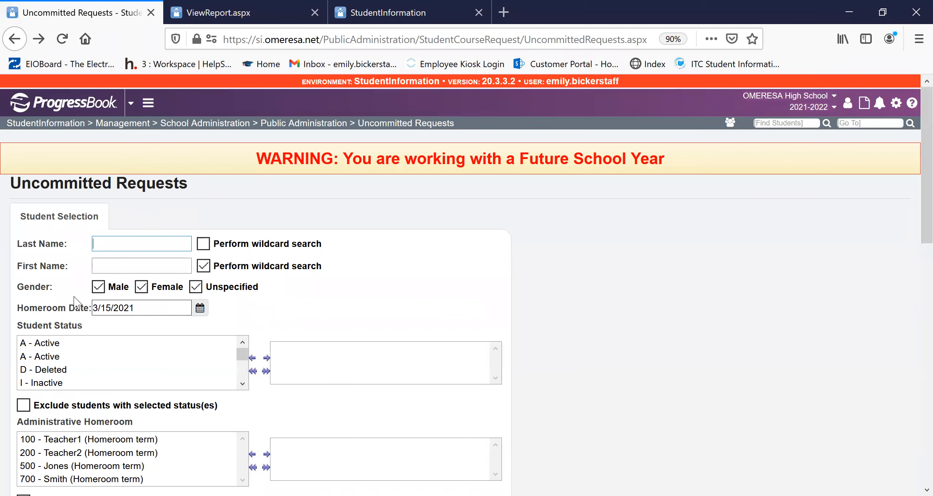
pyautogui.scroll(-15, 132, 310)
pyautogui.click(38, 374)
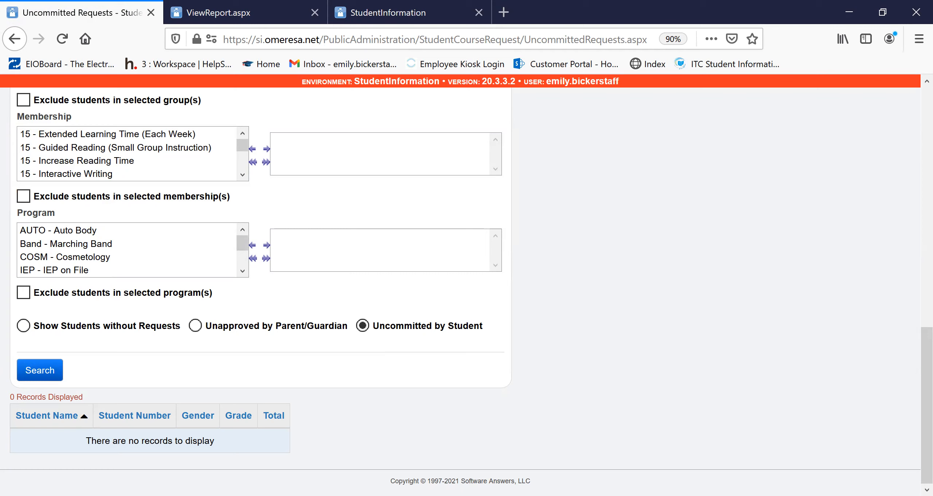
# - View the student's Account Usage under Public Administration, and clear the student from context to show the full search form
pyautogui.scroll(15, 800, 368)
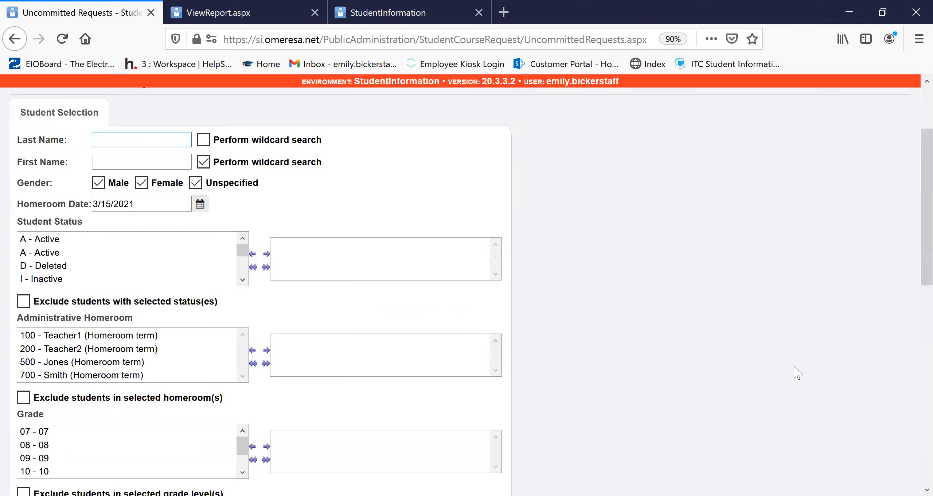
pyautogui.click(343, 126)
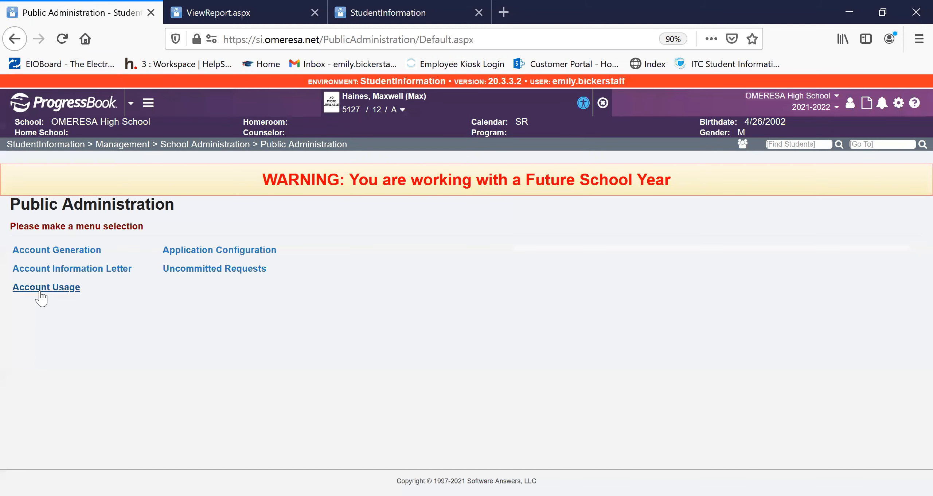
pyautogui.click(41, 289)
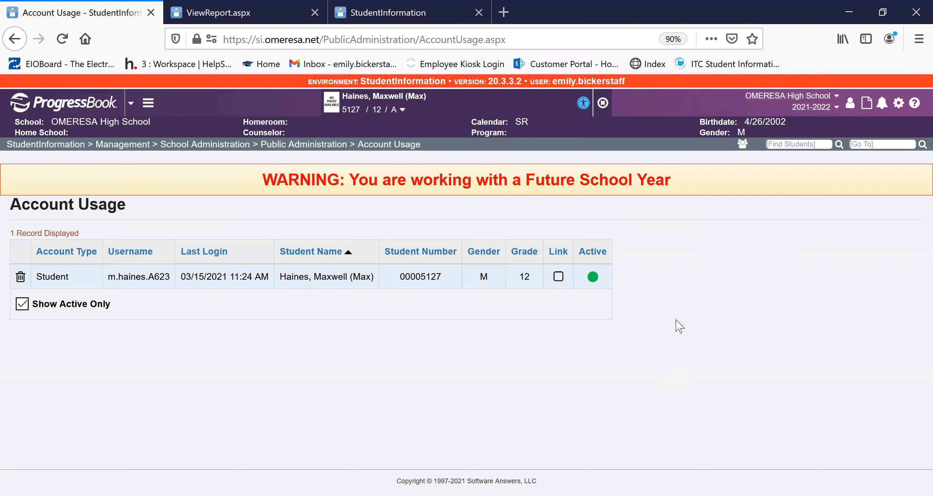
pyautogui.click(603, 103)
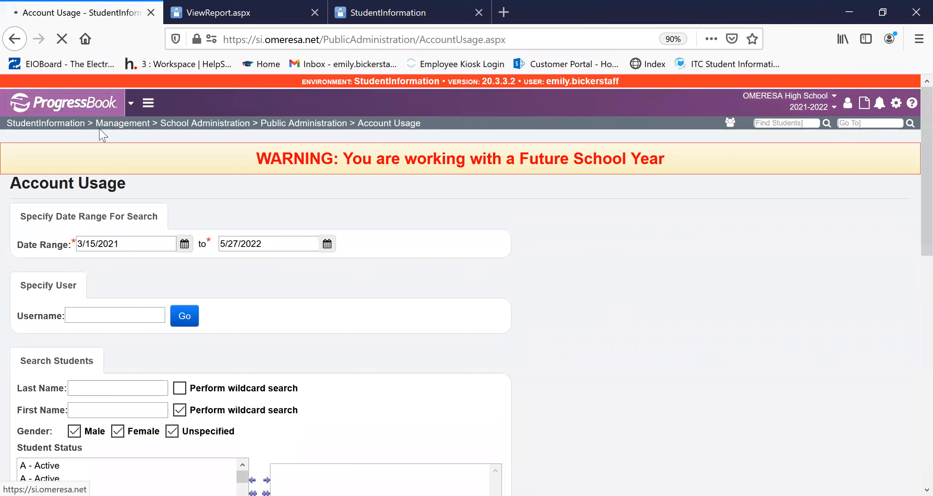
# - Leave Account Usage and go to the Course Curriculum (CRSE) report page
pyautogui.click(125, 125)
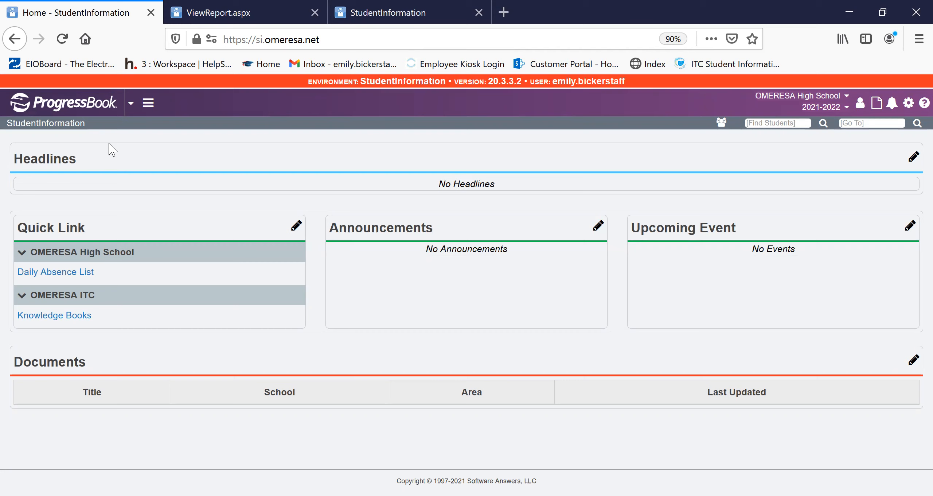
pyautogui.click(879, 124)
pyautogui.write('crse')
pyautogui.press('Return')
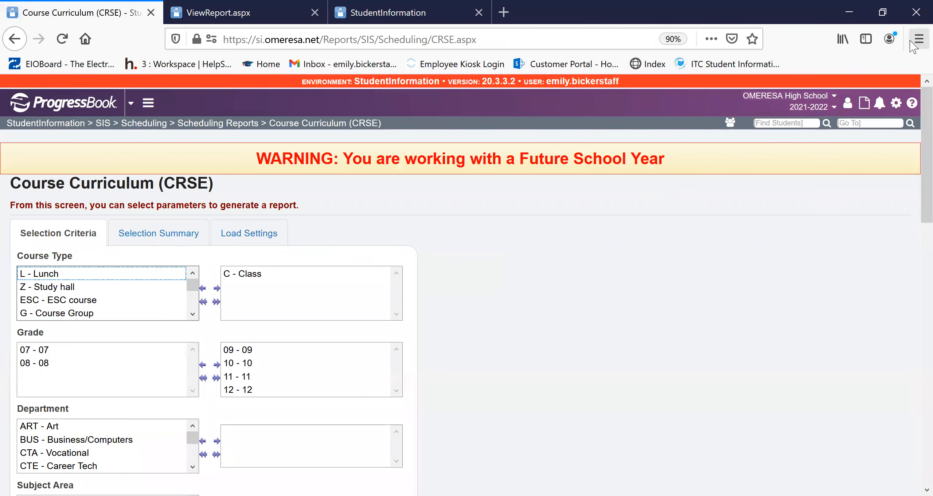
# - Go to the Tally Of Student Course Requests (R402) report page
pyautogui.click(866, 123)
pyautogui.click(879, 126)
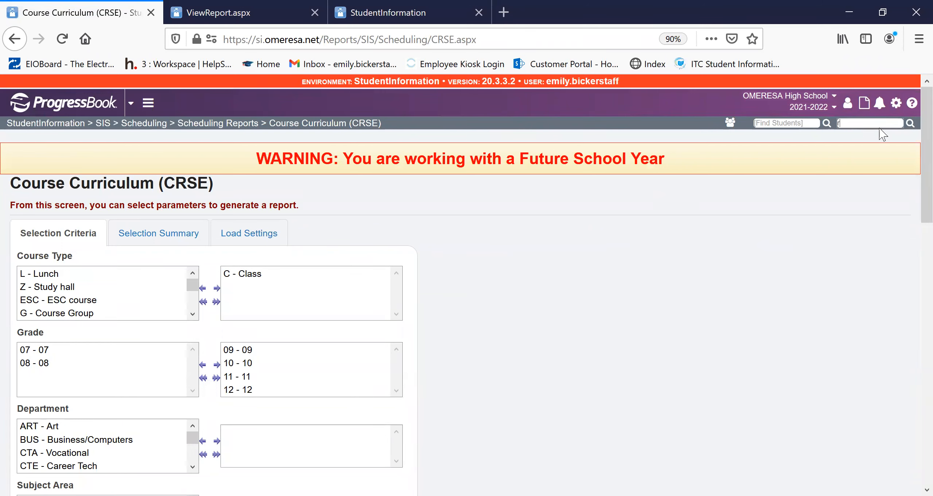
pyautogui.write('r402')
pyautogui.press('Return')
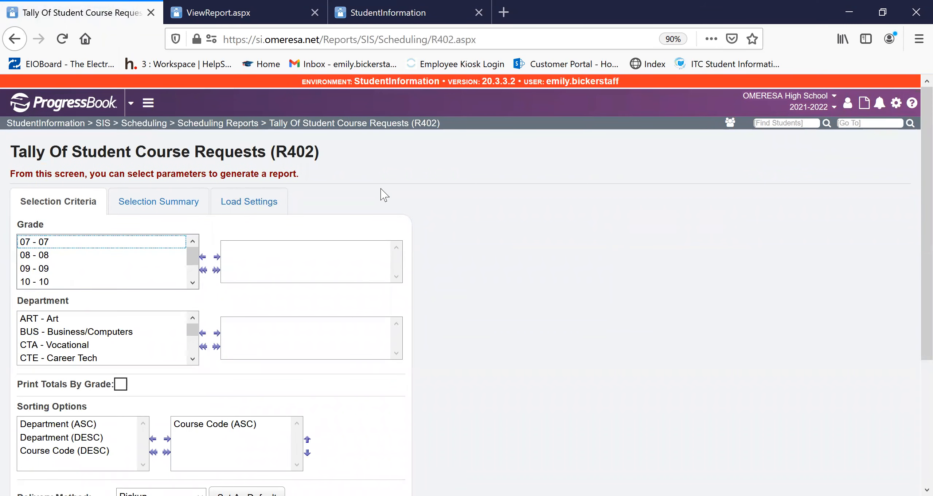
# - Submit the Tally Of Student Course Requests report with its default criteria and close the generated report
pyautogui.scroll(-5, 379, 195)
pyautogui.click(40, 435)
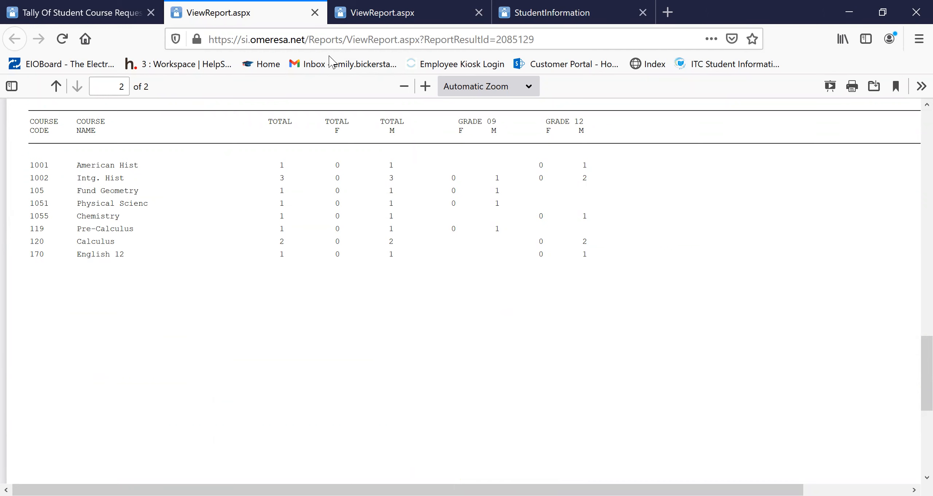
pyautogui.click(315, 12)
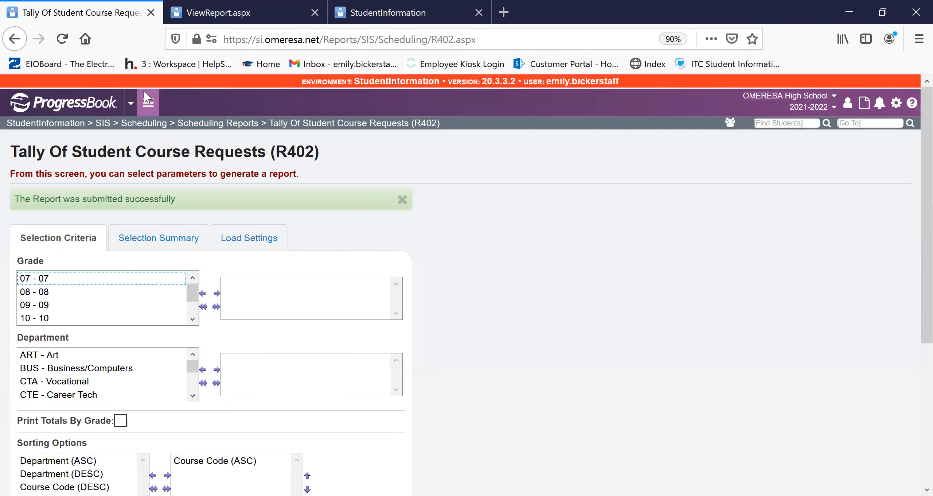
# - Go to the No Requests/Assignments (NORQ) report page and submit the report with the No Requests run type
pyautogui.click(852, 123)
pyautogui.write('N')
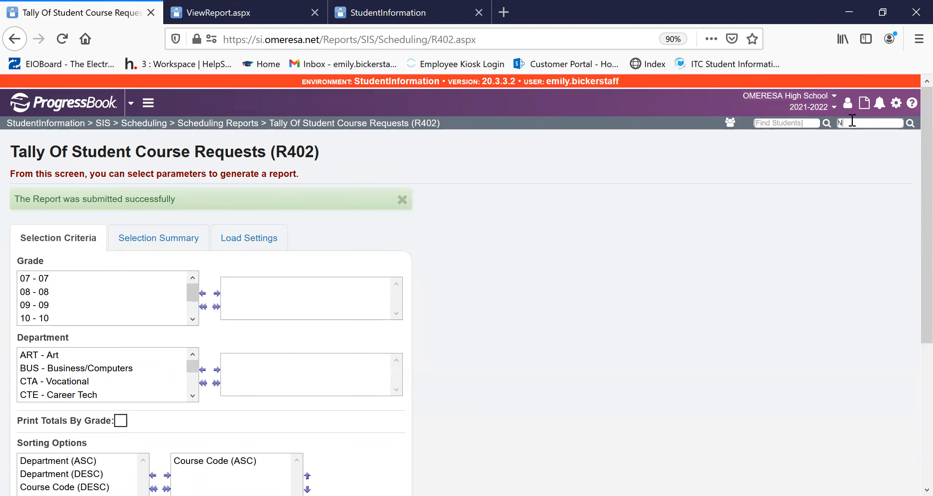
pyautogui.write('ORQ')
pyautogui.click(861, 142)
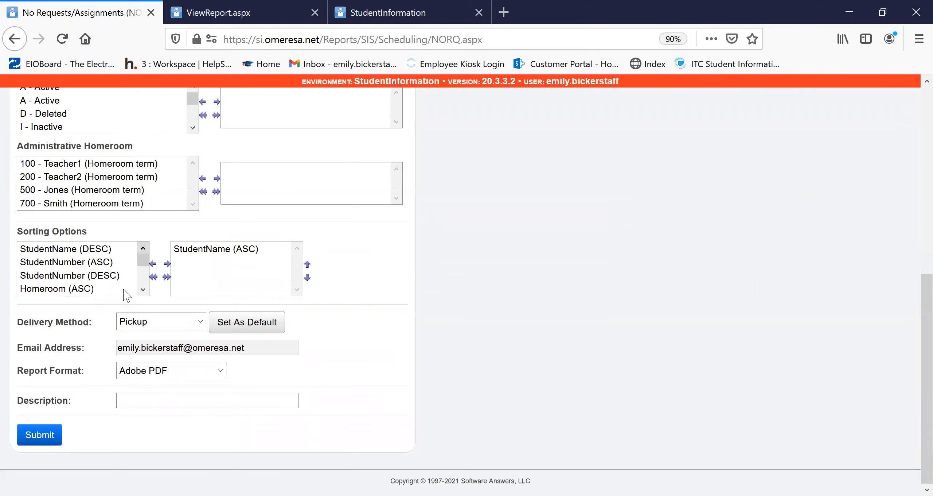
pyautogui.scroll(-5, 87, 383)
pyautogui.click(40, 433)
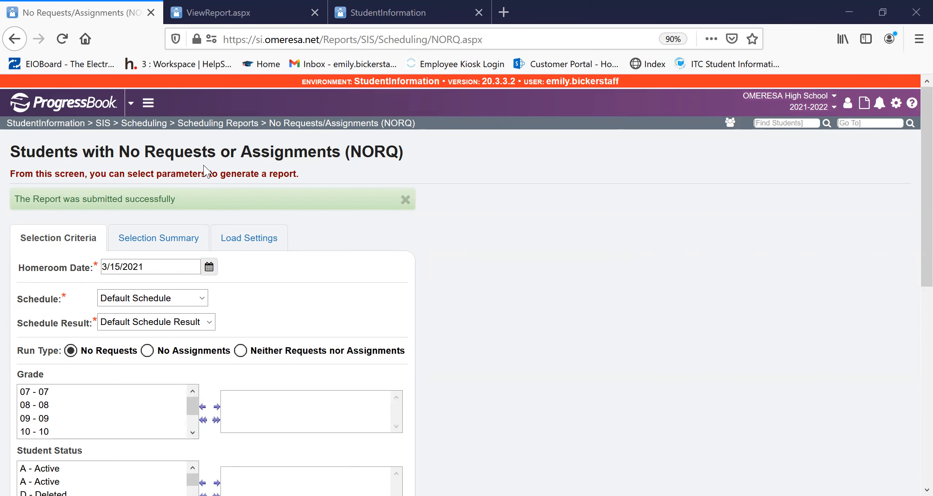
# - Examine the criteria page and student list of the generated NORQ report, and close the report
pyautogui.scroll(-15, 635, 277)
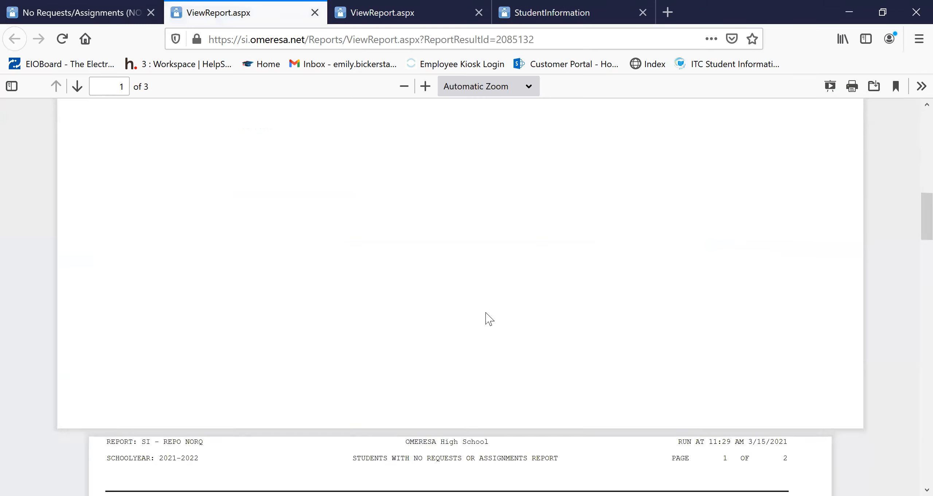
pyautogui.scroll(15, 486, 314)
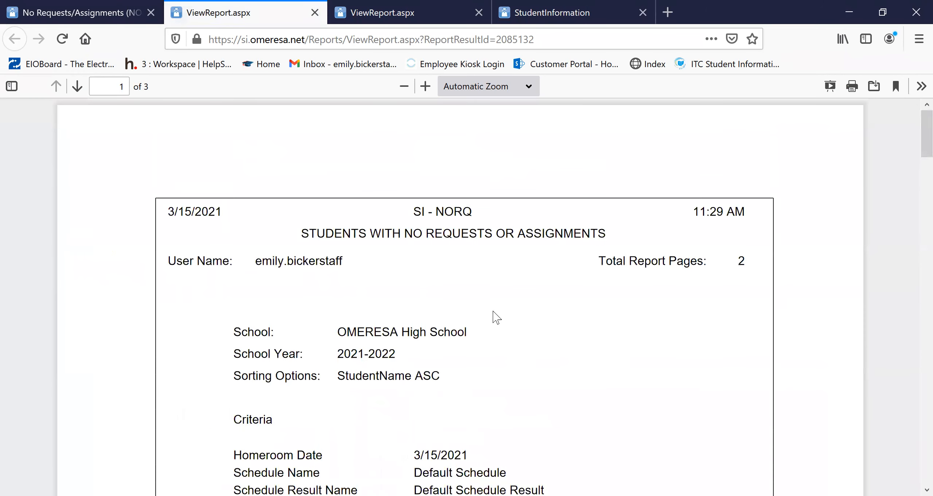
pyautogui.scroll(-6, 510, 311)
pyautogui.scroll(-10, 550, 314)
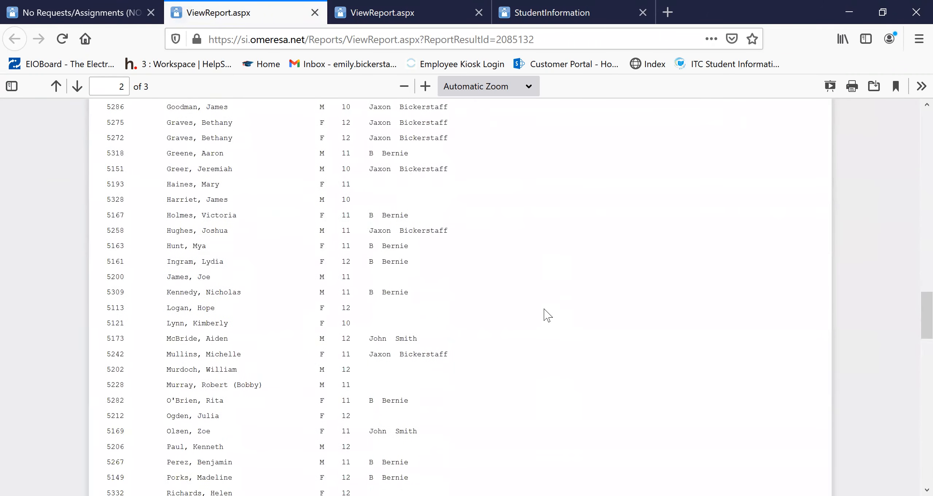
pyautogui.scroll(-12, 547, 314)
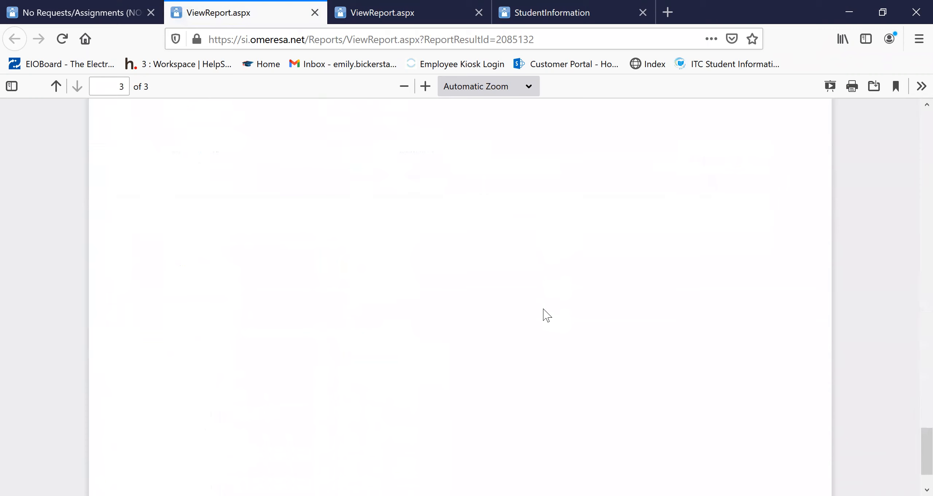
pyautogui.scroll(20, 547, 315)
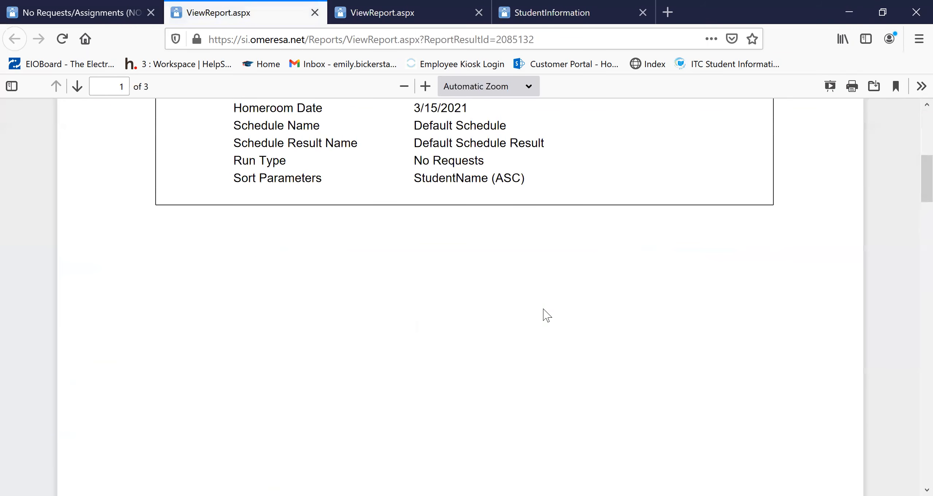
pyautogui.click(113, 16)
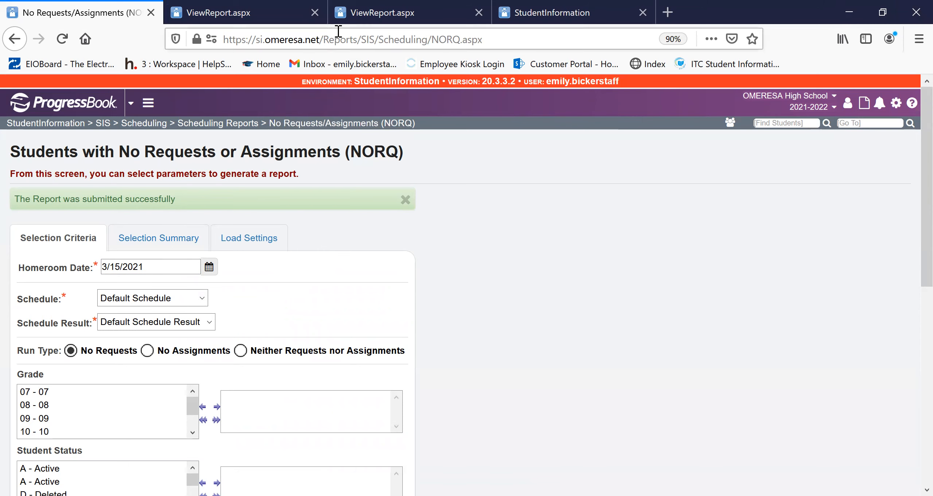
pyautogui.click(315, 12)
# - Go to Job Parameter Sets from the home page and open the Default EB 3/10/21 set for editing
pyautogui.click(95, 108)
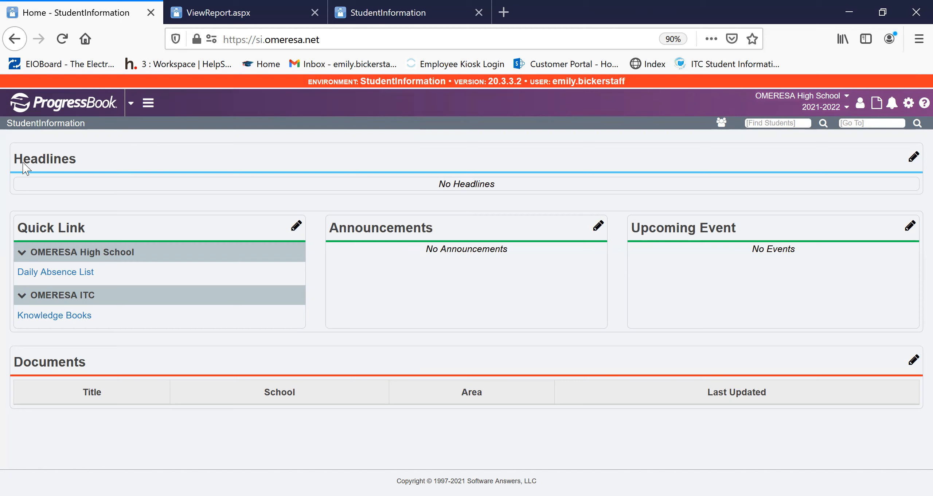
pyautogui.click(881, 128)
pyautogui.write('job parameter sets')
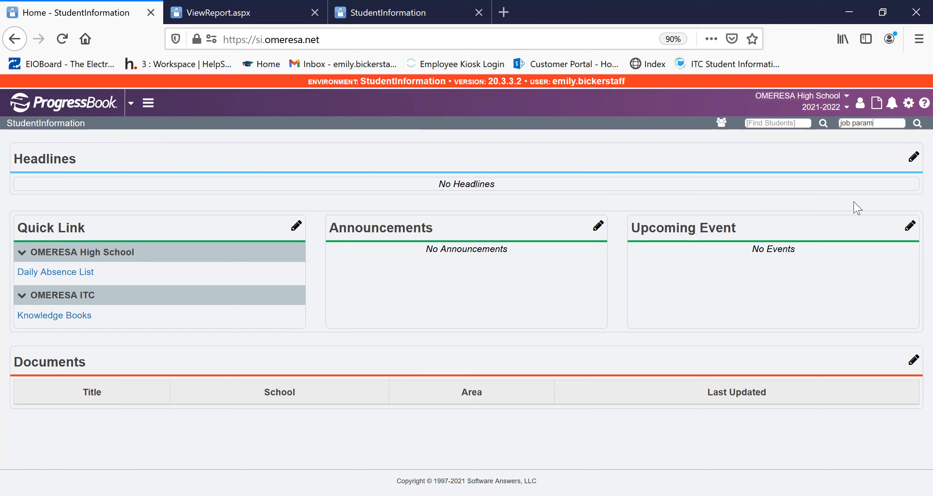
pyautogui.press('Return')
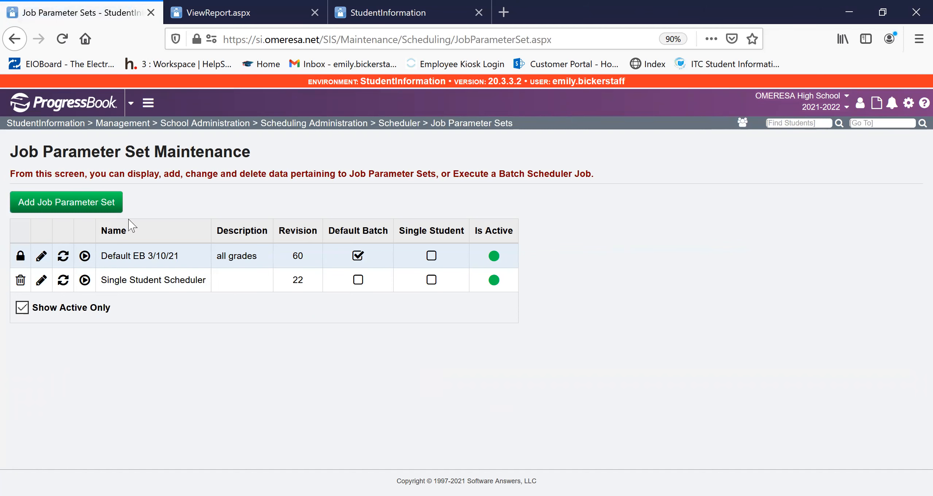
pyautogui.click(42, 254)
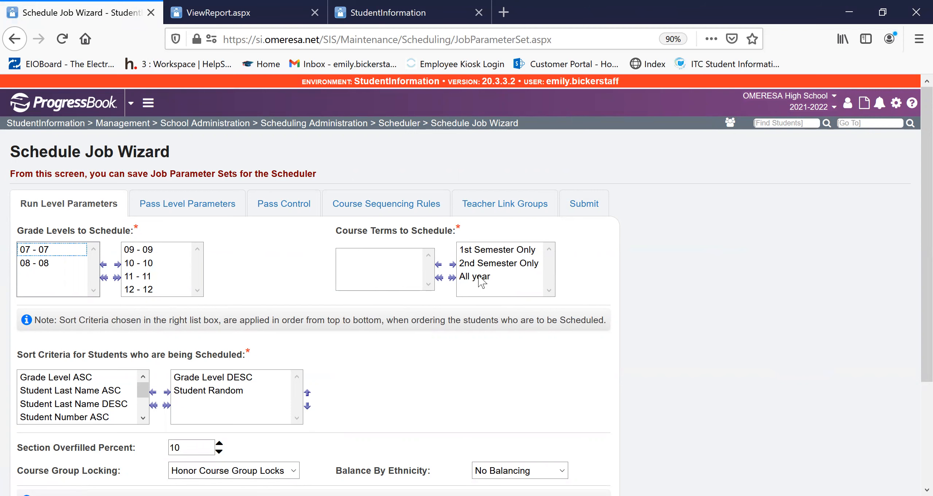
# - Examine the run level parameters, including the Balance By Ethnicity choices, and the pass level parameters of the job
pyautogui.scroll(-2, 339, 346)
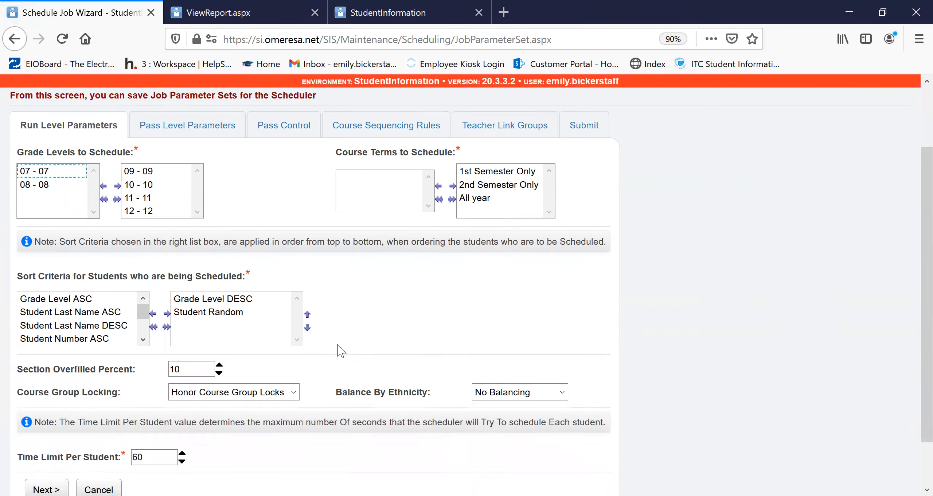
pyautogui.scroll(-1, 340, 350)
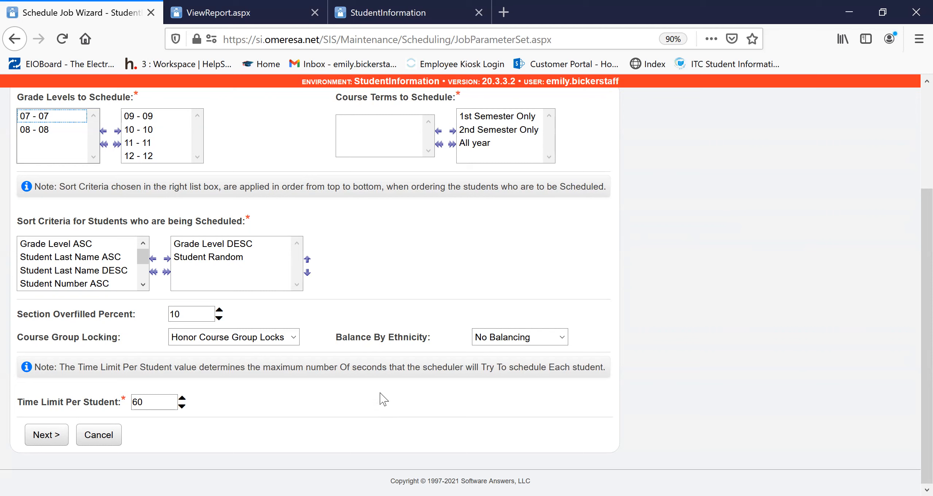
pyautogui.click(562, 337)
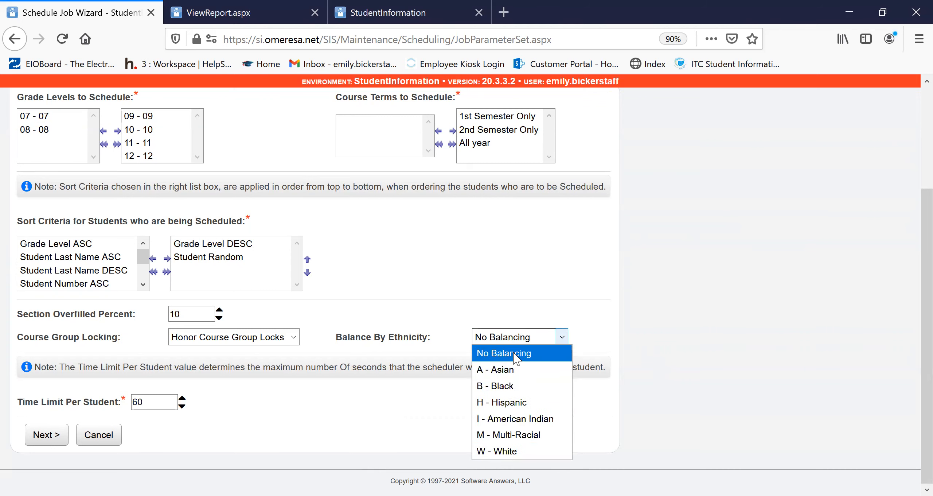
pyautogui.click(478, 289)
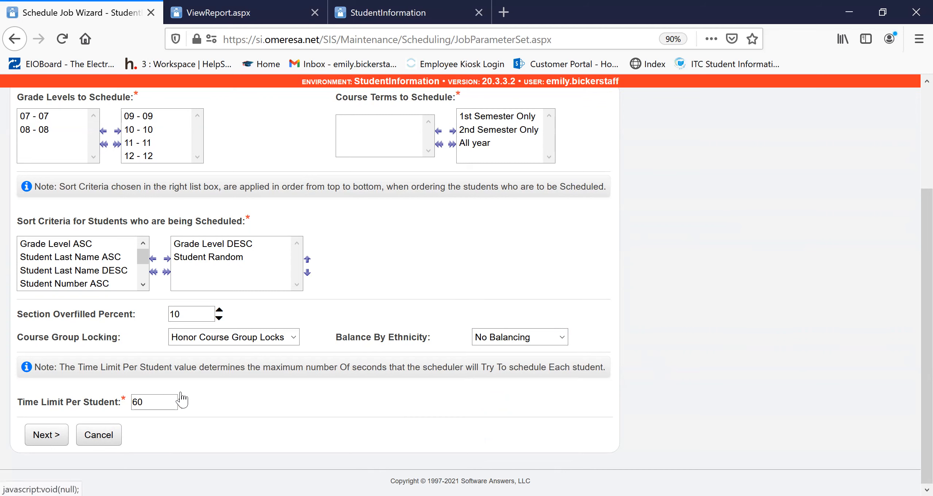
pyautogui.scroll(4, 237, 425)
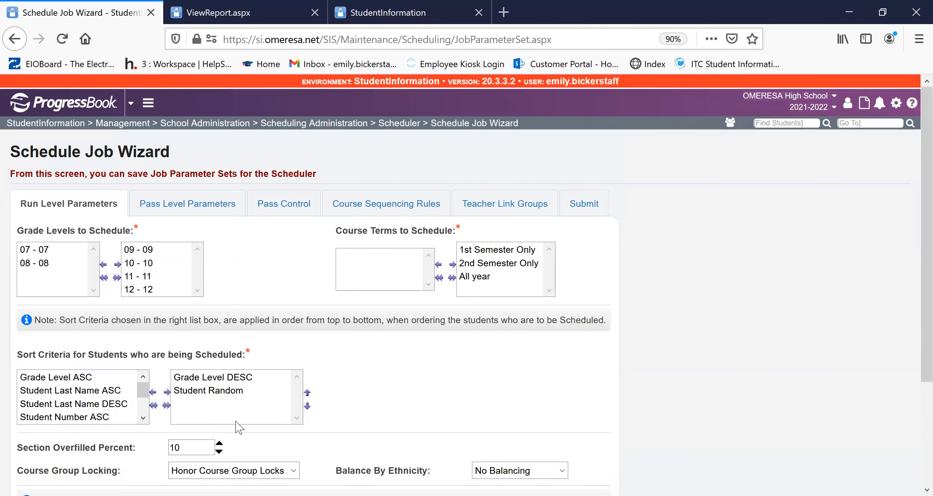
pyautogui.click(212, 212)
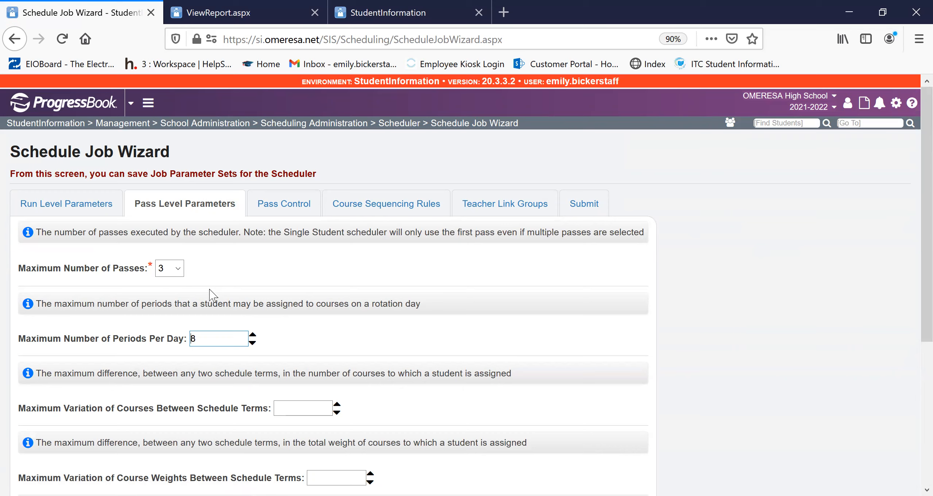
pyautogui.scroll(-5, 379, 379)
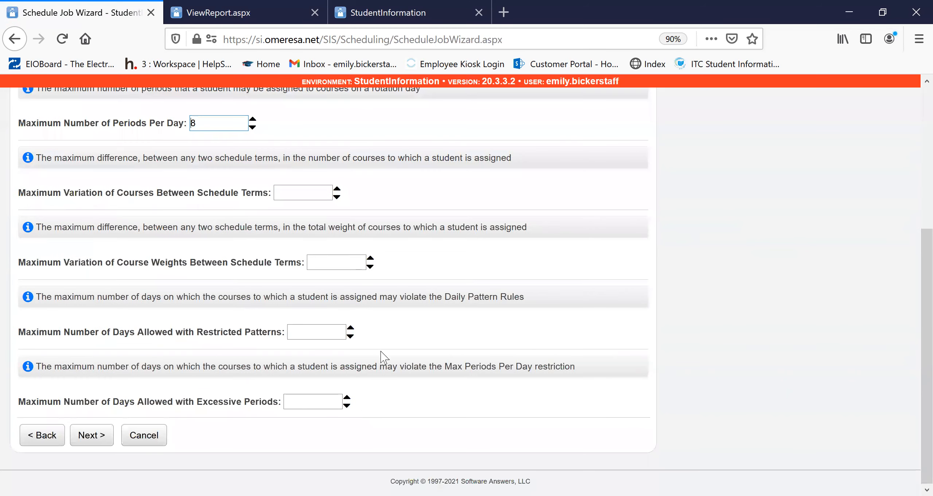
pyautogui.scroll(10, 381, 356)
# - Examine the job's pass control settings, course sequencing rules and teacher link groups, and return to pass control
pyautogui.click(296, 211)
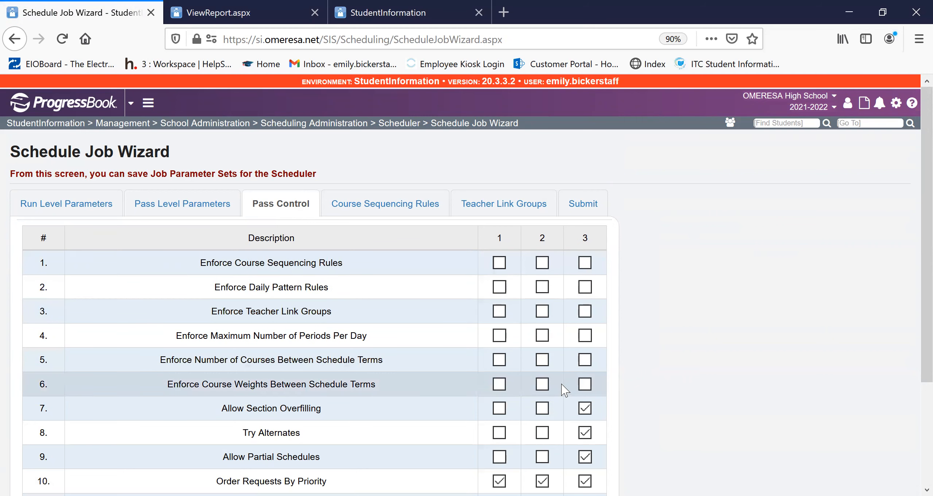
pyautogui.scroll(-2, 352, 374)
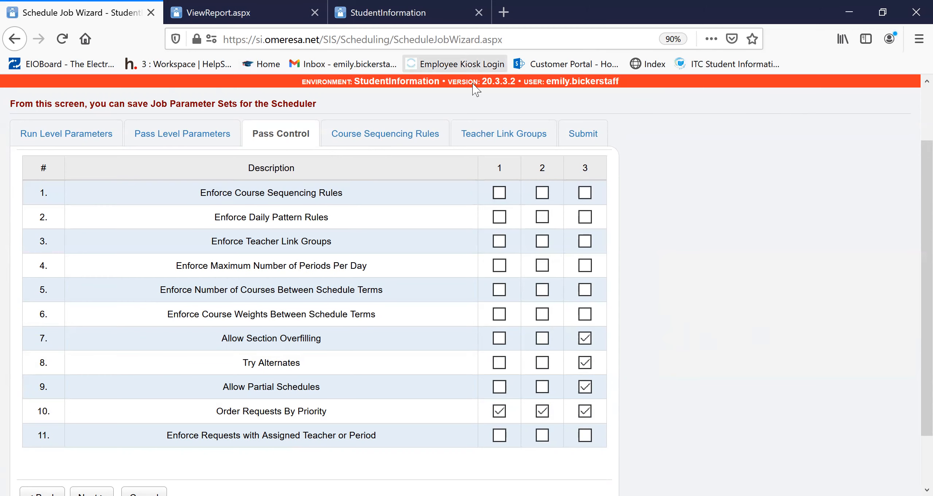
pyautogui.click(422, 134)
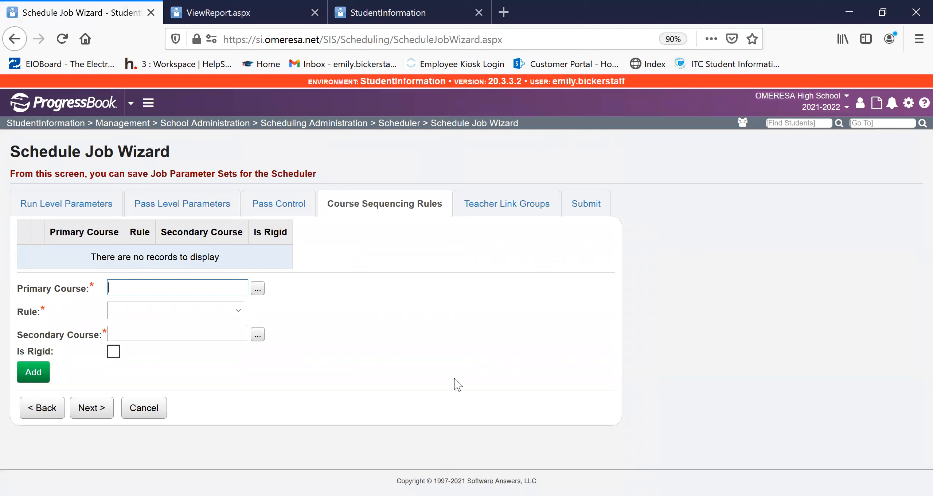
pyautogui.click(496, 201)
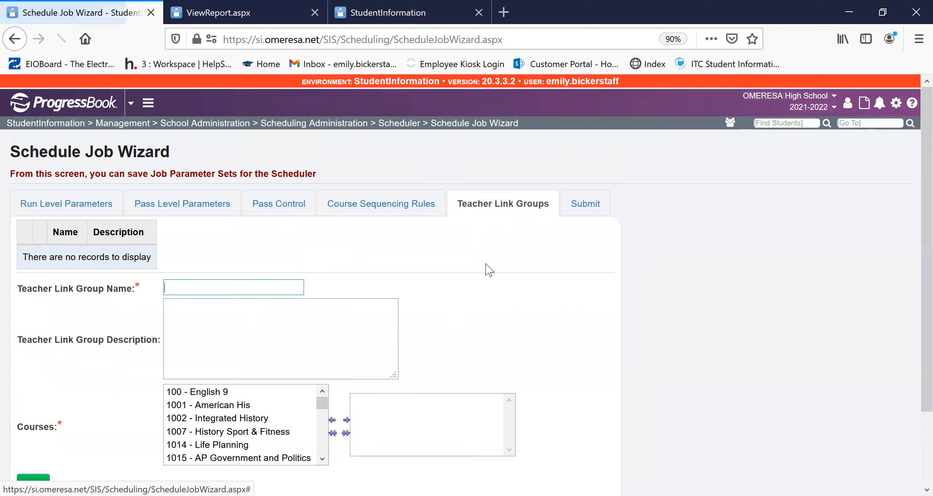
pyautogui.click(89, 211)
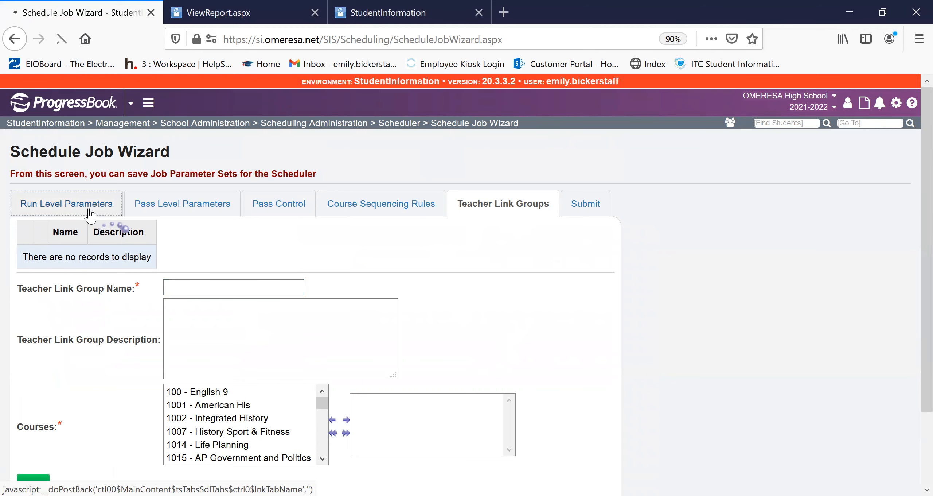
pyautogui.click(295, 200)
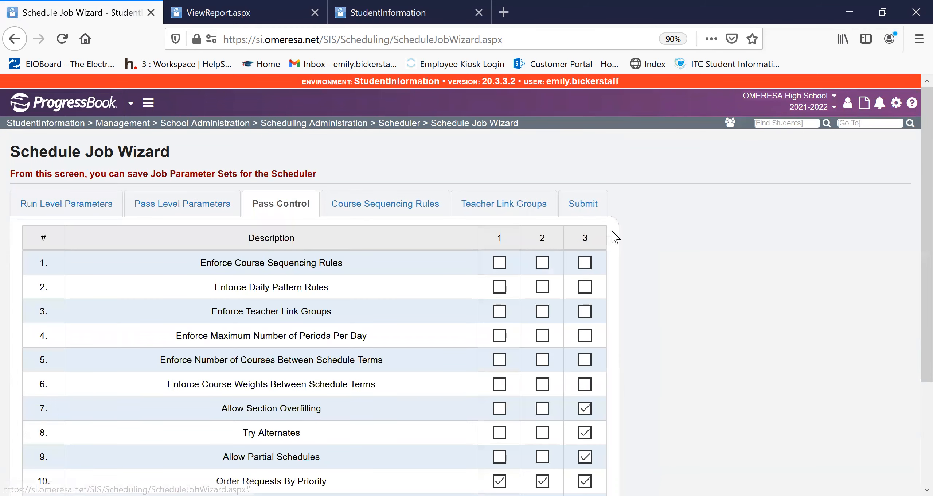
# - Rename the job parameter set as Default EB 3/15/21 in the wizard's submit settings
pyautogui.click(593, 207)
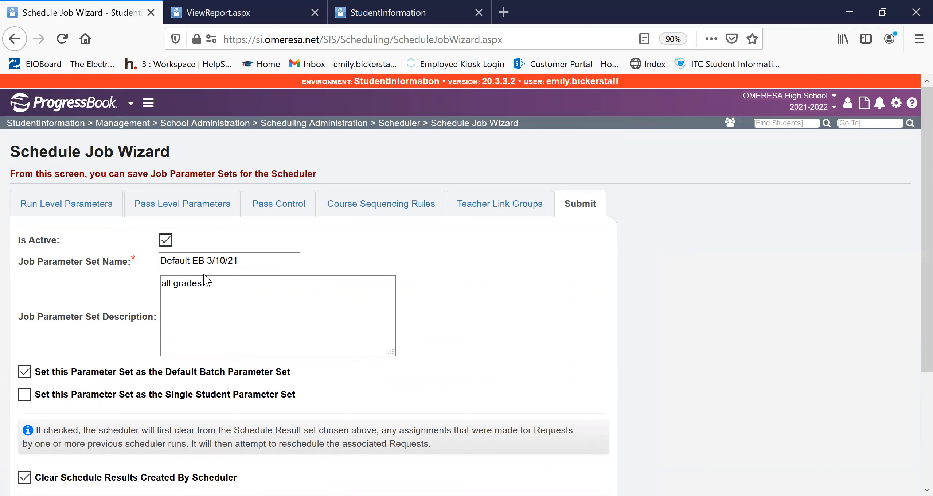
pyautogui.click(218, 262)
pyautogui.press('BackSpace')
pyautogui.write('5')
pyautogui.click(331, 266)
# - Check the single student and clear schedule results options, and save the schedule parameters
pyautogui.moveTo(293, 395); pyautogui.dragTo(42, 395)
pyautogui.scroll(-5, 106, 361)
pyautogui.click(74, 344)
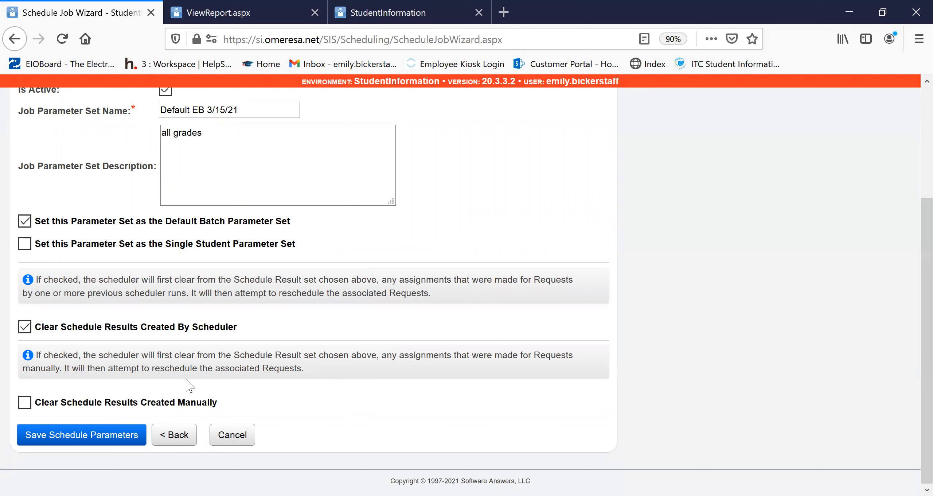
pyautogui.moveTo(257, 330); pyautogui.dragTo(36, 328)
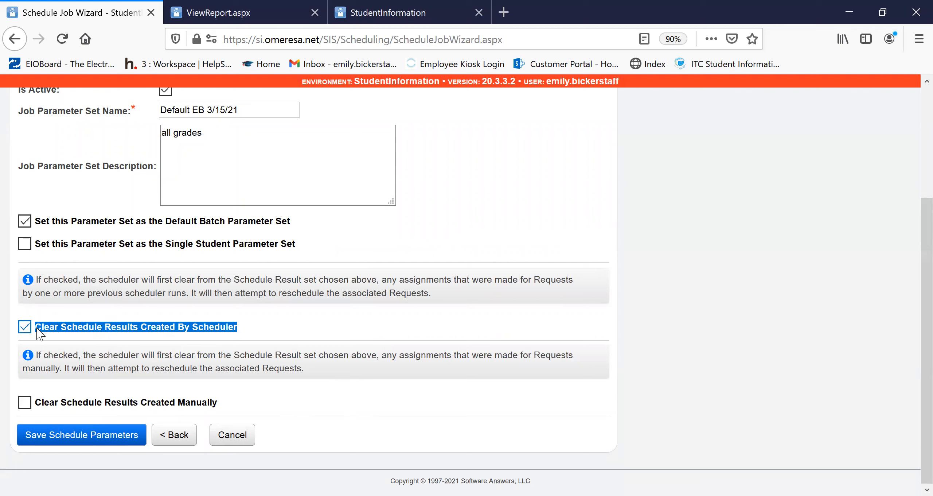
pyautogui.click(367, 334)
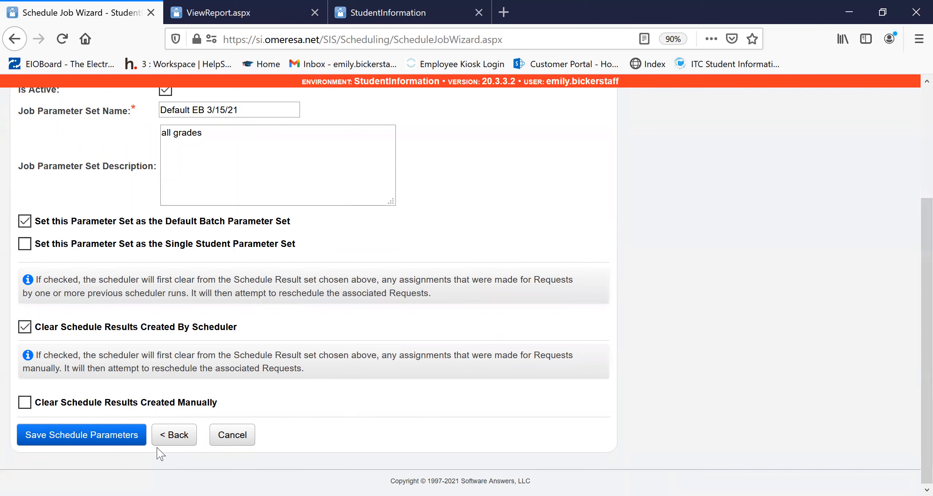
pyautogui.click(116, 439)
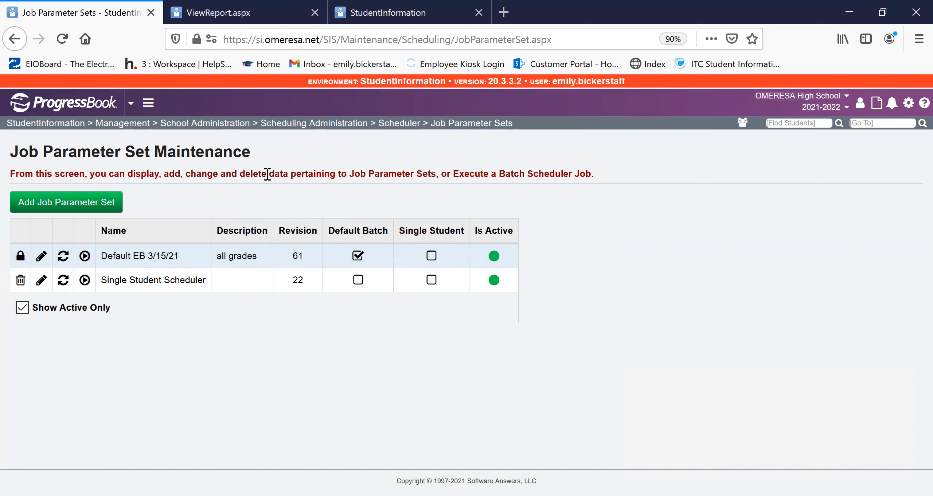
# - Start a 2021-2022 batch scheduler run from Default EB 3/15/21 that updates existing results, using Default Schedule and Default Schedule Result
pyautogui.click(63, 256)
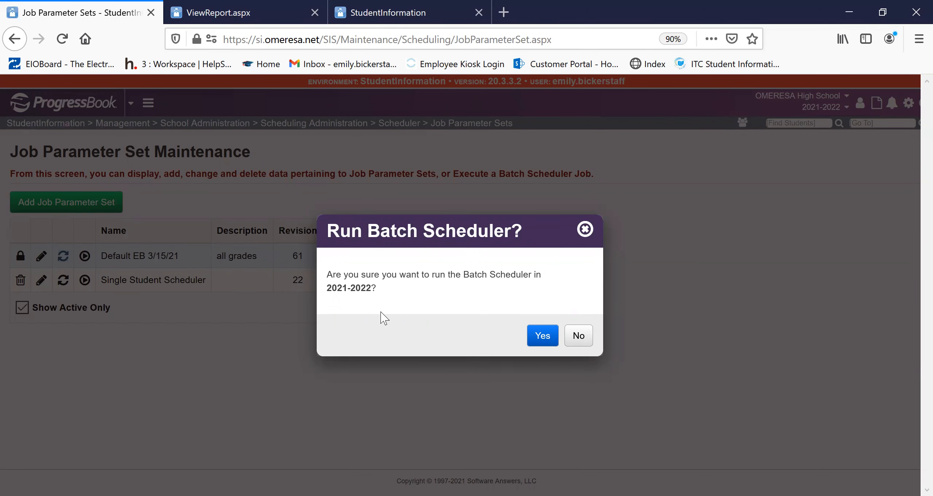
pyautogui.click(543, 336)
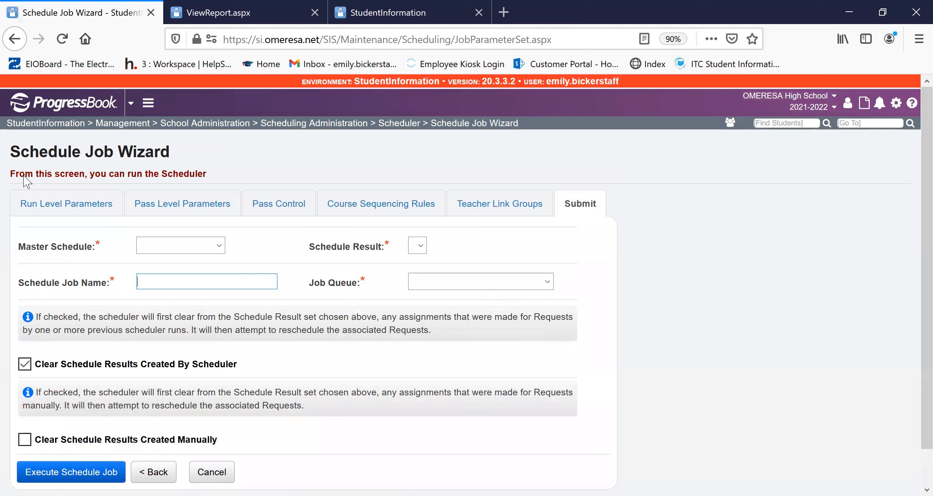
pyautogui.click(217, 245)
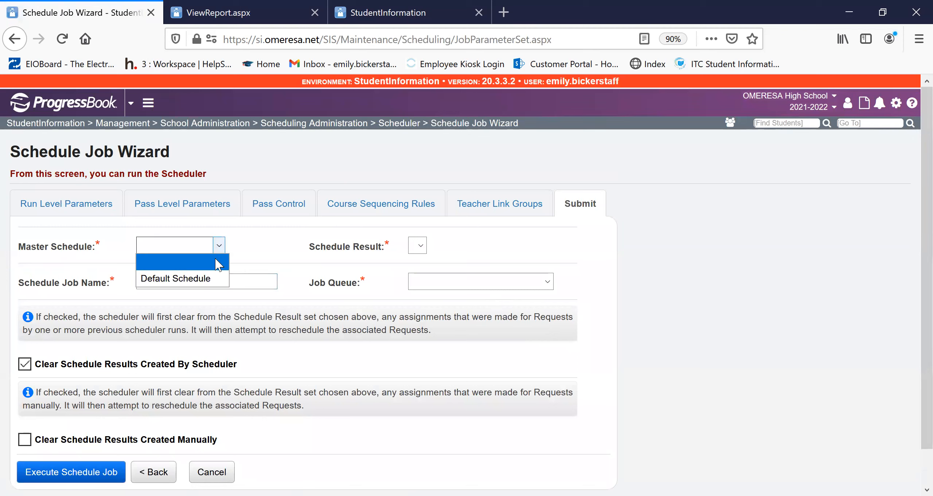
pyautogui.click(219, 278)
pyautogui.click(448, 247)
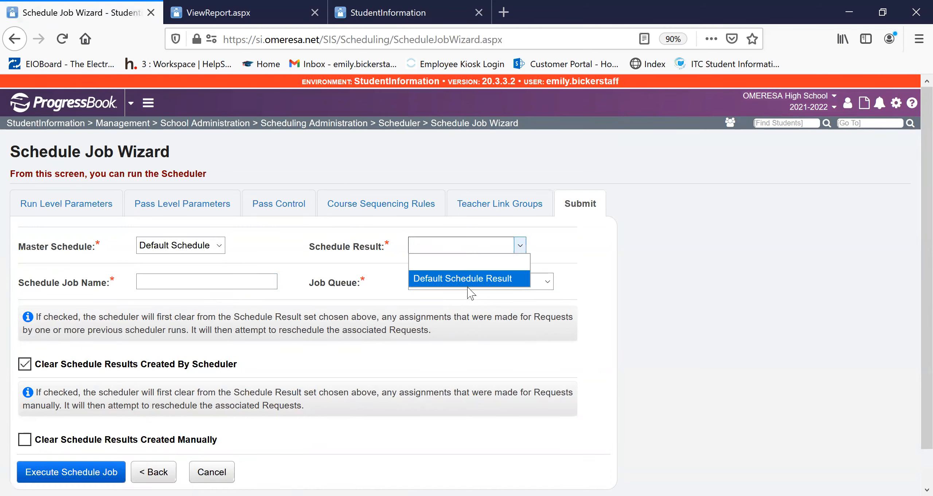
pyautogui.click(467, 282)
# - Name the schedule job Default EB 3/15/21 and assign it to the ALL - All - Generic Que for ITC job queue
pyautogui.click(236, 281)
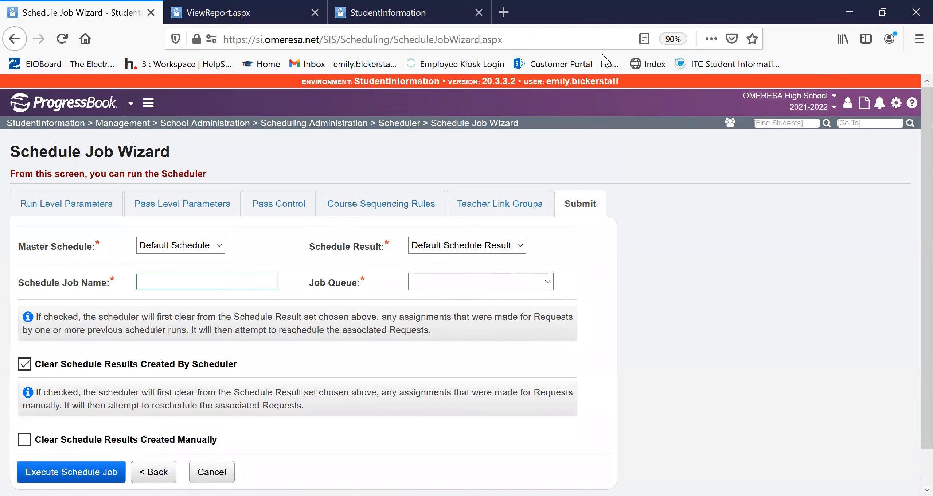
pyautogui.write('Default')
pyautogui.click(204, 294)
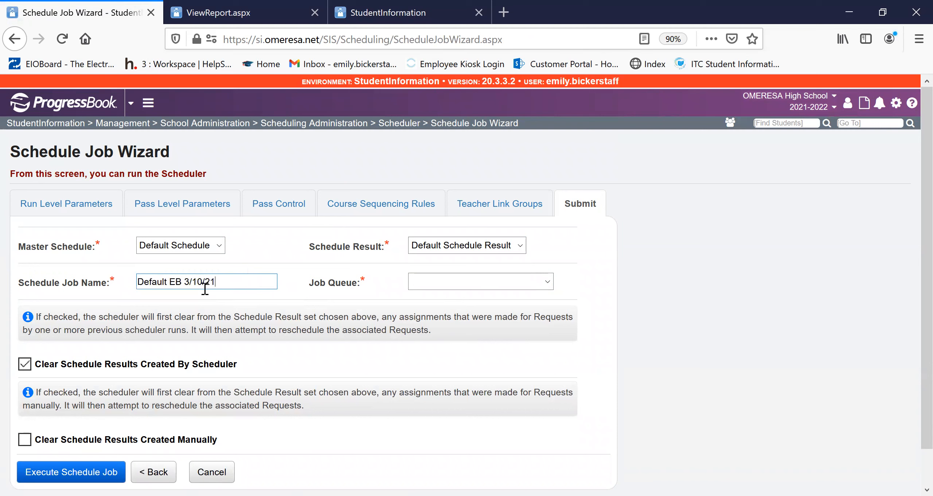
pyautogui.click(206, 282)
pyautogui.press('BackSpace')
pyautogui.press('BackSpace')
pyautogui.write('5/')
pyautogui.click(456, 282)
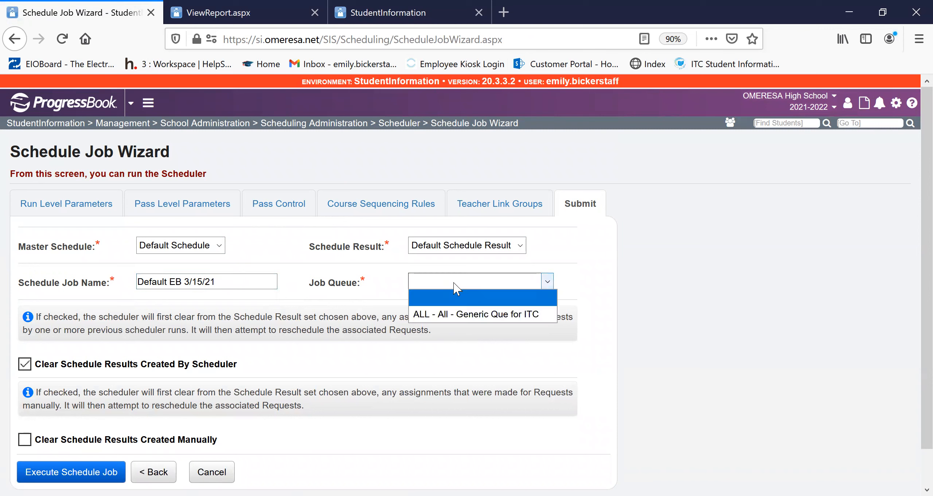
pyautogui.click(510, 314)
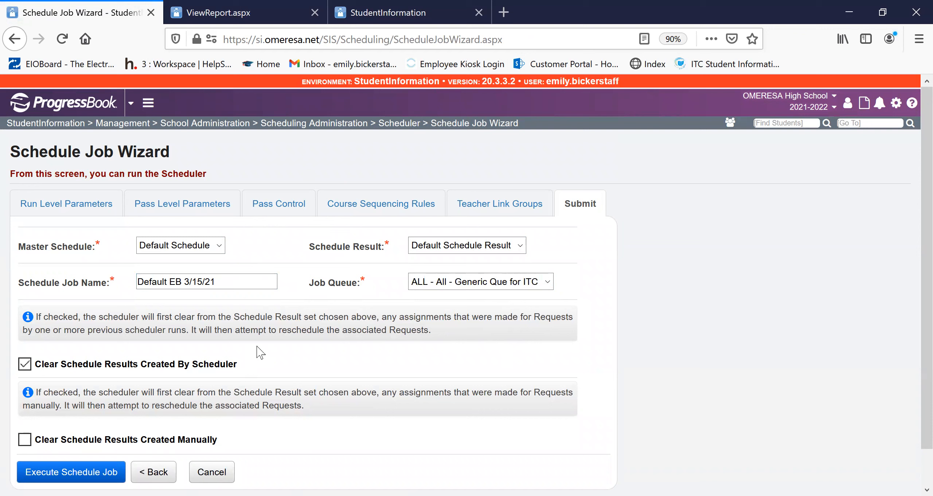
# - Execute the schedule job with scheduler-created results cleared, and refresh the job history to update its status
pyautogui.moveTo(42, 366); pyautogui.dragTo(255, 381)
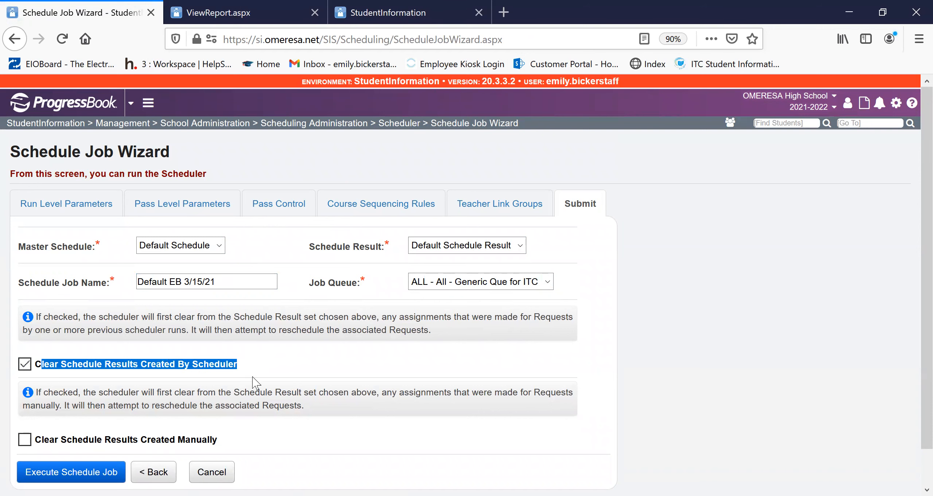
pyautogui.click(275, 351)
pyautogui.scroll(-1, 275, 351)
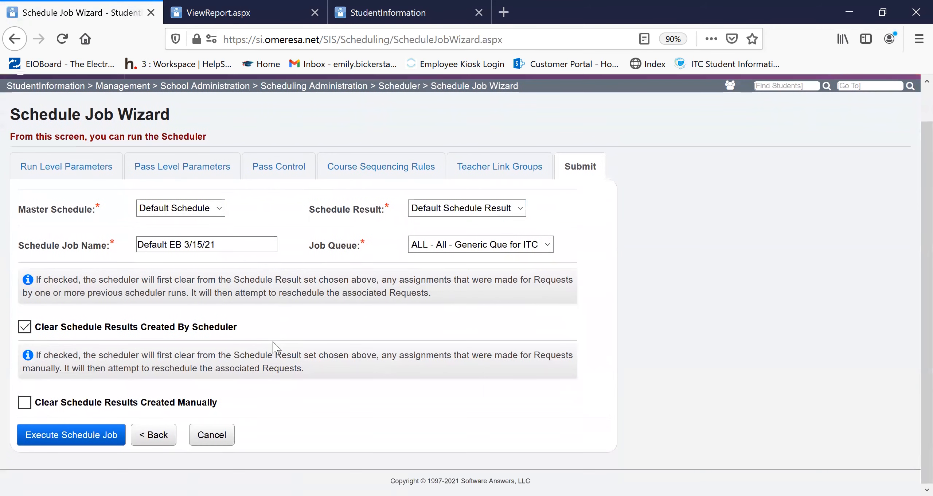
pyautogui.click(70, 438)
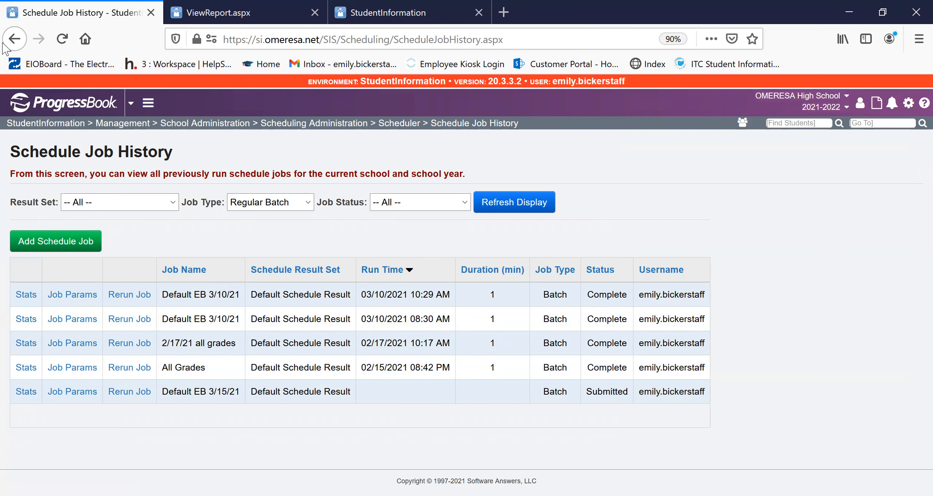
pyautogui.click(62, 39)
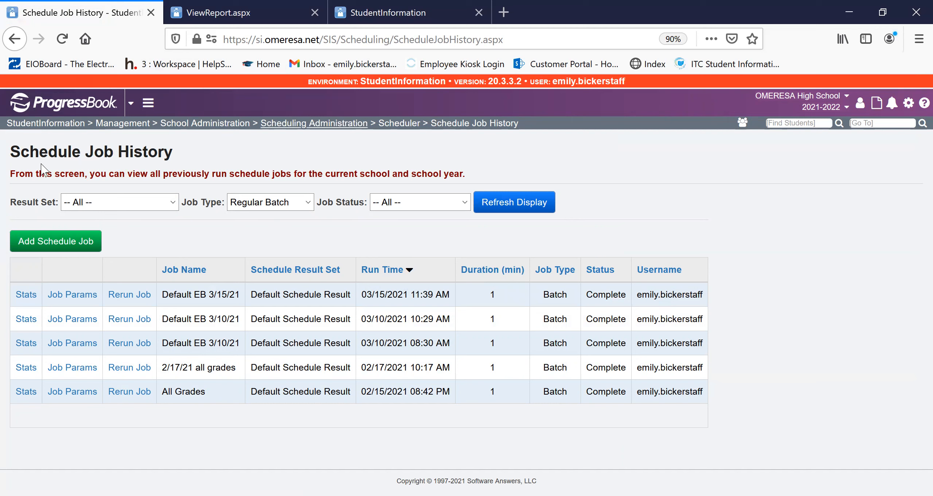
# - Examine the students scheduled summary in the Default EB 3/15/21 job's statistics, covering each pass and the overall percentages
pyautogui.click(21, 296)
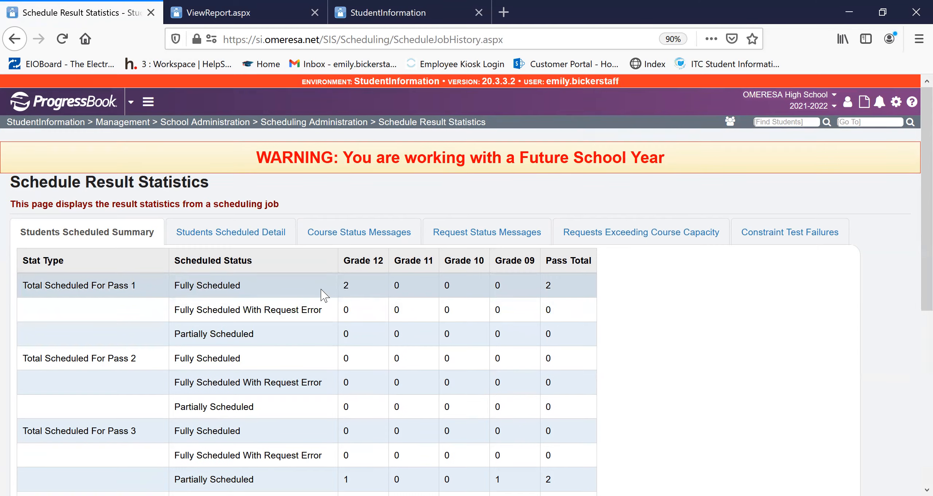
pyautogui.scroll(-2, 326, 290)
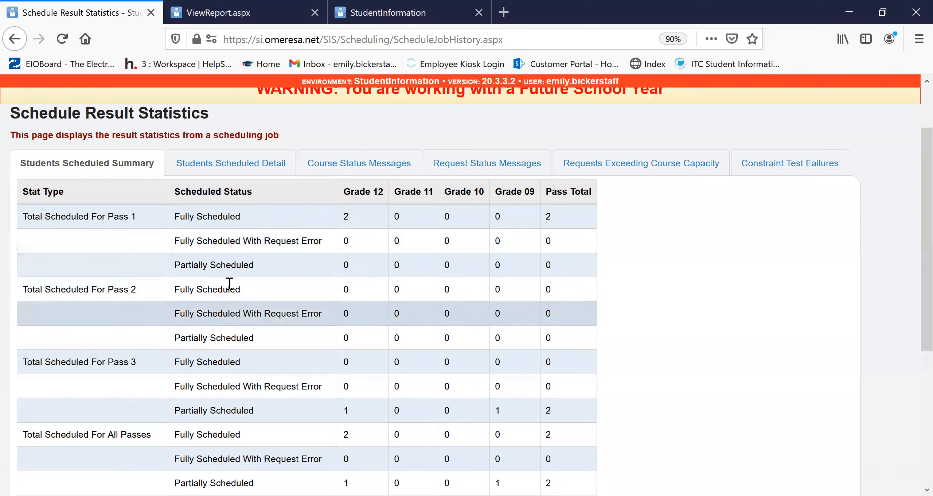
pyautogui.scroll(-5, 225, 377)
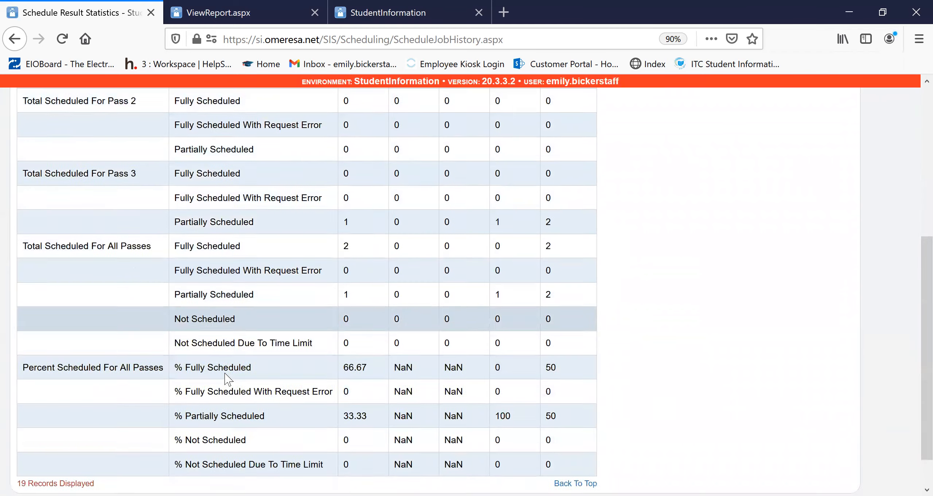
pyautogui.scroll(-1, 243, 279)
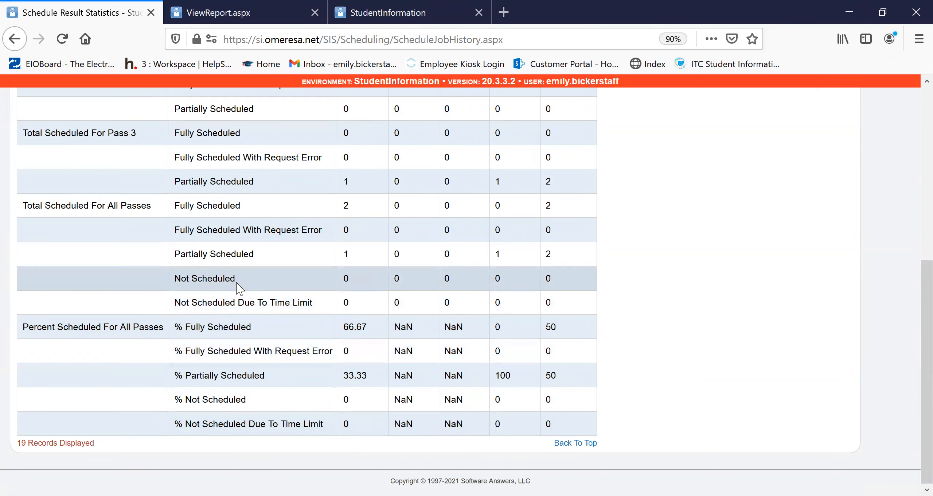
pyautogui.scroll(4, 238, 288)
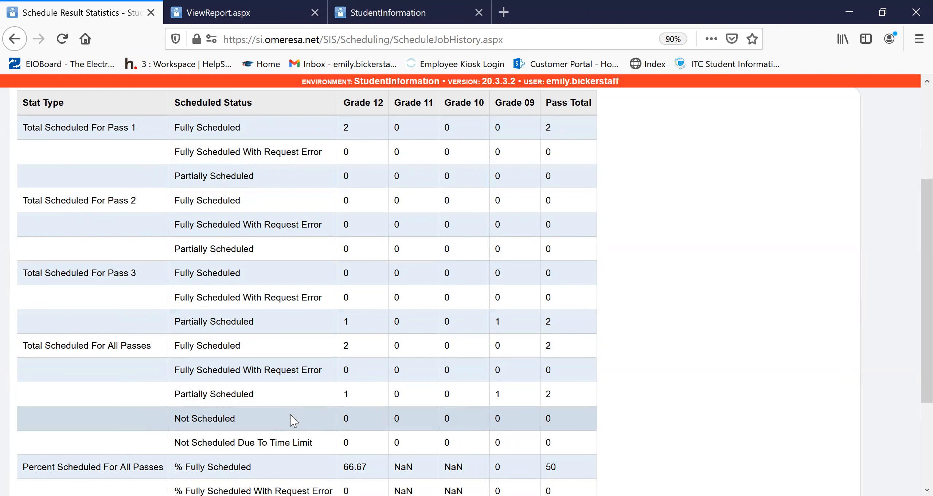
pyautogui.scroll(-3, 291, 415)
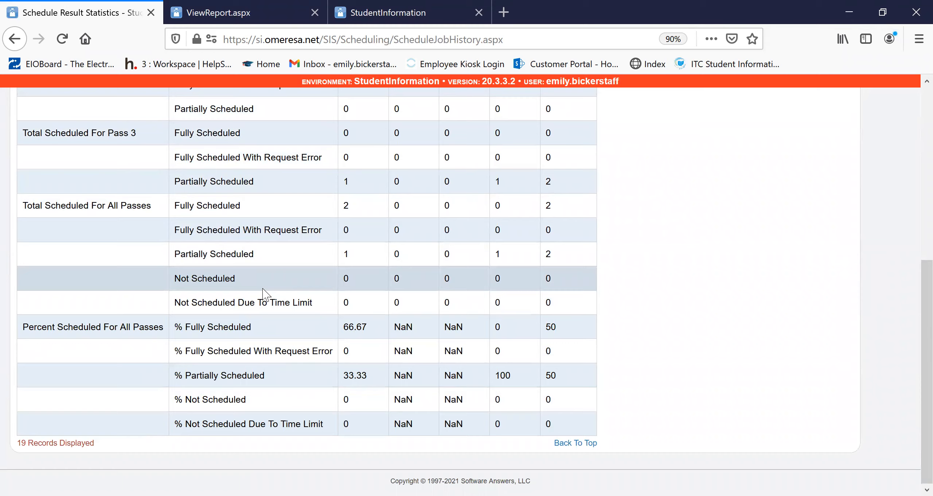
pyautogui.scroll(5, 264, 294)
pyautogui.scroll(-5, 263, 294)
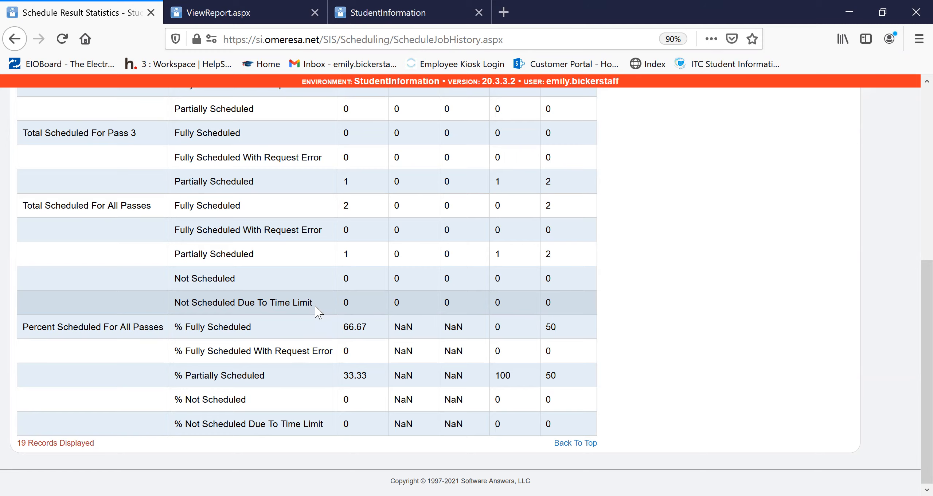
pyautogui.scroll(8, 319, 312)
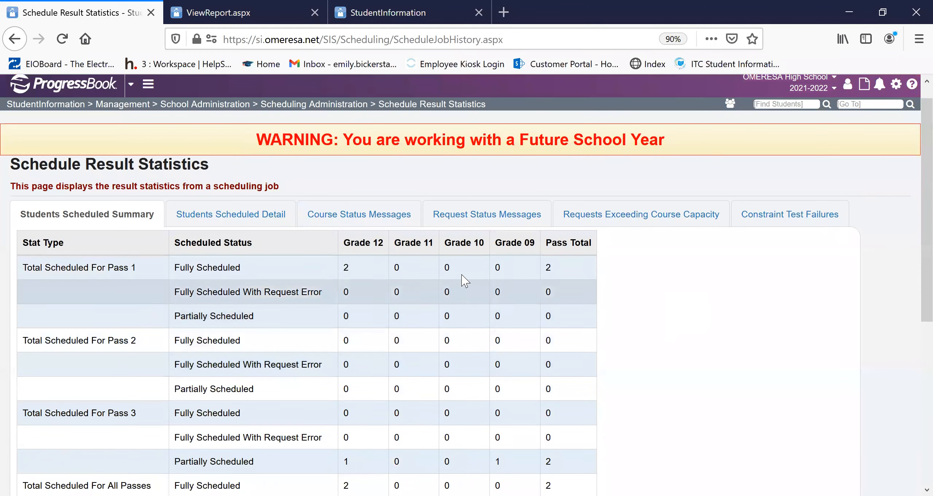
# - Review the job's student scheduling detail, its course and request status messages, and the requests exceeding course capacity
pyautogui.click(251, 223)
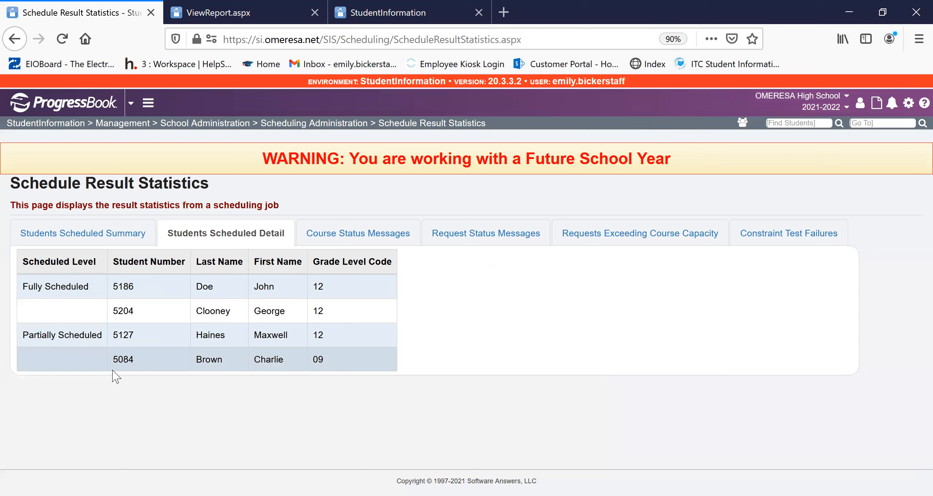
pyautogui.click(328, 241)
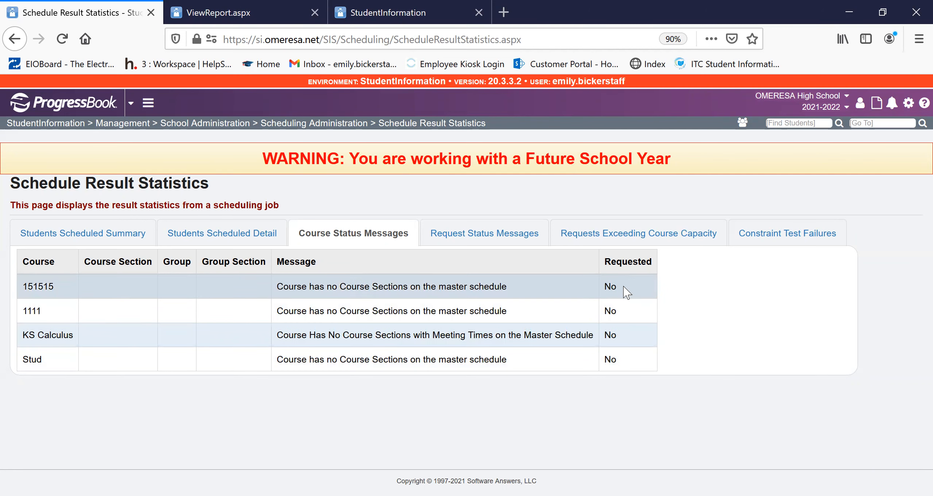
pyautogui.moveTo(627, 291); pyautogui.dragTo(647, 335)
pyautogui.click(662, 319)
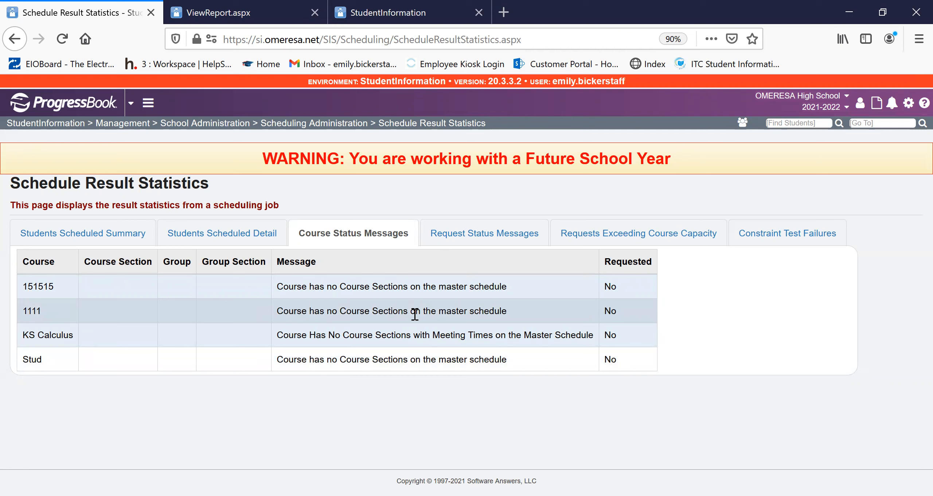
pyautogui.click(517, 235)
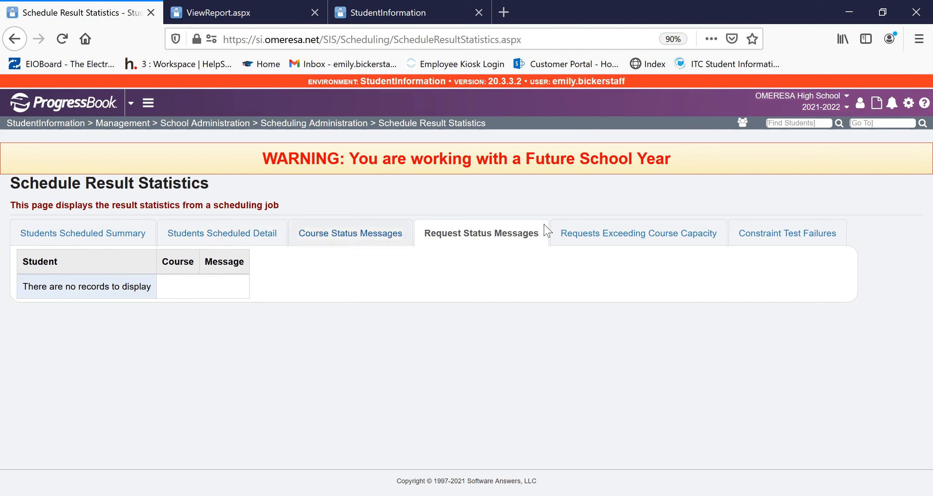
pyautogui.click(654, 242)
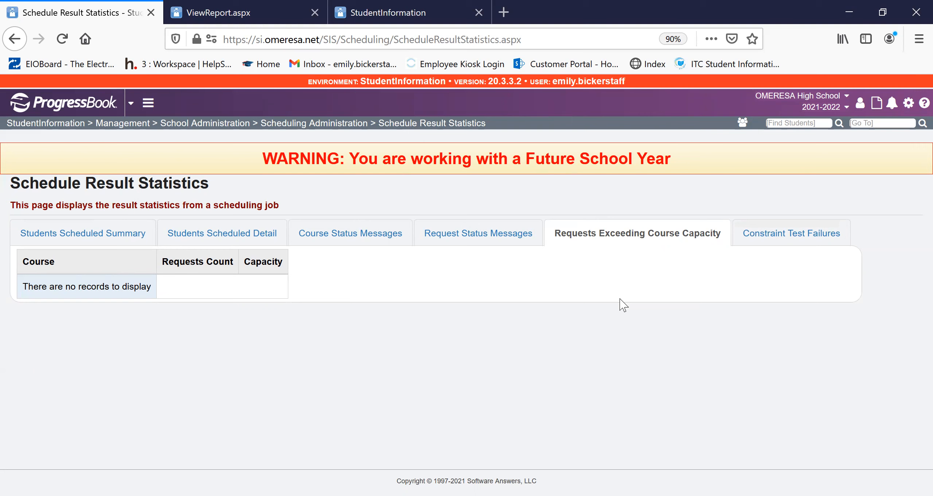
# - Go to the Class Master Schedule report (R407) and look over its selection criteria
pyautogui.click(855, 123)
pyautogui.write('R407')
pyautogui.press('Return')
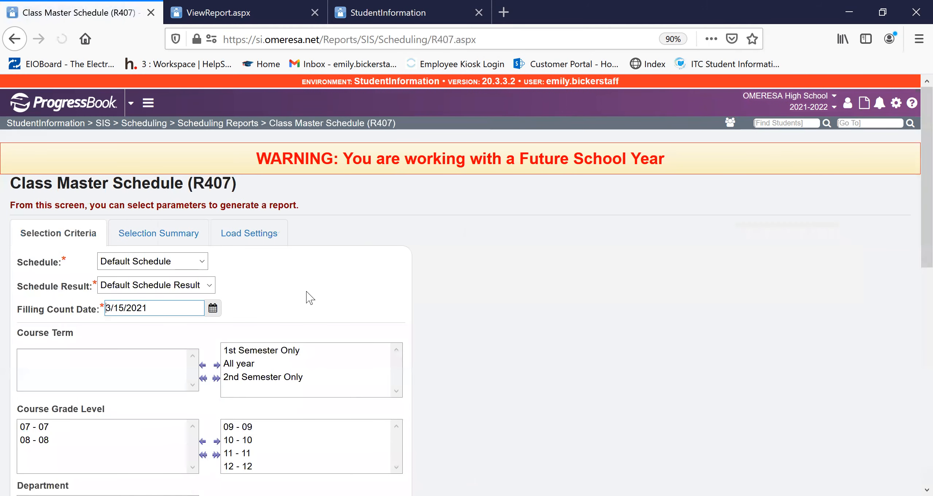
pyautogui.moveTo(13, 184); pyautogui.dragTo(334, 209)
pyautogui.click(819, 266)
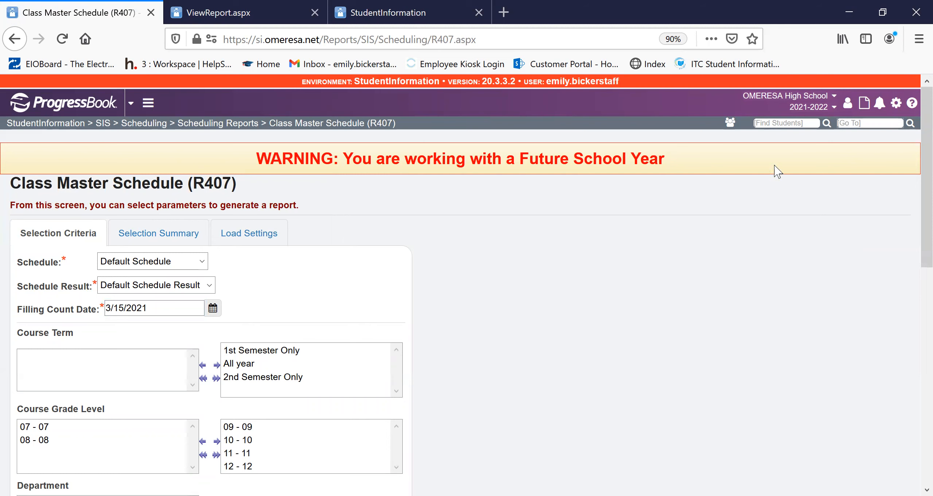
# - Submit the Student Scheduling Analysis report (R426) for grade 12 with the default schedule and result, as an Adobe PDF
pyautogui.write('r426')
pyautogui.press('Return')
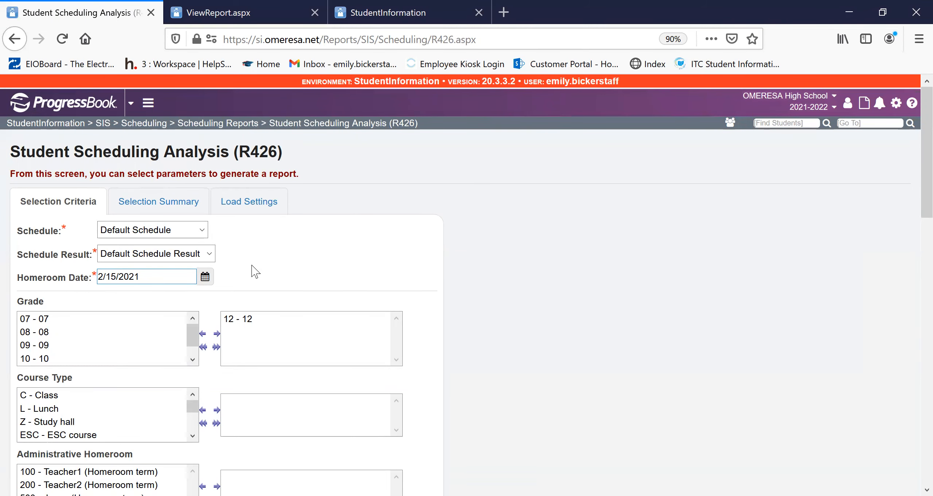
pyautogui.scroll(-20, 274, 211)
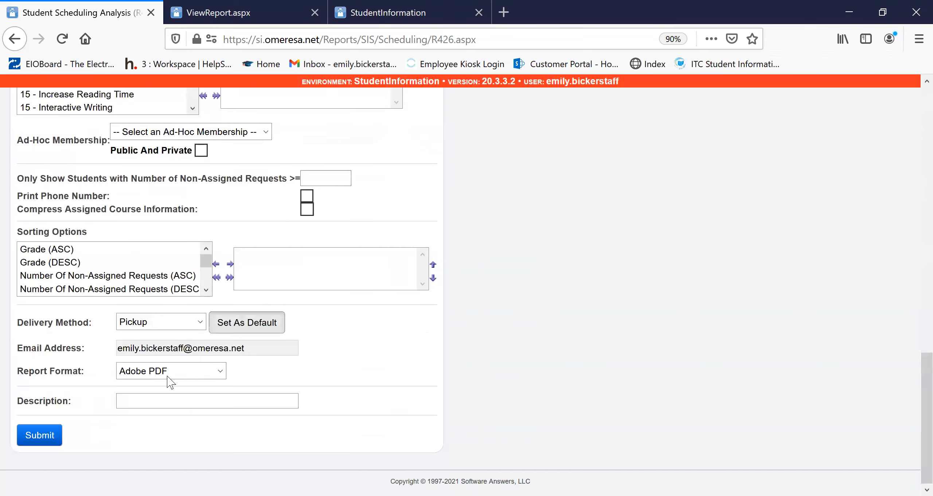
pyautogui.click(40, 436)
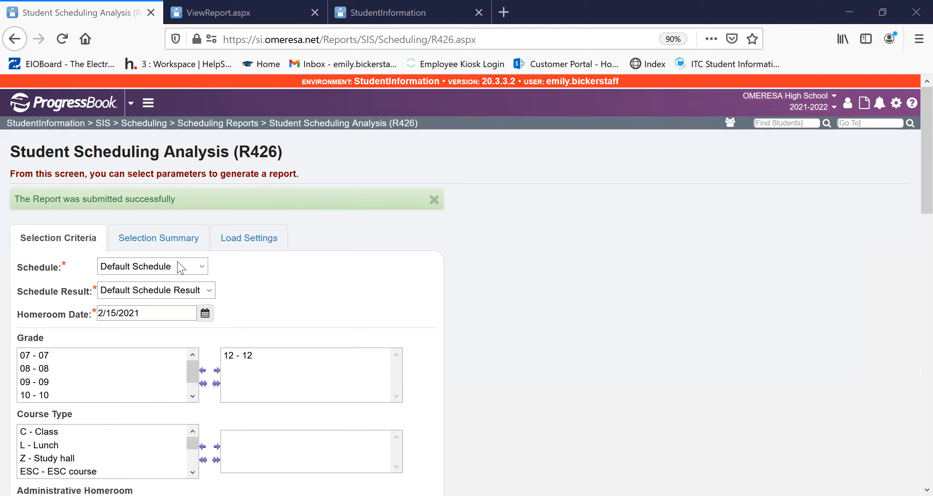
# - Examine the assigned and conflicting course requests of each student in the scheduling analysis report, and close the report
pyautogui.scroll(-20, 427, 281)
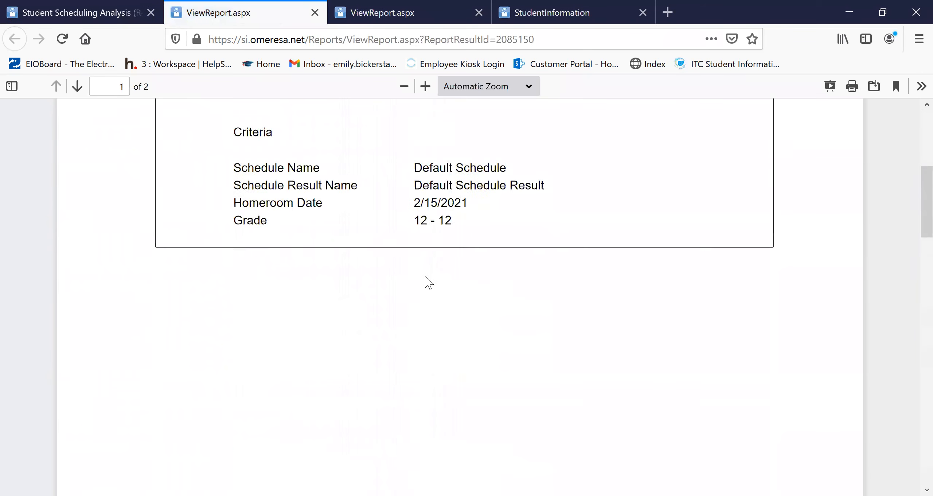
pyautogui.scroll(-2, 430, 269)
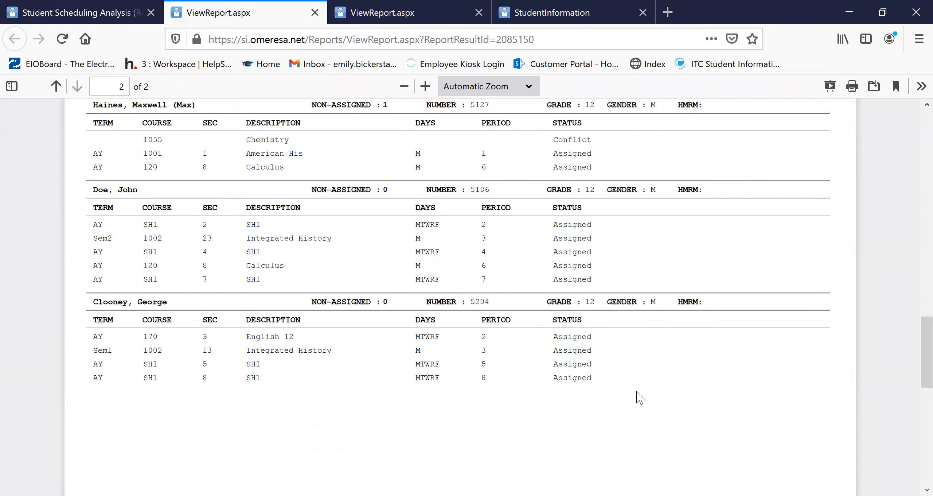
pyautogui.scroll(15, 610, 375)
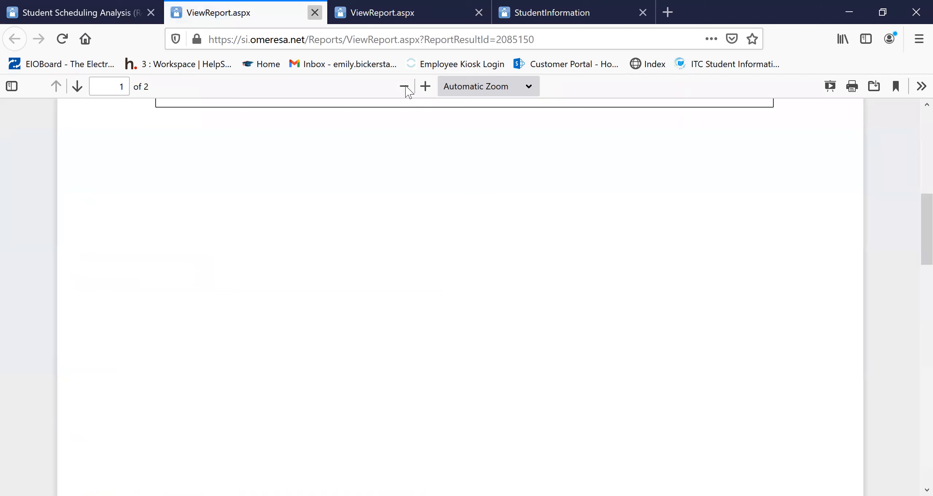
pyautogui.hotkey('ctrl', 'w')
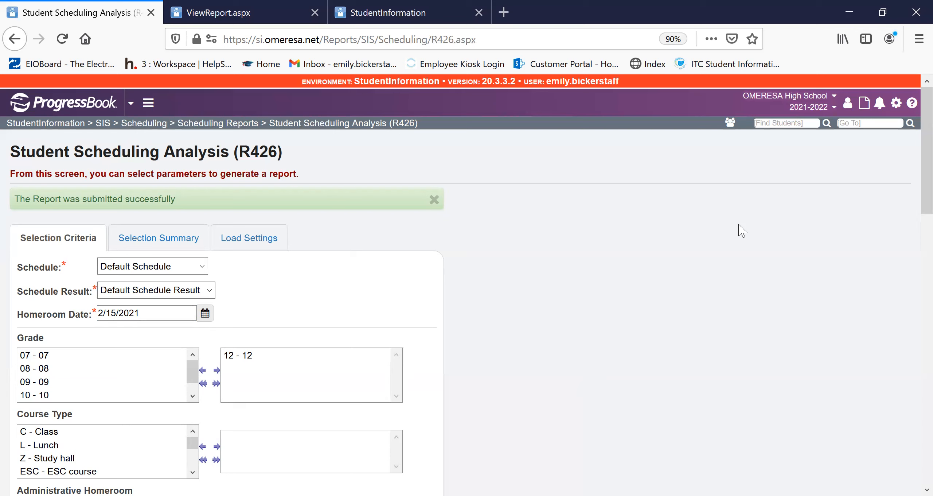
# - Go to the scheduling requests screen and bring up the student's course requests with assignments for the default schedule and result
pyautogui.click(856, 122)
pyautogui.write('requests')
pyautogui.press('Return')
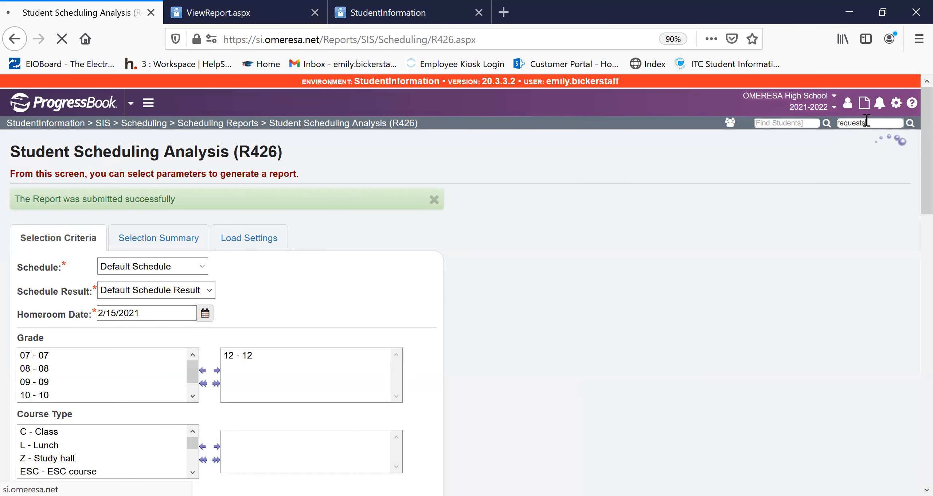
pyautogui.click(46, 287)
pyautogui.click(783, 125)
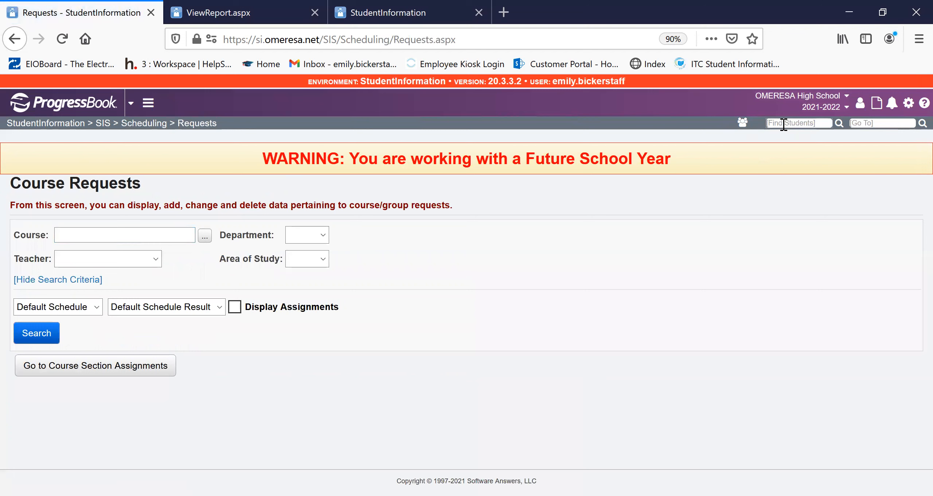
pyautogui.write('haines')
pyautogui.press('Return')
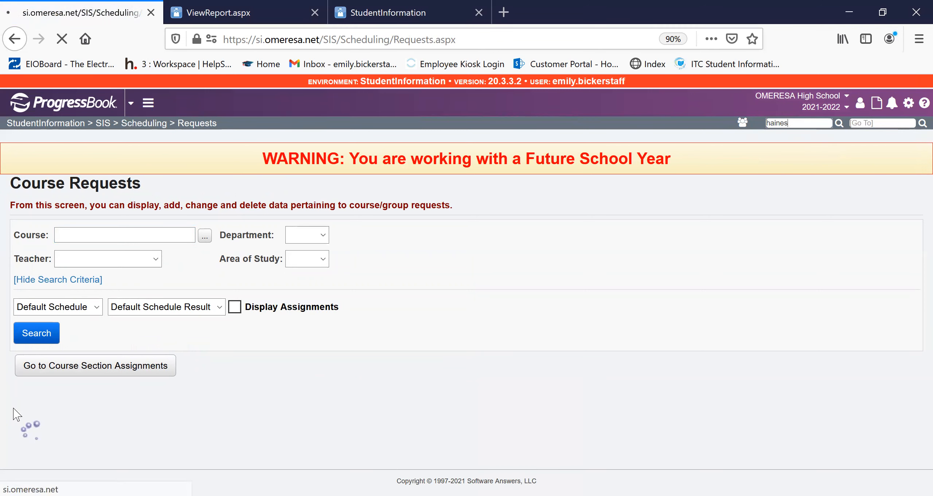
pyautogui.click(84, 312)
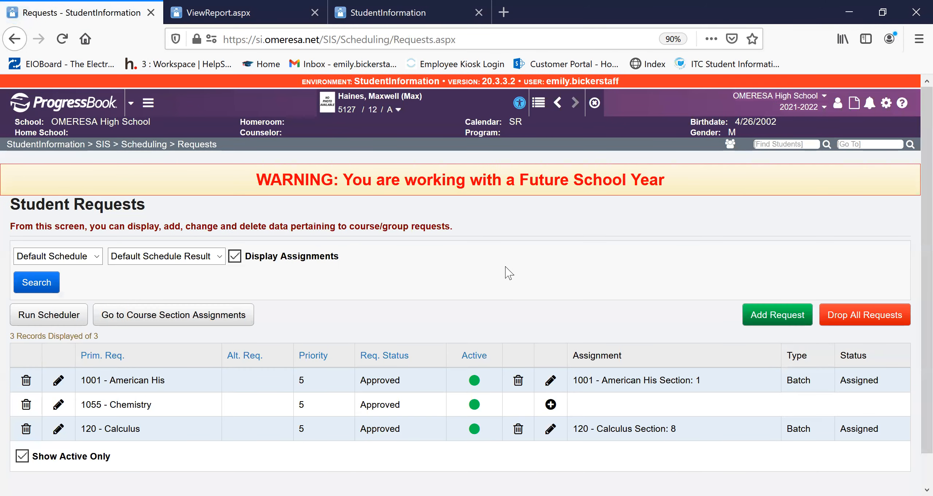
# - Delete the student's unassigned request for course 1055 - Chemistry and confirm the deletion
pyautogui.scroll(-2, 496, 475)
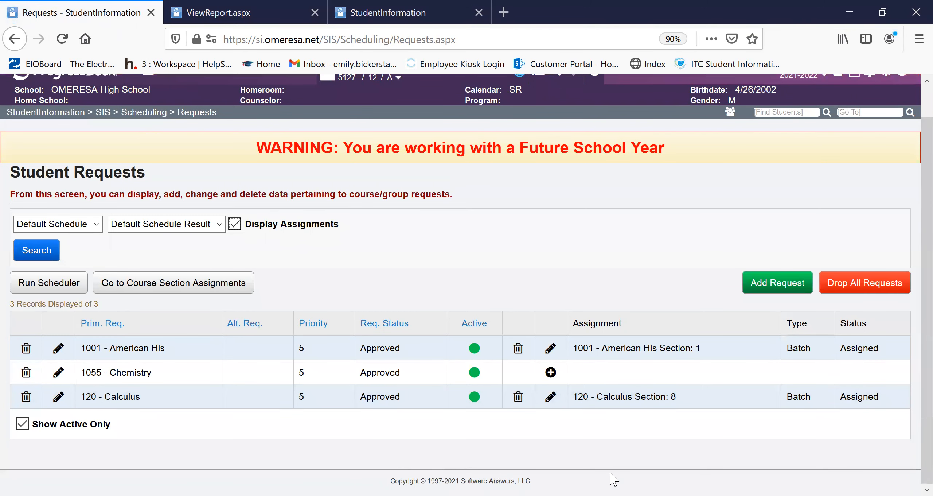
pyautogui.click(28, 374)
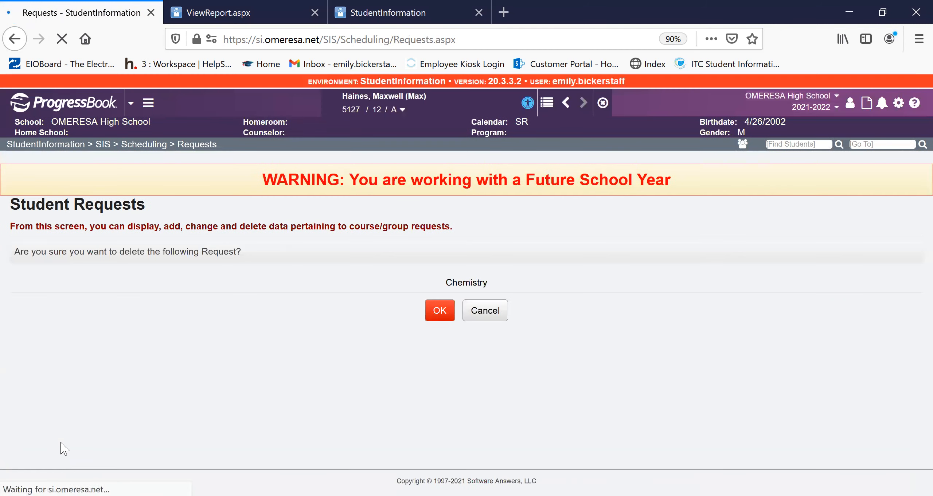
pyautogui.click(434, 314)
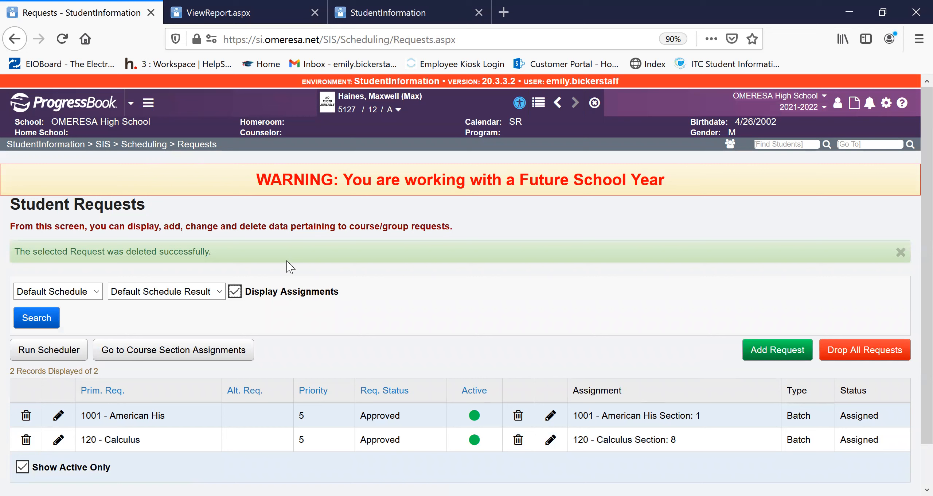
# - Go to the Request Assignments screen for the same student and look over the listed requests and assignments
pyautogui.click(884, 144)
pyautogui.write('re')
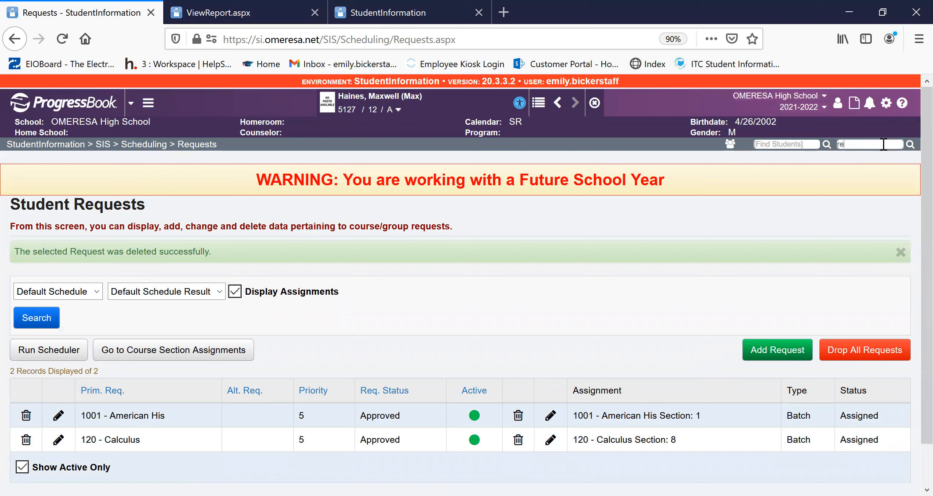
pyautogui.write('quest assignment')
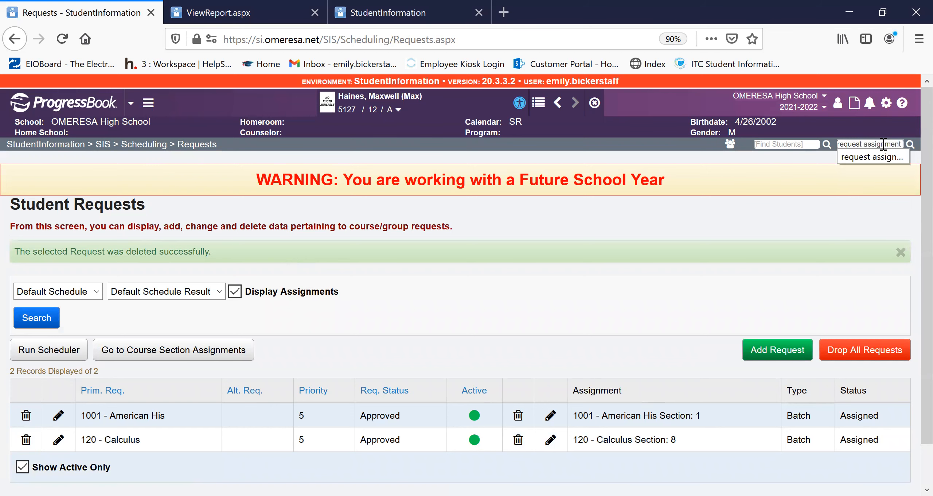
pyautogui.press('Return')
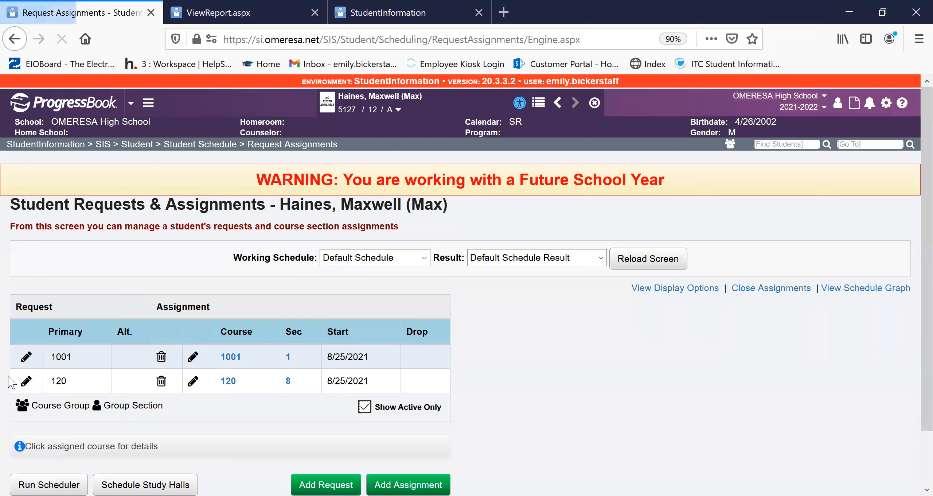
pyautogui.scroll(-3, 426, 438)
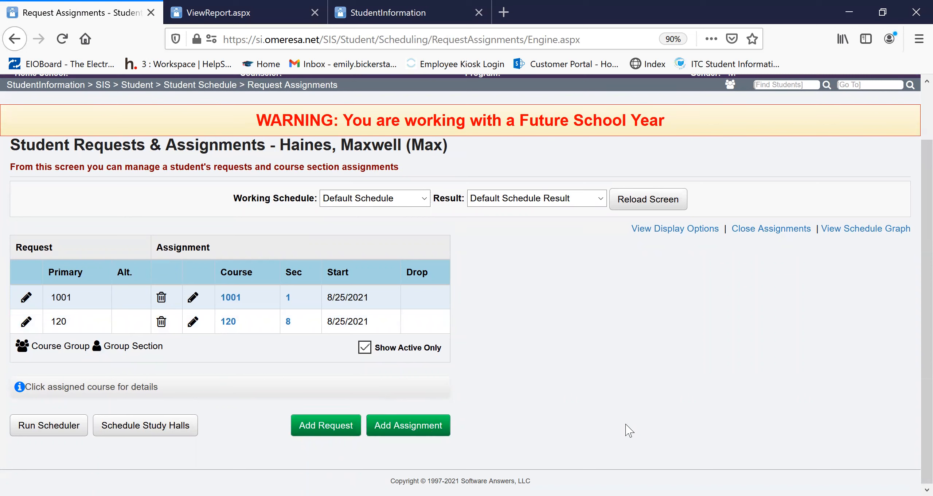
# - Show the student's schedule graph and examine which periods are filled or open on each weekday
pyautogui.click(868, 229)
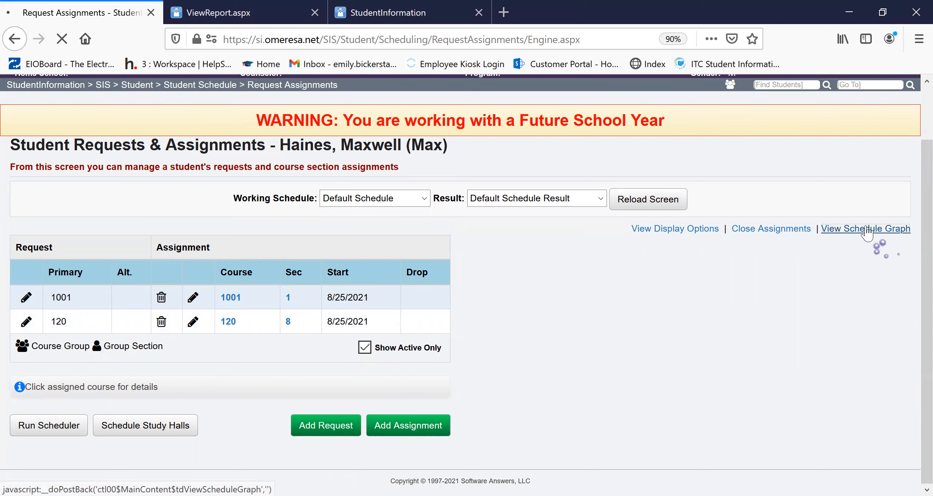
pyautogui.scroll(-3, 543, 300)
pyautogui.scroll(-3, 544, 299)
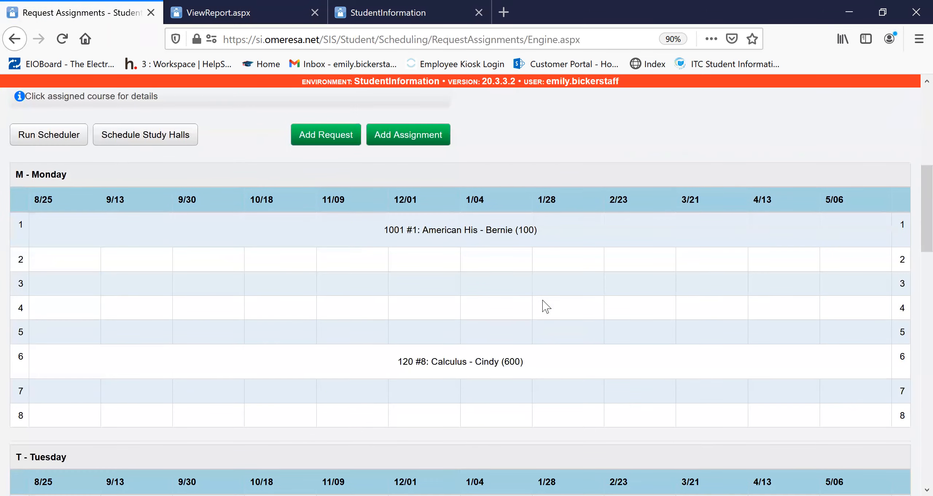
pyautogui.scroll(-5, 488, 223)
pyautogui.scroll(-3, 485, 229)
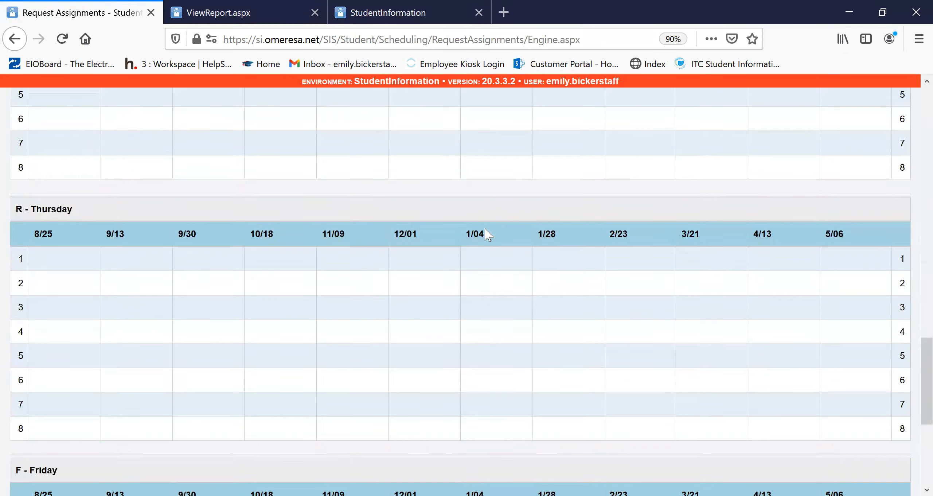
pyautogui.scroll(12, 492, 241)
pyautogui.scroll(-3, 382, 401)
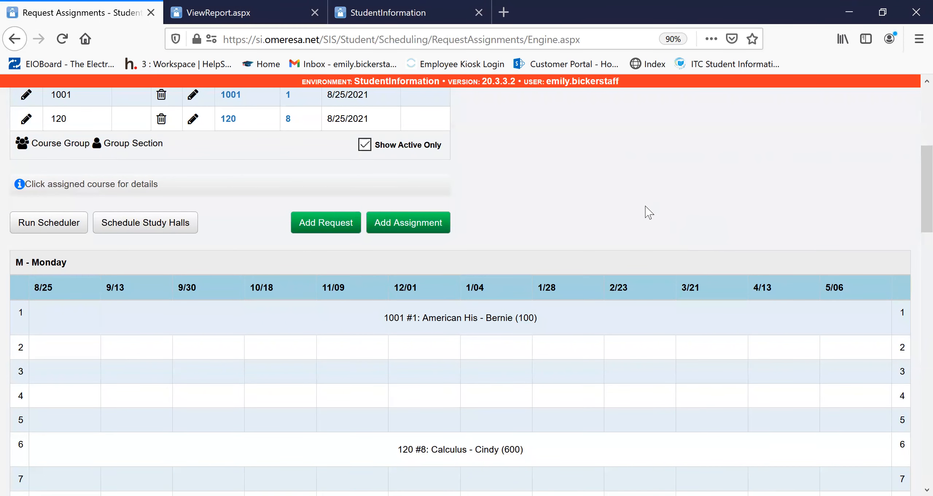
pyautogui.scroll(5, 646, 211)
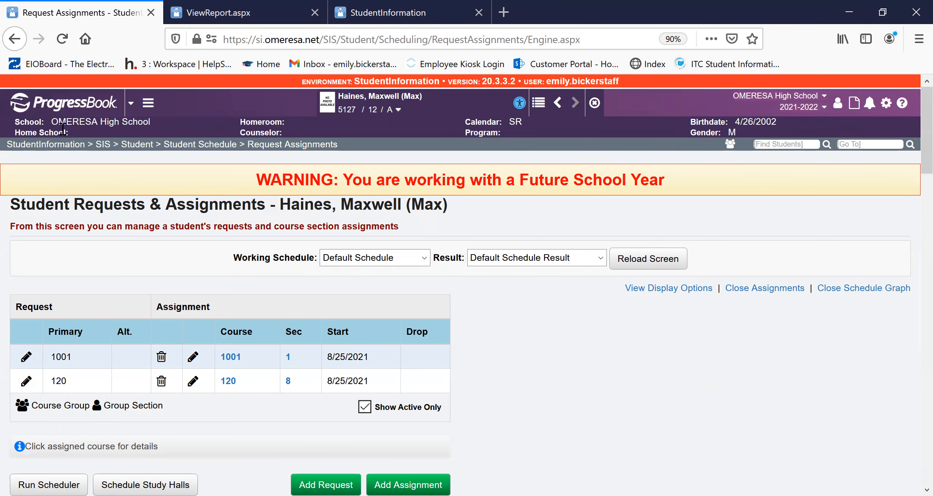
# - Return to the home page, clear the selected student, and go to the Courses maintenance screen
pyautogui.click(52, 109)
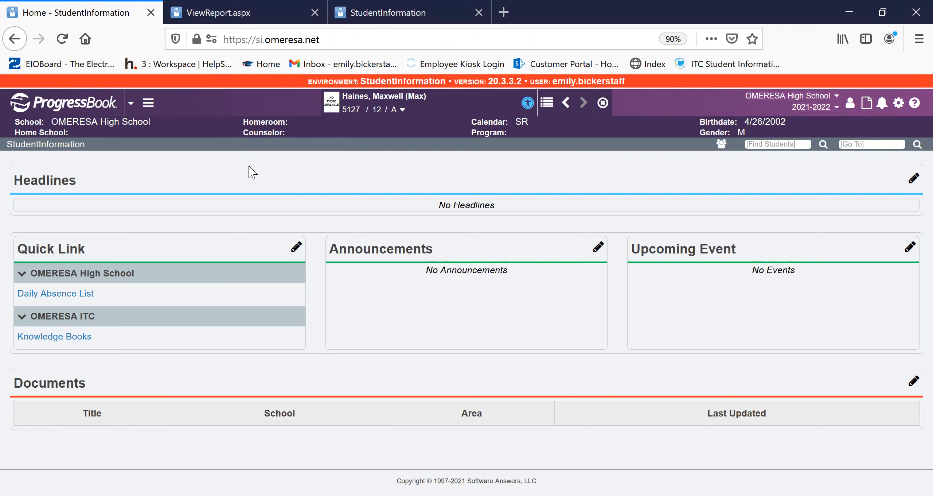
pyautogui.click(603, 103)
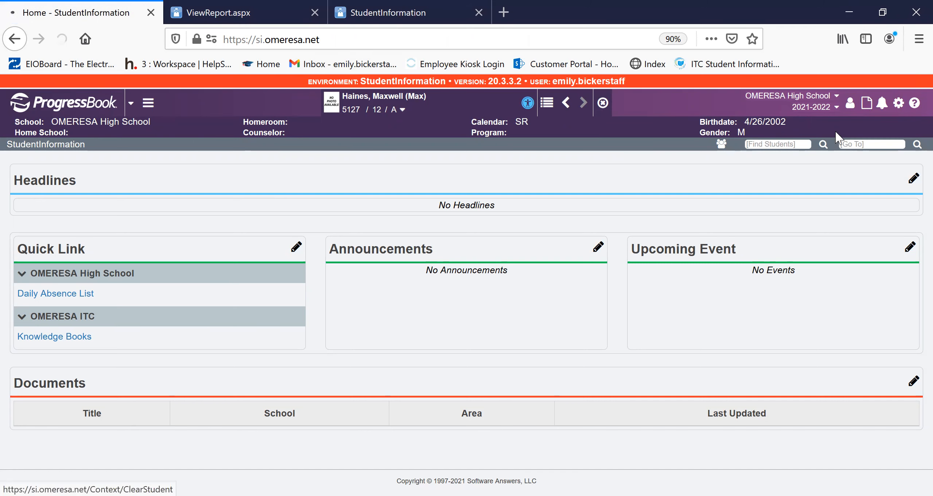
pyautogui.write('courses')
pyautogui.press('Return')
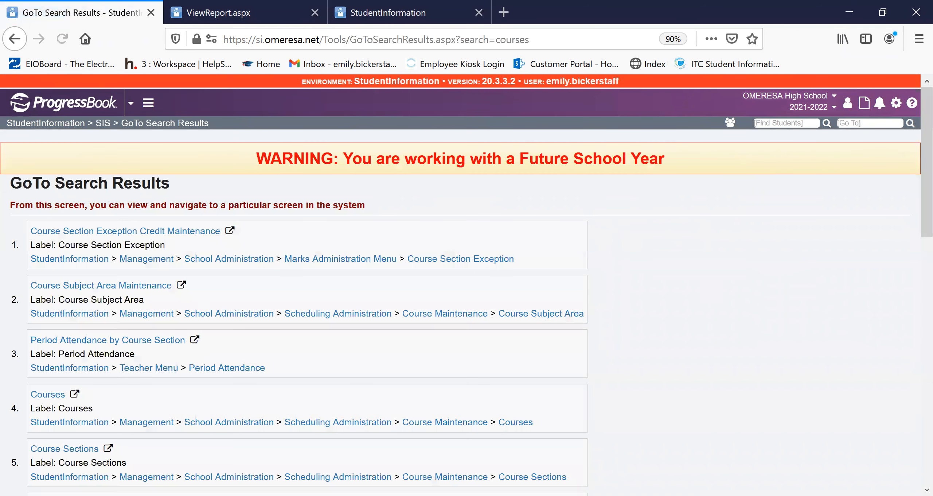
pyautogui.click(49, 396)
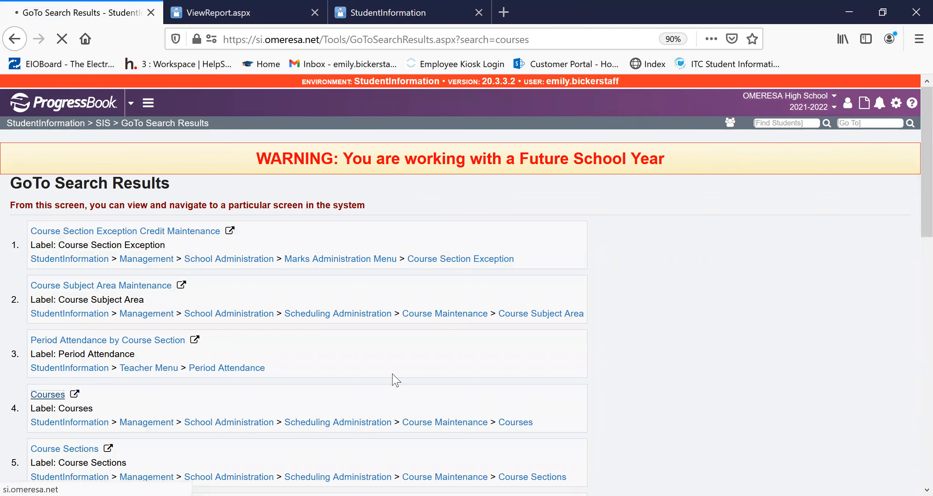
# - Find the Study Hall course (Stud) and view its miscellaneous settings, including course type and selected grade levels
pyautogui.write('study')
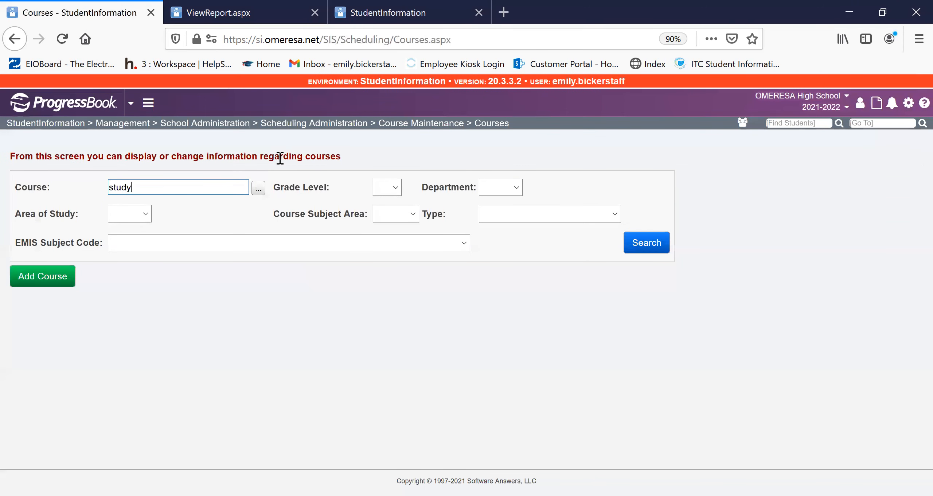
pyautogui.click(157, 205)
pyautogui.click(655, 244)
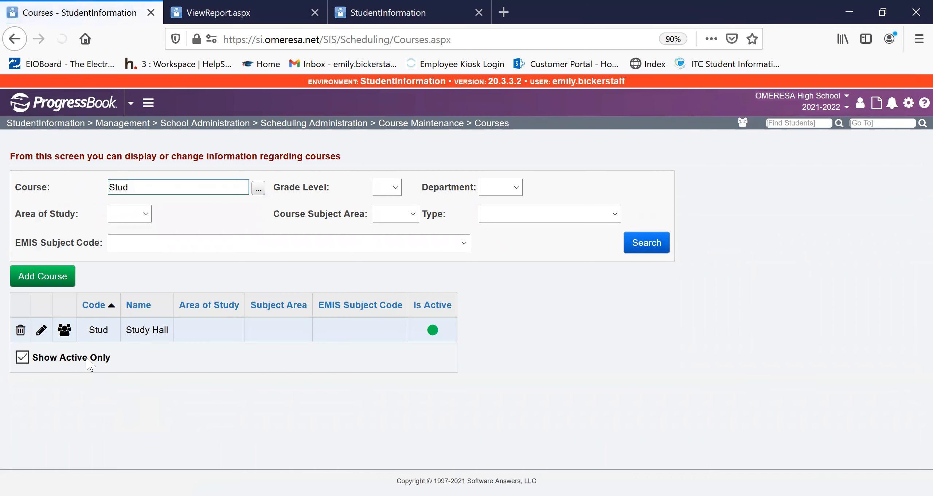
pyautogui.click(41, 330)
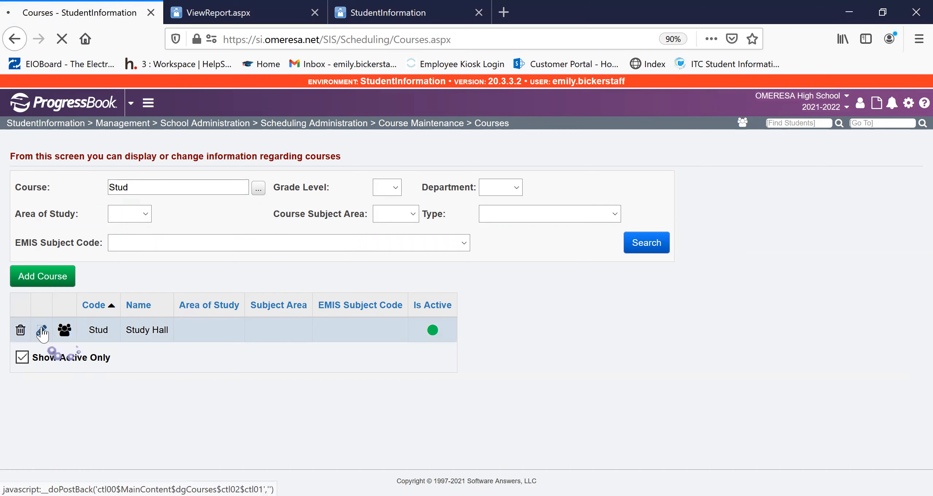
pyautogui.click(155, 185)
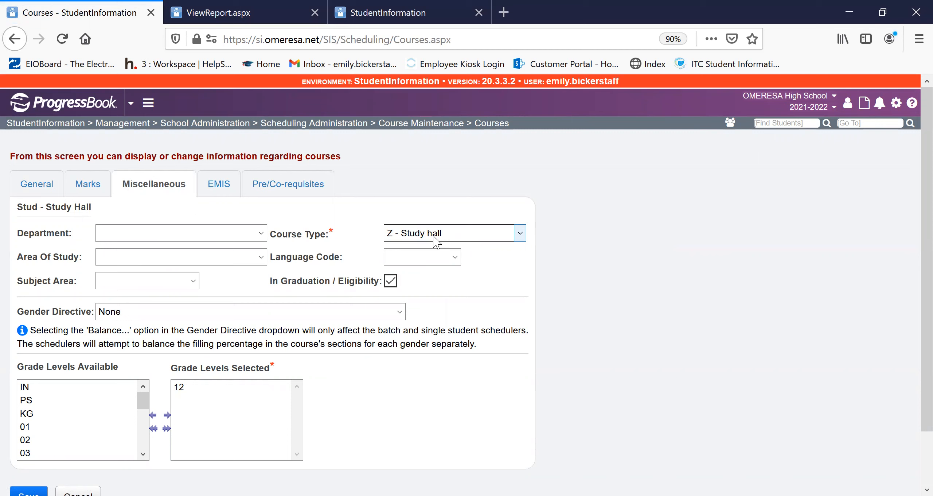
# - Go to the Study Hall Wizard, review the study hall parameters, and proceed to the job execution settings
pyautogui.click(903, 123)
pyautogui.write('s')
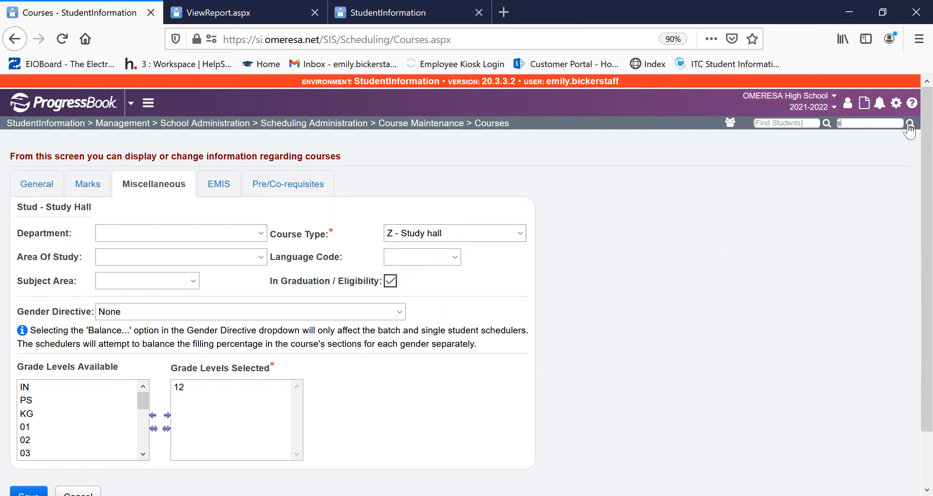
pyautogui.write('tudy hall wizard')
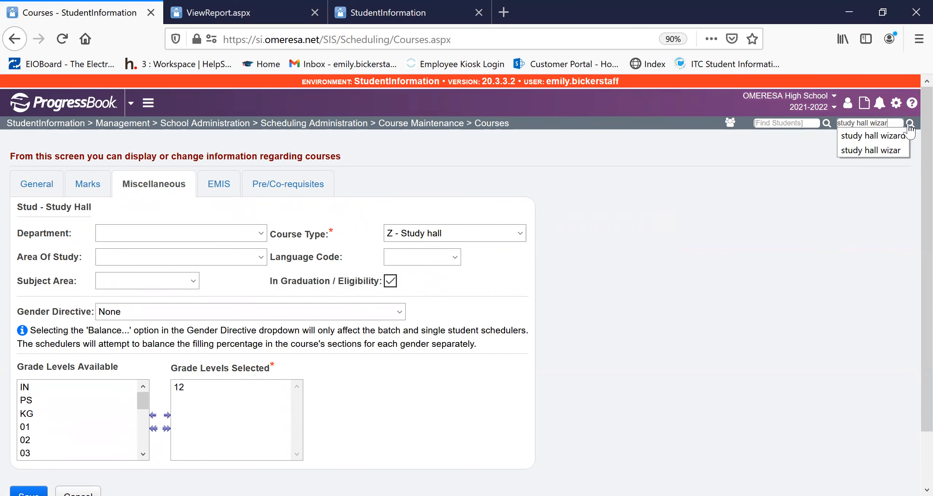
pyautogui.press('Return')
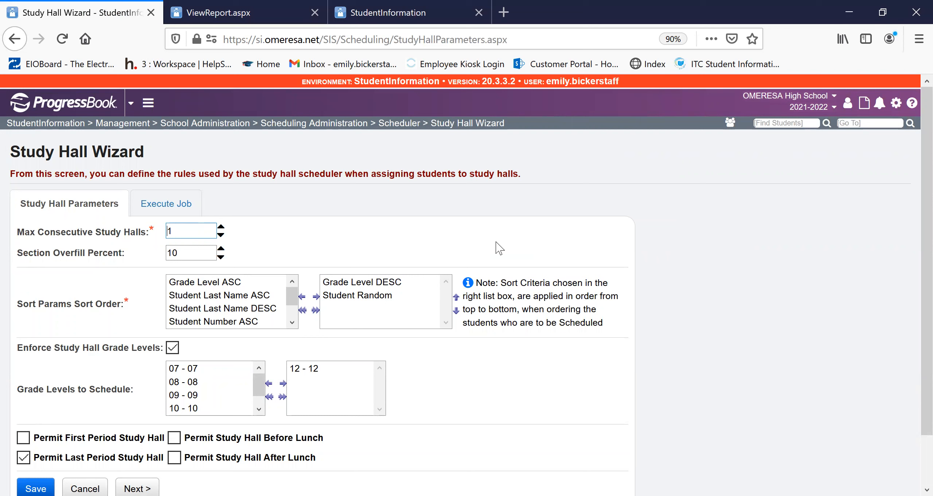
pyautogui.scroll(-1, 213, 379)
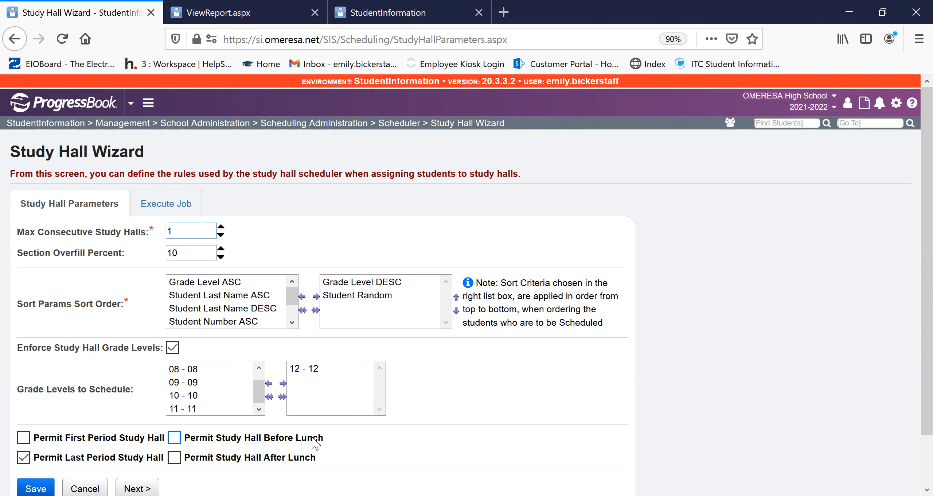
pyautogui.scroll(-2, 102, 459)
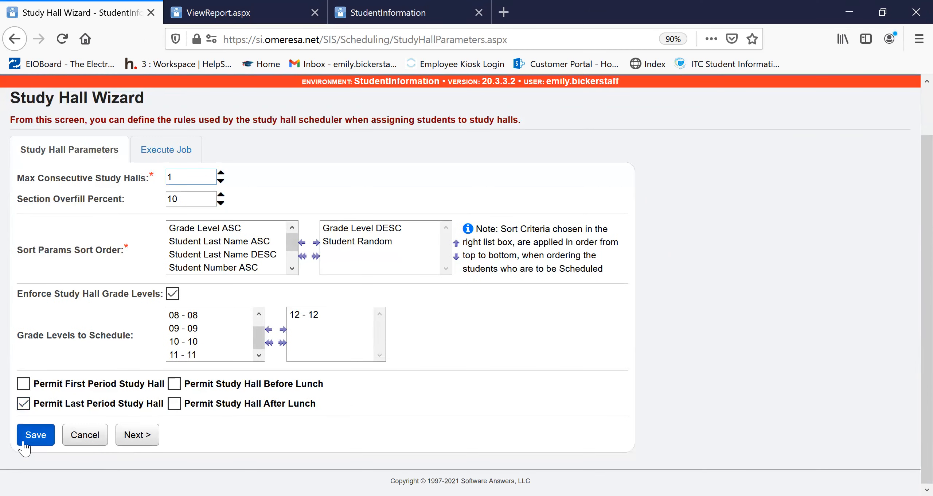
pyautogui.click(152, 437)
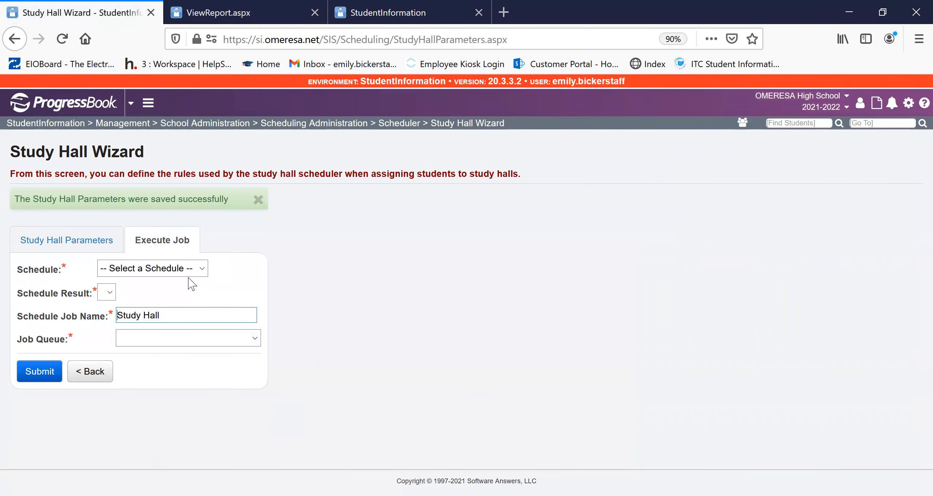
# - Set the study hall job's schedule to Default Schedule and its schedule result to Default Schedule Result
pyautogui.click(196, 270)
pyautogui.click(184, 300)
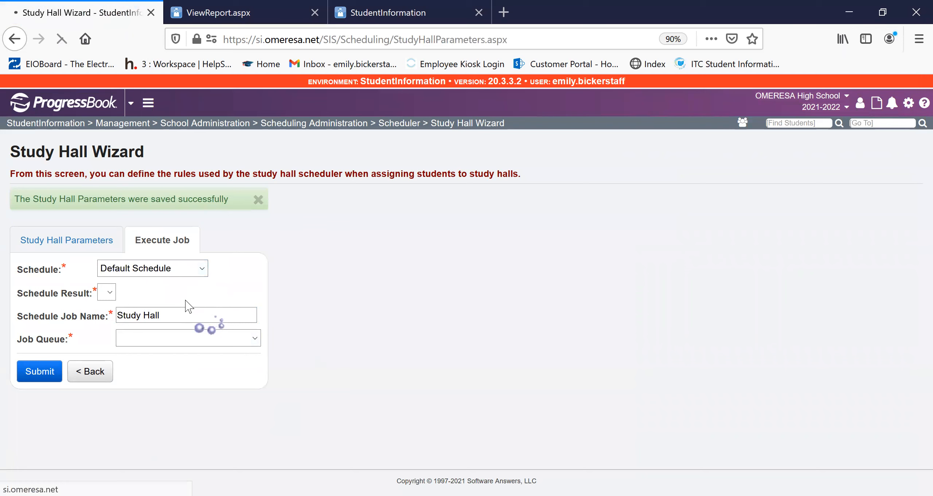
pyautogui.click(196, 256)
pyautogui.click(156, 288)
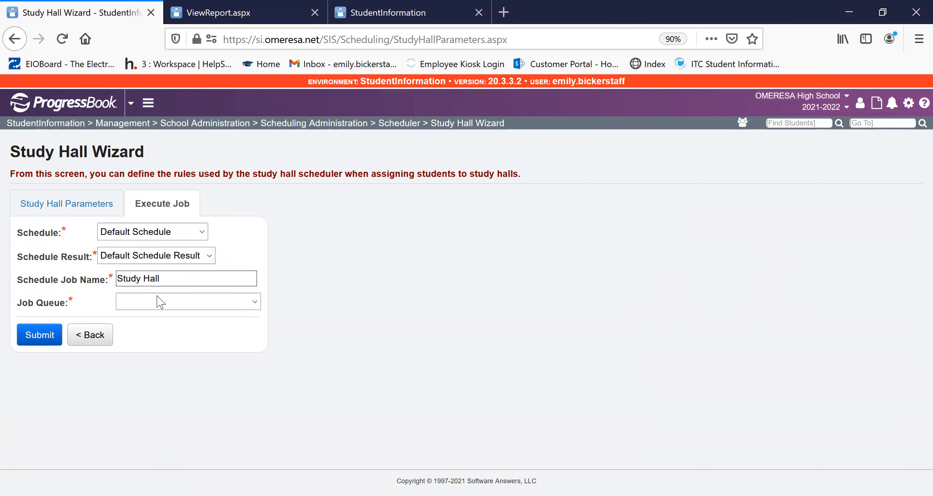
# - Name the job Study Hall 3/15/21 and submit it to the ALL - All - Generic Que for ITC job queue
pyautogui.click(177, 280)
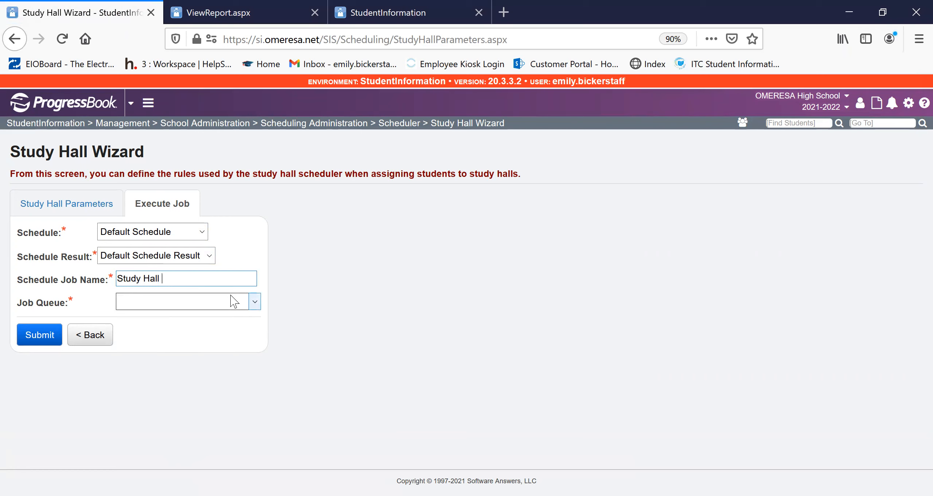
pyautogui.write('Study Hall 3/')
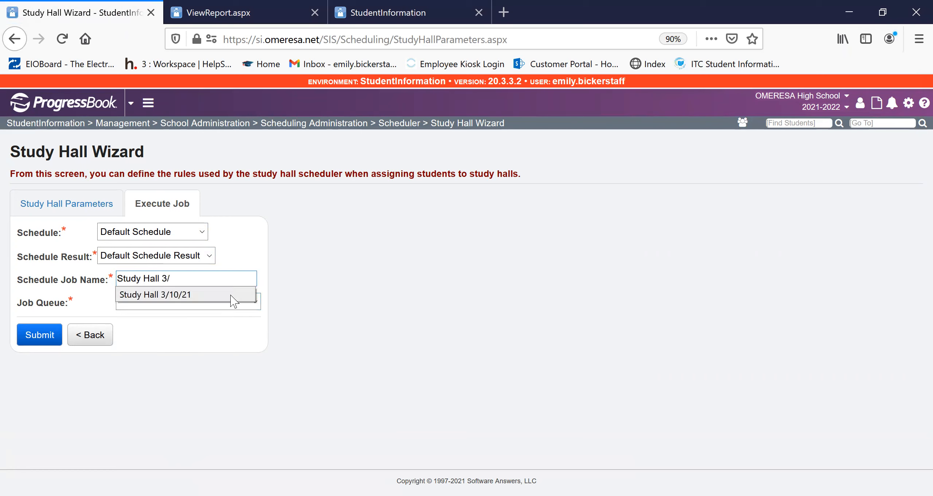
pyautogui.write('15/2021')
pyautogui.press('BackSpace')
pyautogui.press('BackSpace')
pyautogui.write('15/21')
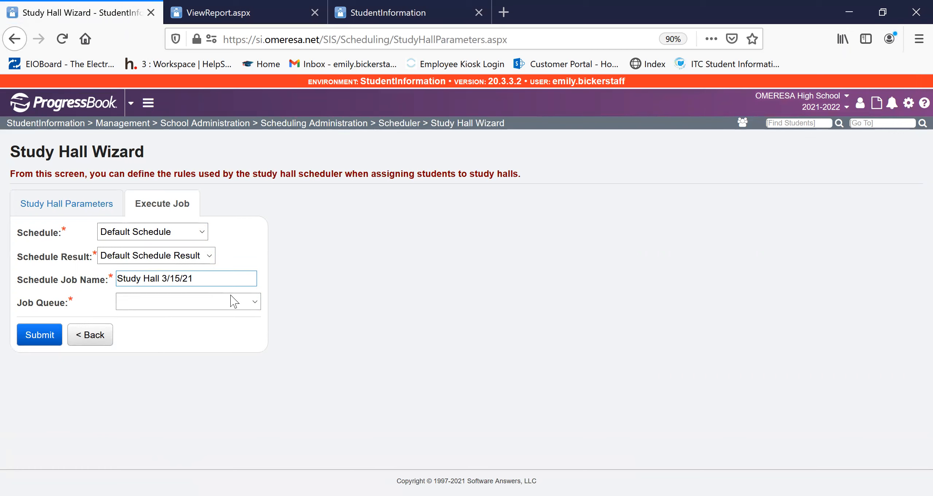
pyautogui.click(234, 301)
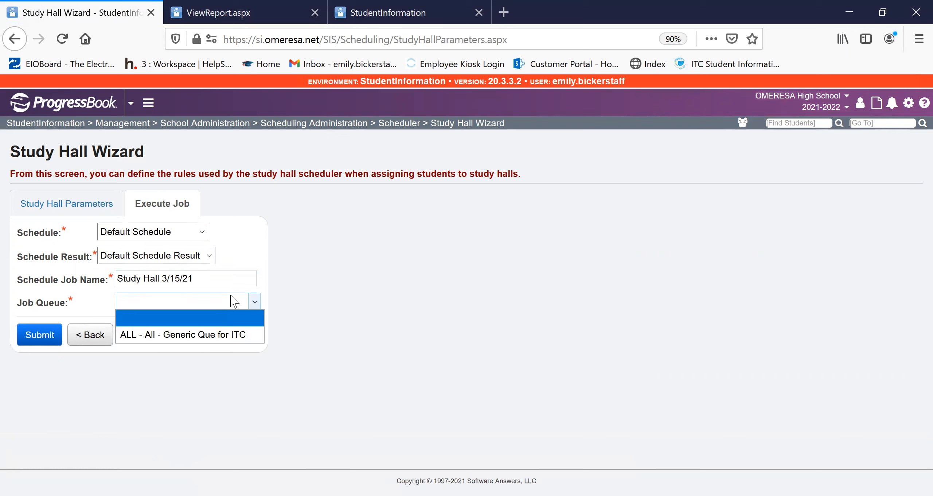
pyautogui.click(143, 335)
pyautogui.click(43, 338)
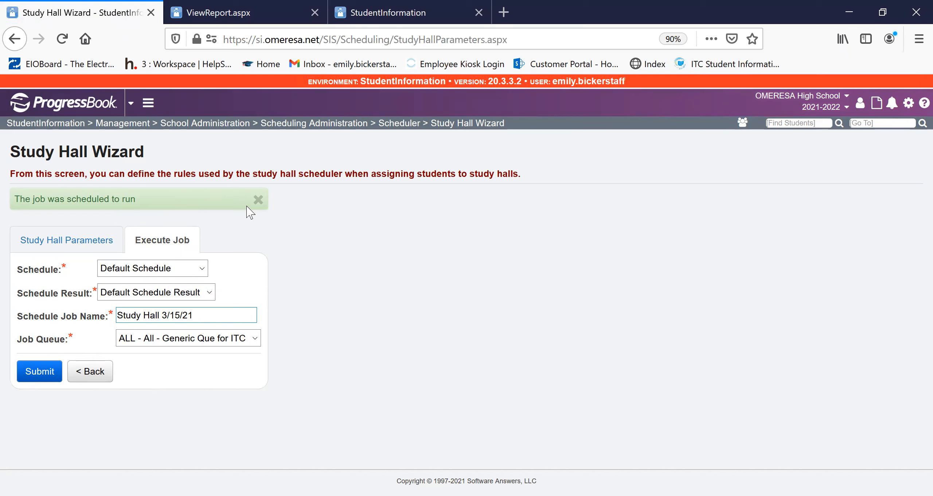
# - Go to the Schedule Job History screen
pyautogui.click(891, 124)
pyautogui.write('schedule job johistory')
pyautogui.press('Return')
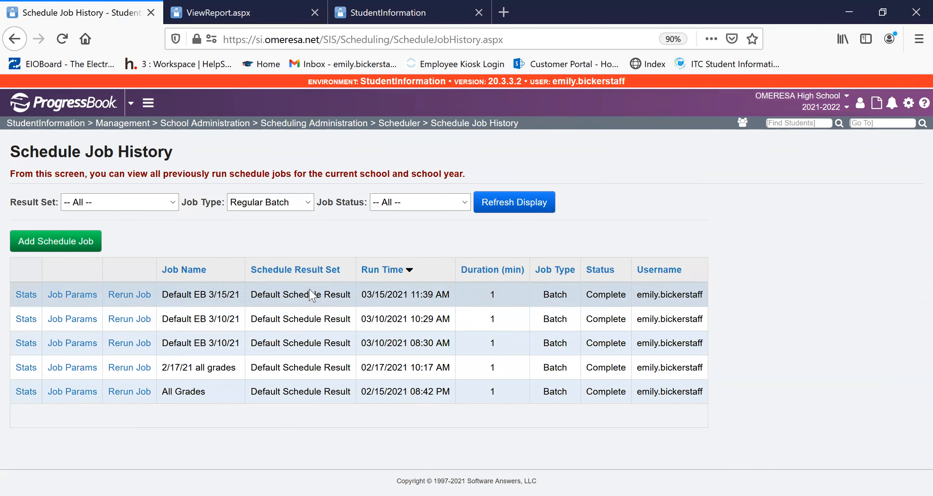
# - Filter the job history to Default Schedule Result and Study Hall Batch, and view the Study Hall 3/15/21 job's summary and detail statistics
pyautogui.click(166, 205)
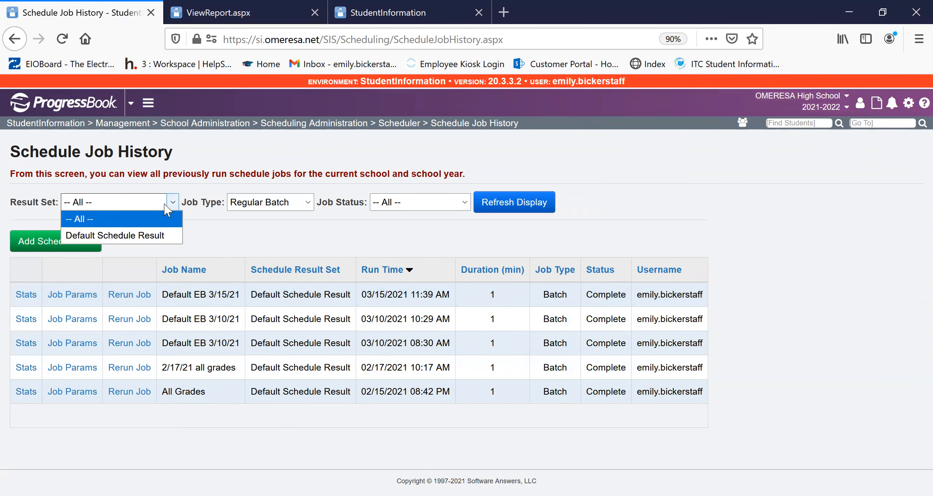
pyautogui.click(174, 235)
pyautogui.click(309, 203)
pyautogui.click(286, 236)
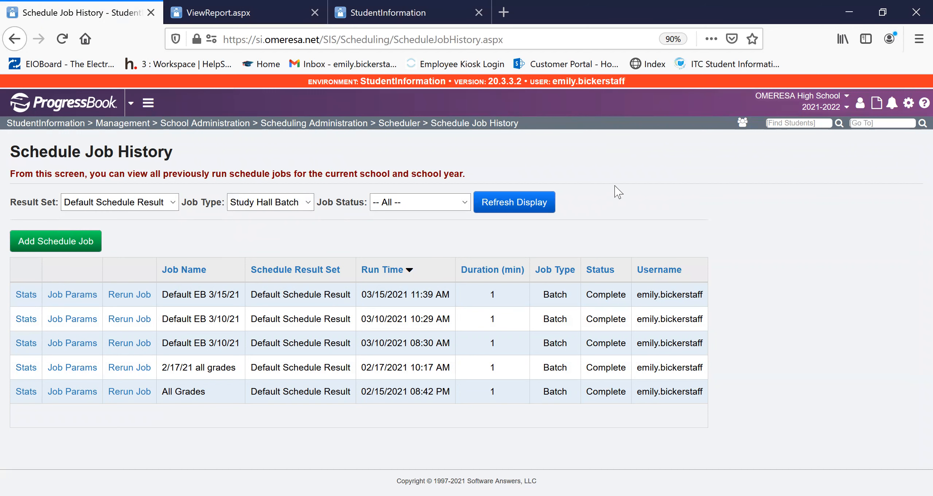
pyautogui.click(528, 200)
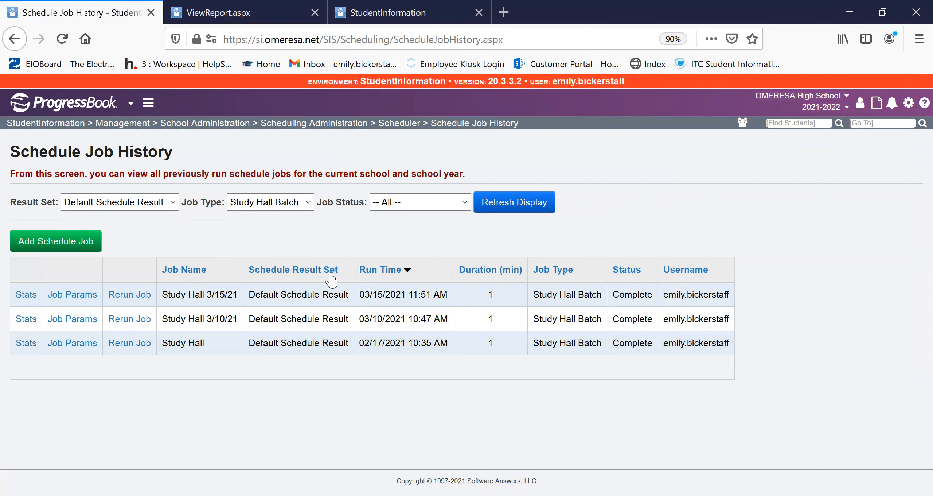
pyautogui.click(25, 296)
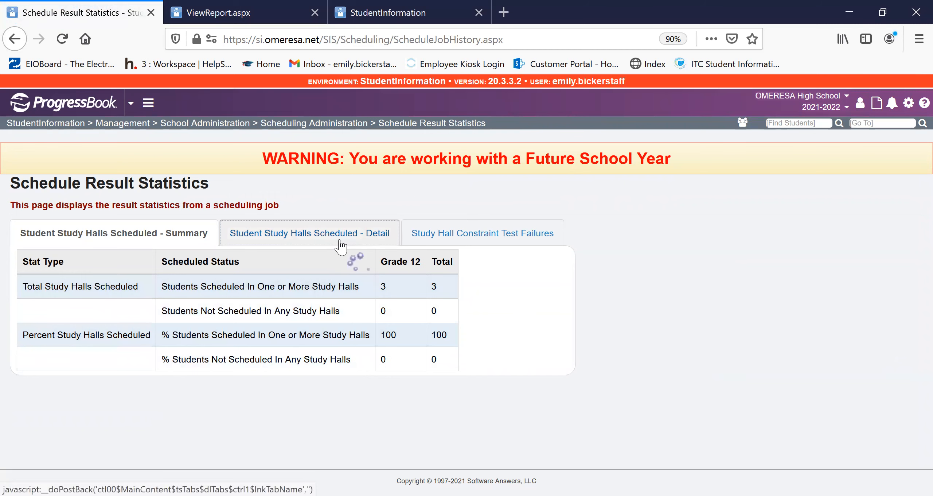
pyautogui.click(361, 237)
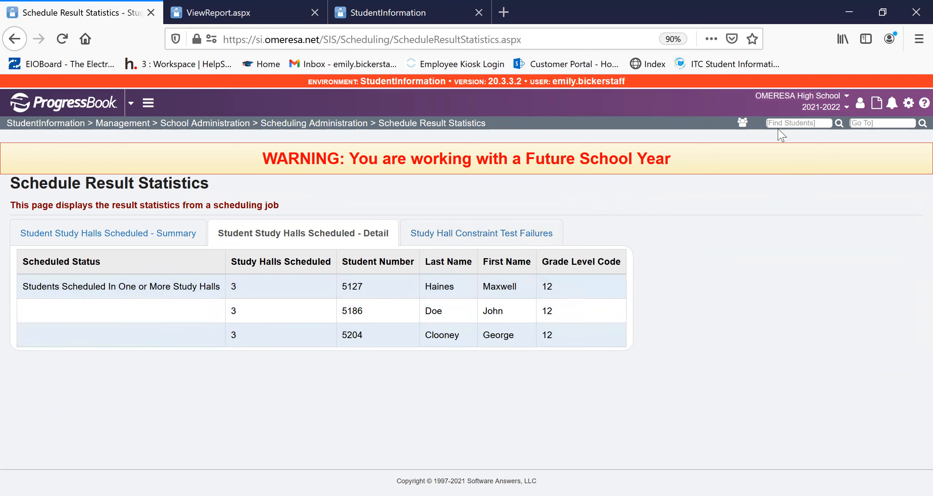
# - Search for the first student in the study hall detail by last name and select the grade 12 match
pyautogui.click(832, 129)
pyautogui.write('h')
pyautogui.press('Return')
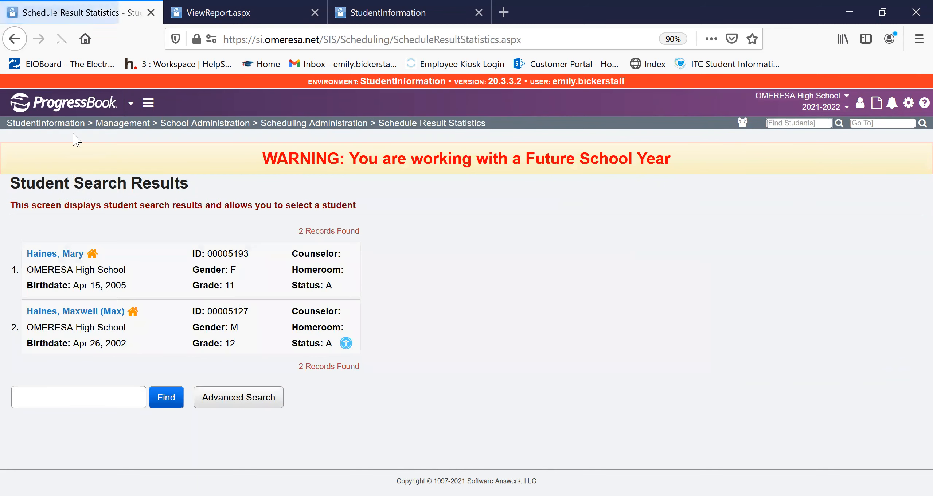
pyautogui.click(69, 312)
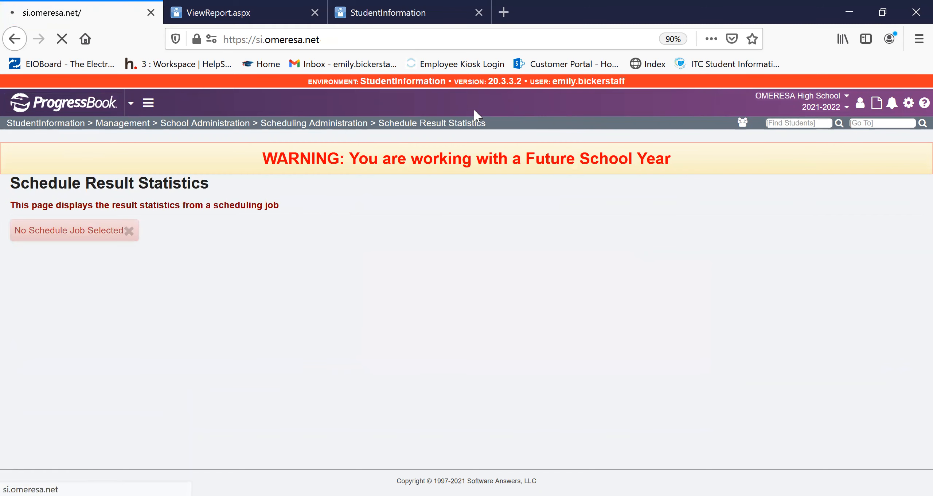
# - View the selected student's full schedule and examine the course section assignments, including the study halls
pyautogui.click(402, 109)
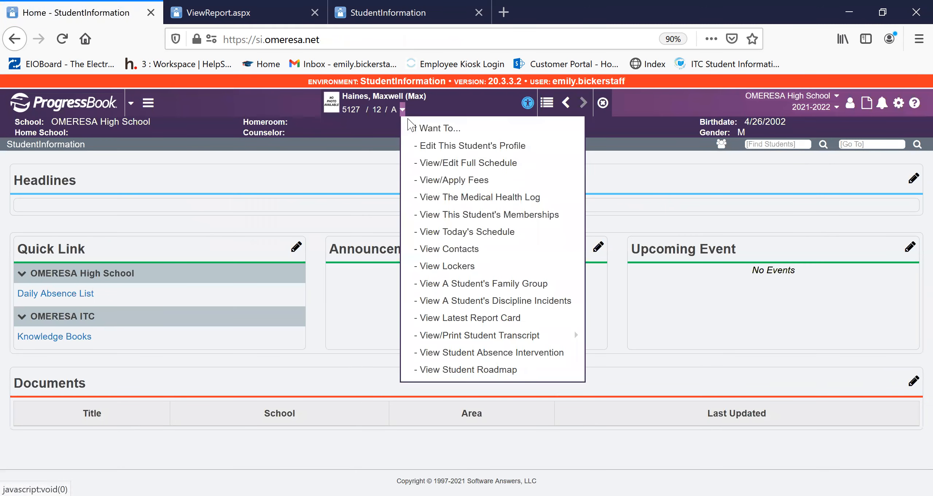
pyautogui.click(430, 162)
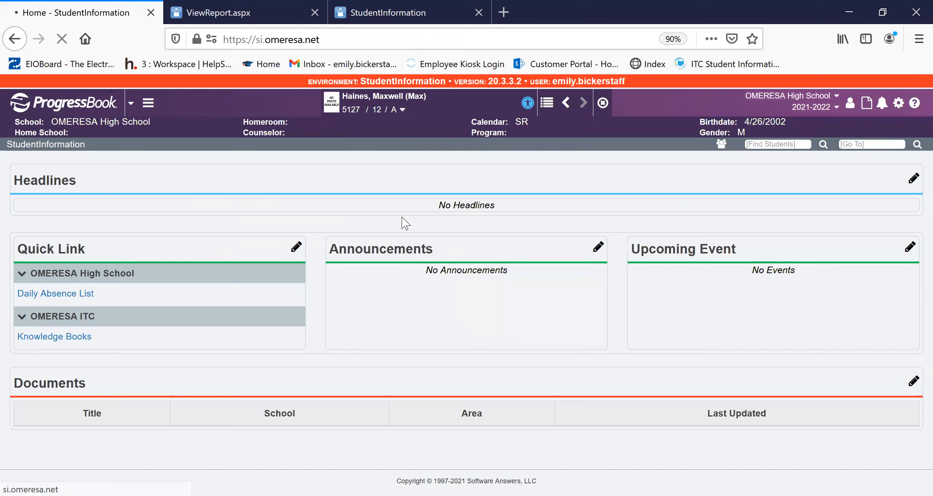
pyautogui.scroll(-3, 405, 219)
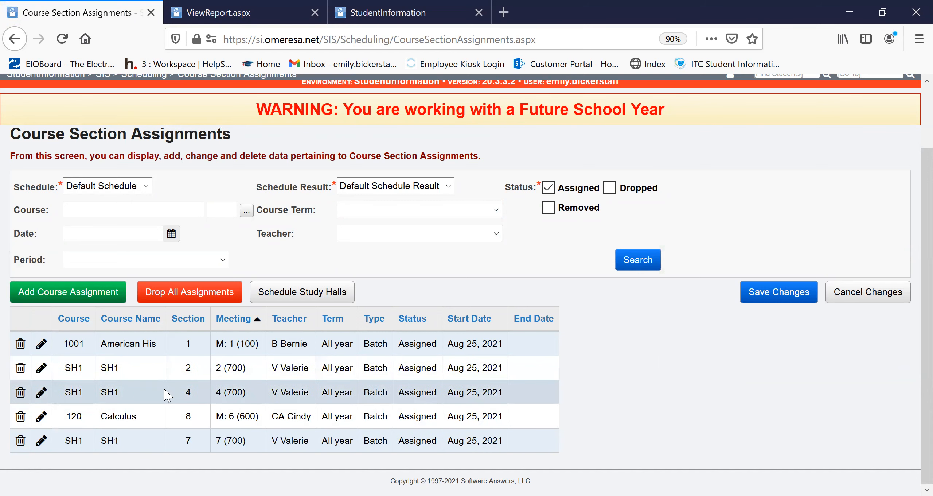
pyautogui.scroll(2, 166, 393)
# - Return to the home page and go to the Schedule Card Formatter (R701) report
pyautogui.click(108, 95)
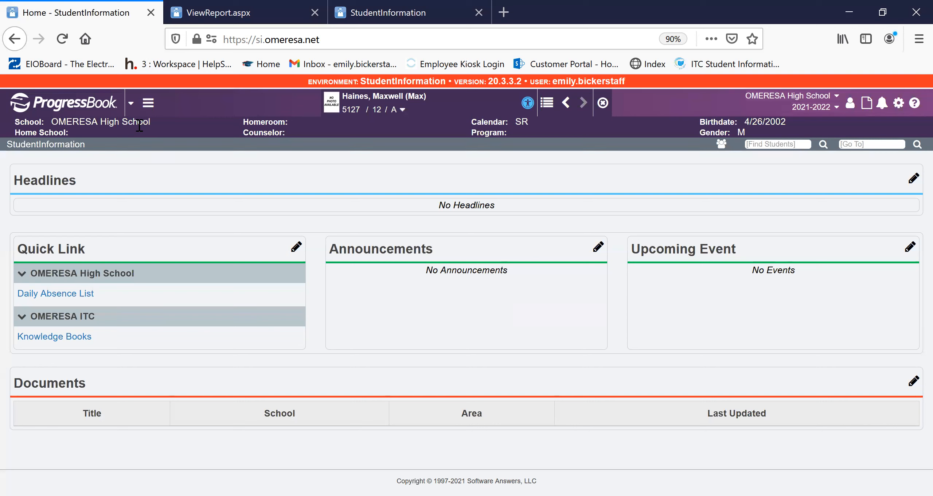
pyautogui.click(890, 144)
pyautogui.click(894, 144)
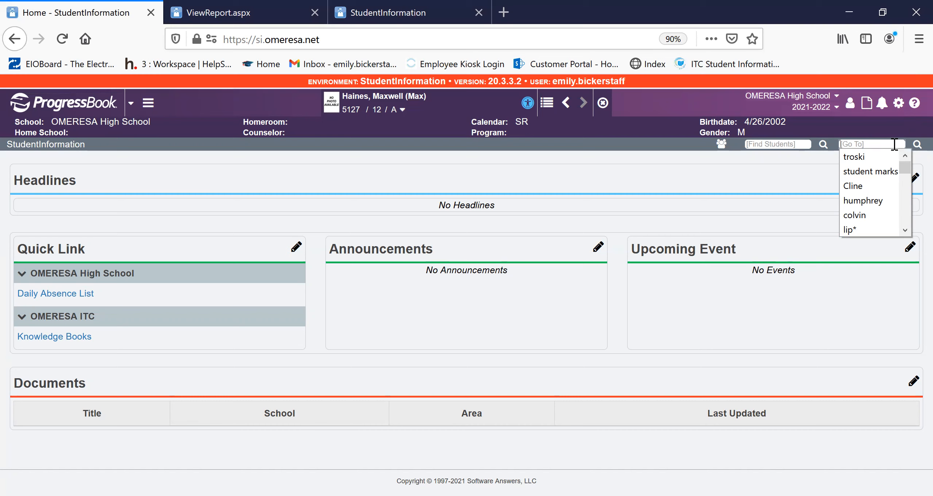
pyautogui.click(895, 145)
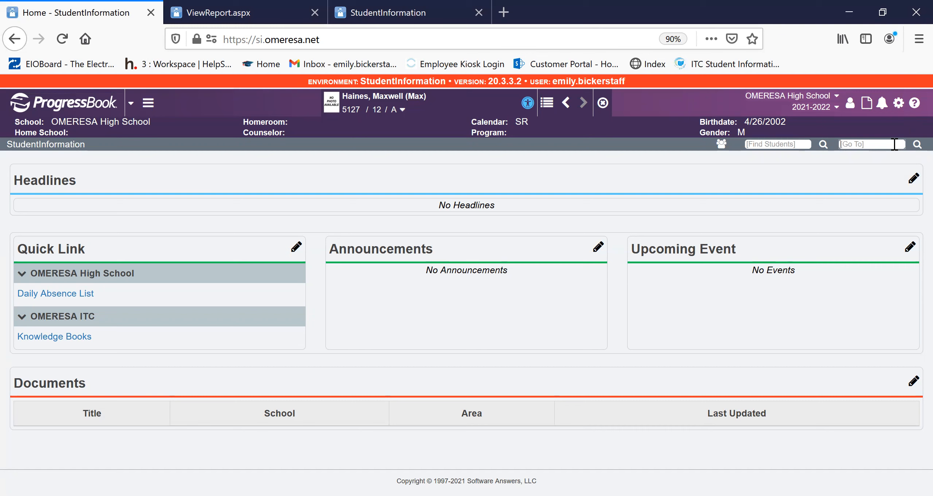
pyautogui.click(895, 144)
pyautogui.write('r701')
pyautogui.press('Return')
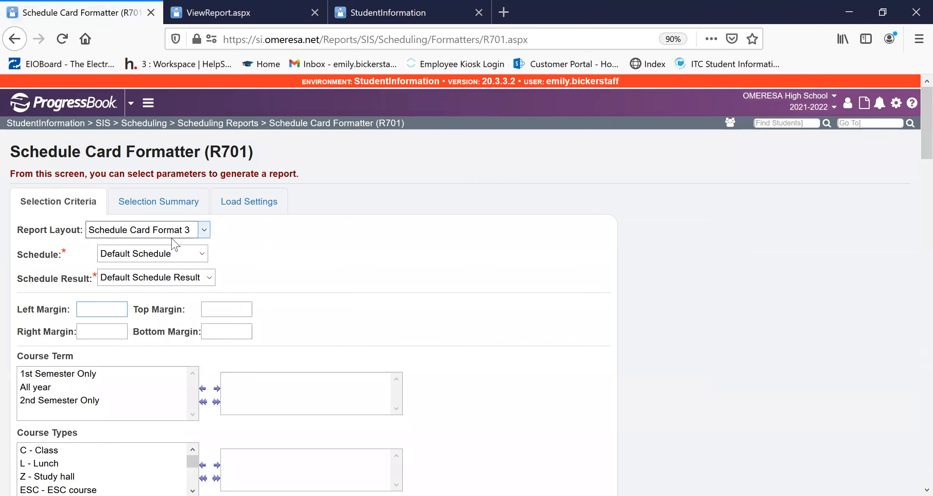
# - Submit the schedule card report using Schedule Card Format 3, Default Schedule and Default Schedule Result, for grade 12
pyautogui.click(173, 234)
pyautogui.click(321, 244)
pyautogui.scroll(-2, 179, 307)
pyautogui.click(221, 234)
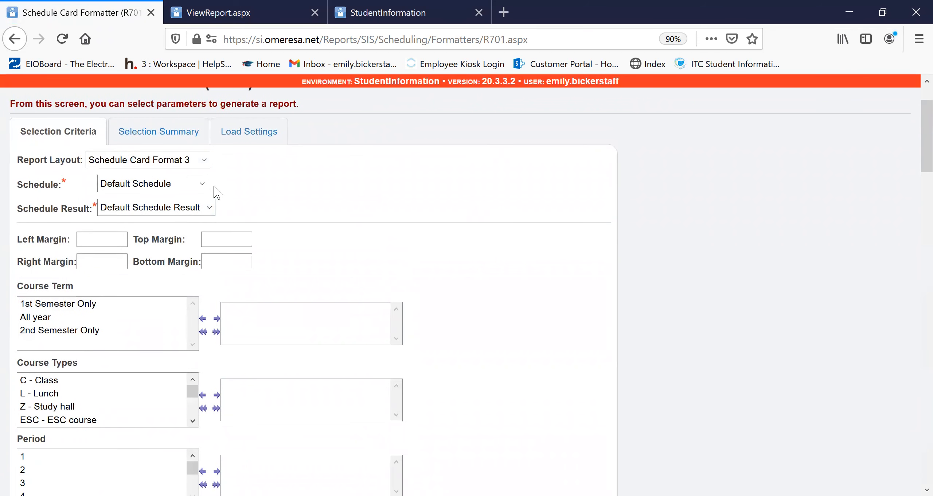
pyautogui.scroll(-10, 246, 166)
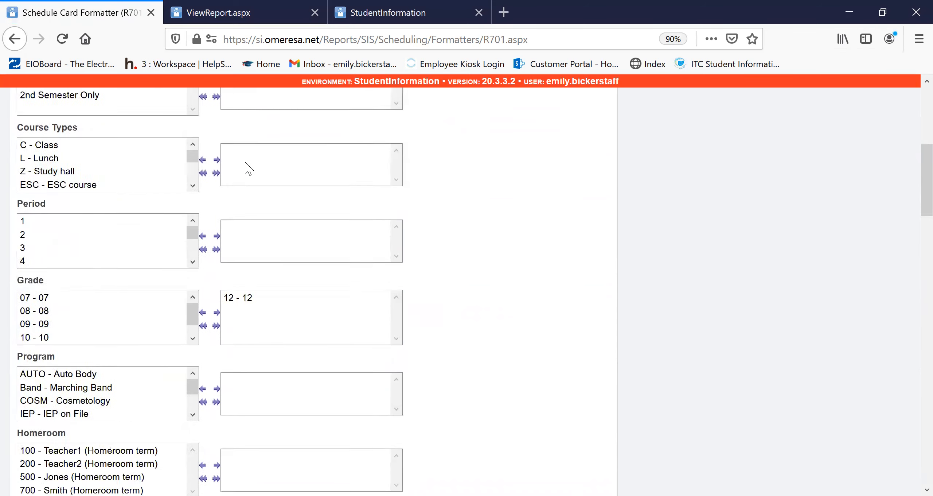
pyautogui.scroll(-20, 171, 244)
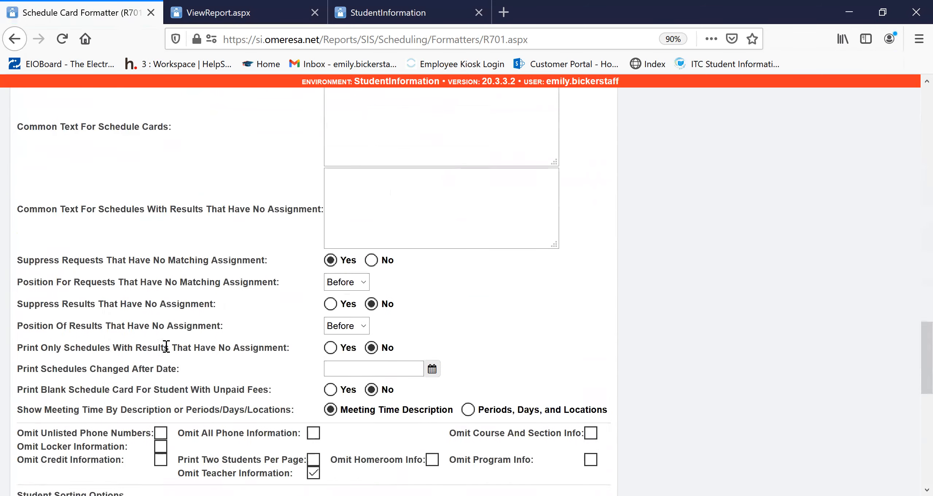
pyautogui.scroll(-3, 126, 368)
pyautogui.click(40, 435)
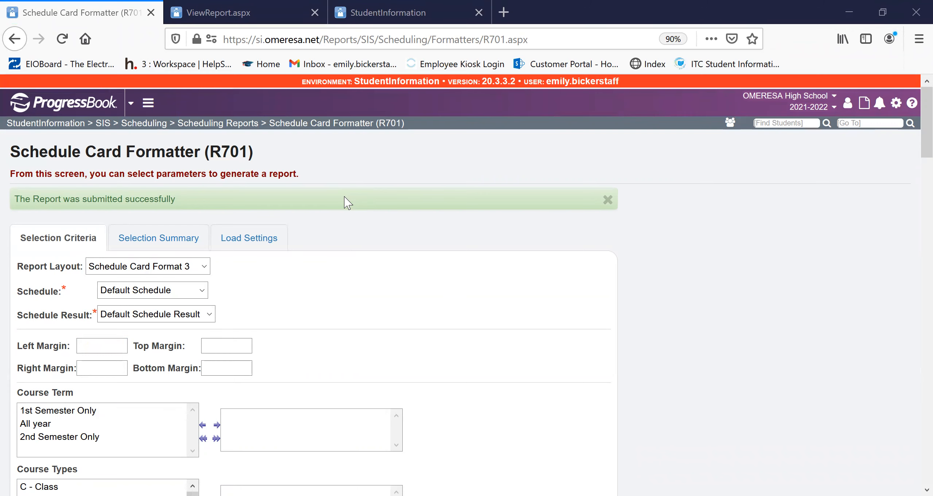
# - Review the students' schedule cards in the generated report, including their study hall sections, and close the report
pyautogui.scroll(-20, 594, 343)
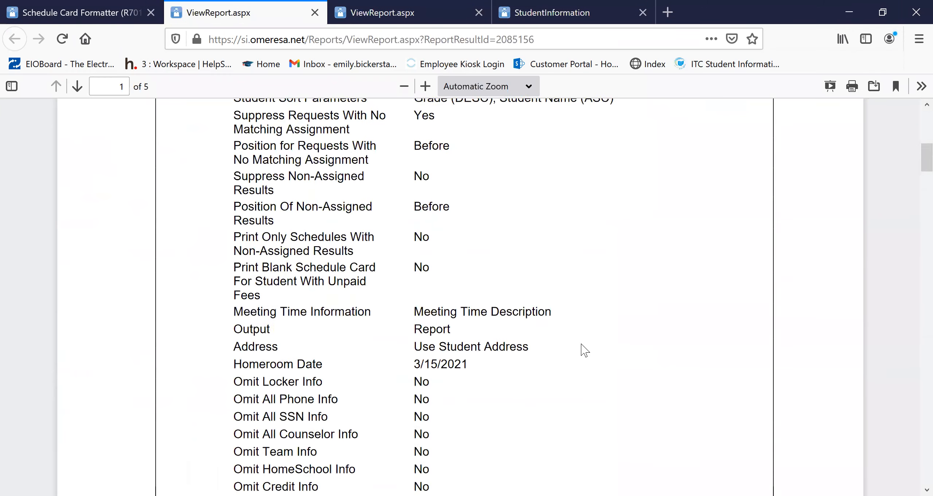
pyautogui.scroll(-10, 590, 344)
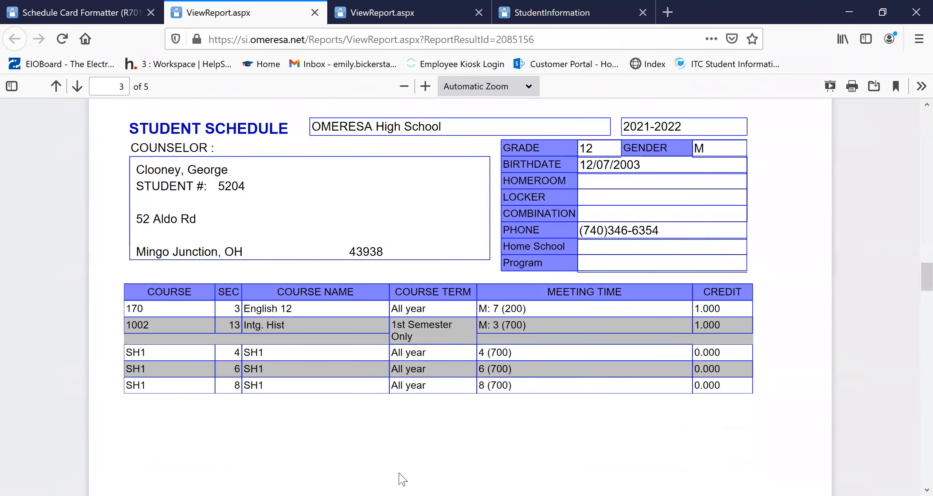
pyautogui.scroll(-3, 644, 256)
pyautogui.scroll(-20, 643, 252)
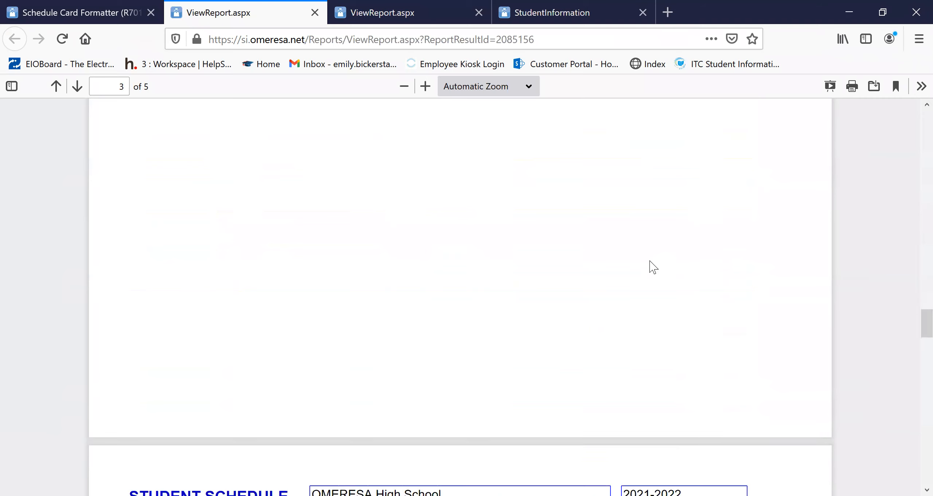
pyautogui.scroll(-15, 652, 266)
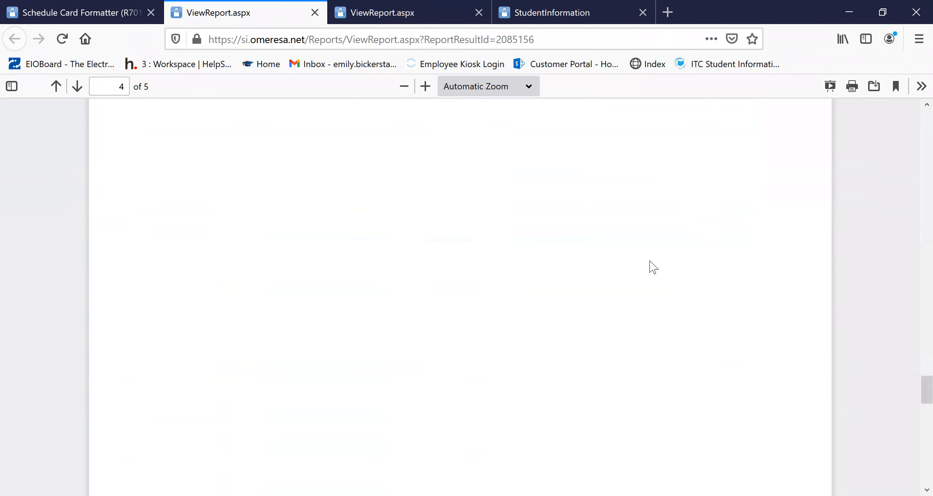
pyautogui.click(315, 12)
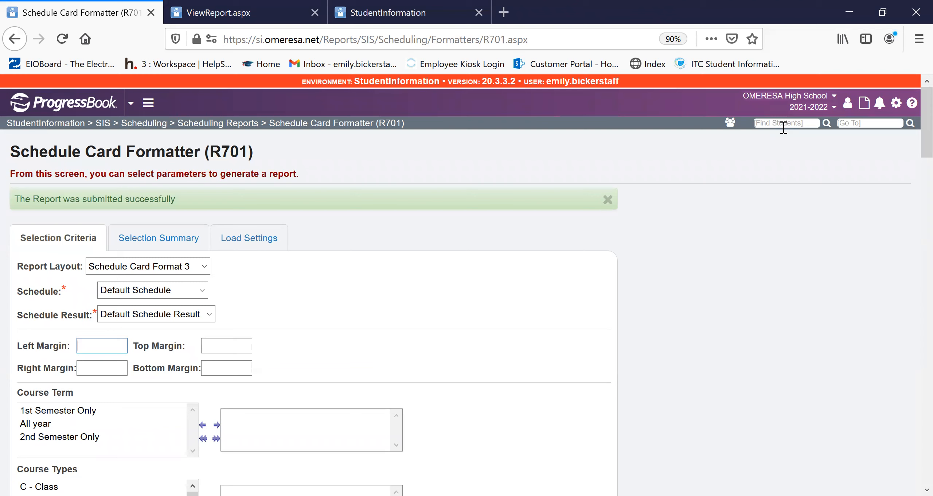
pyautogui.click(651, 248)
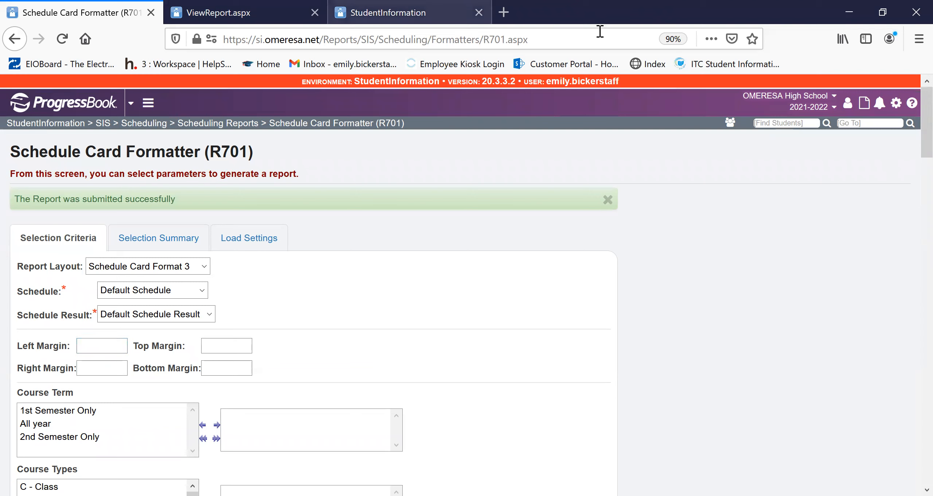